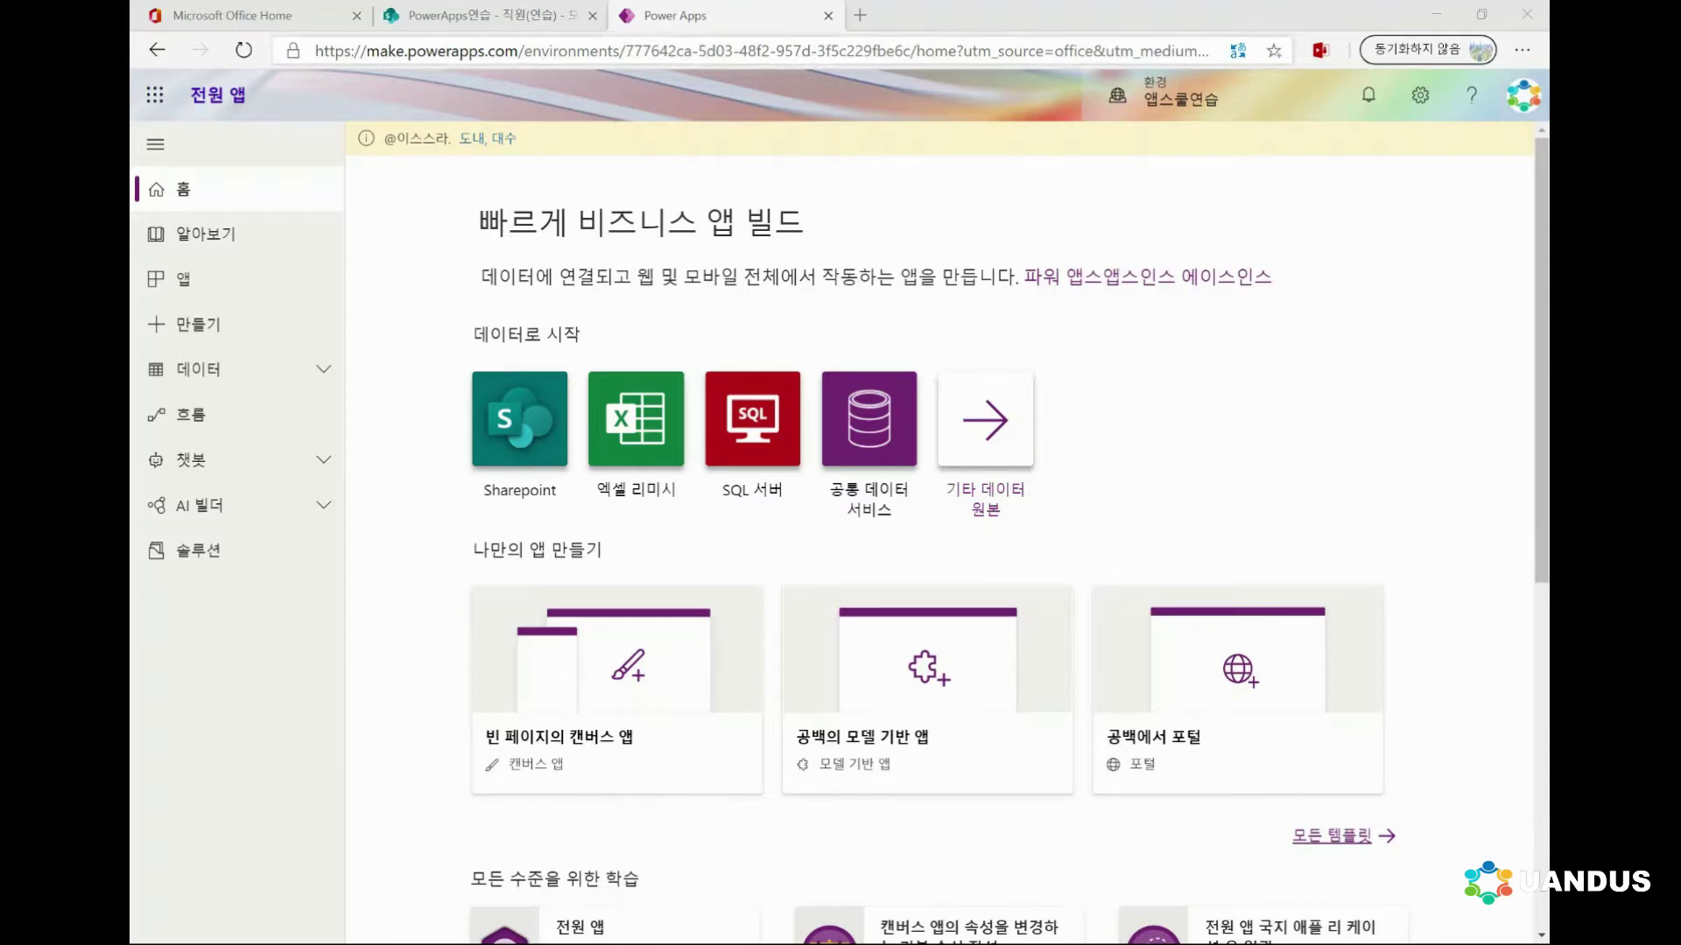
Open a new Edge tab beside the Power Apps home page
left_click(859, 15)
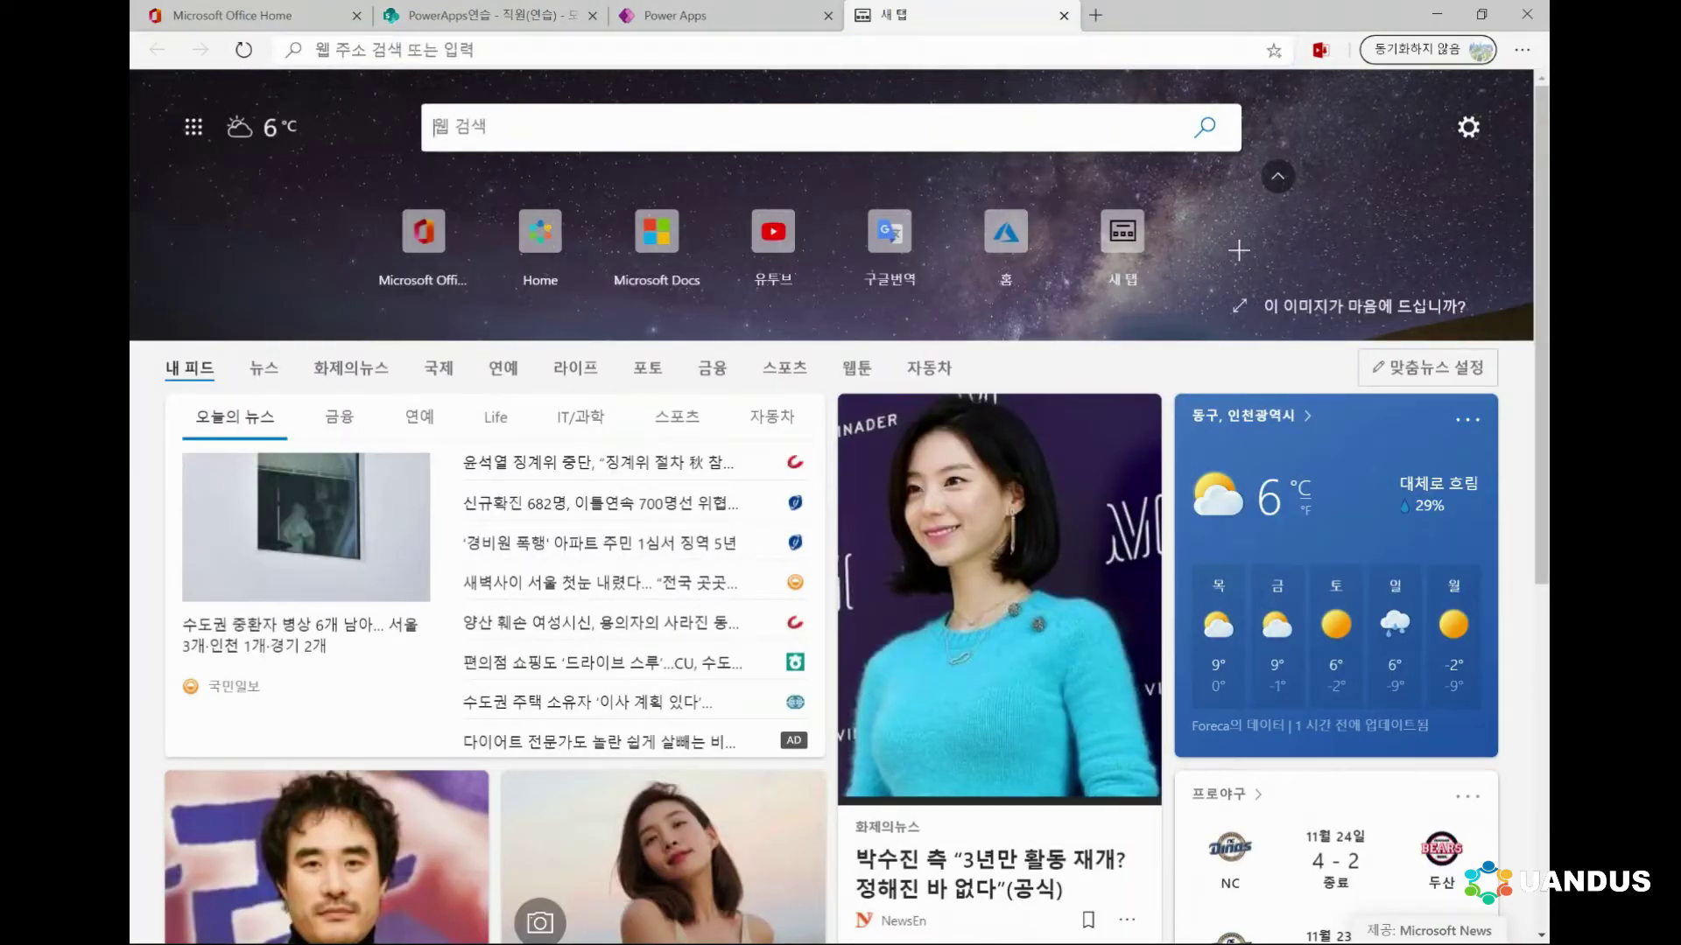
Search Bing for '파워앱스 커뮤니티 플랜'
type("파워")
key("BackSpace")
key("BackSpace")
key("BackSpace")
key("BackSpace")
type("파워앱스 커뮤티")
key("BackSpace")
type("니티 ㅂ플랜")
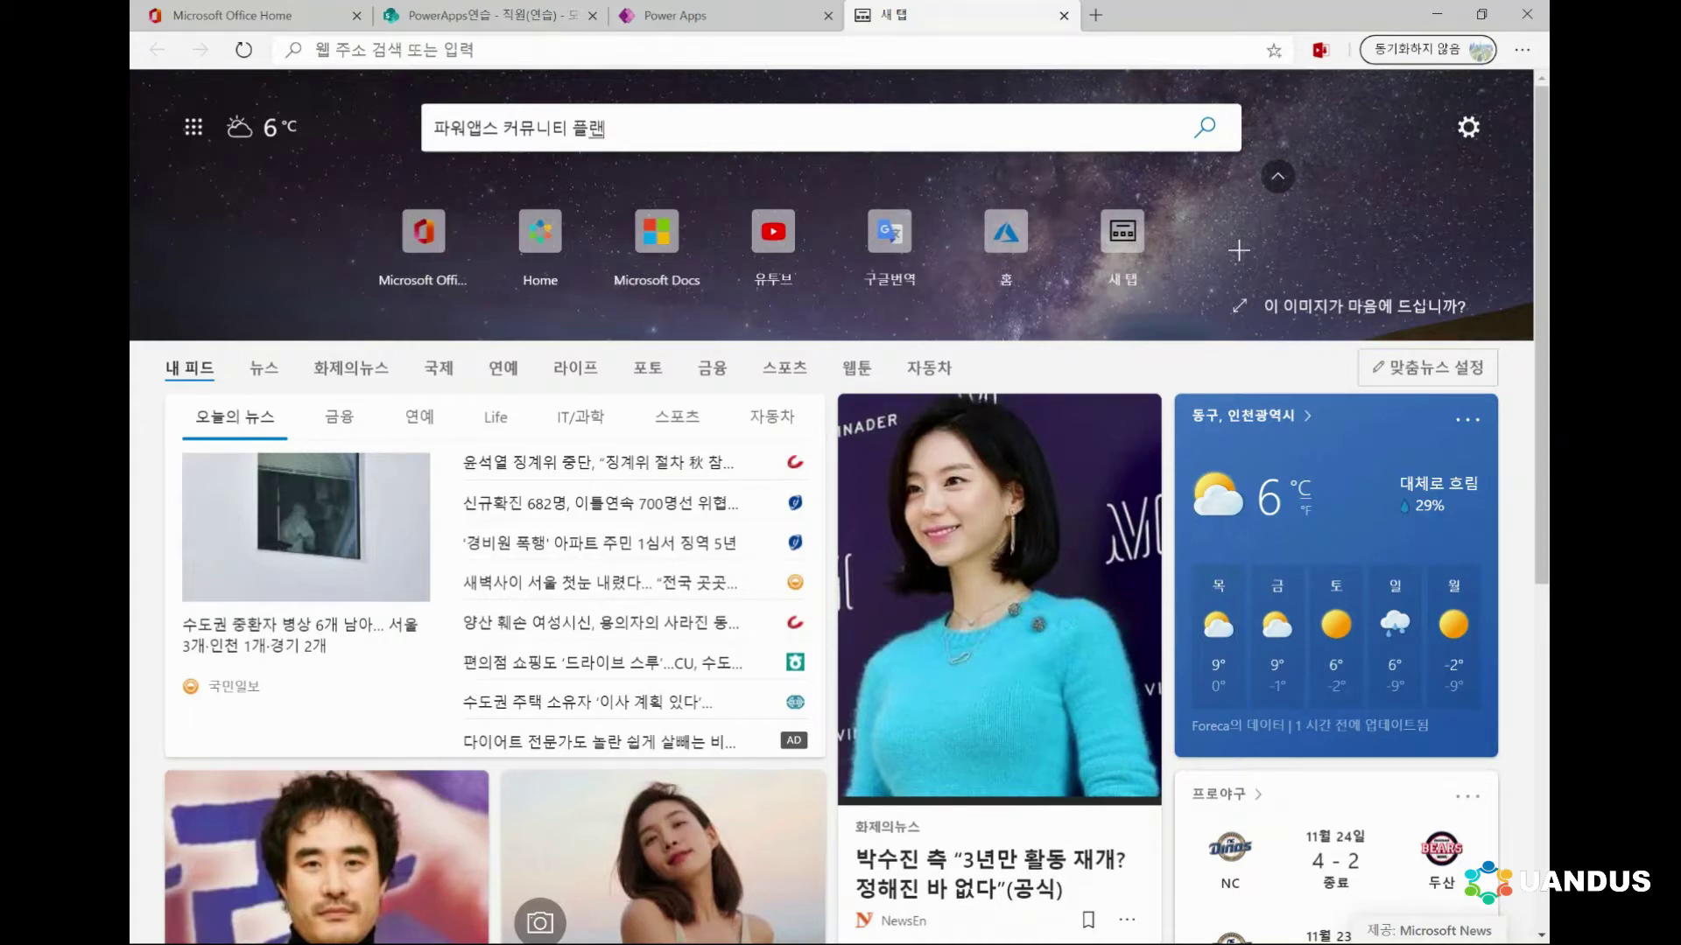
key("Return")
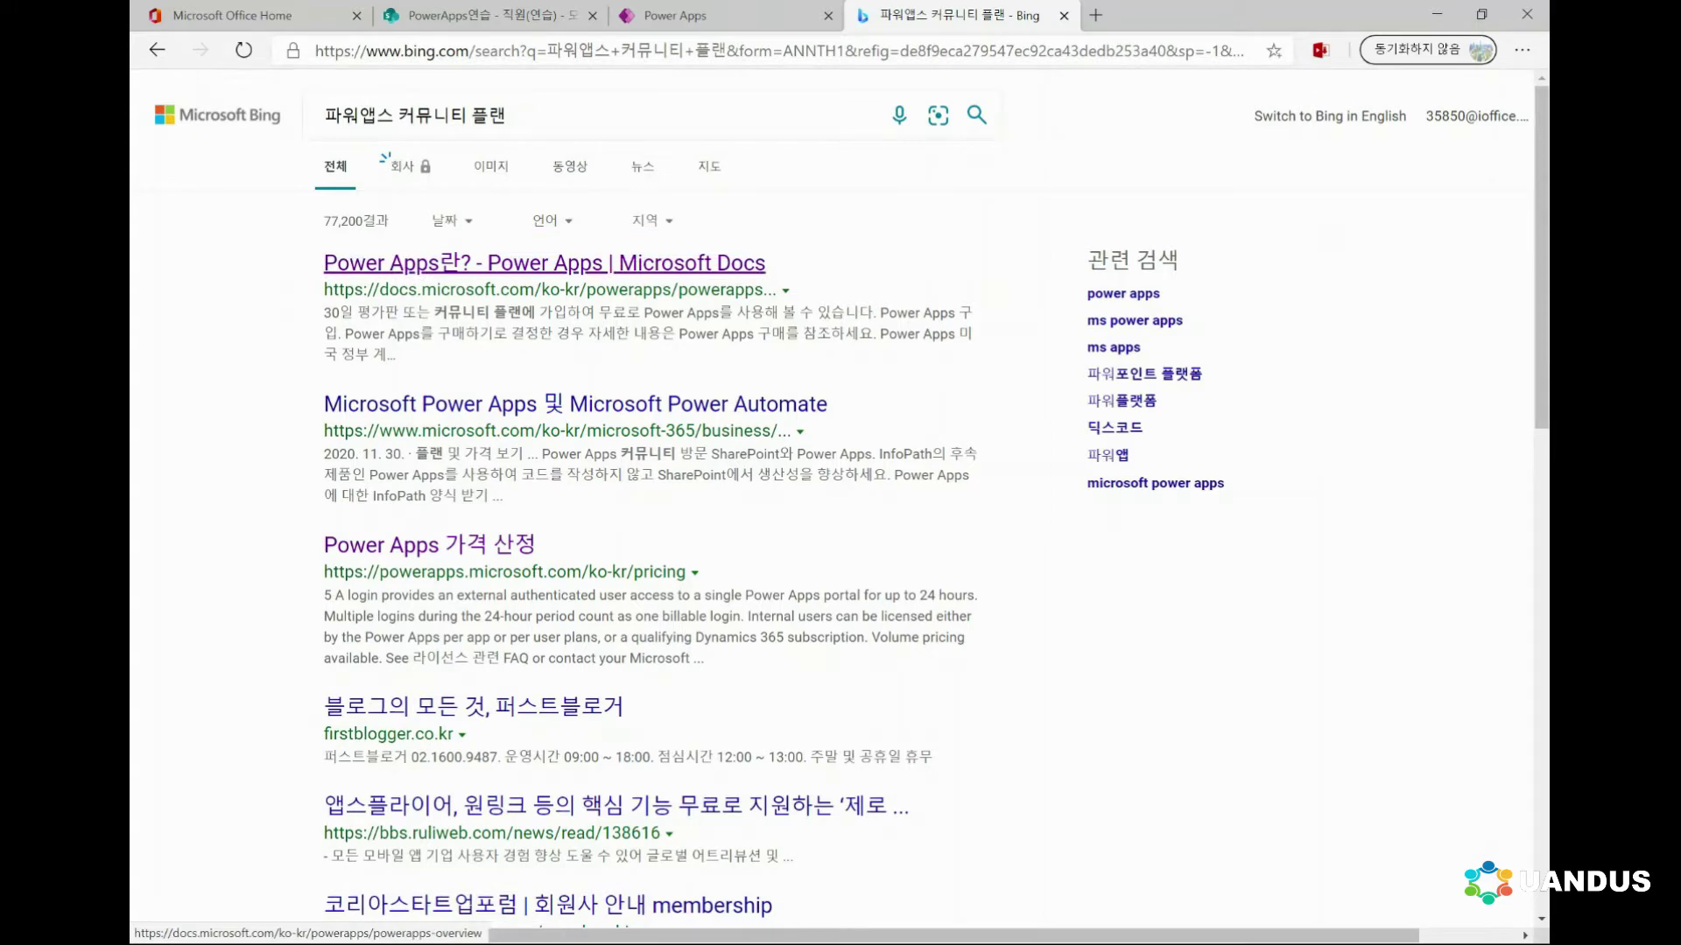
Follow the Power Apps overview article to the community plan article, then its website link
left_click(543, 262)
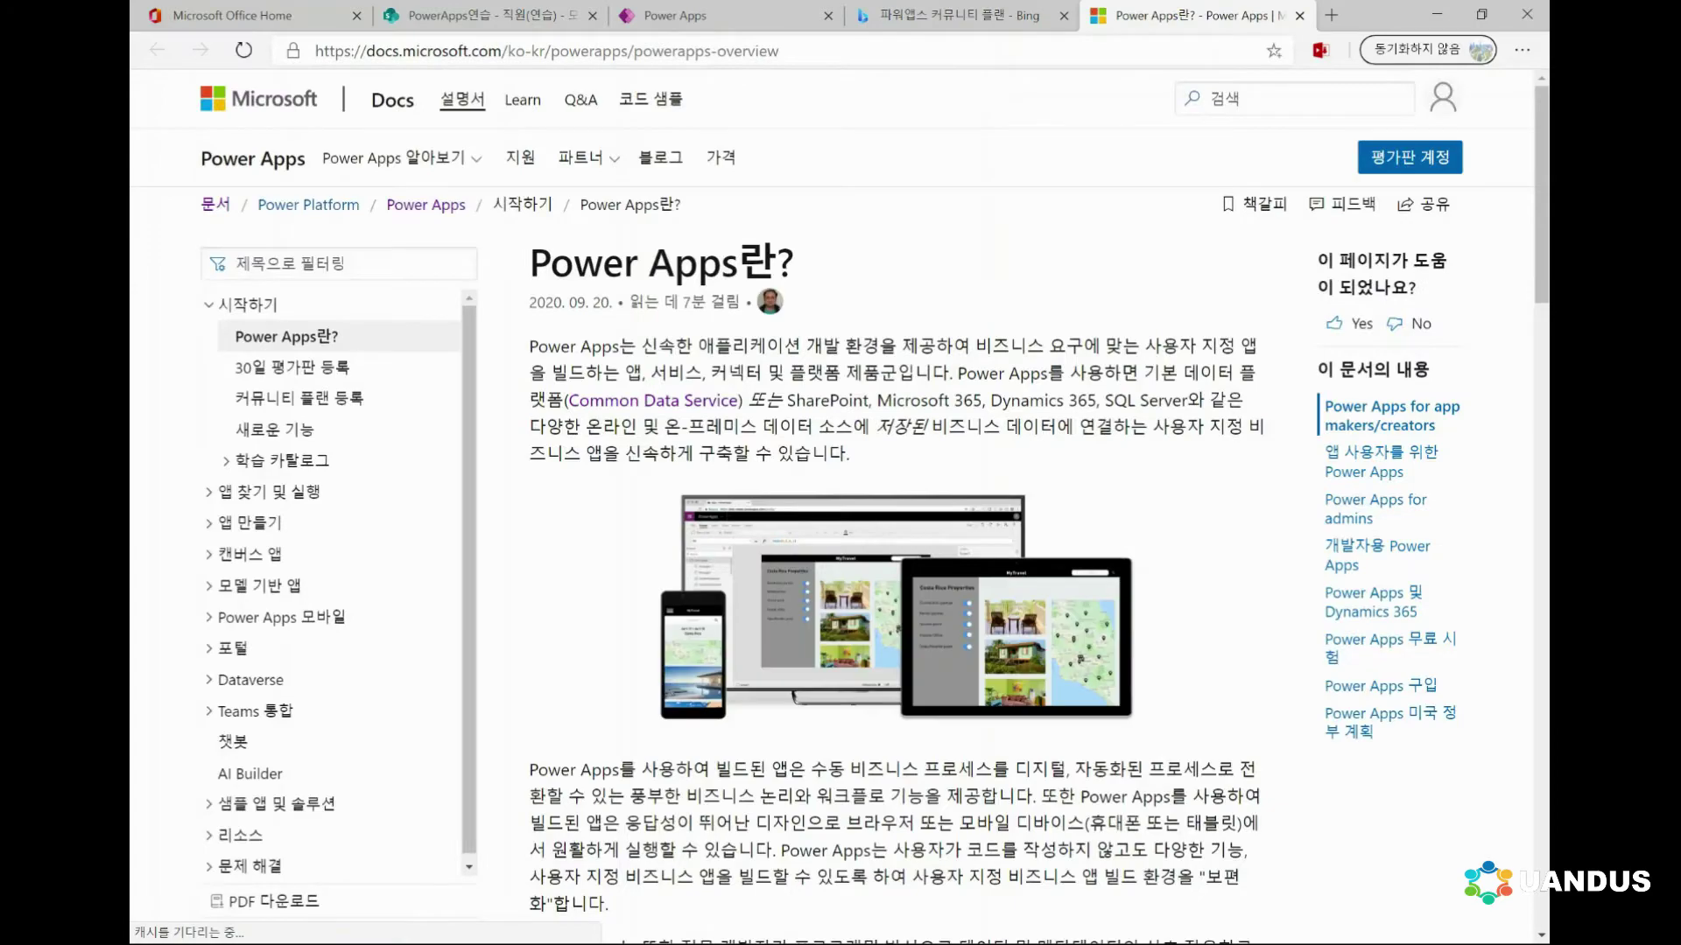
scroll(875, 490, "down", 15)
scroll(875, 490, "down", 5)
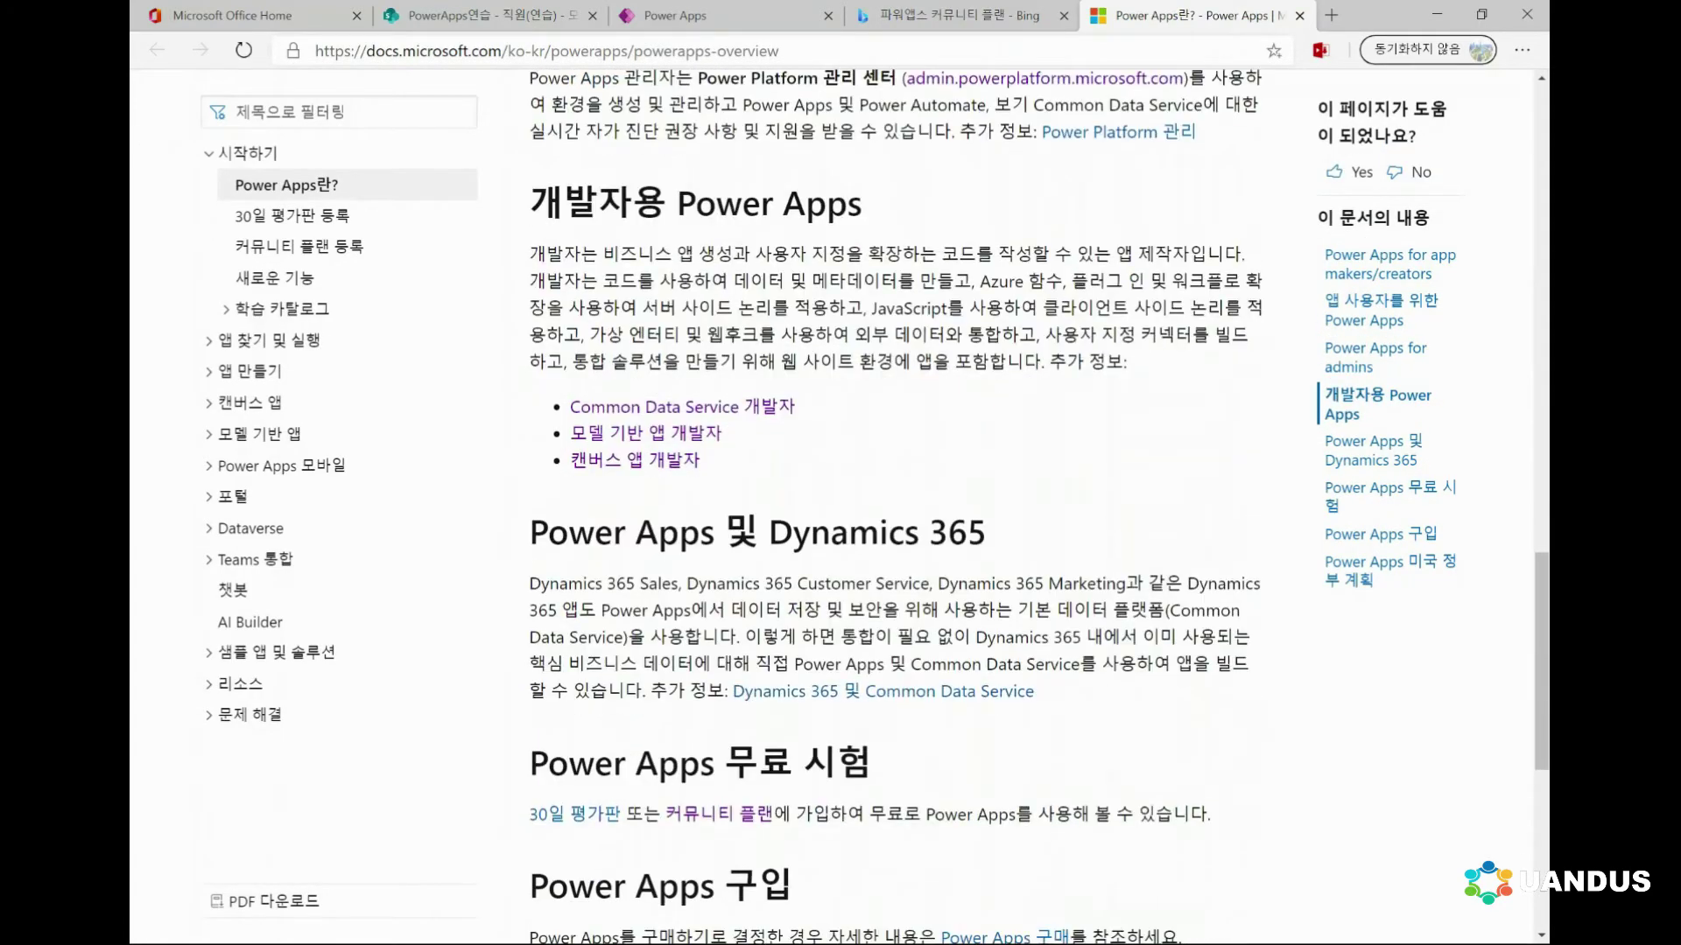
scroll(875, 490, "down", 1)
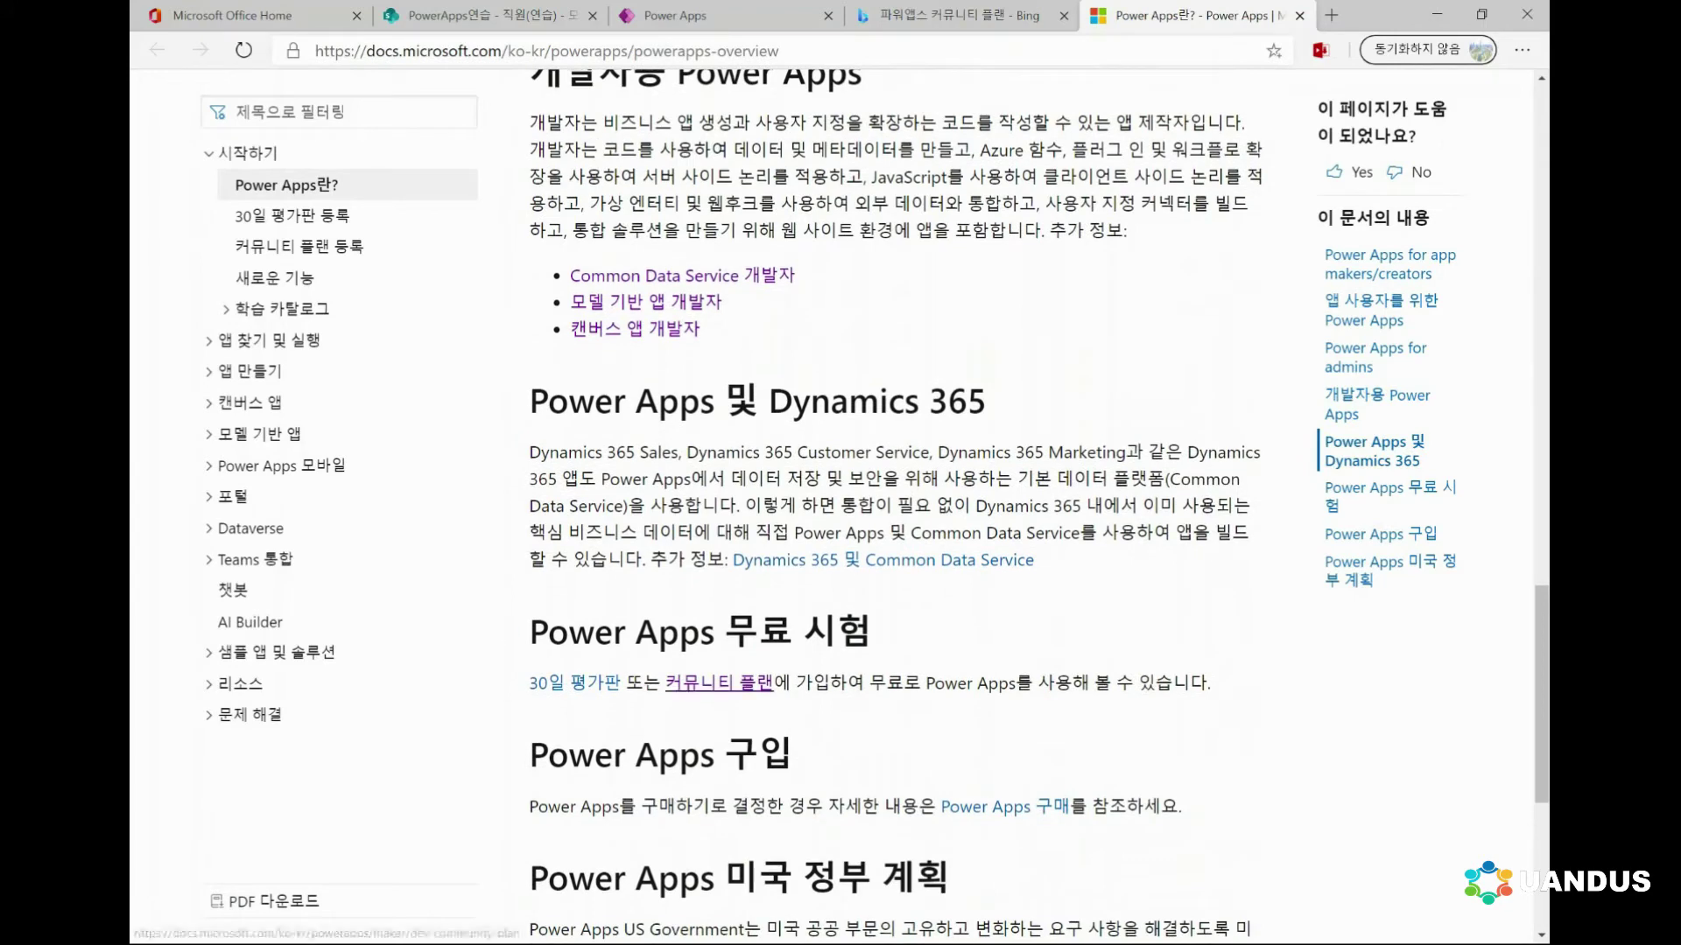
left_click(718, 683)
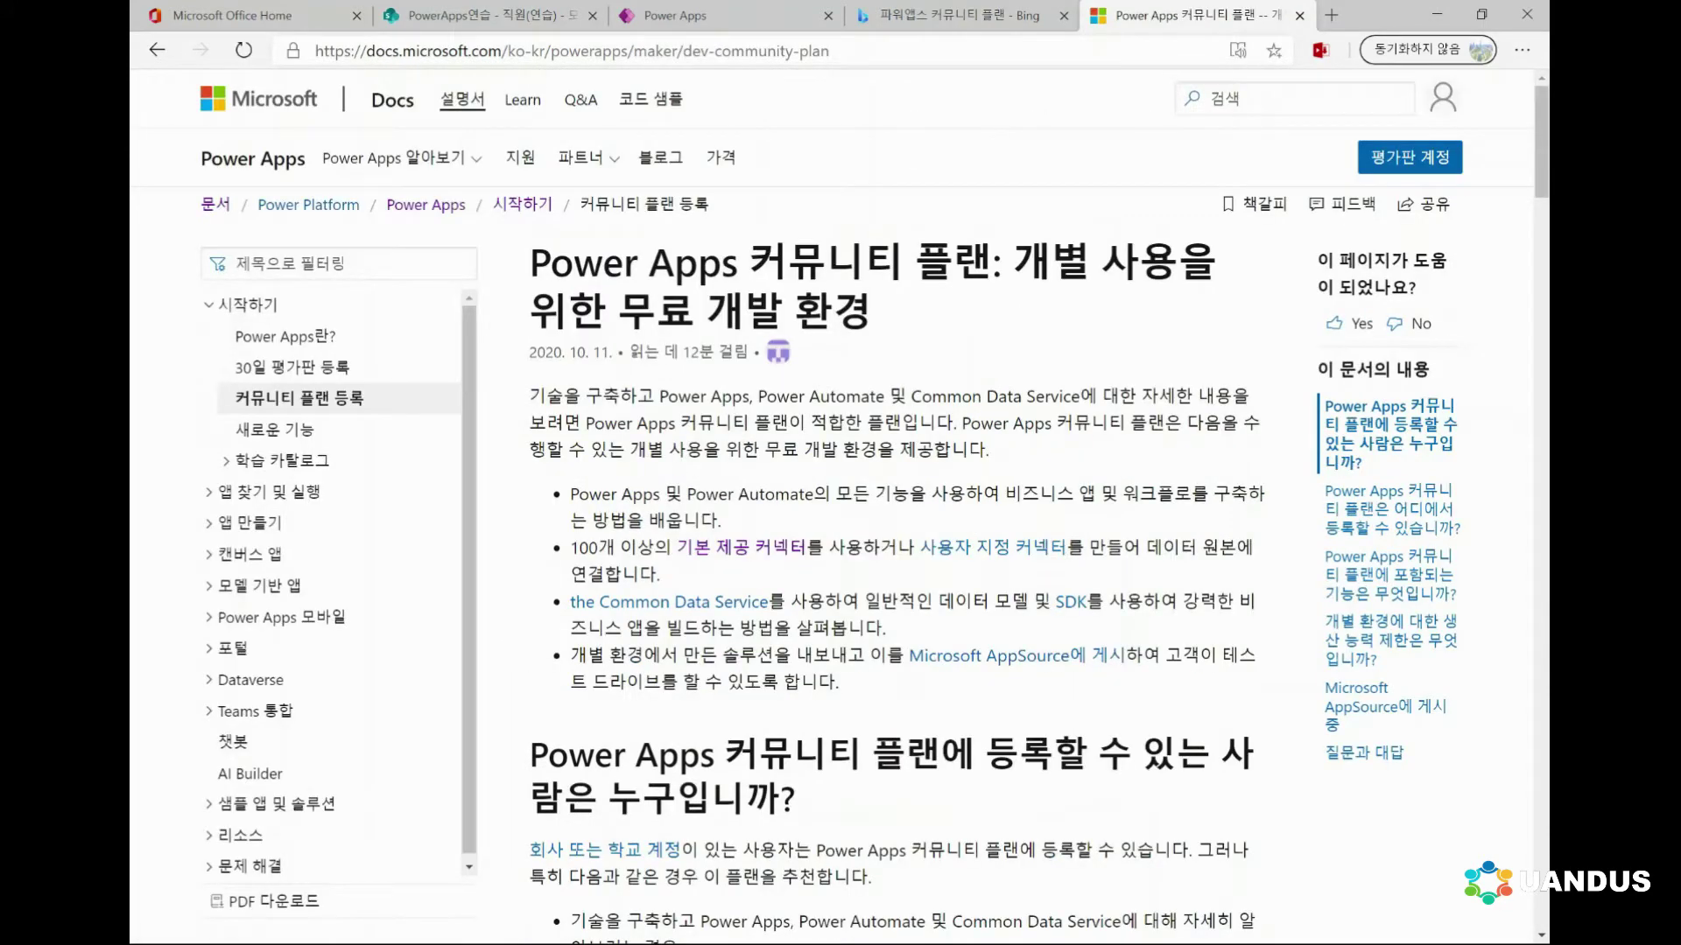
scroll(875, 508, "down", 6)
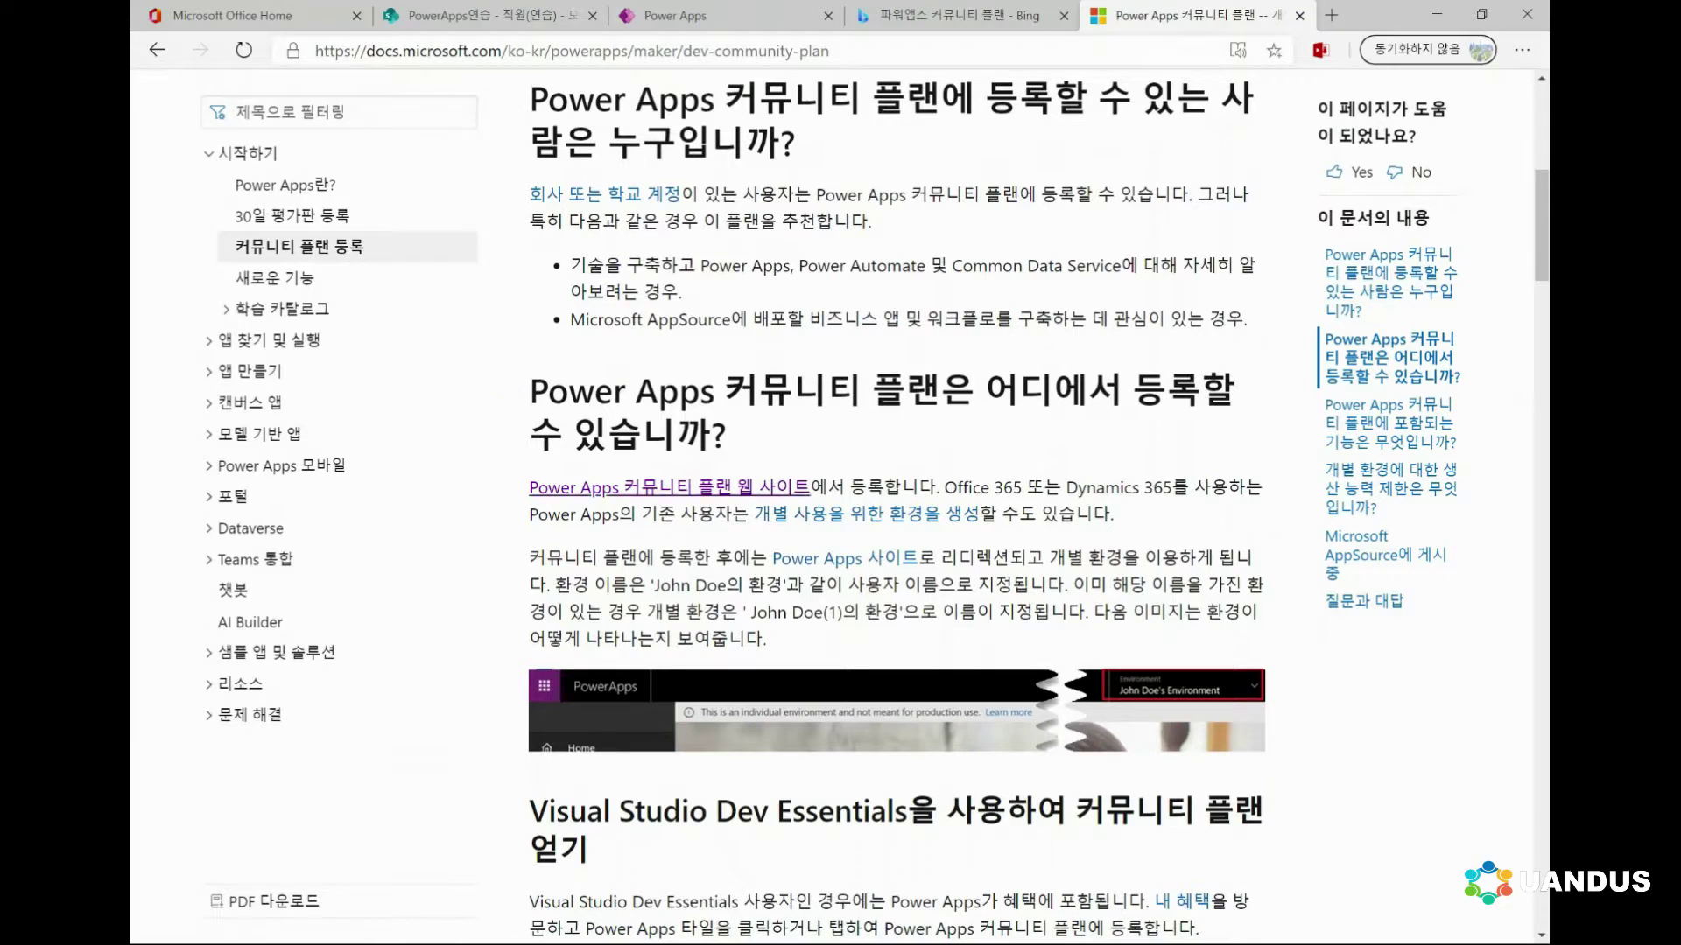
left_click(669, 488)
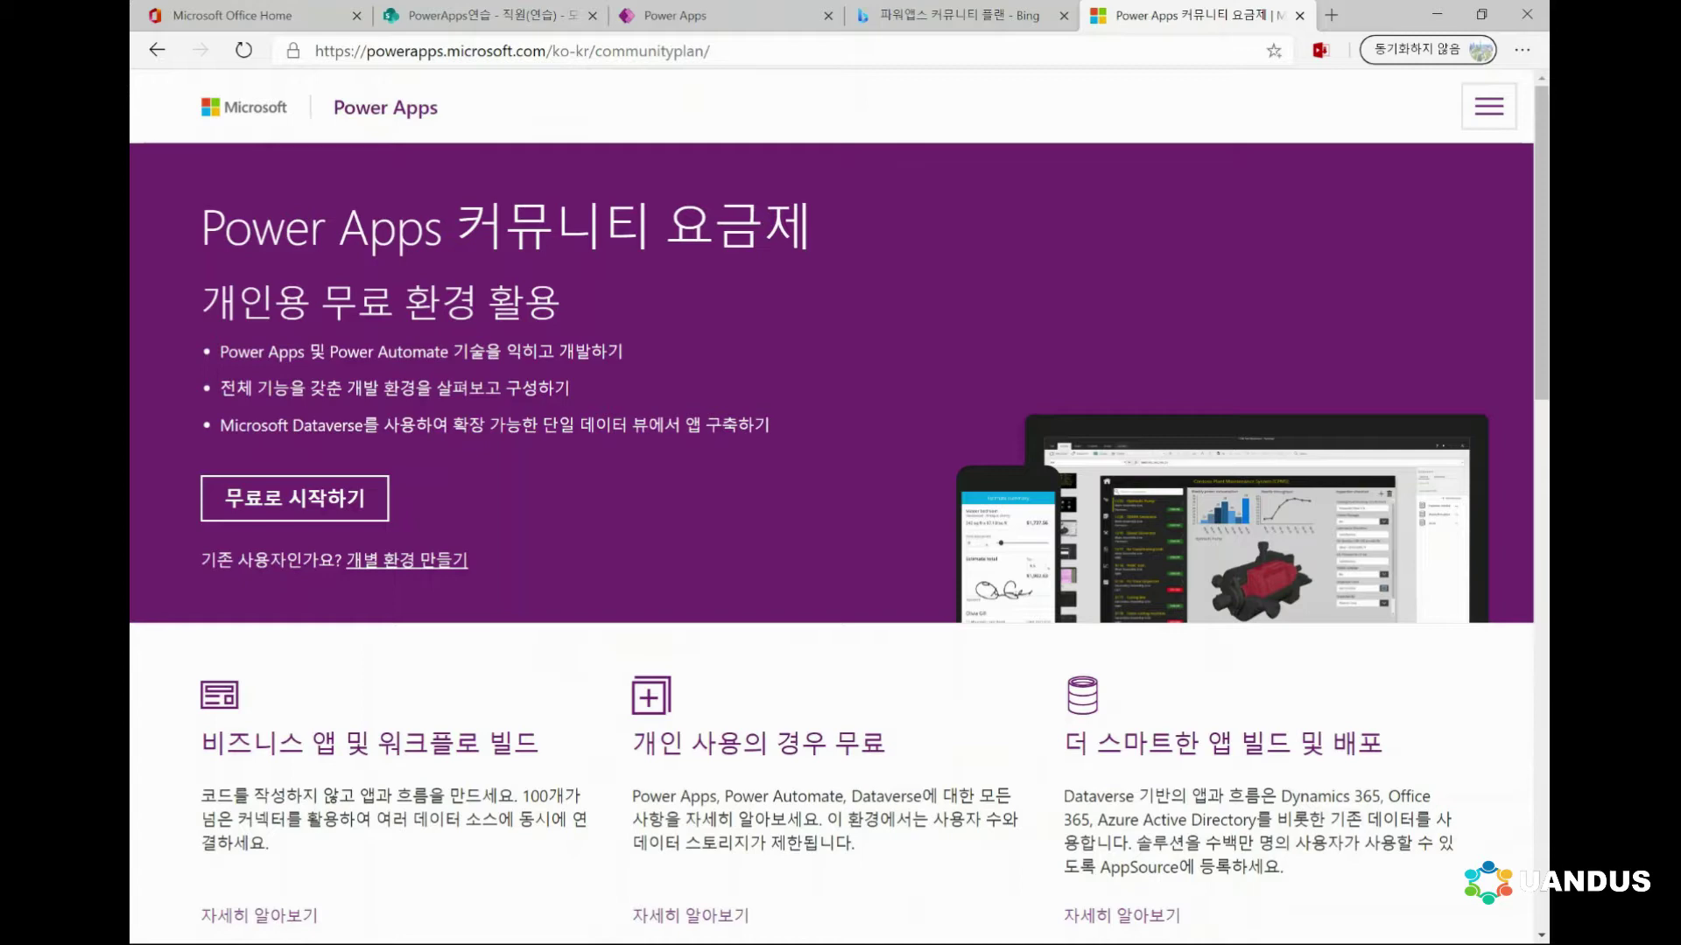
Start the free community plan sign-up and submit a personal e-mail address
left_click(294, 498)
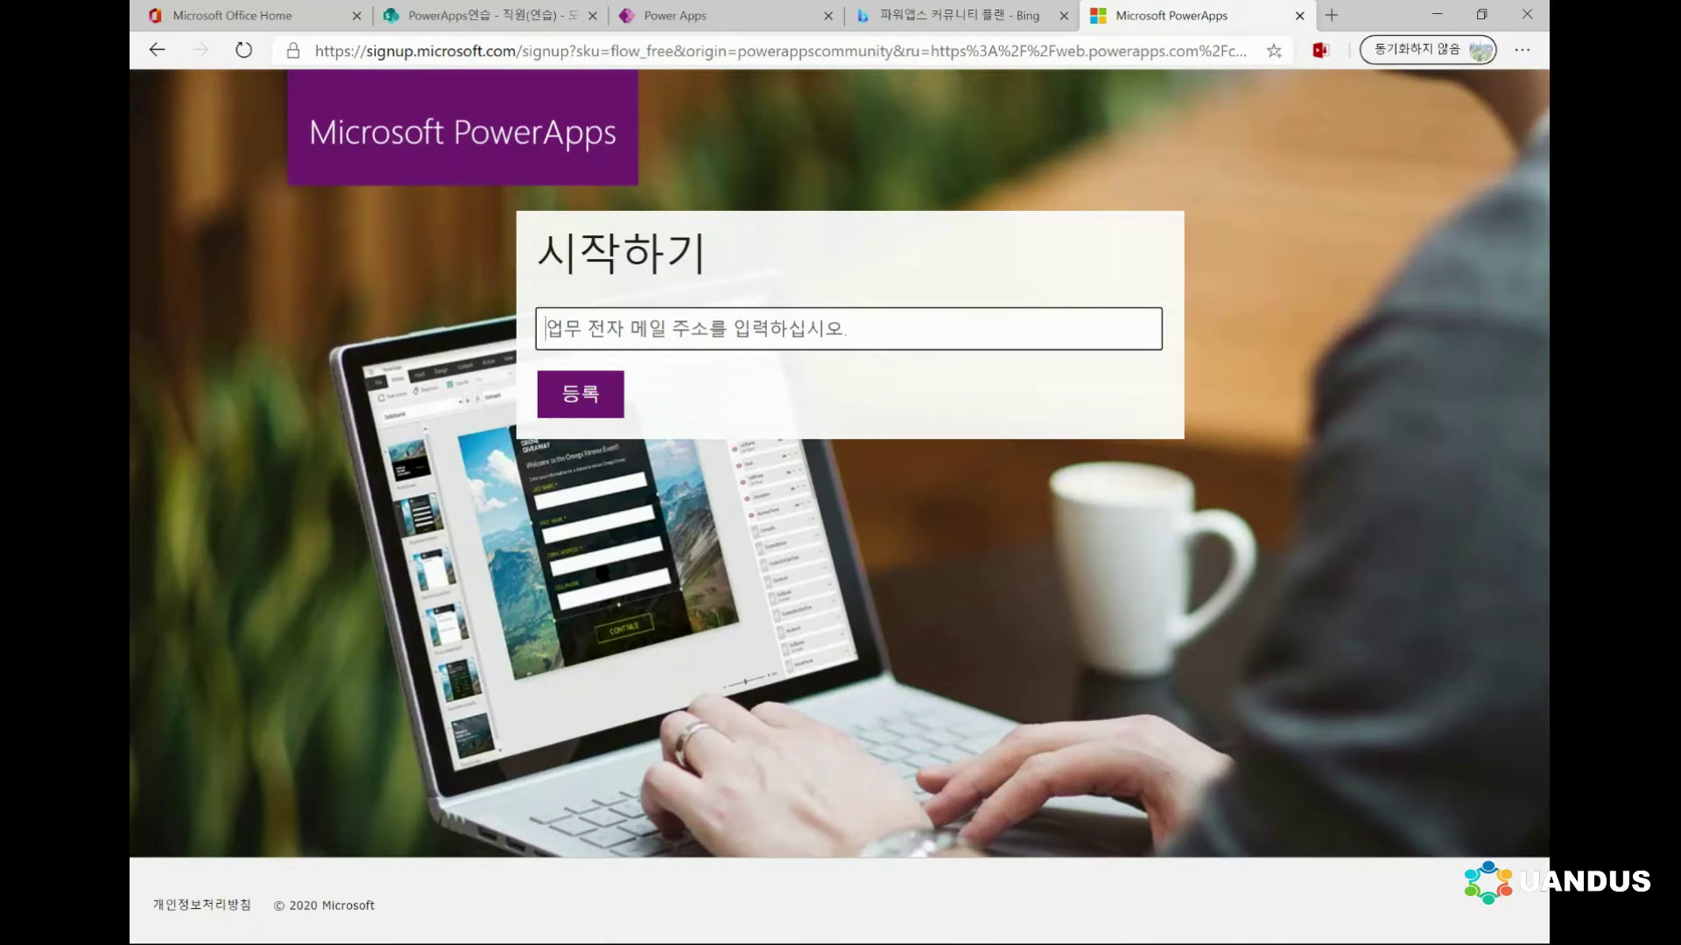
type("ㅅ")
key("BackSpace")
type("초")
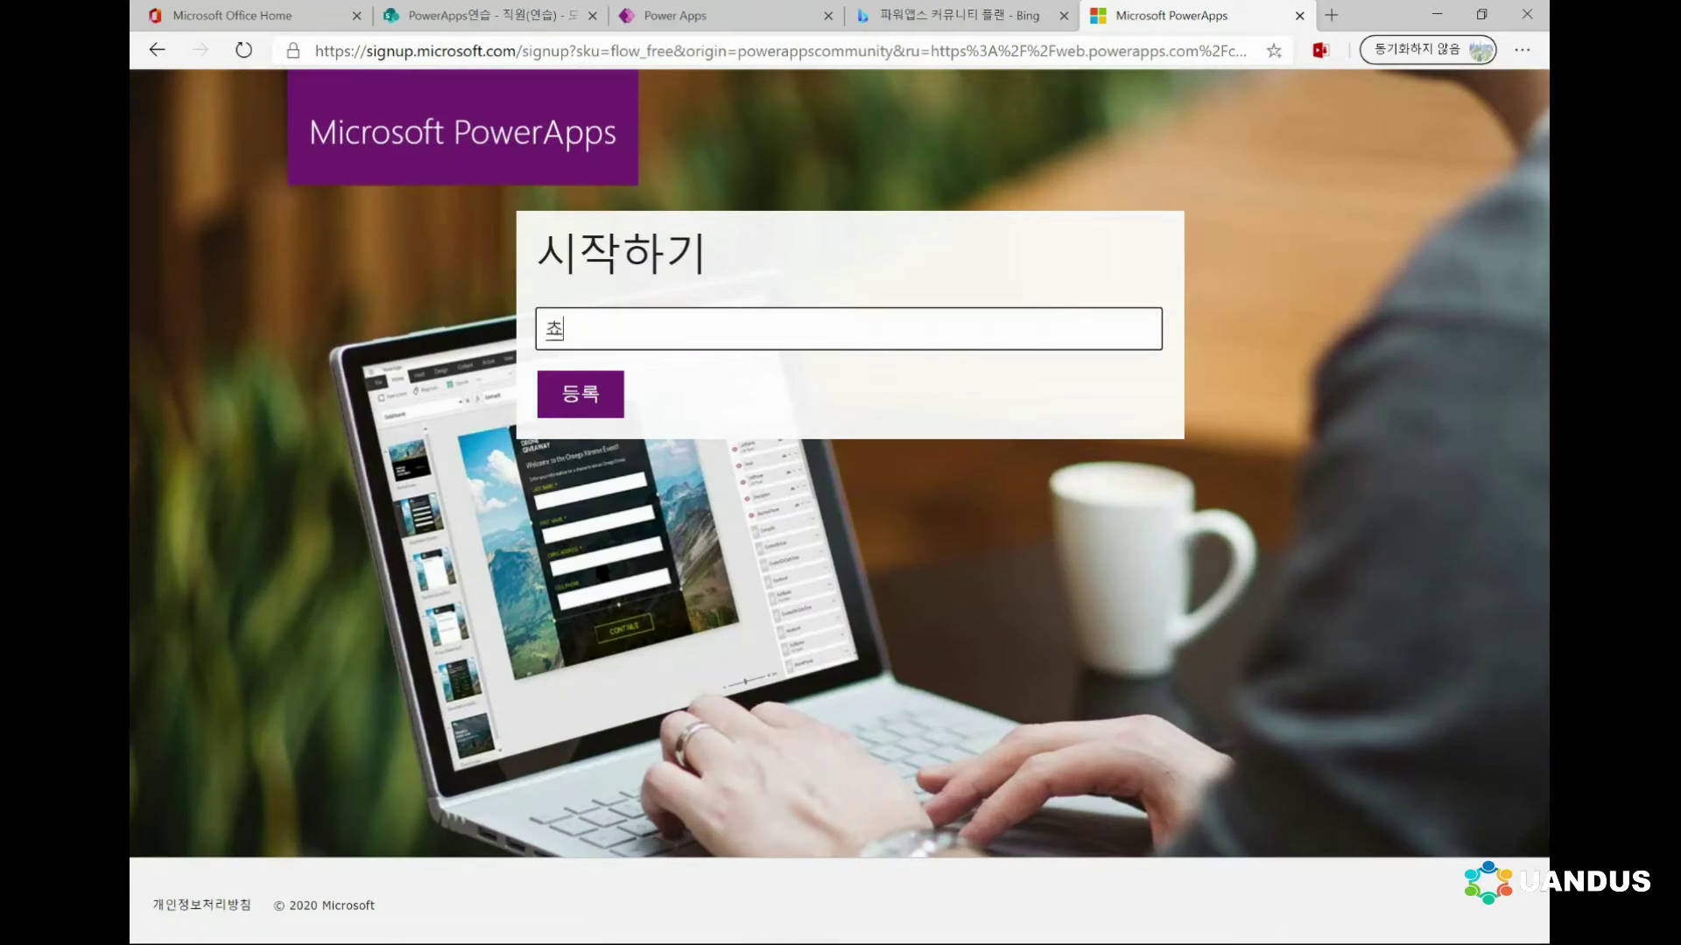
key("BackSpace")
key("Return")
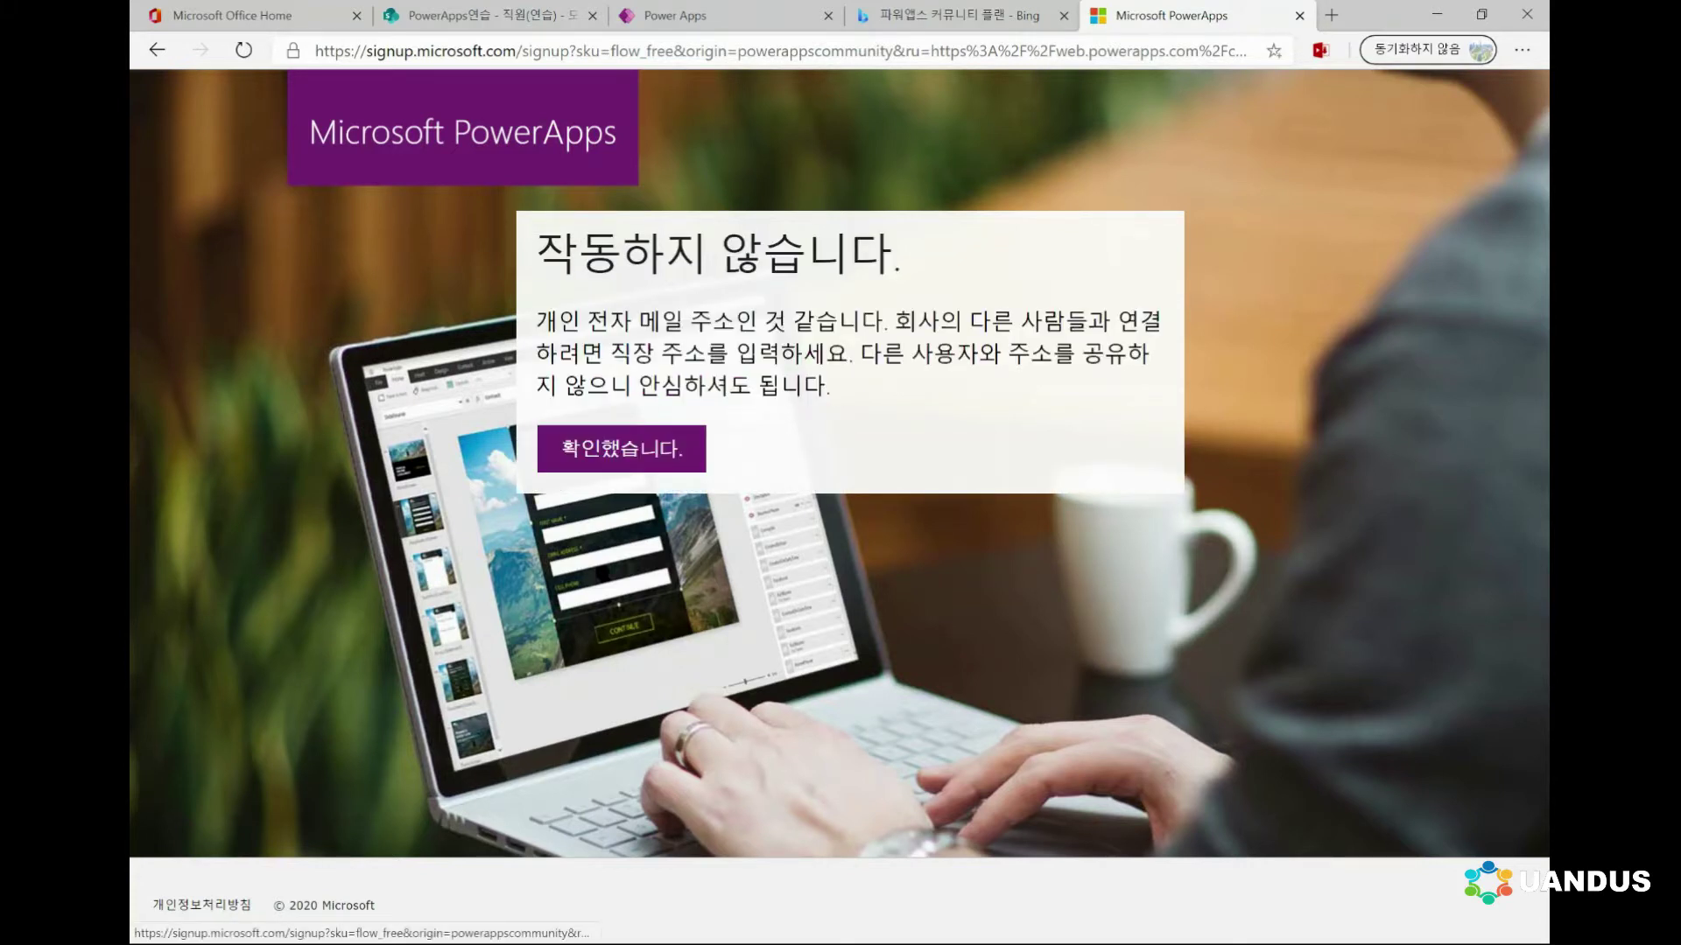
Acknowledge the personal-address rejection, clear the e-mail field, and close the sign-up tab
left_click(622, 449)
key("ctrl+a")
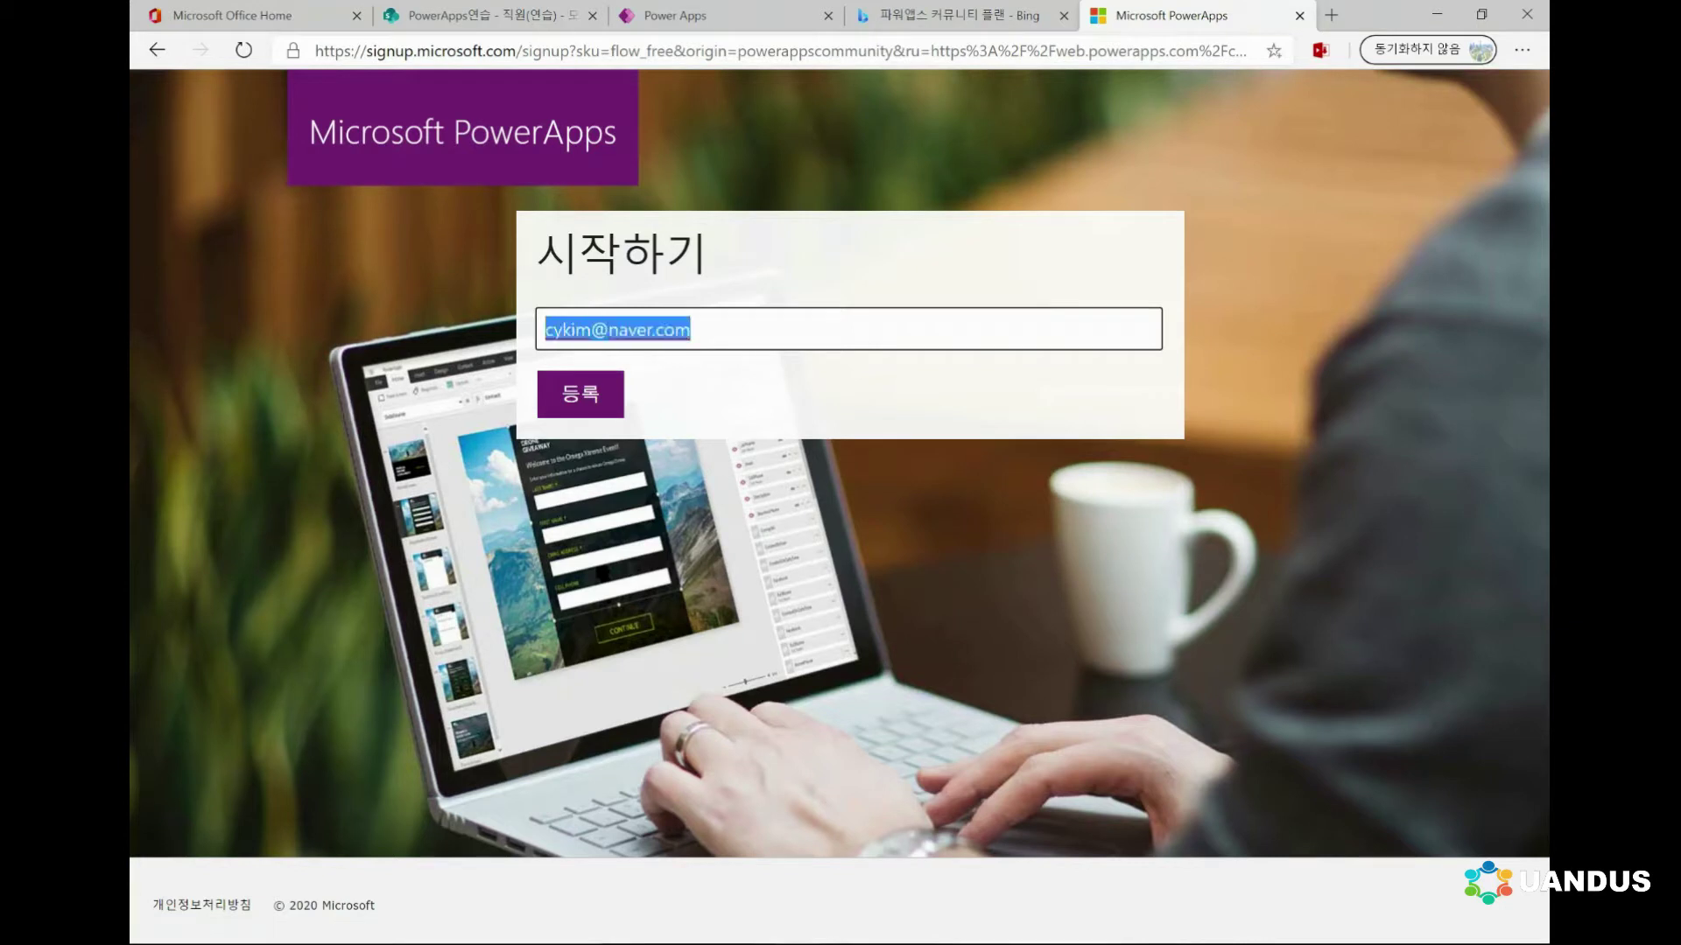
key("BackSpace")
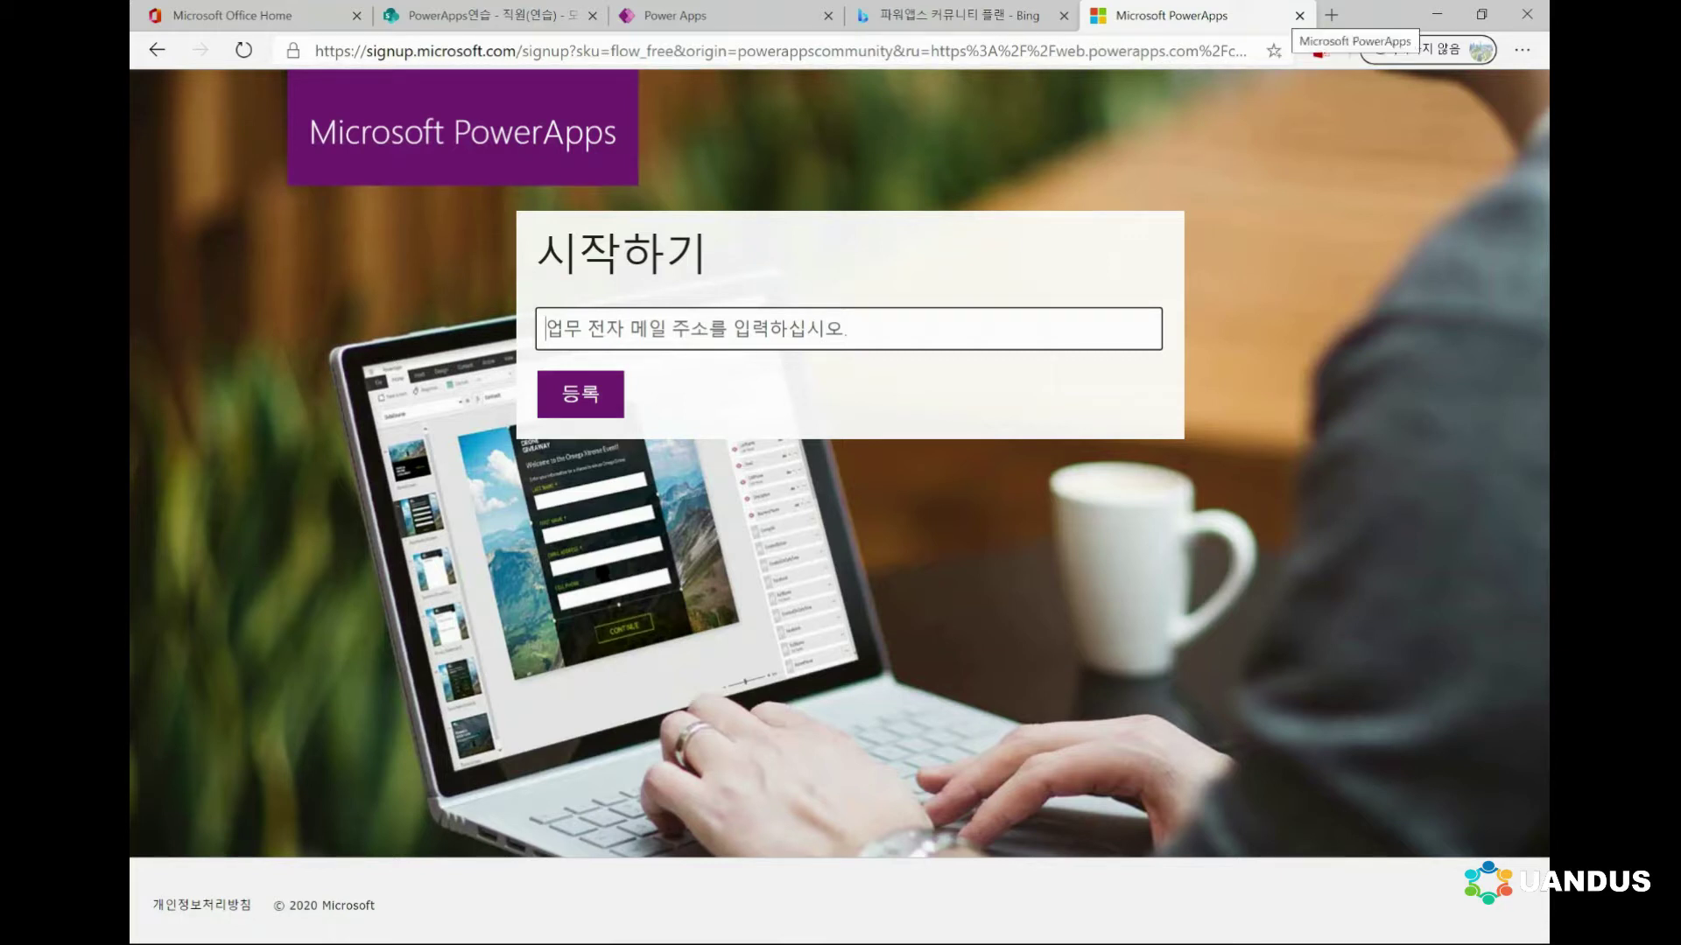
left_click(1299, 14)
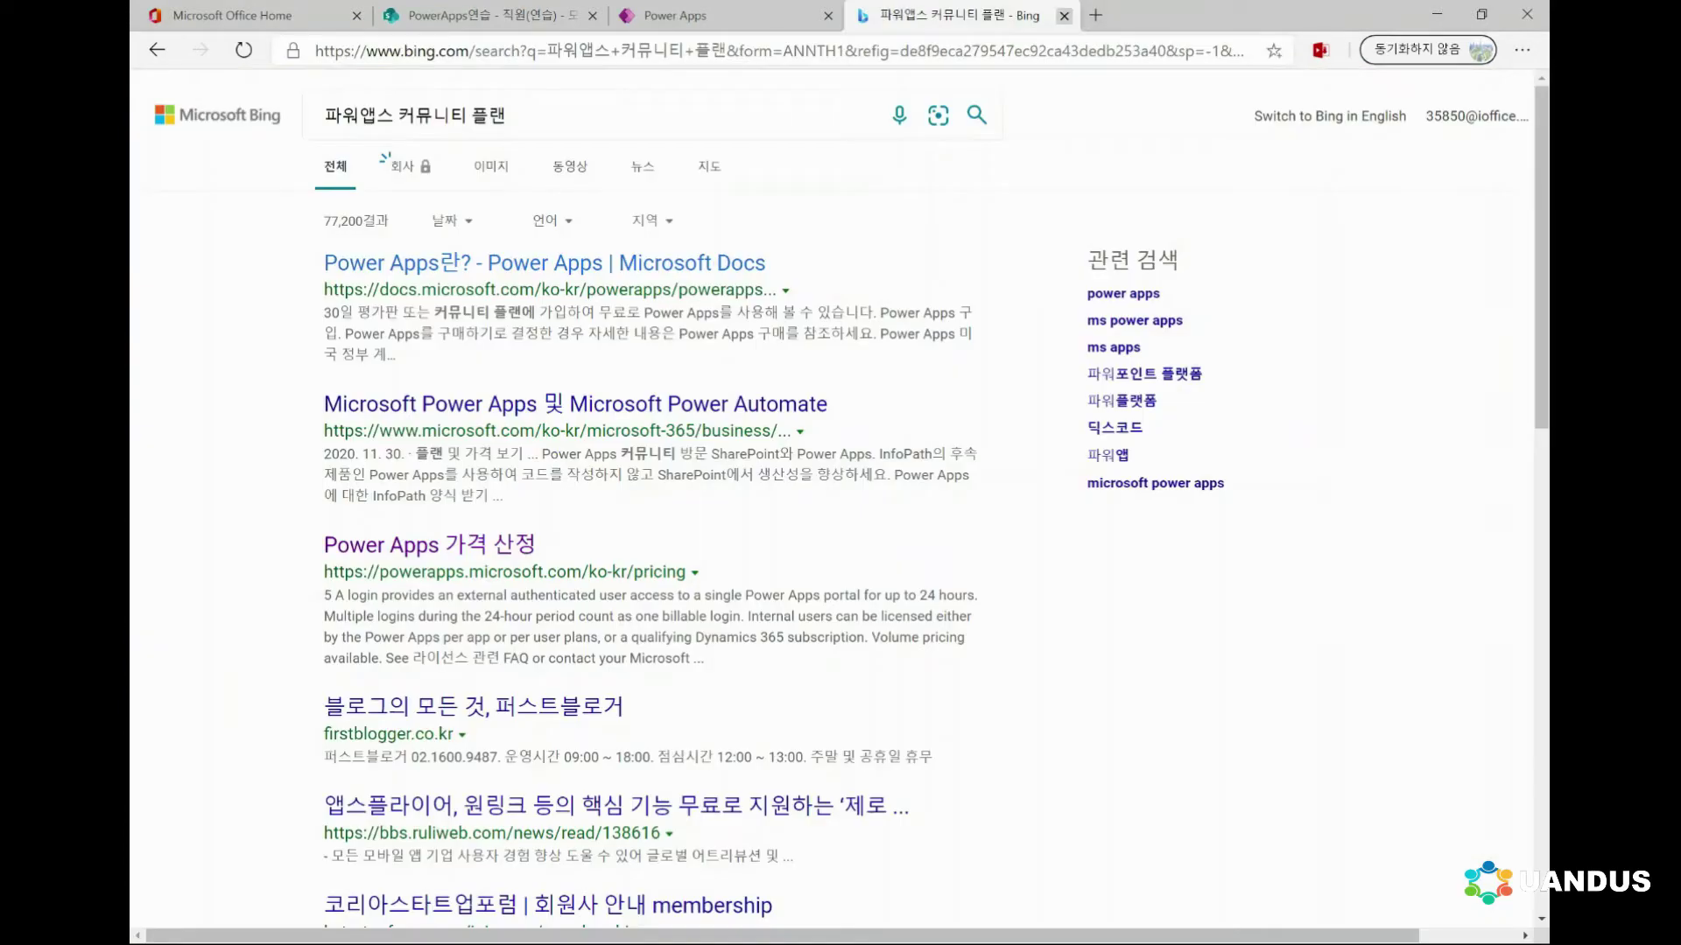
Close the Bing tab and create a blank tablet canvas app named '연습'
left_click(1063, 15)
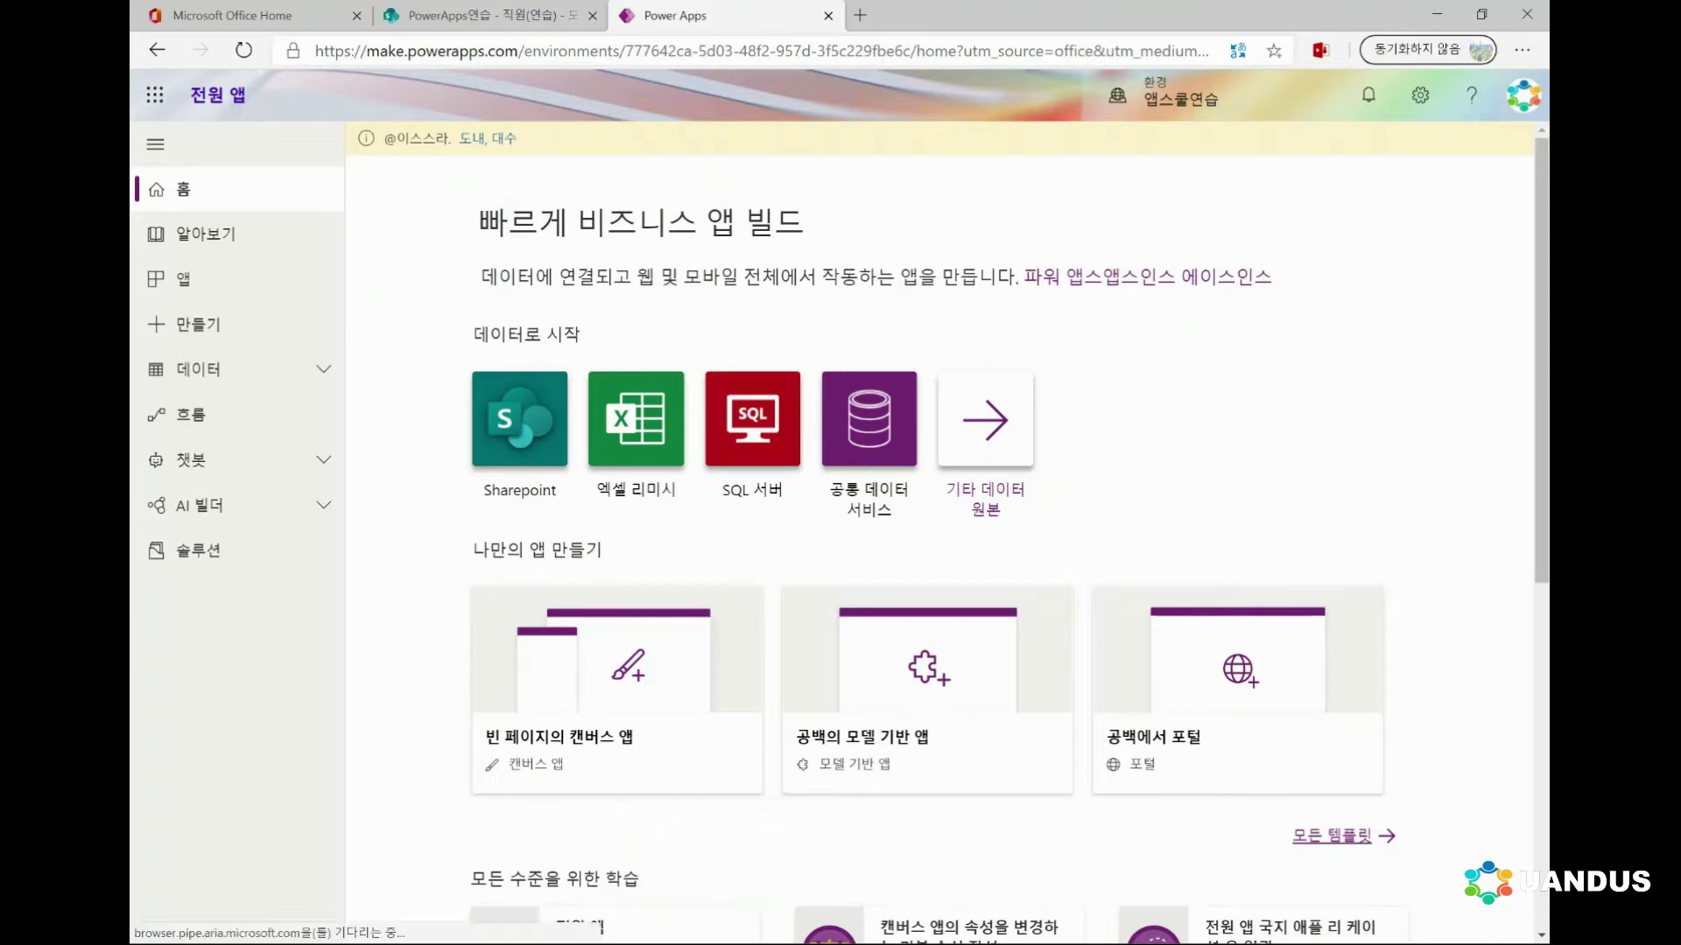
left_click(188, 324)
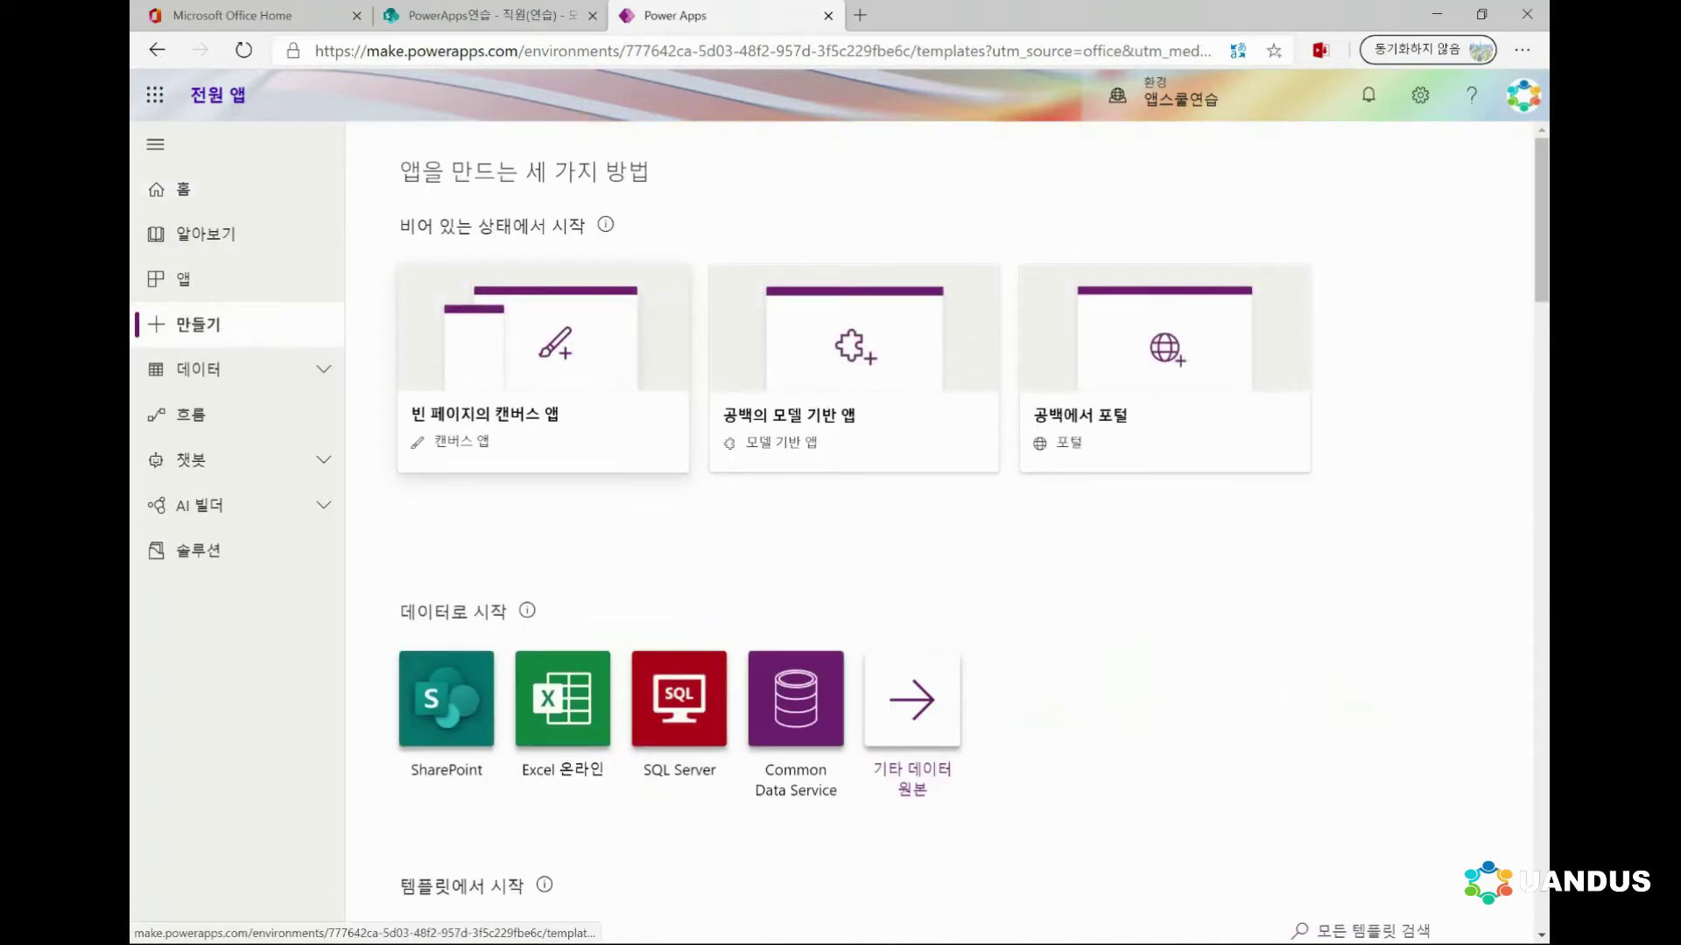
left_click(543, 368)
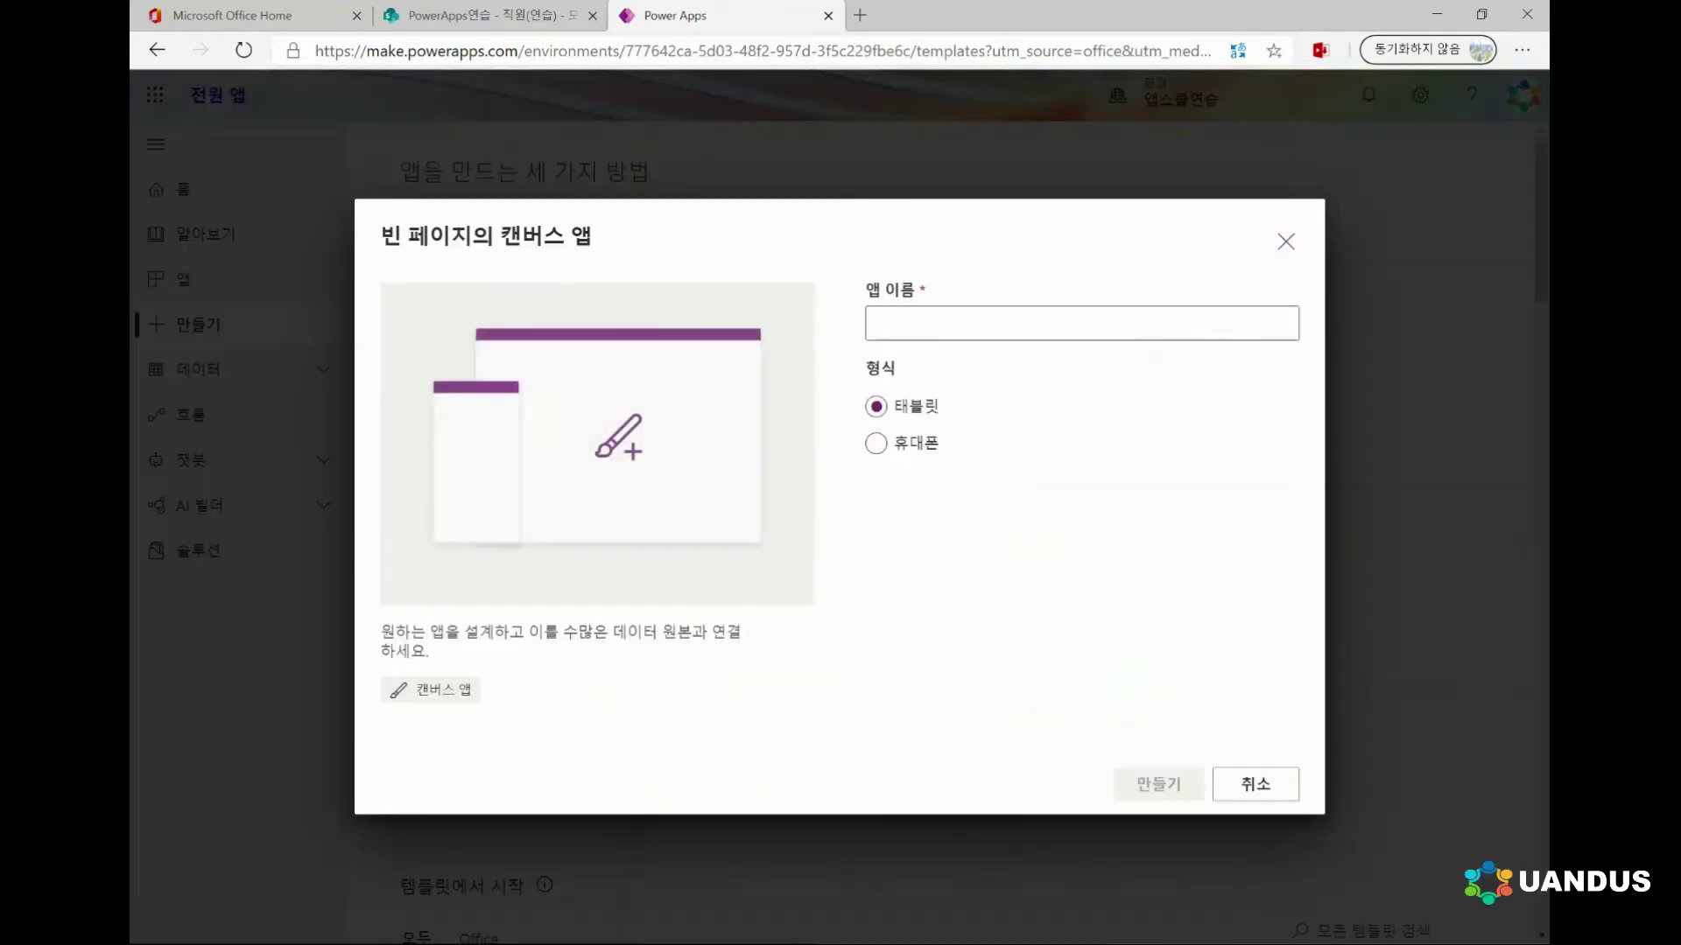
left_click(876, 323)
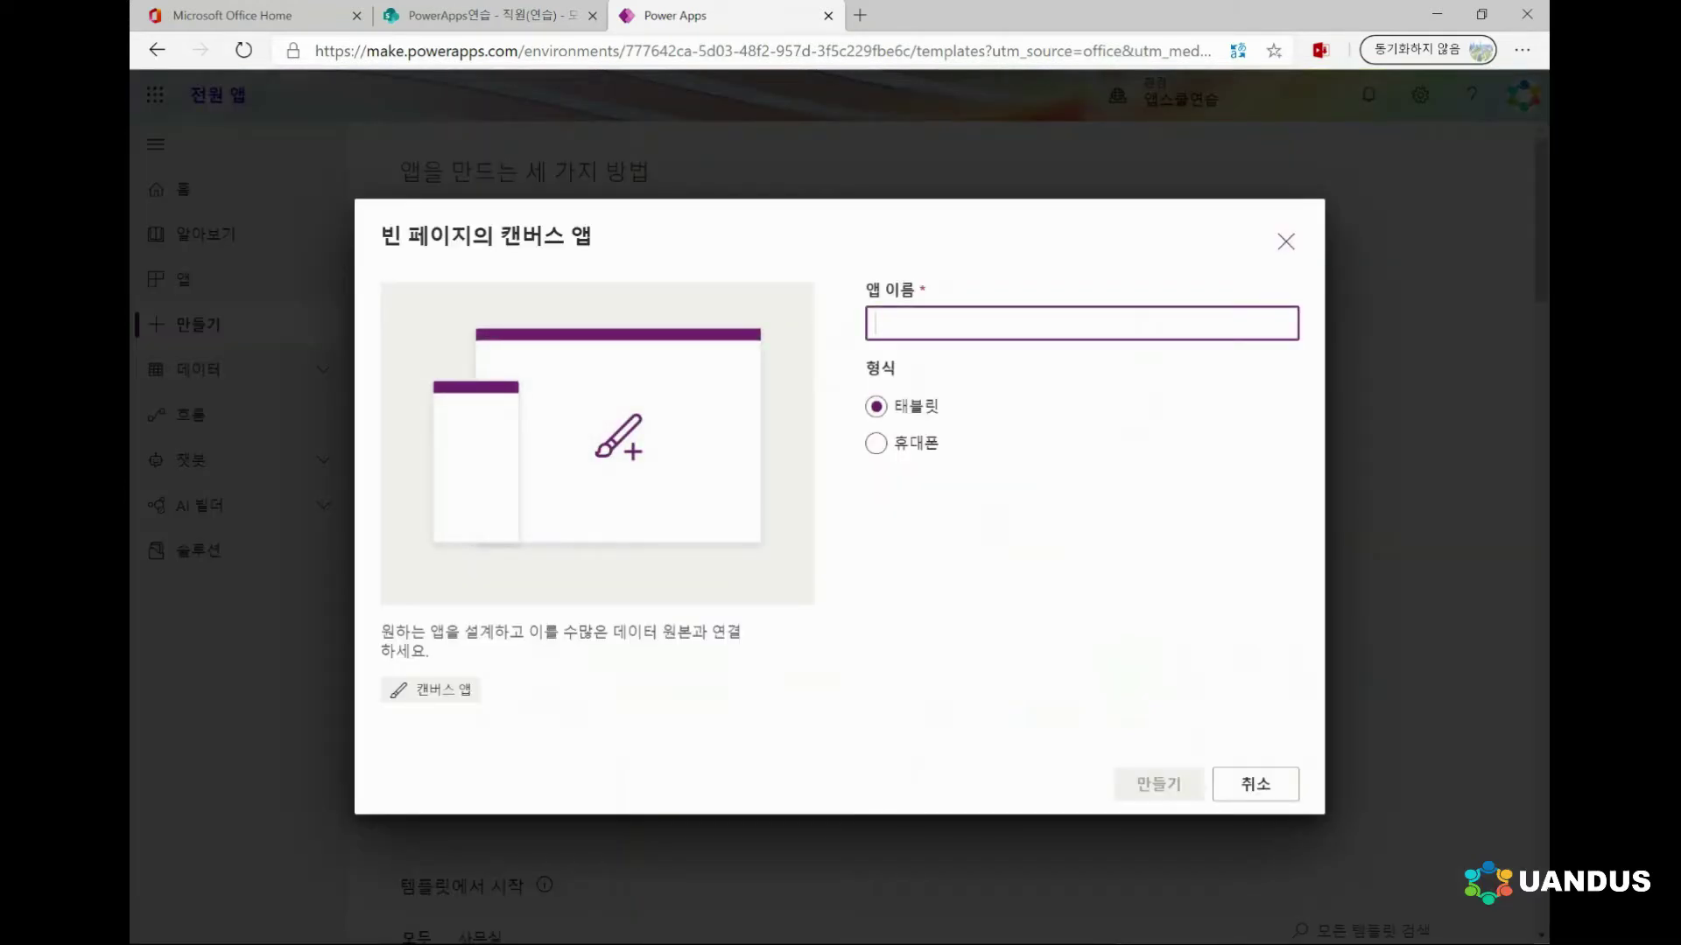
type("dus")
key("BackSpace")
key("BackSpace")
key("BackSpace")
type("연습")
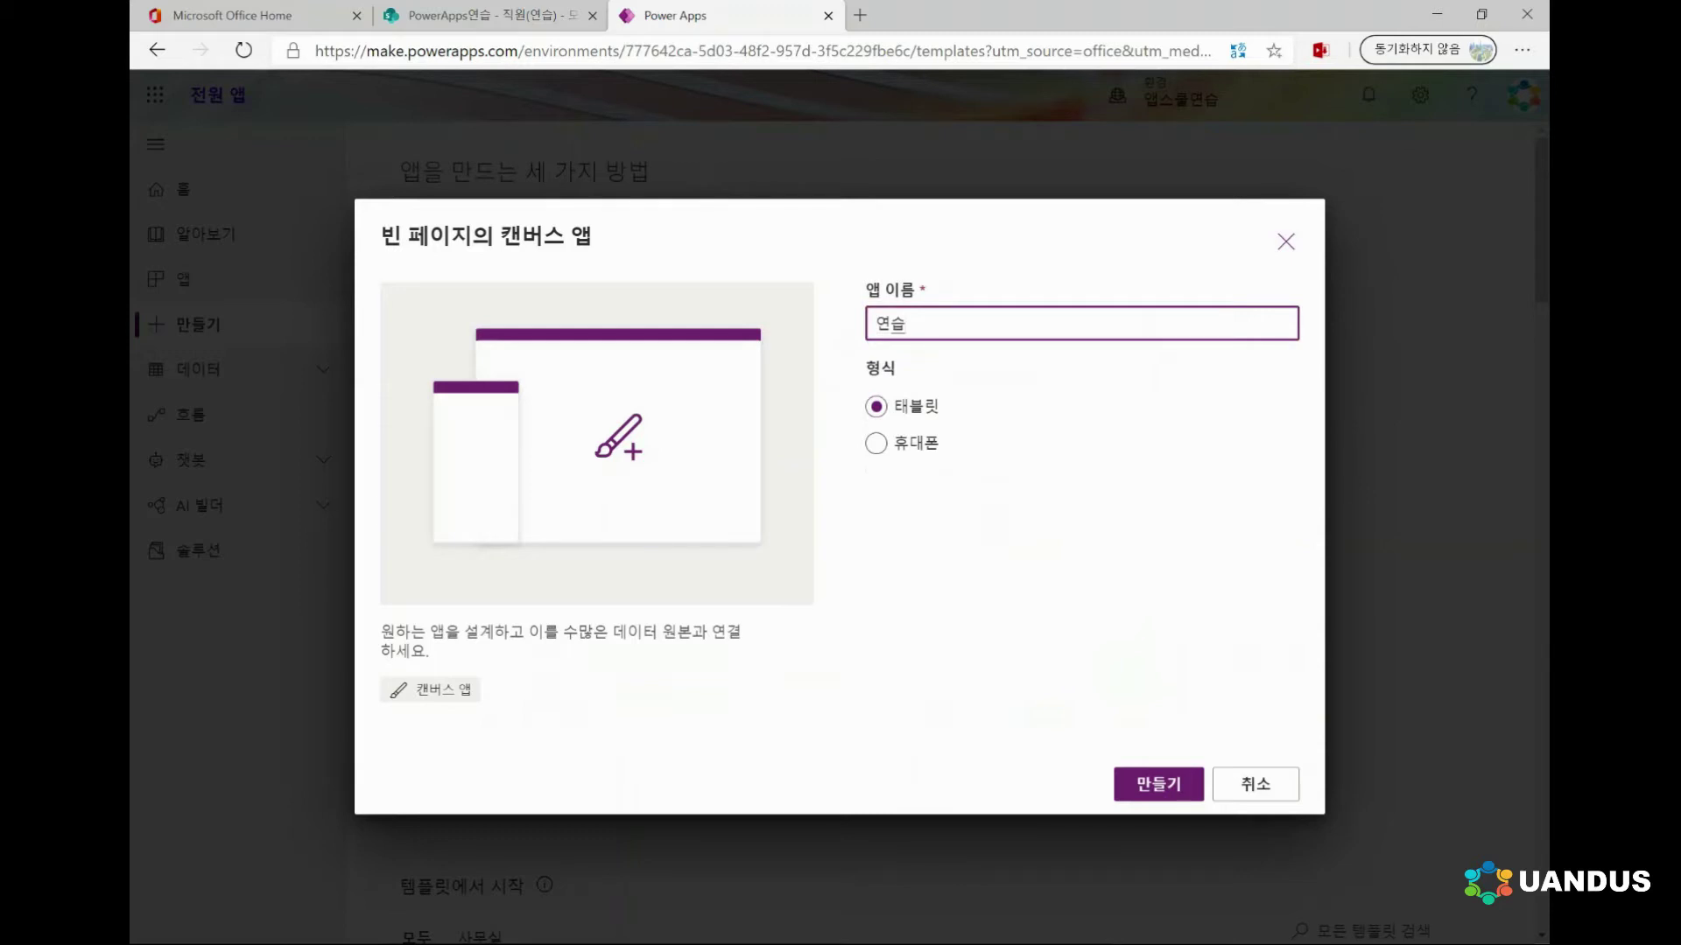
key("Return")
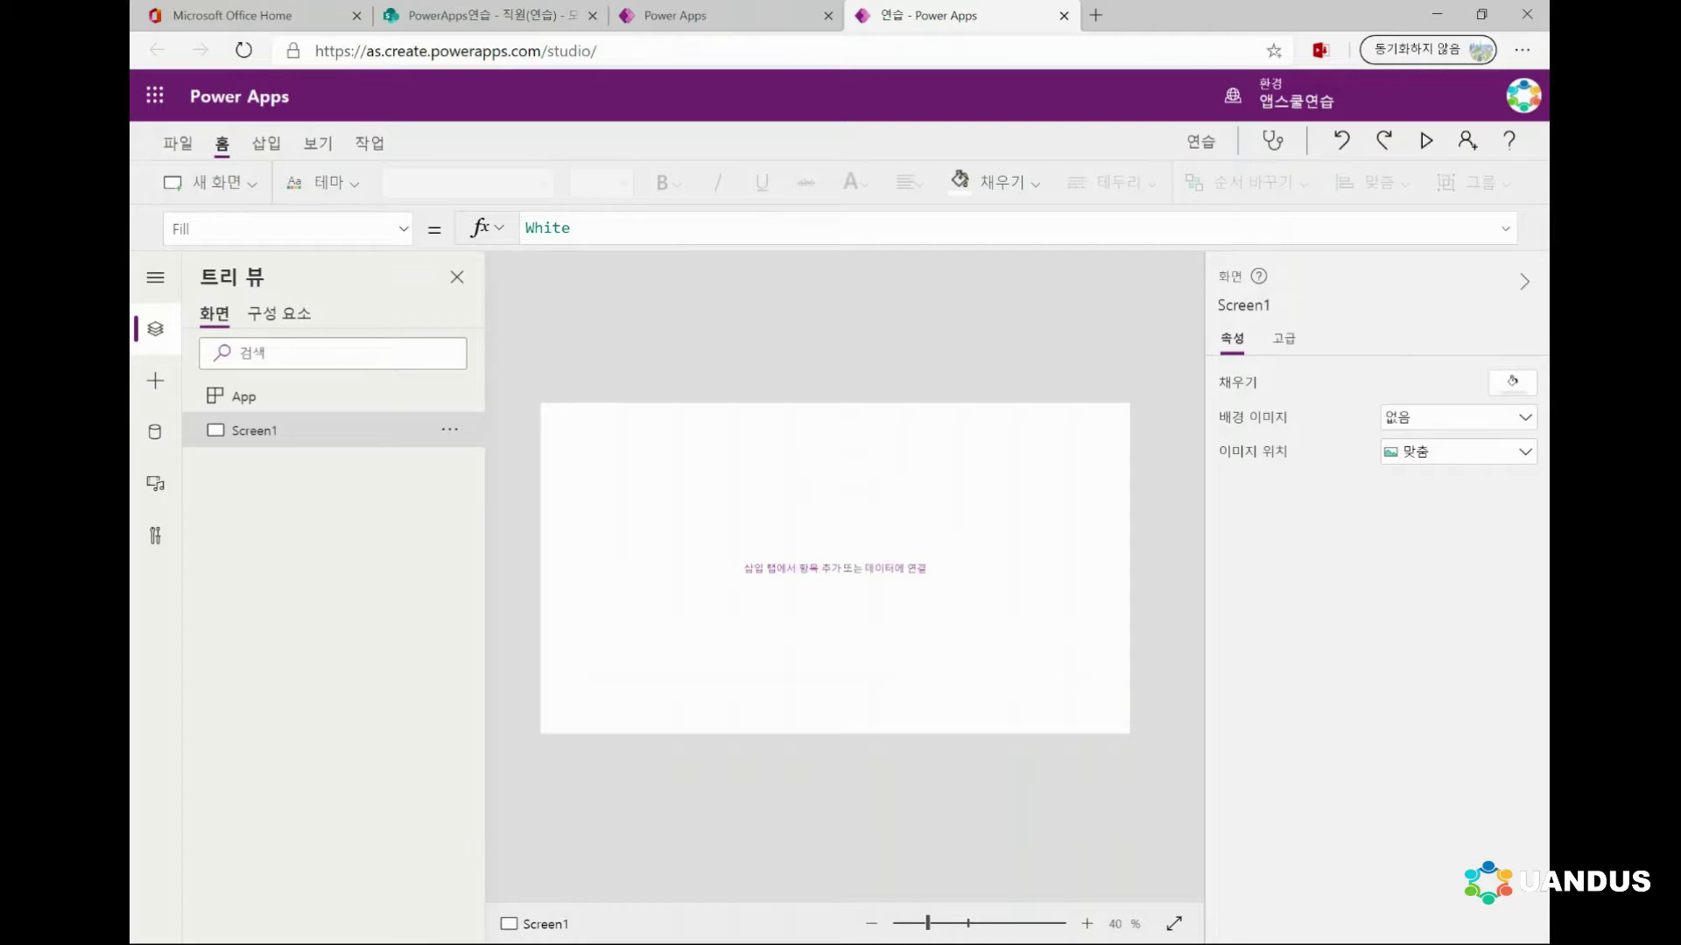
Switch to the SharePoint 직원(연습) employee list tab
key("ctrl+2")
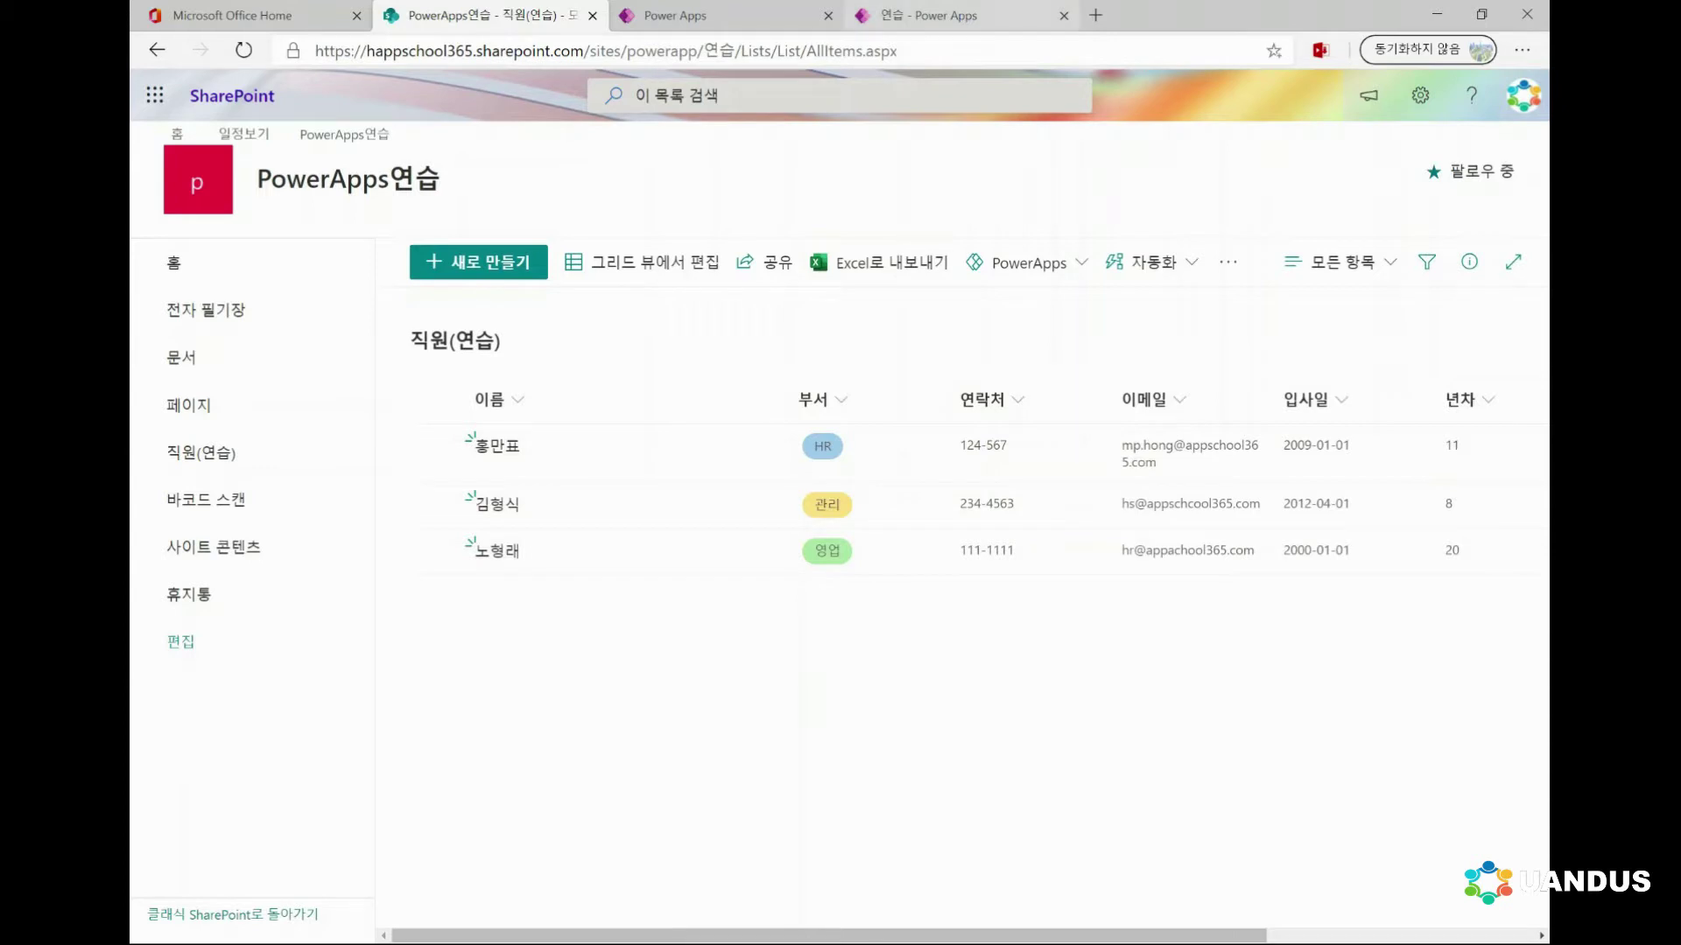
Go back to the 연습 app tab in Power Apps Studio
left_click(928, 15)
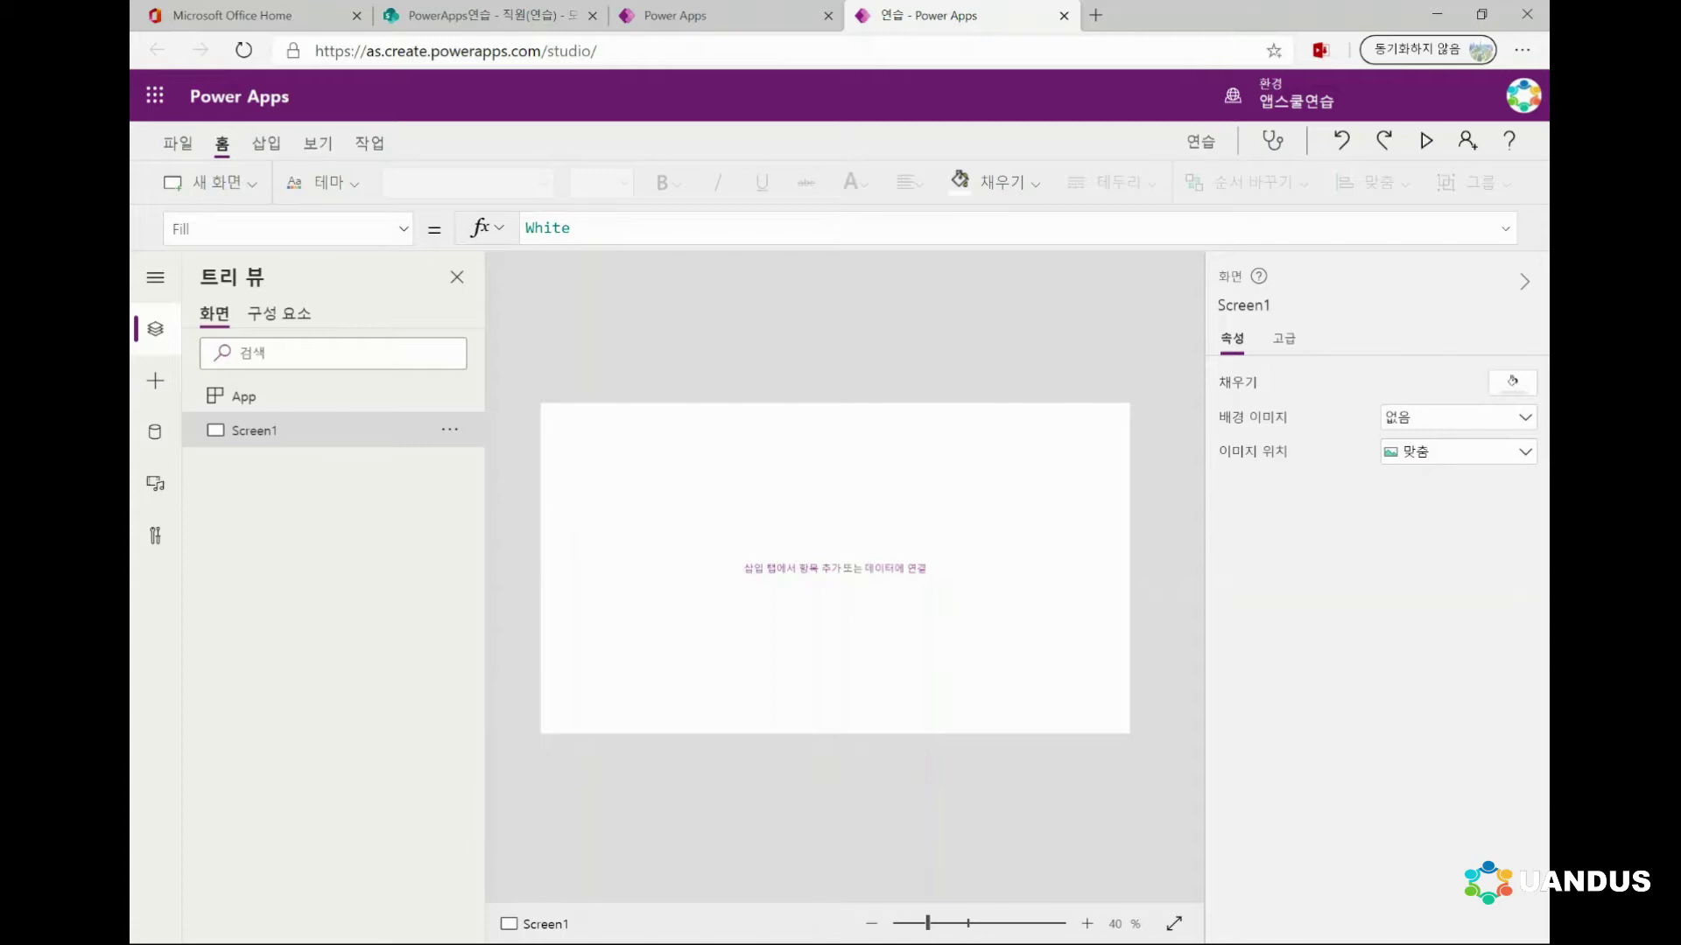
Insert a vertical gallery (Gallery1) onto Screen1 from the Insert tab
left_click(266, 143)
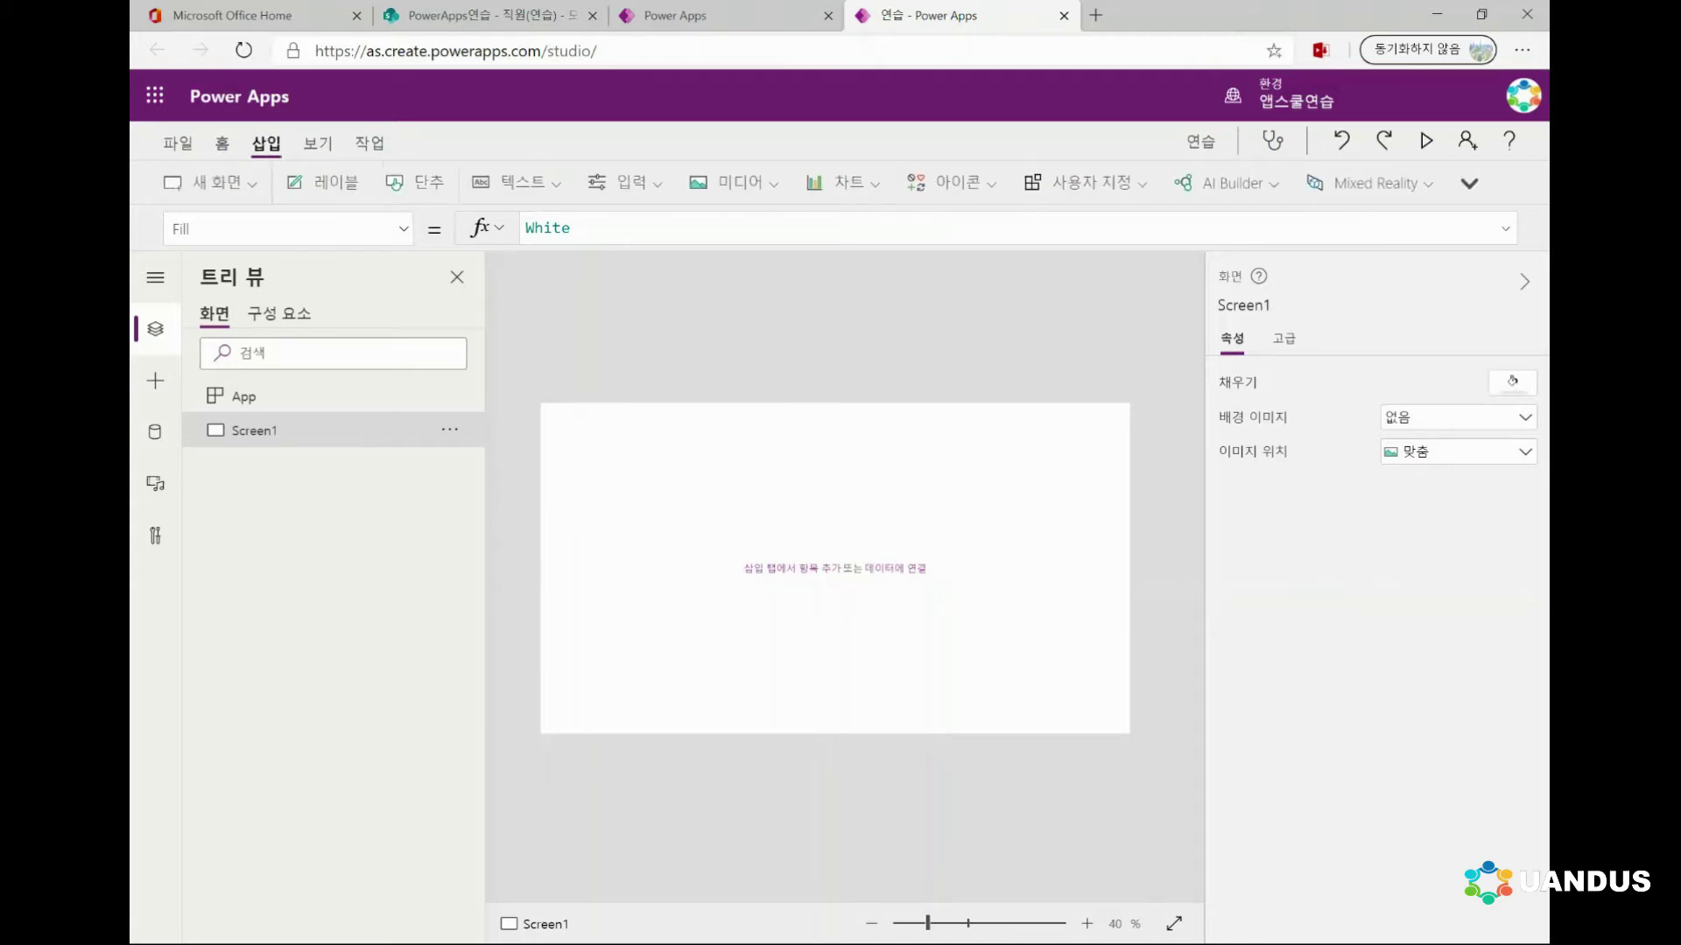
left_click(1469, 183)
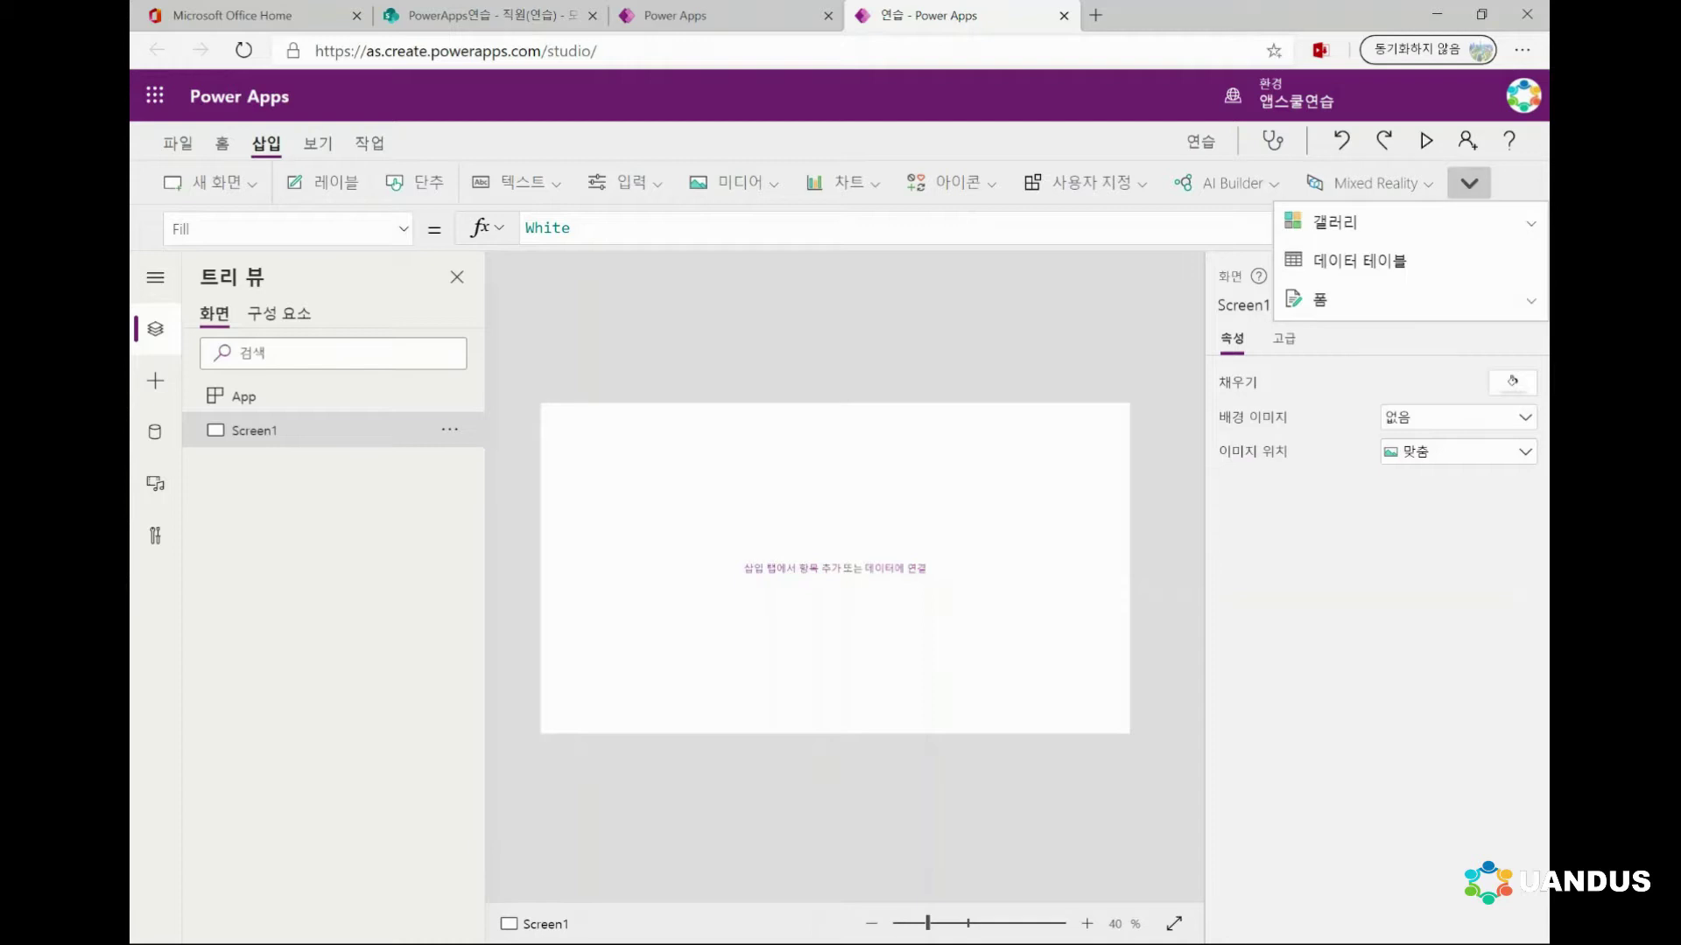
left_click(1335, 222)
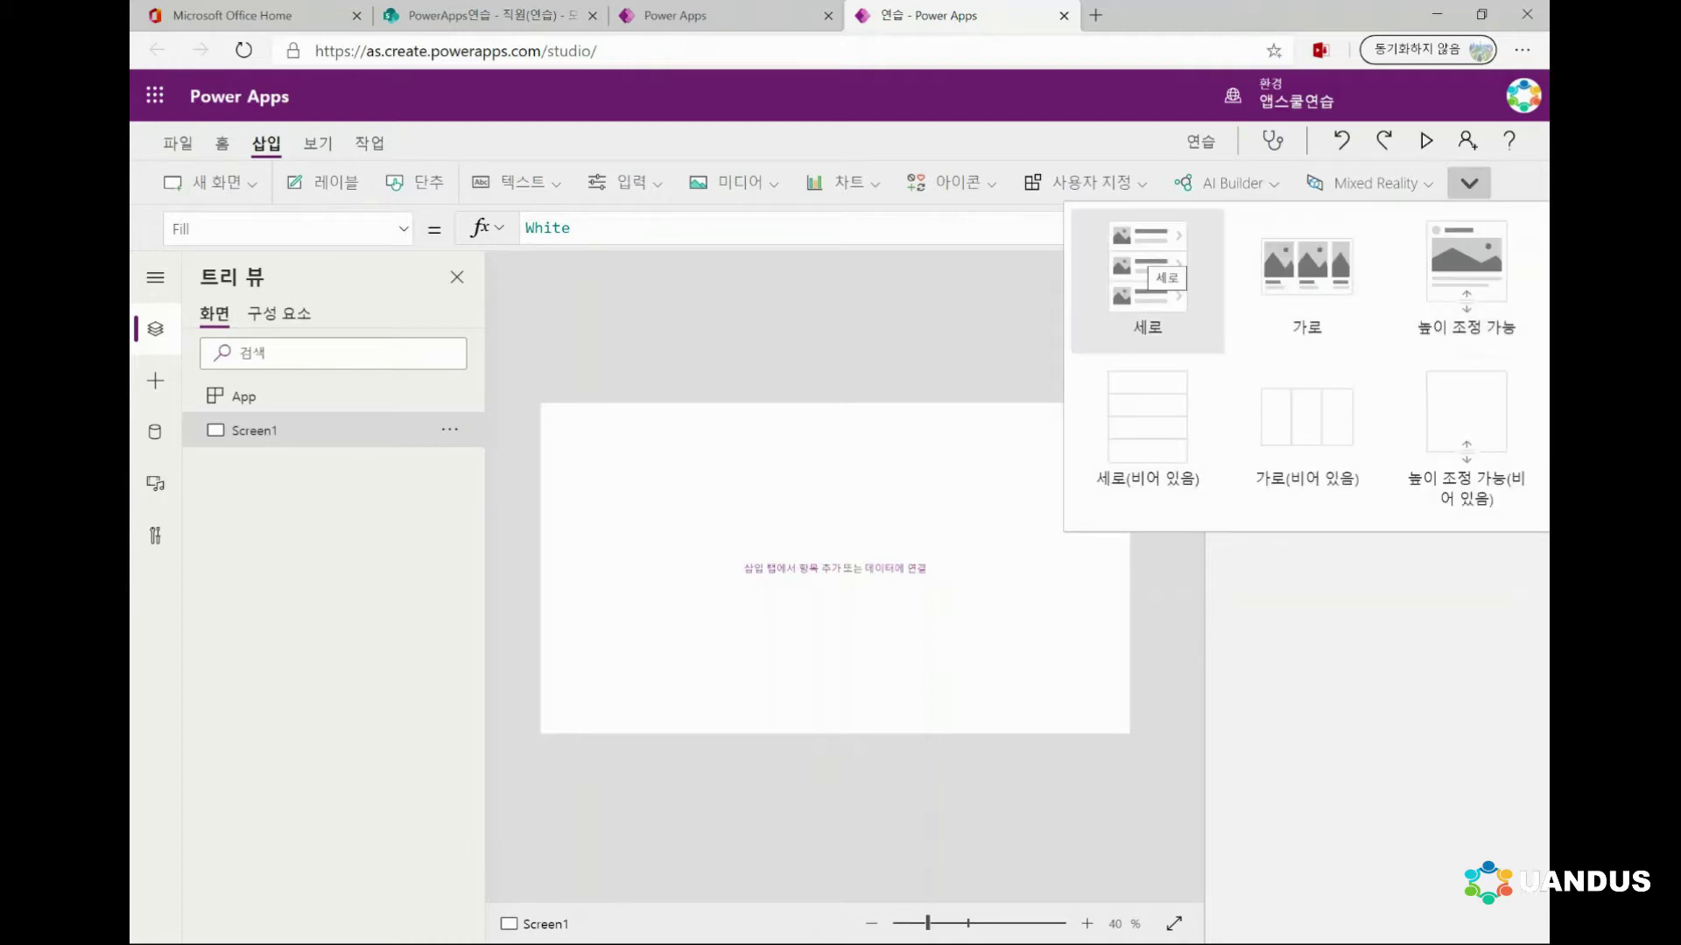
left_click(1148, 272)
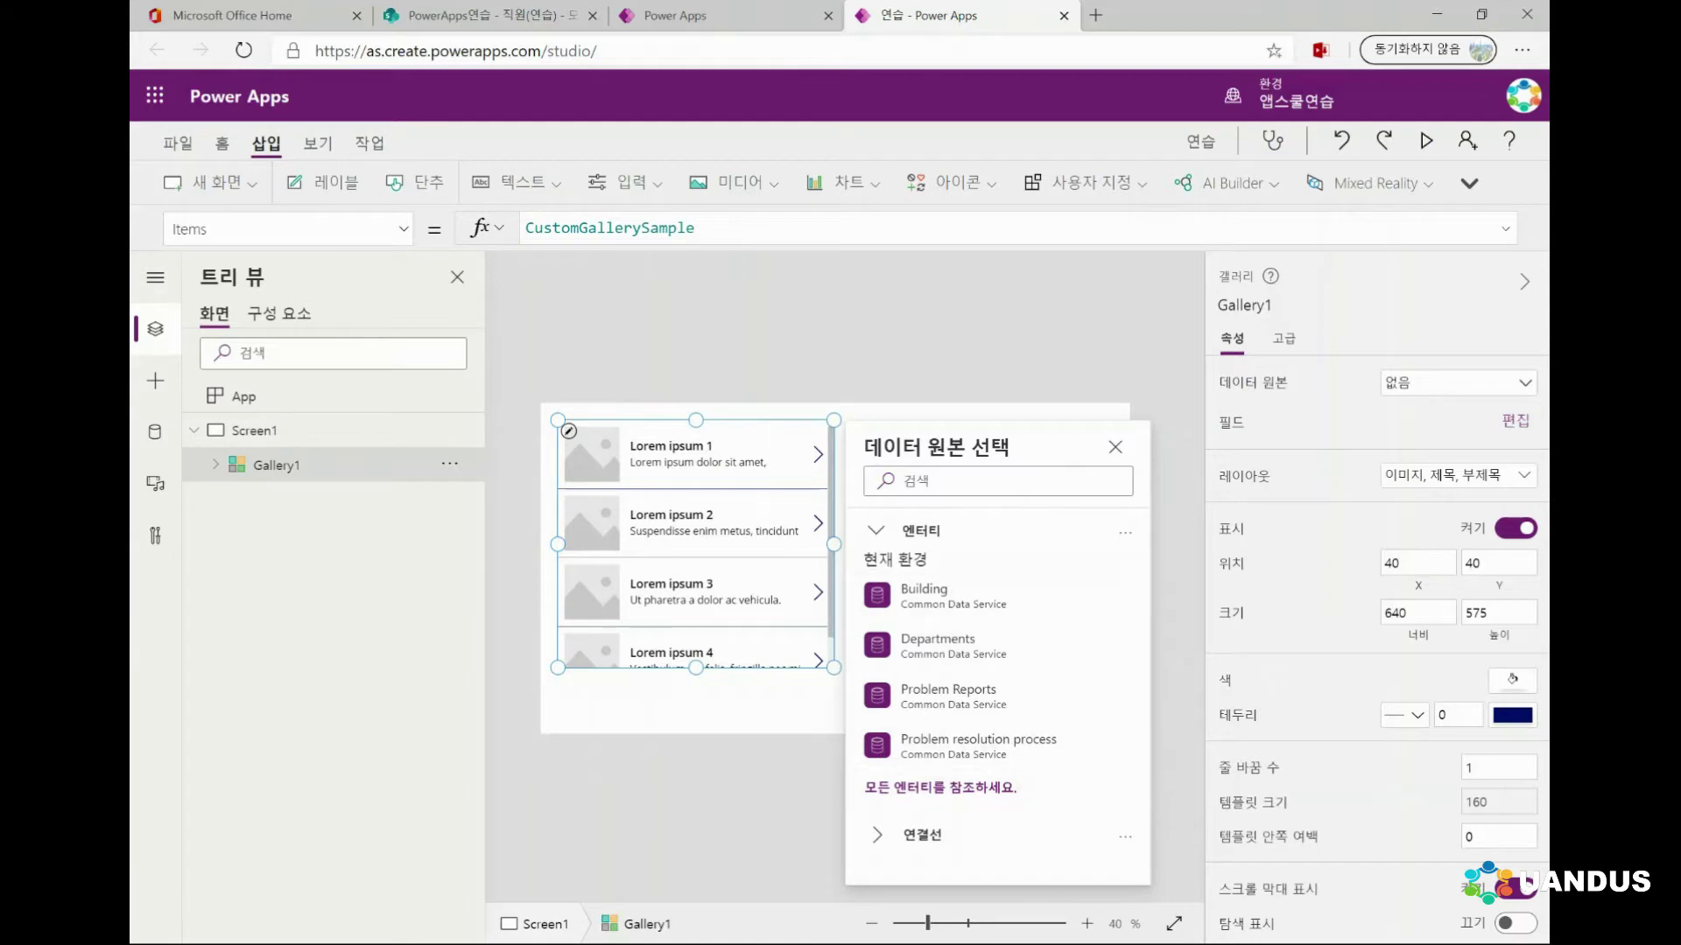
Browse the gallery's data-source connectors, then dismiss the chooser
left_click(919, 834)
scroll(989, 717, "down", 2)
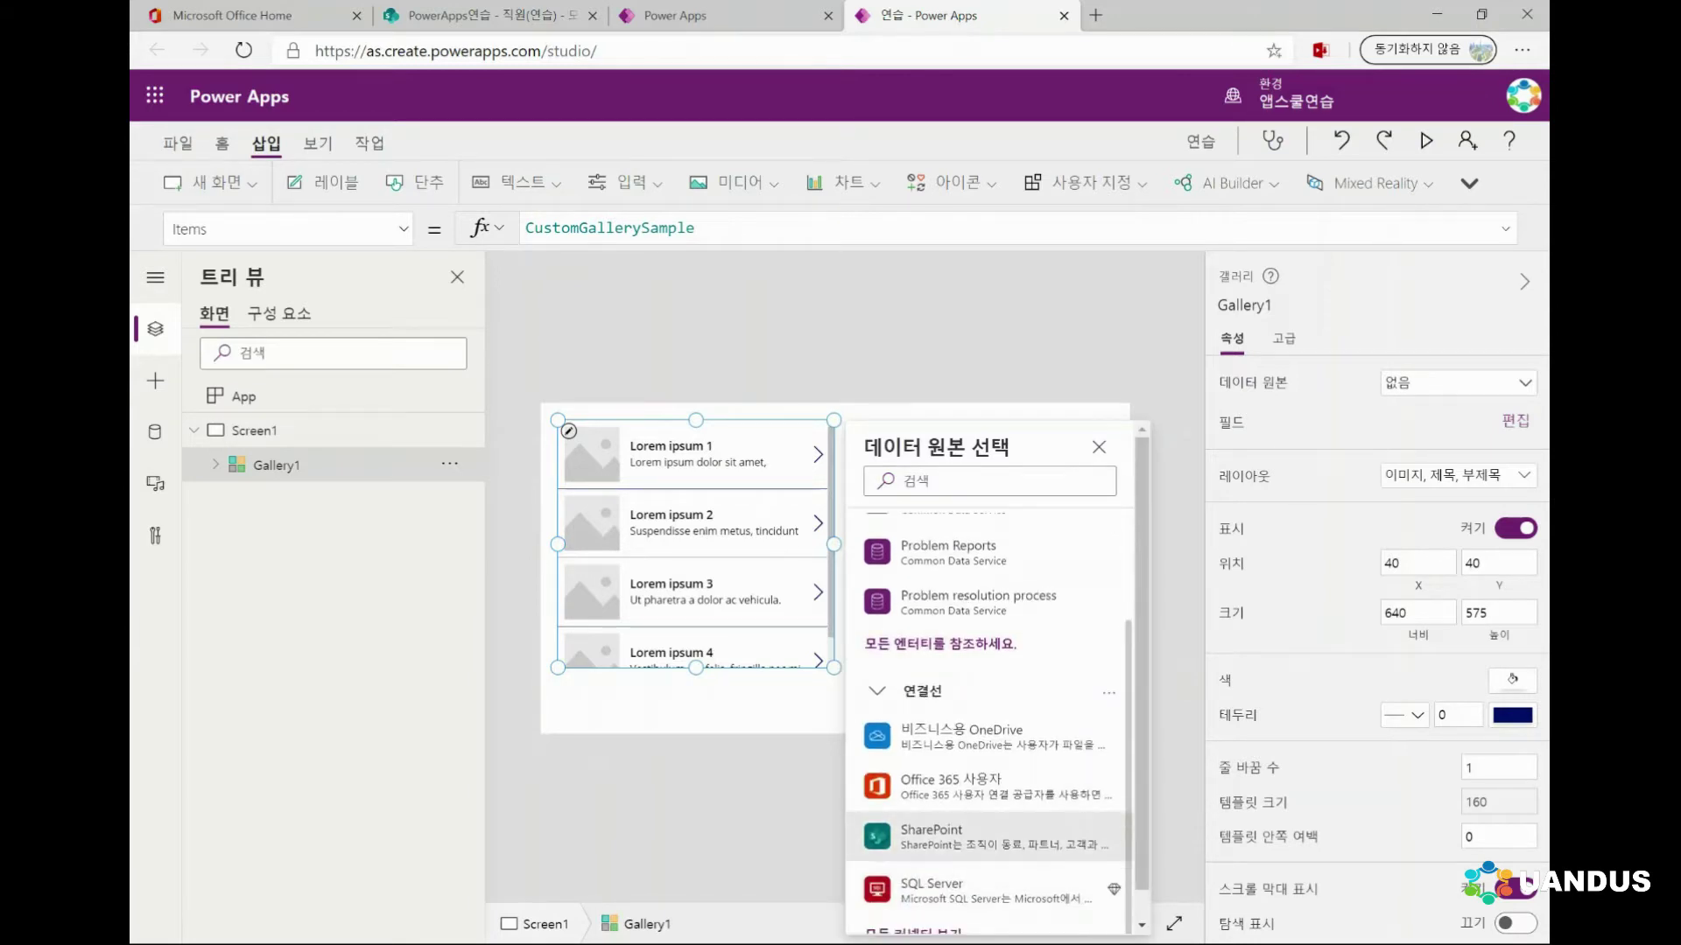
mouse_move(989, 836)
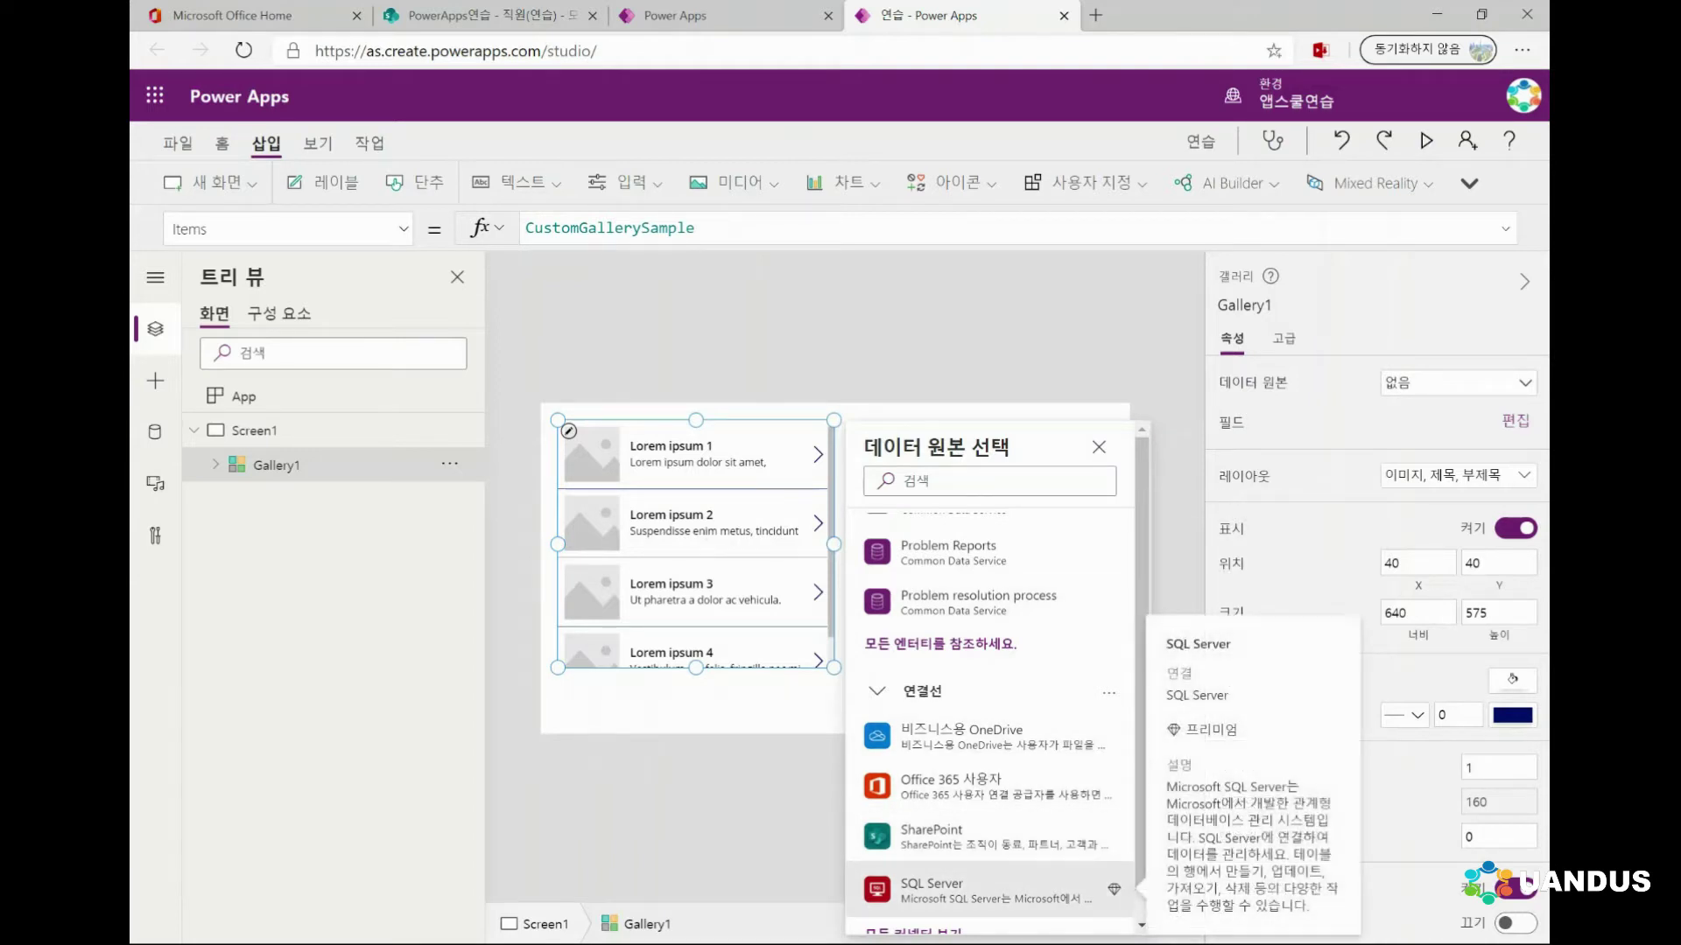
left_click(701, 700)
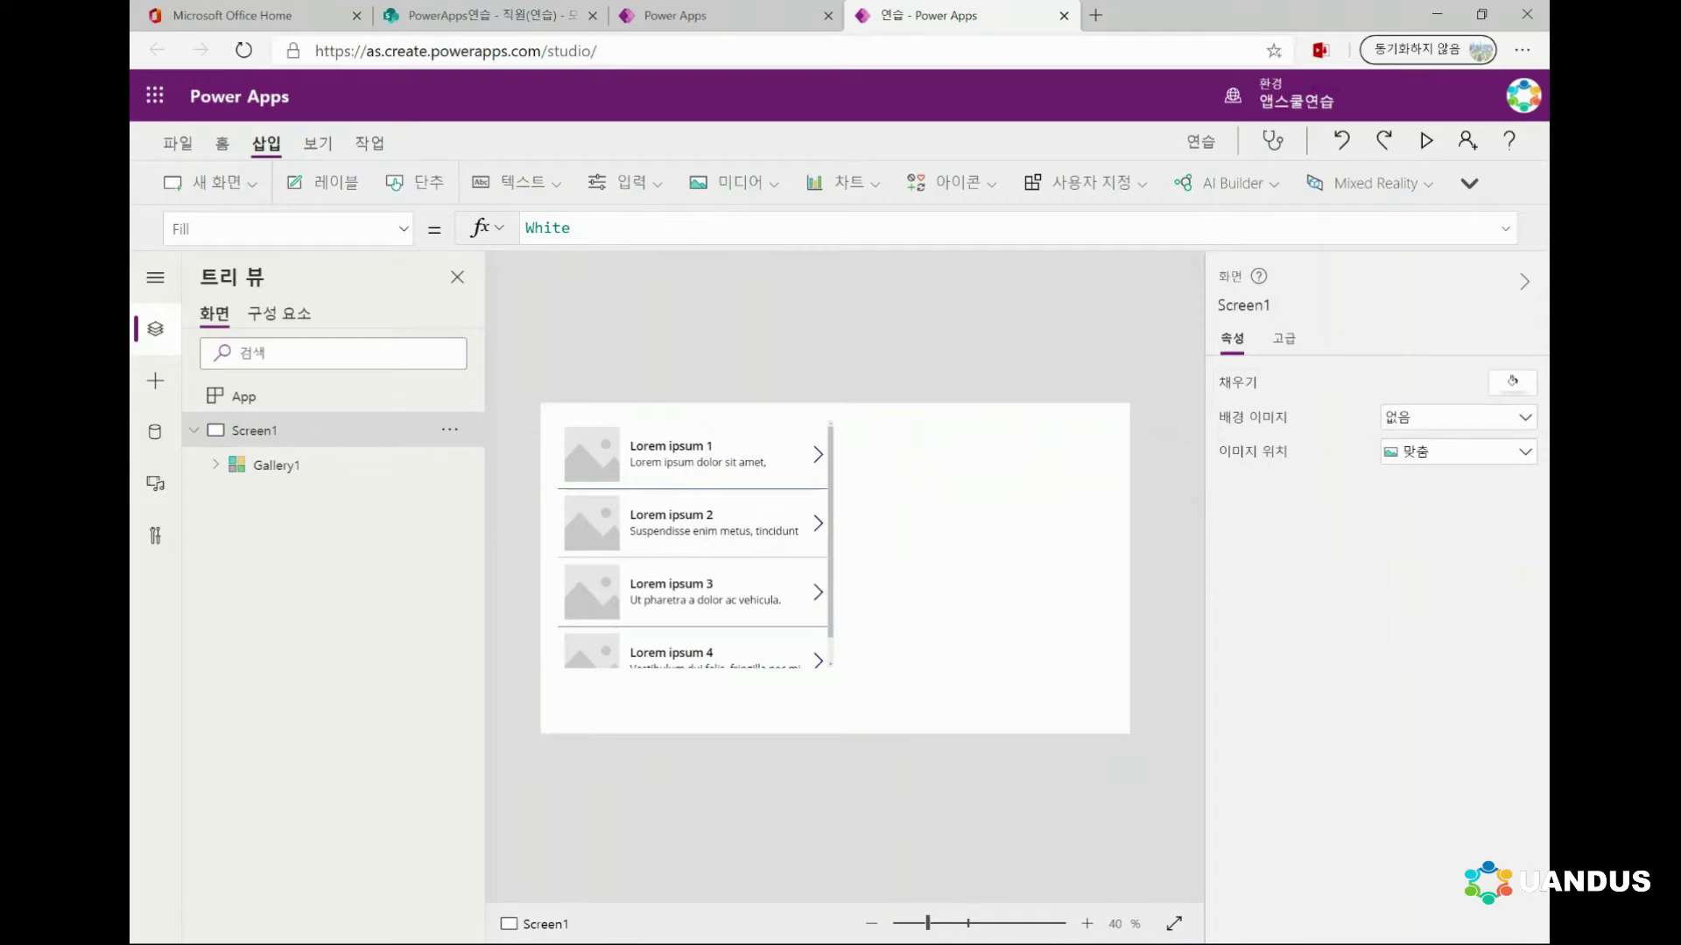
Reselect Gallery1 and search the data sources for 'go' to list Google connectors
left_click(691, 543)
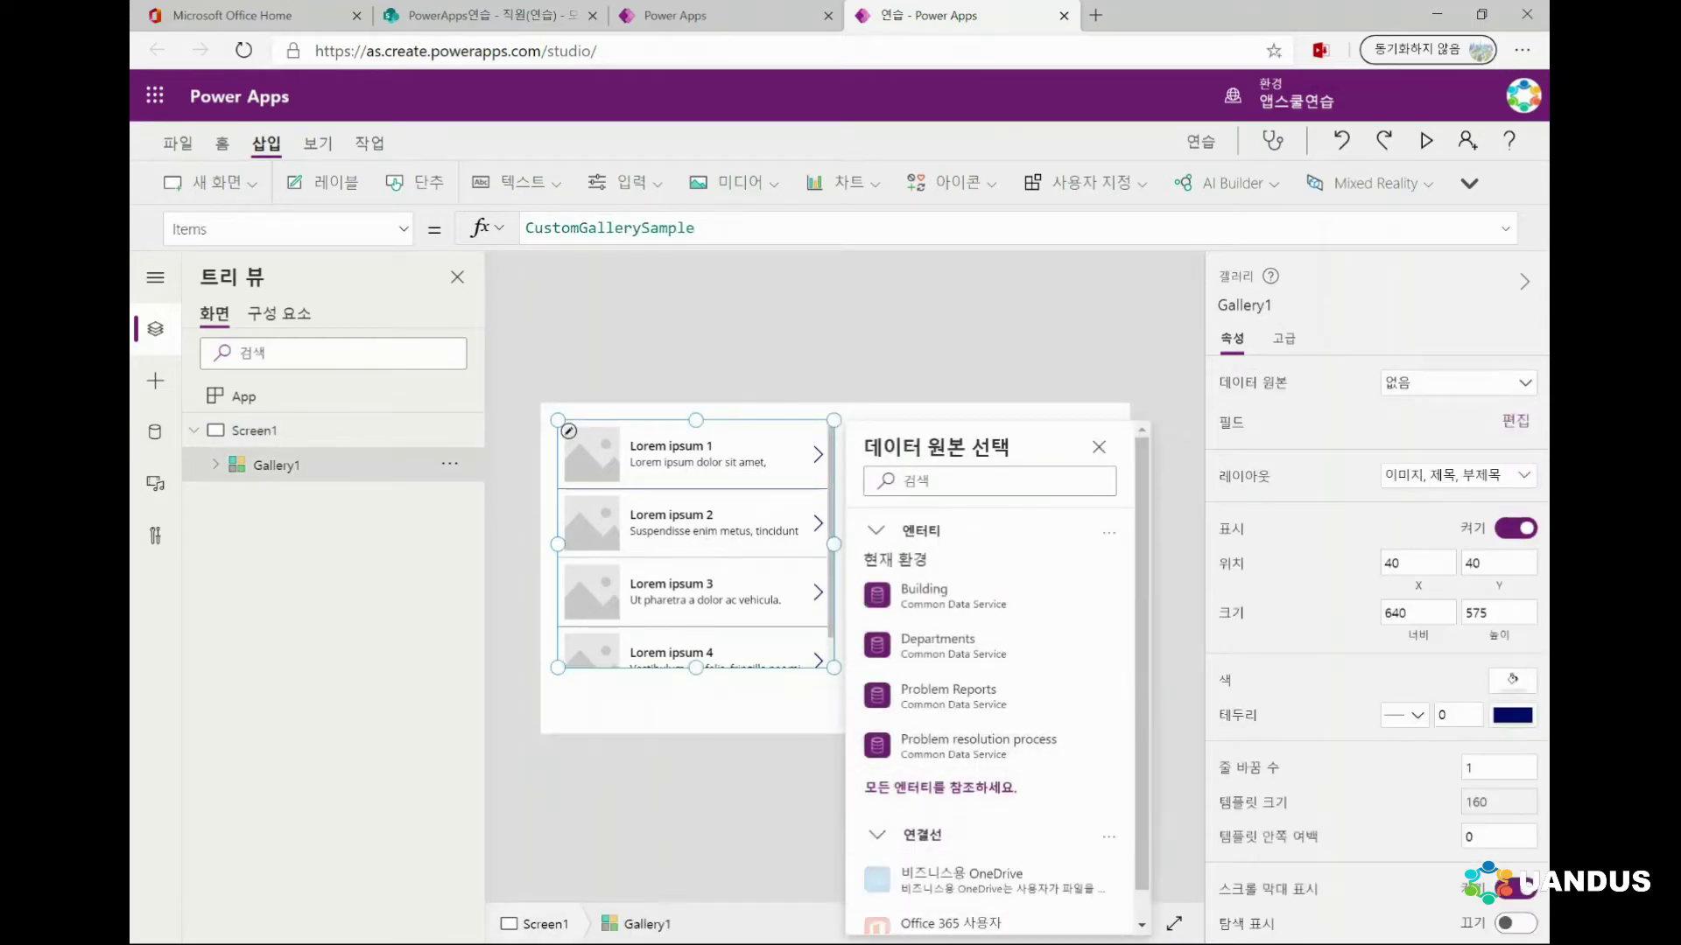
scroll(989, 727, "down", 2)
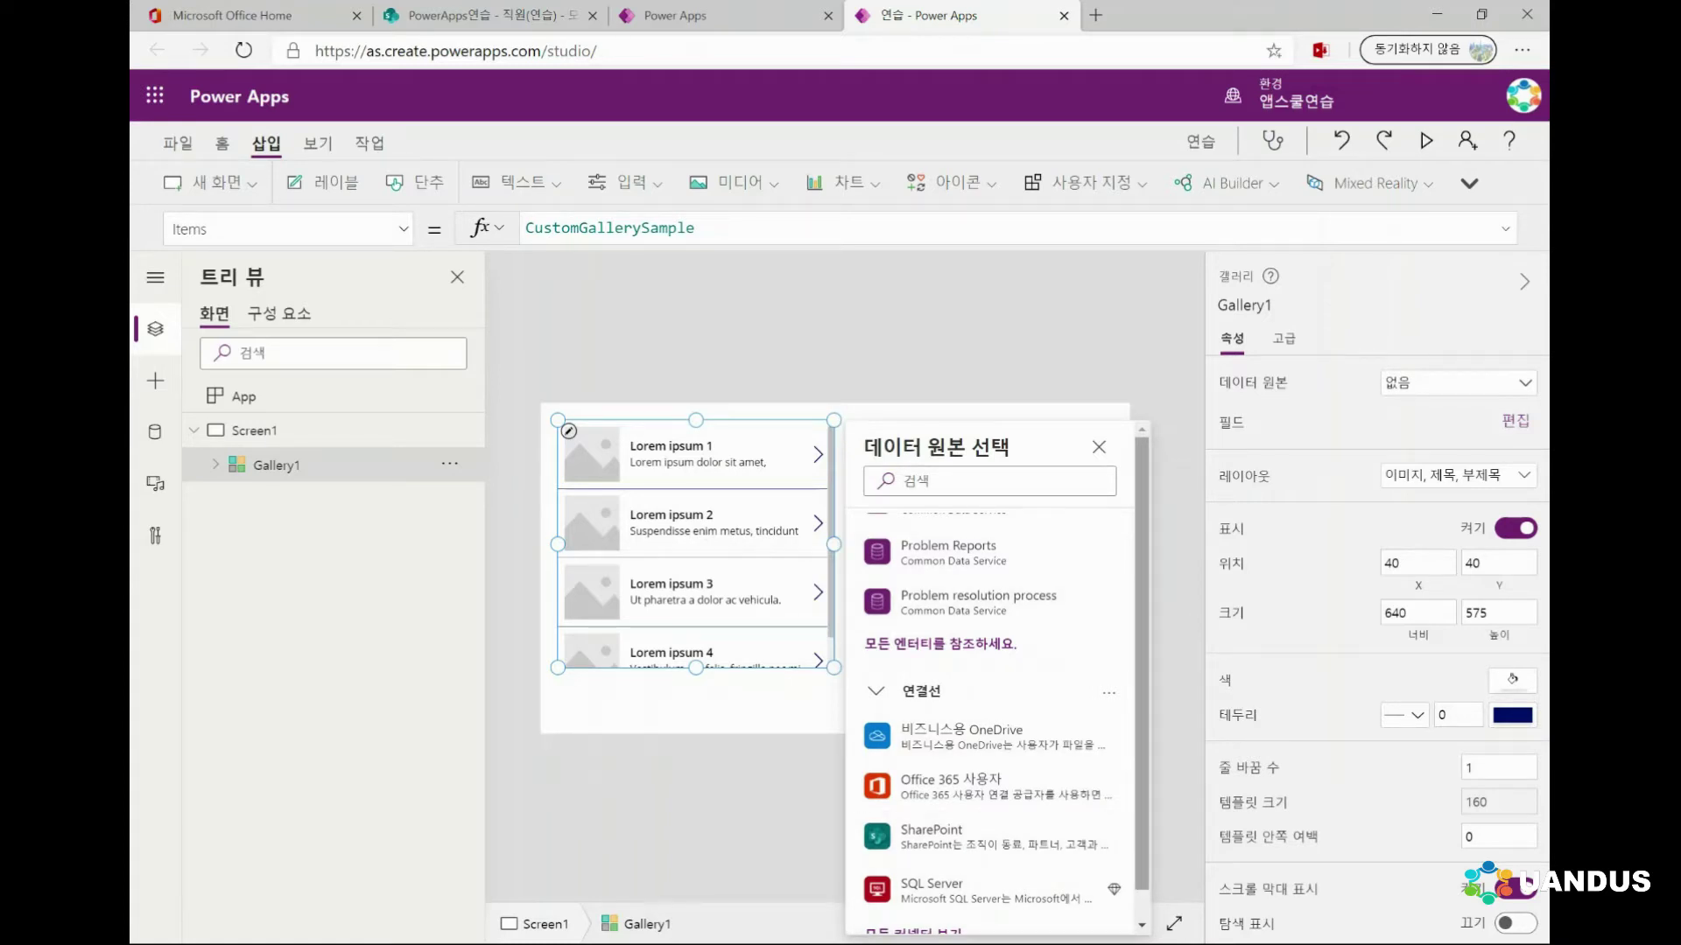
scroll(990, 683, "down", 1)
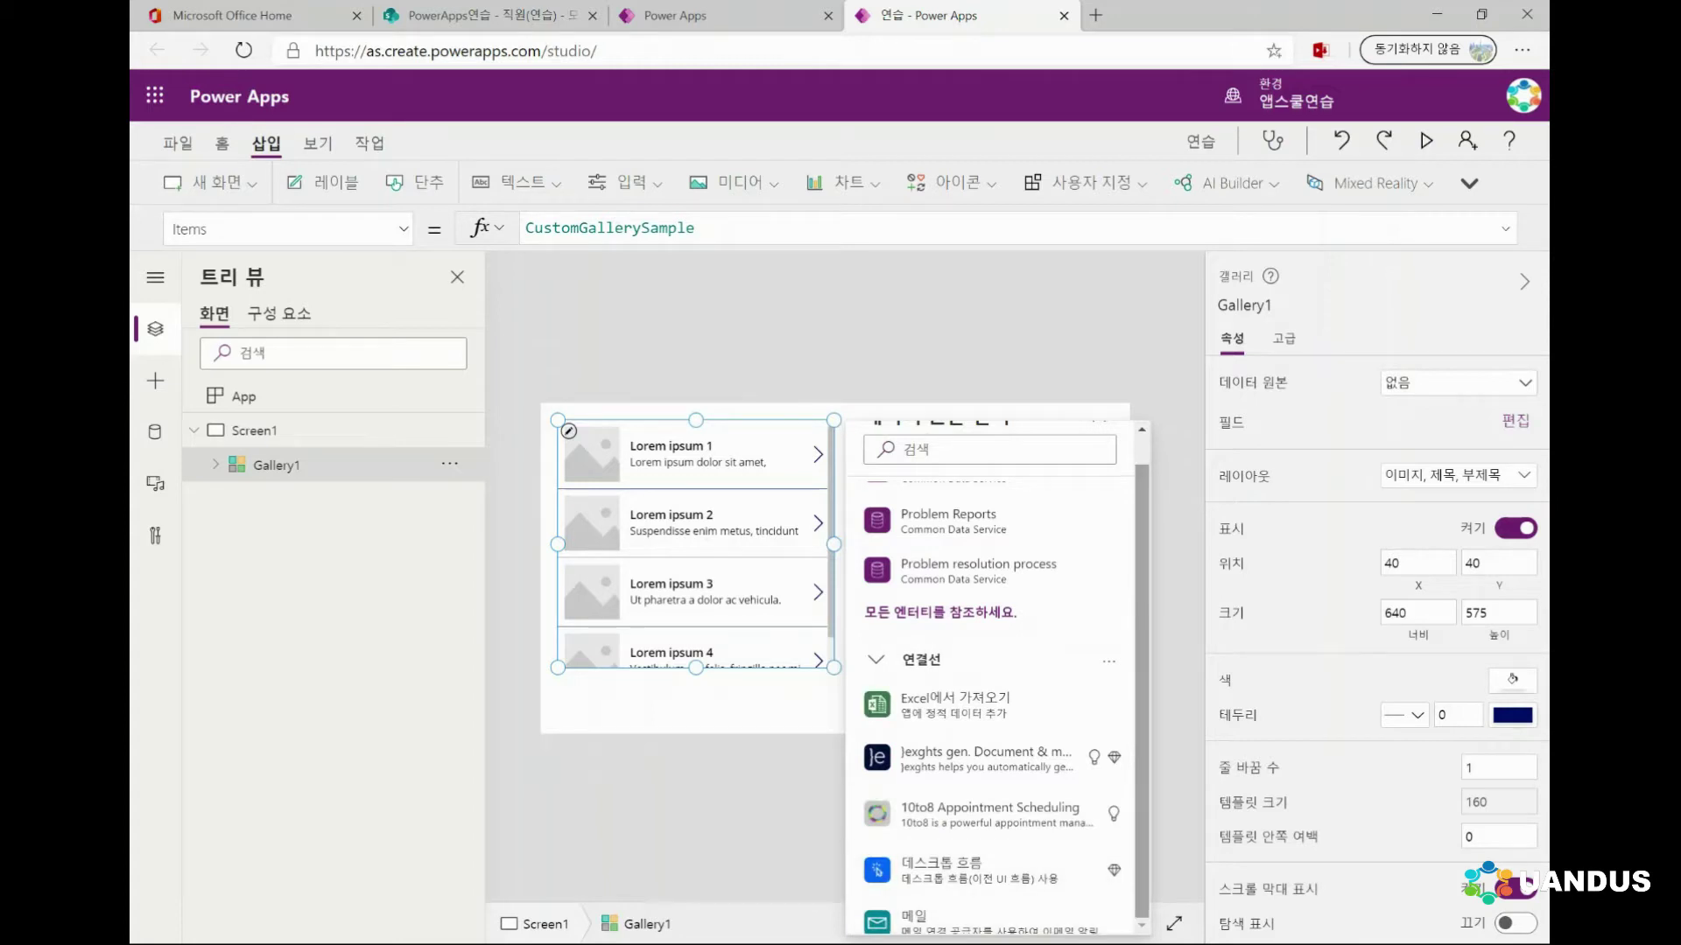
left_click(989, 449)
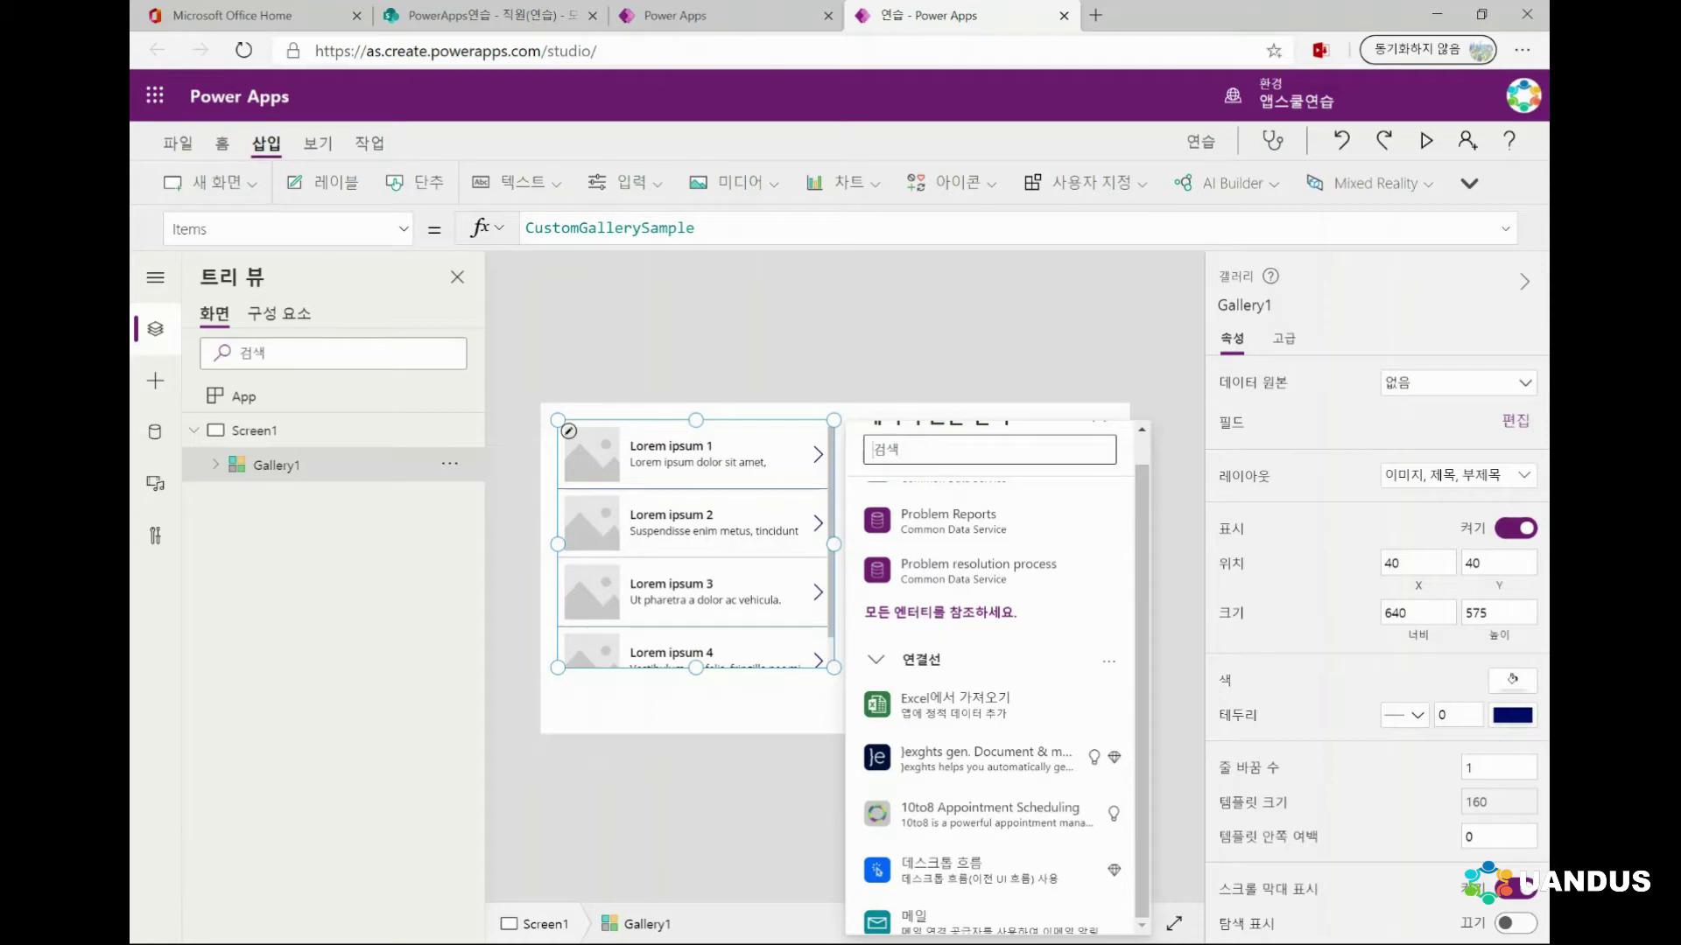
type("히")
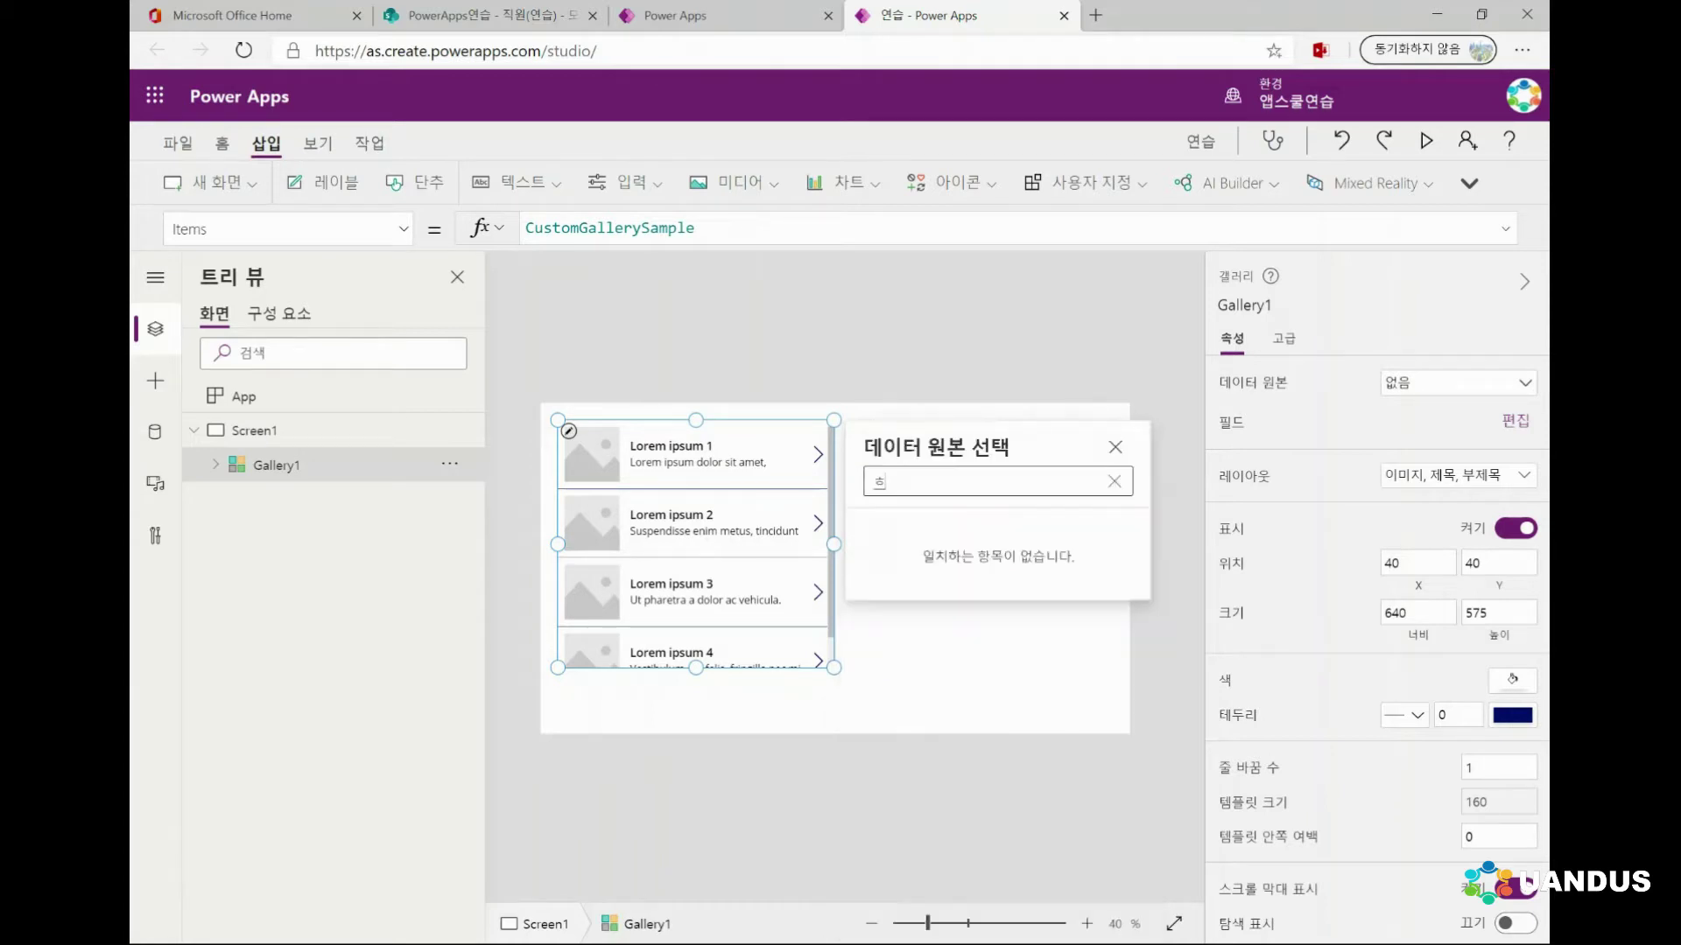
key("BackSpace")
type("goole")
key("BackSpace")
key("BackSpace")
key("BackSpace")
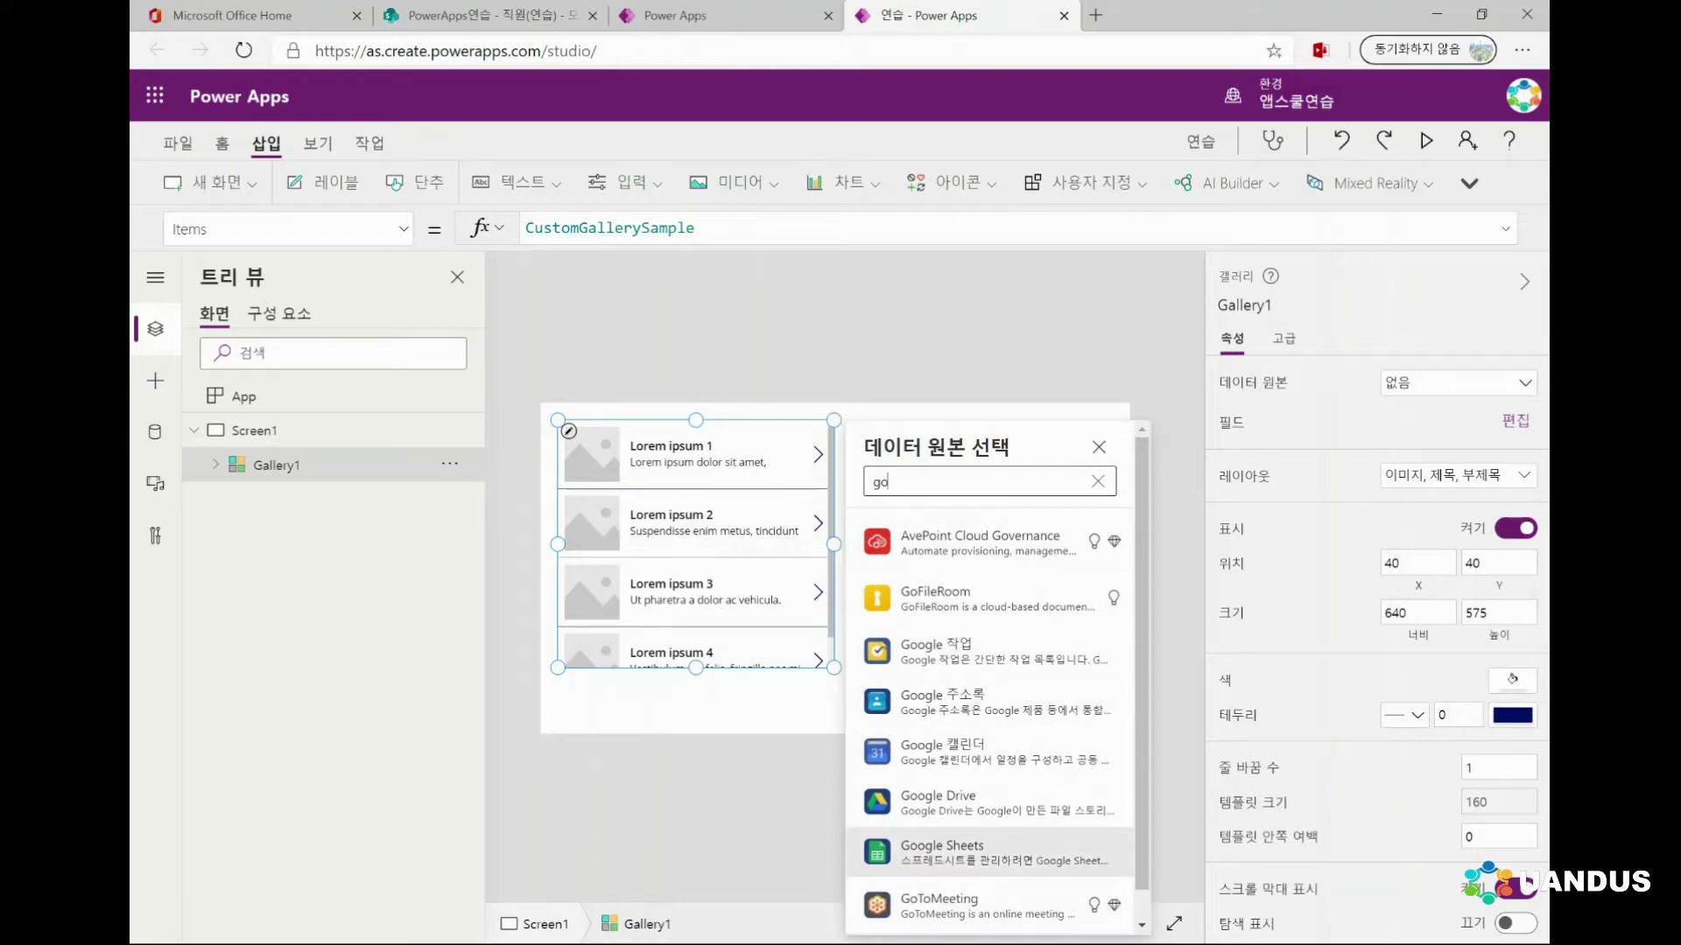
mouse_move(963, 803)
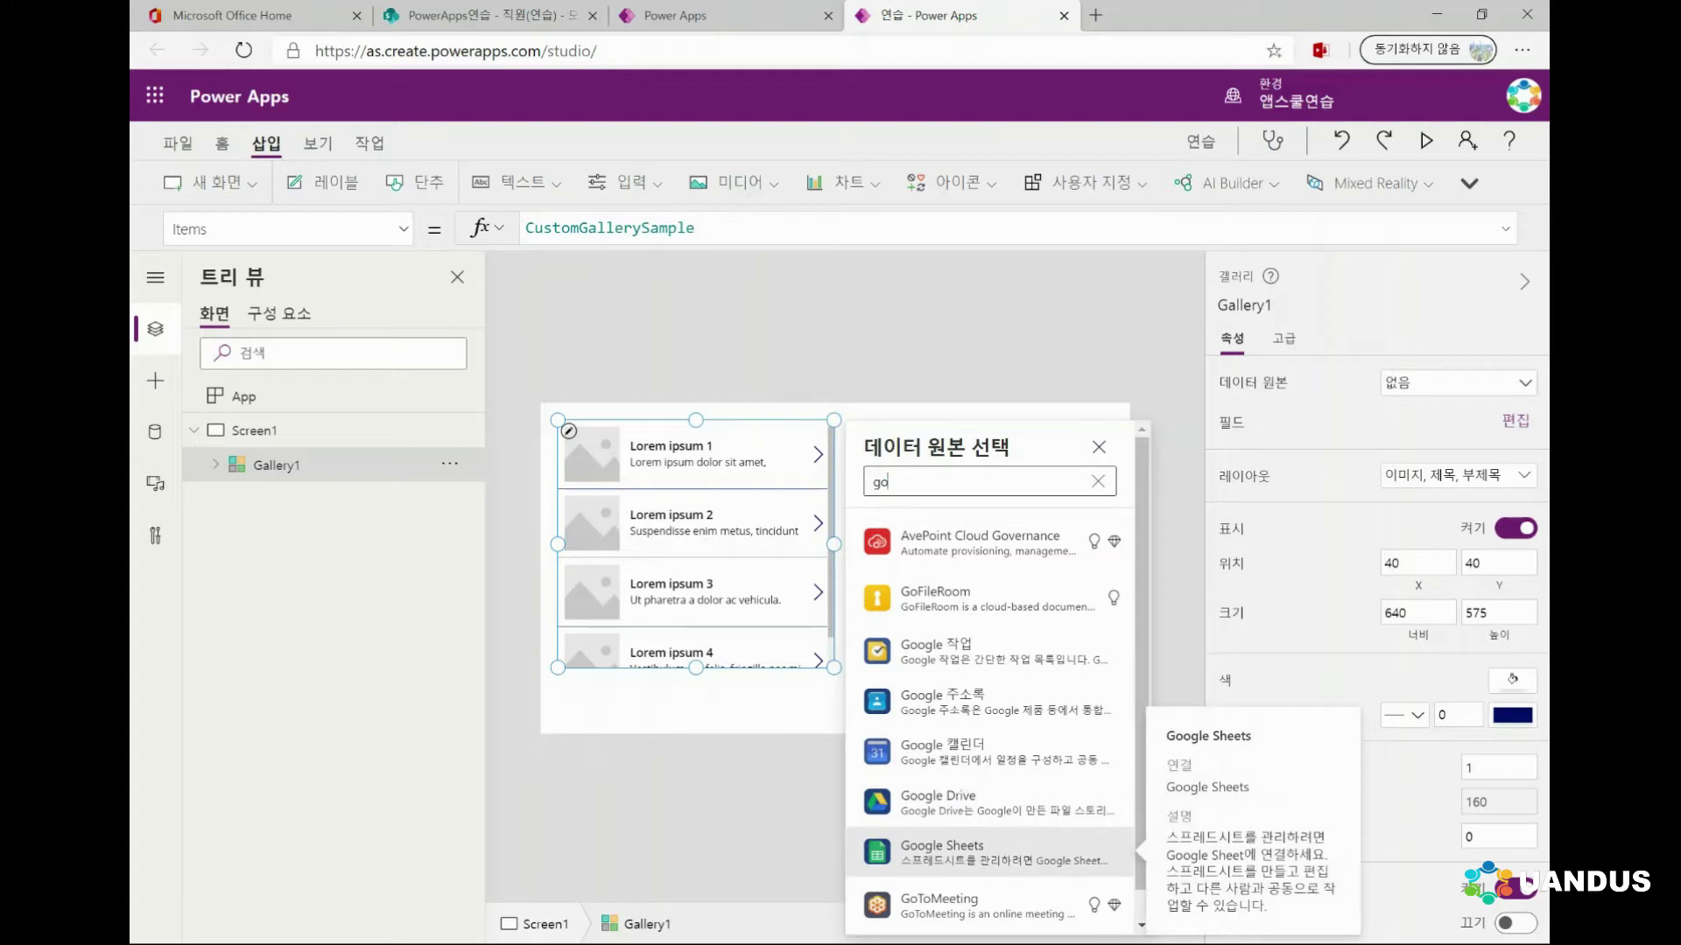
Try Google Sheets, cancel it, and reopen the gallery's data-source chooser
left_click(962, 854)
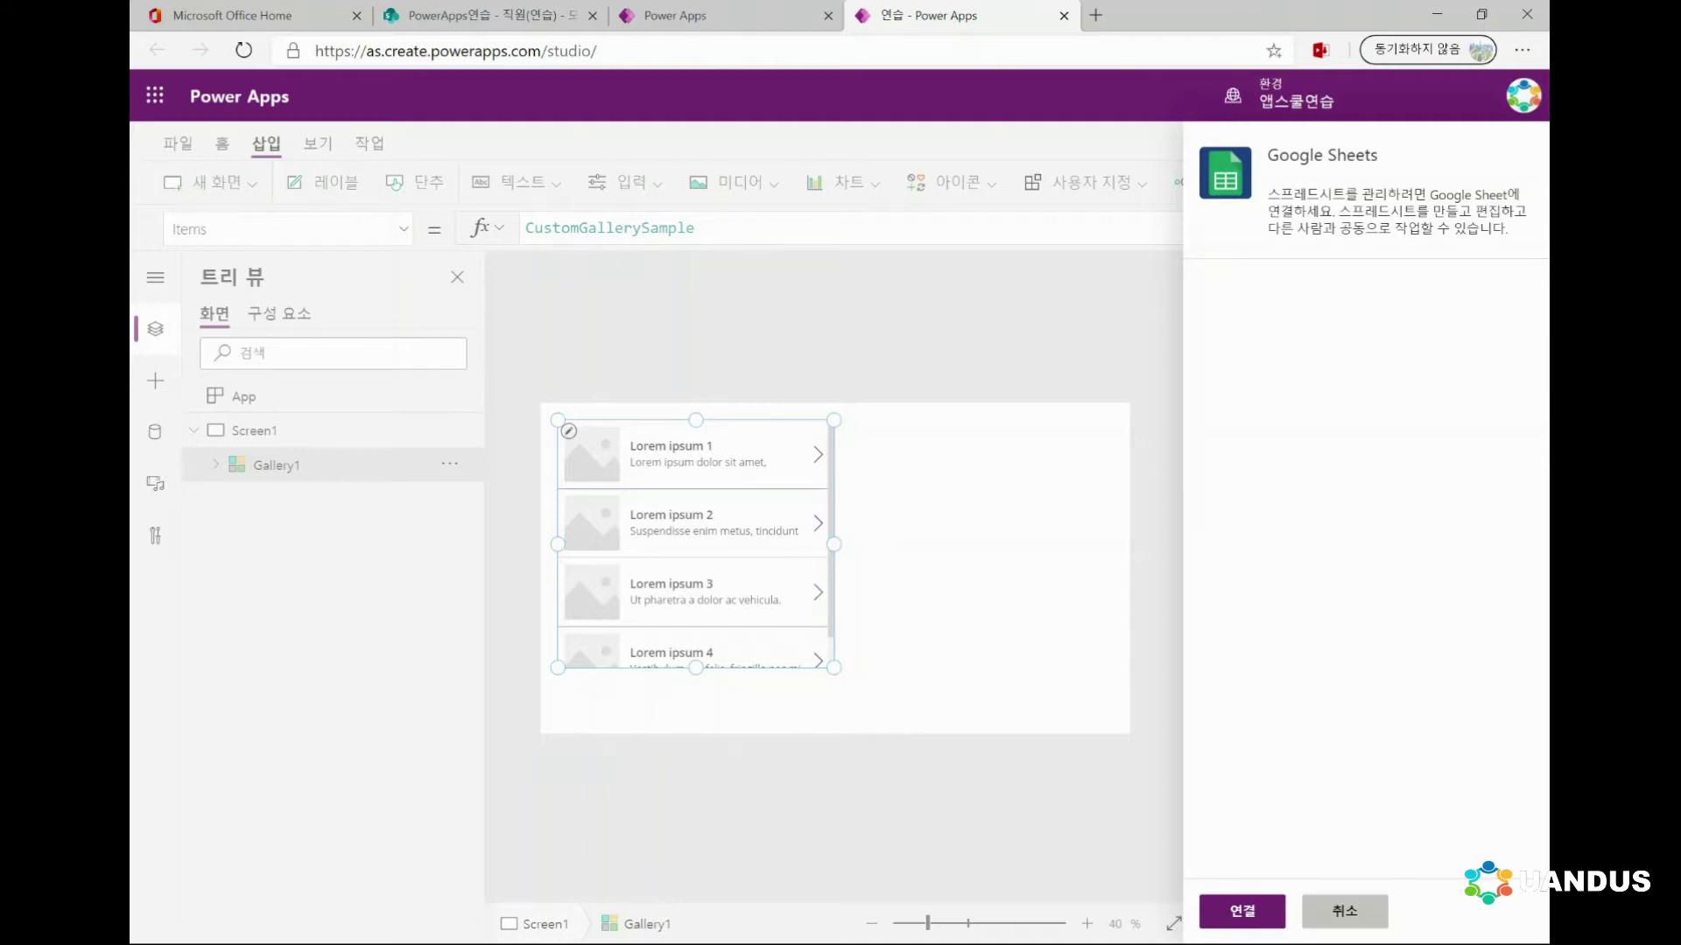
left_click(1344, 911)
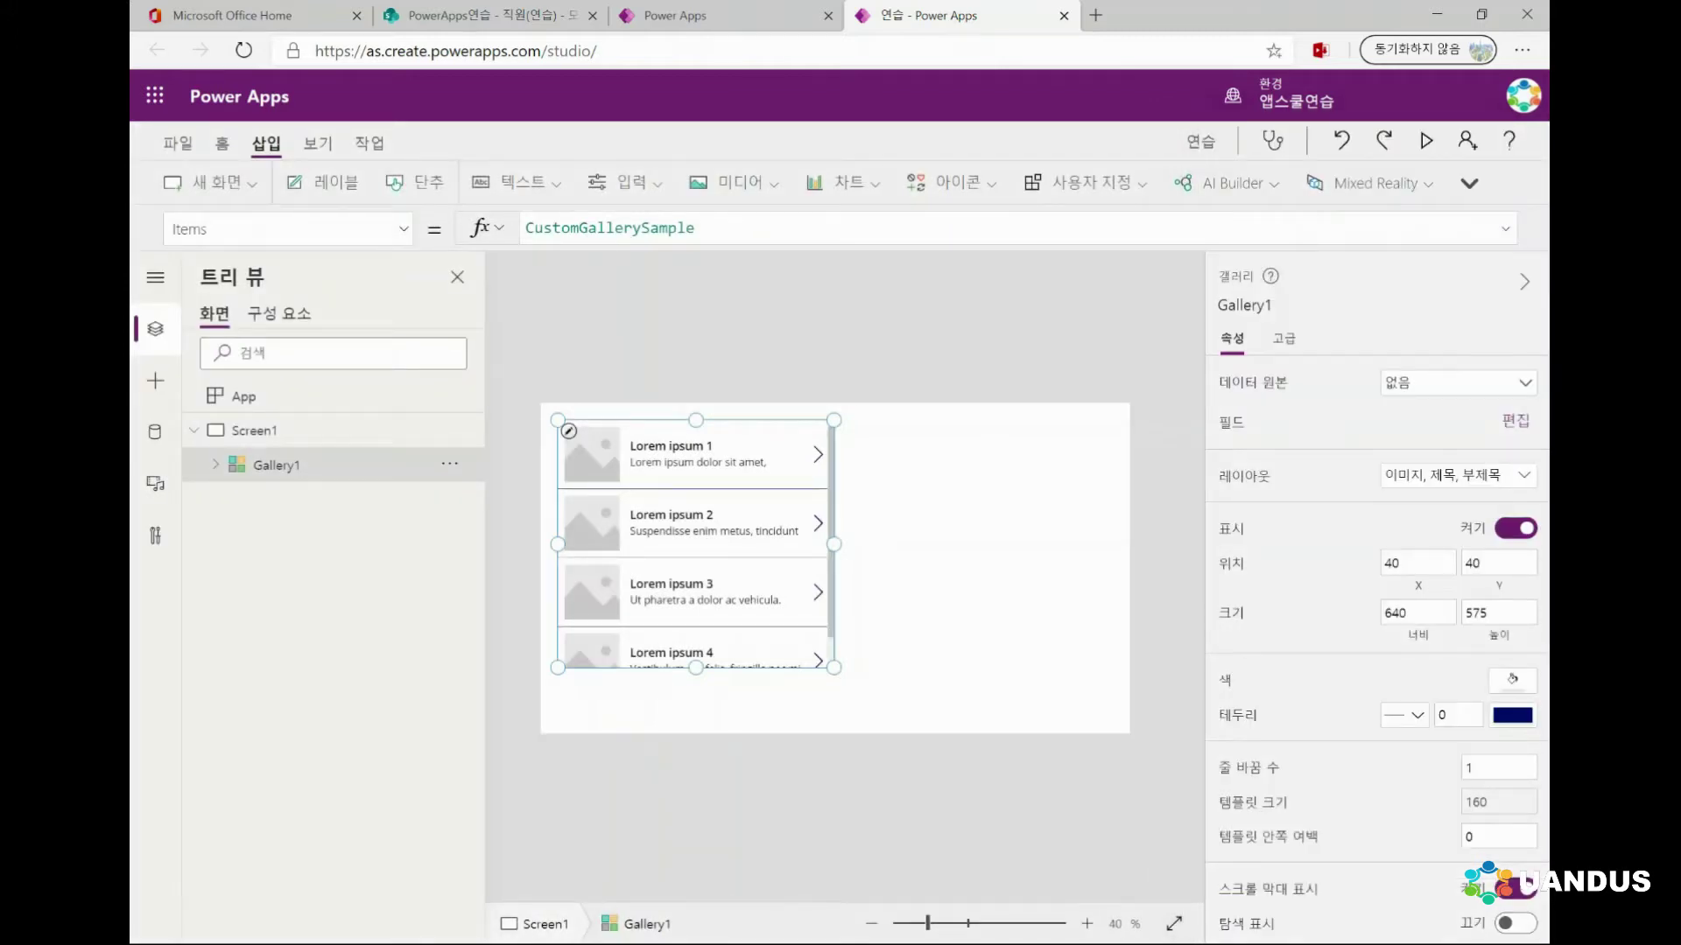
left_click(691, 454)
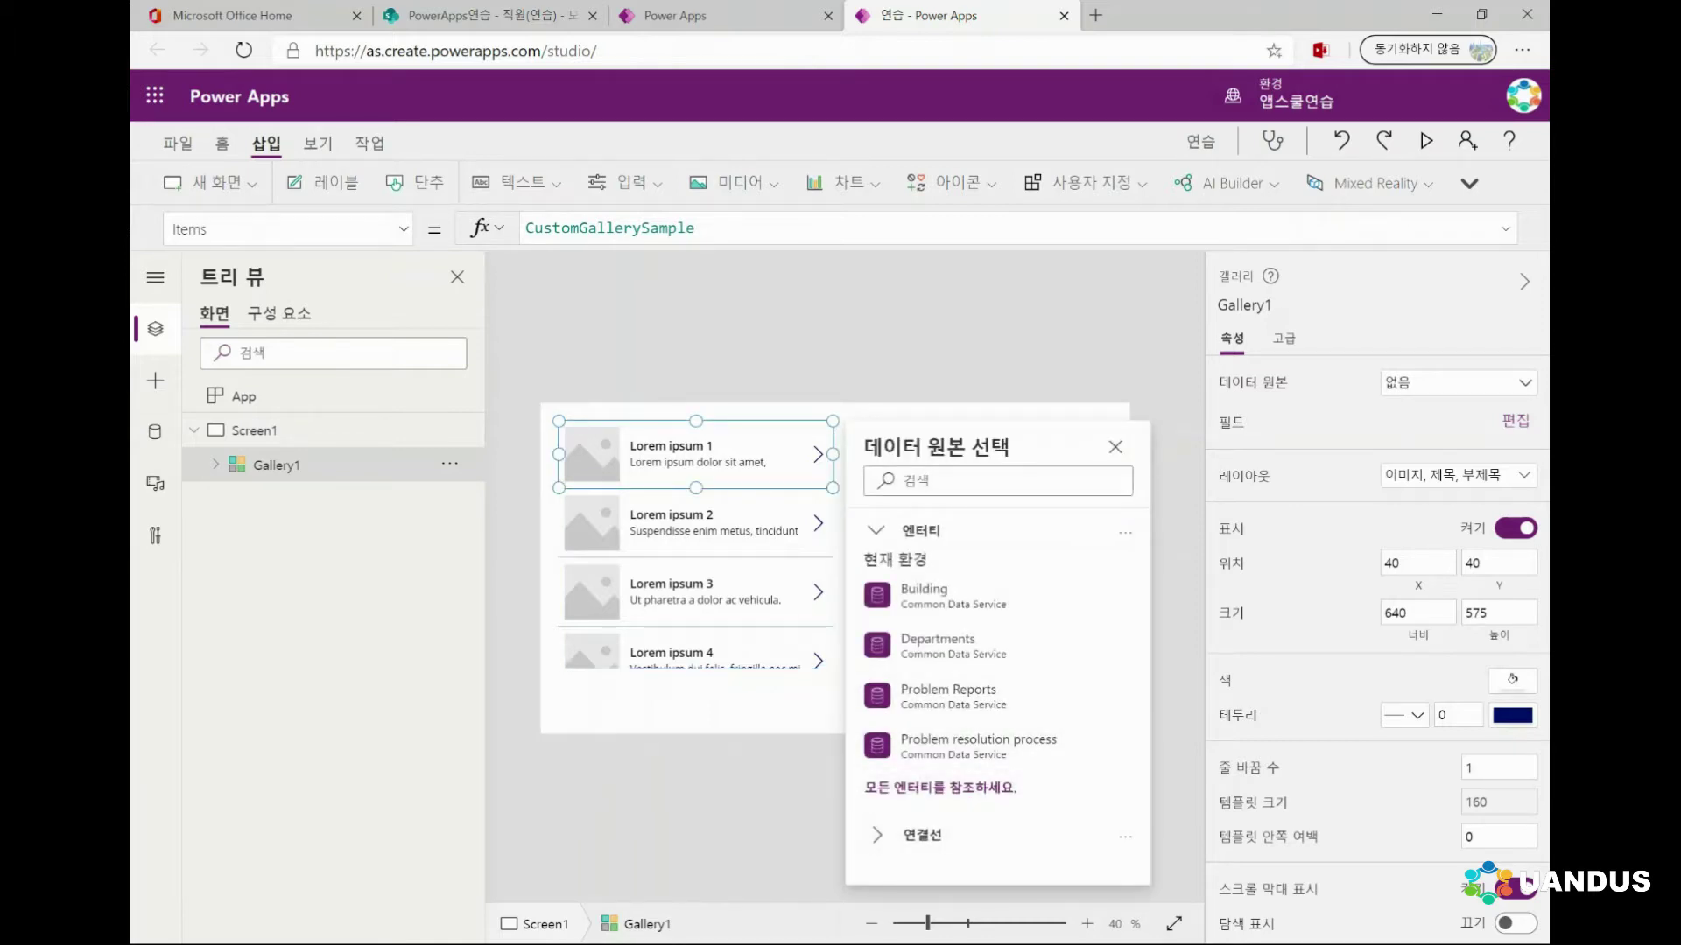
scroll(998, 701, "down", 4)
Connect Gallery1 to the 직원(연습) list on the PowerApps연습 SharePoint site
left_click(932, 836)
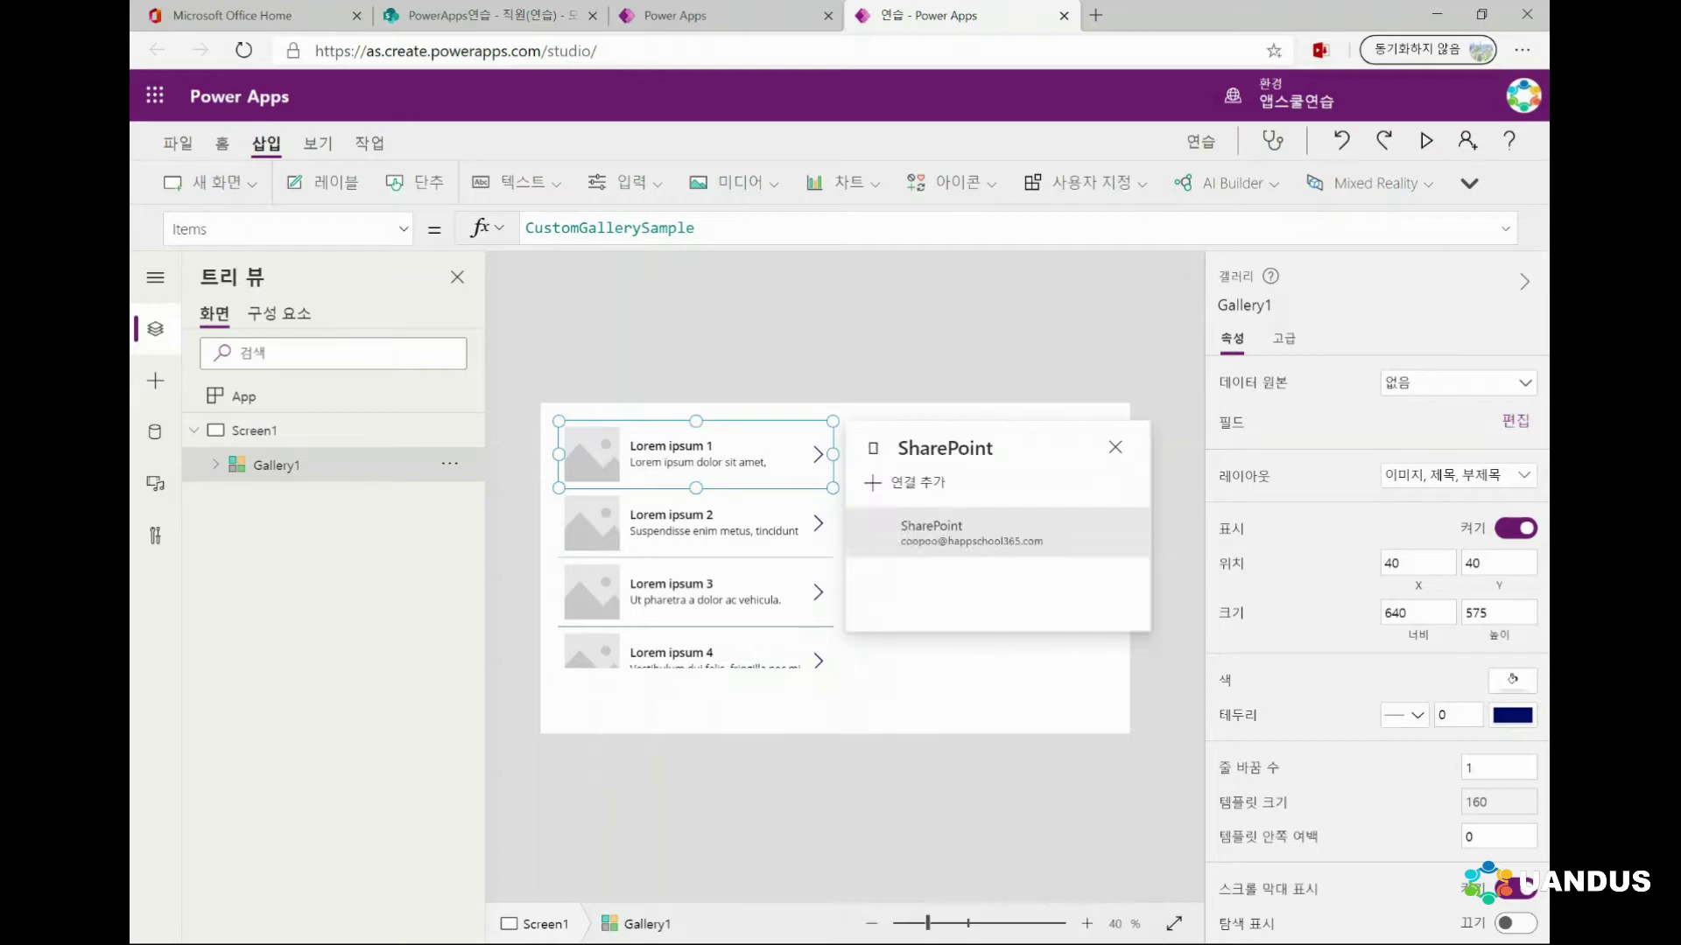
left_click(963, 532)
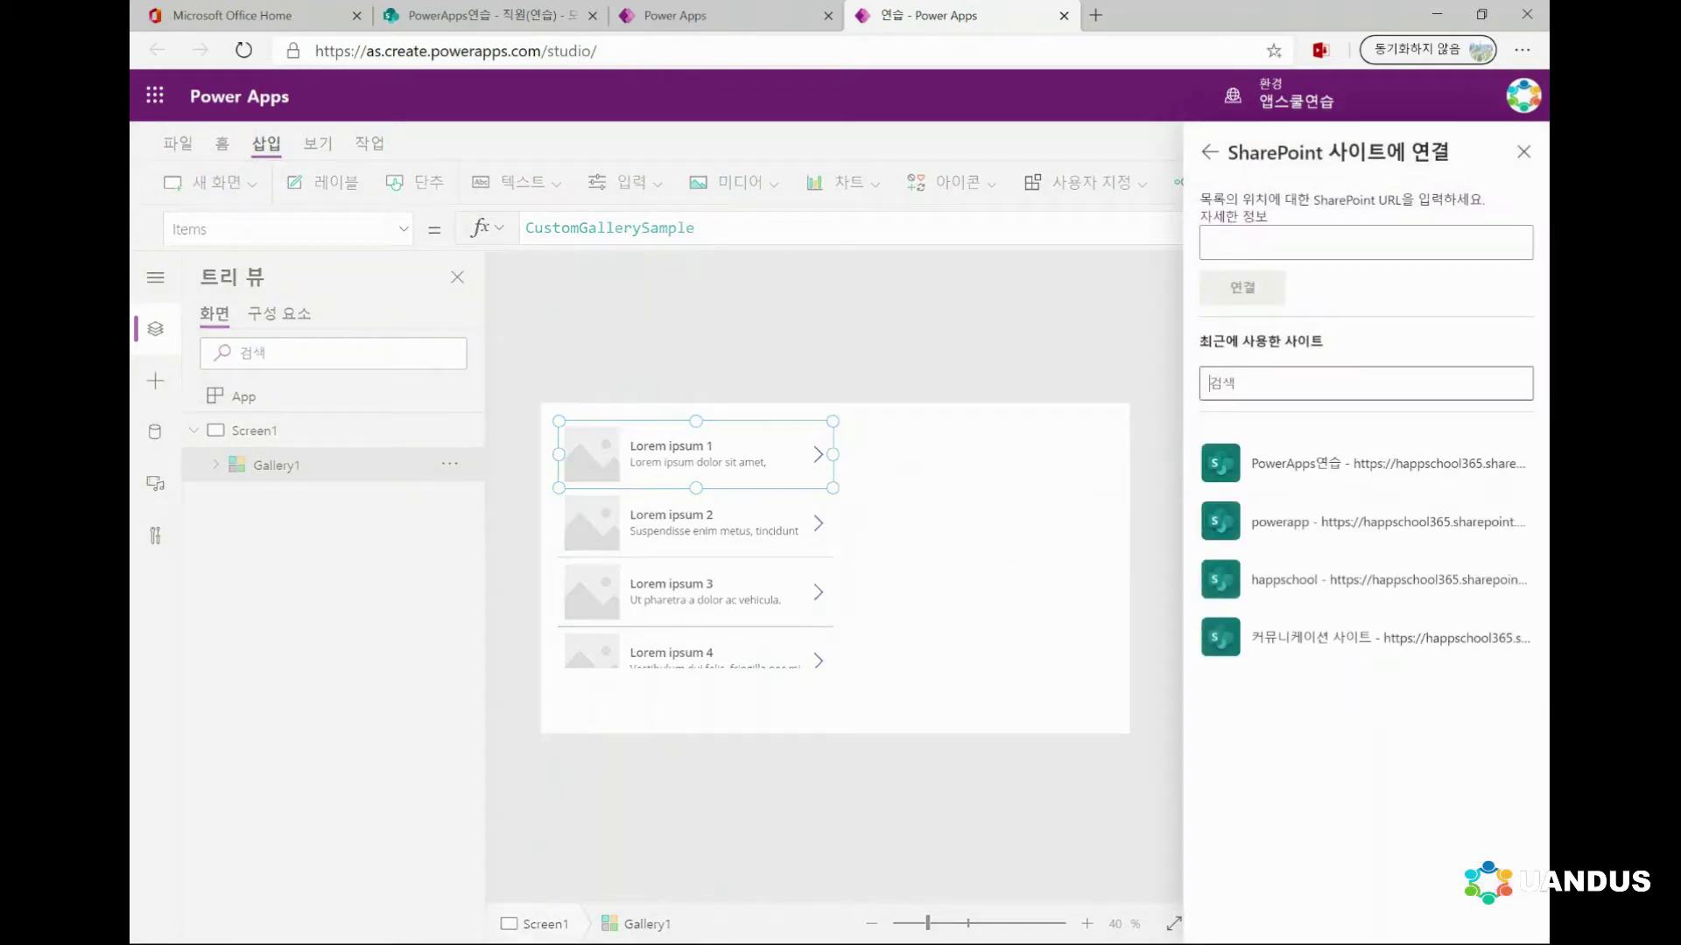
left_click(1366, 463)
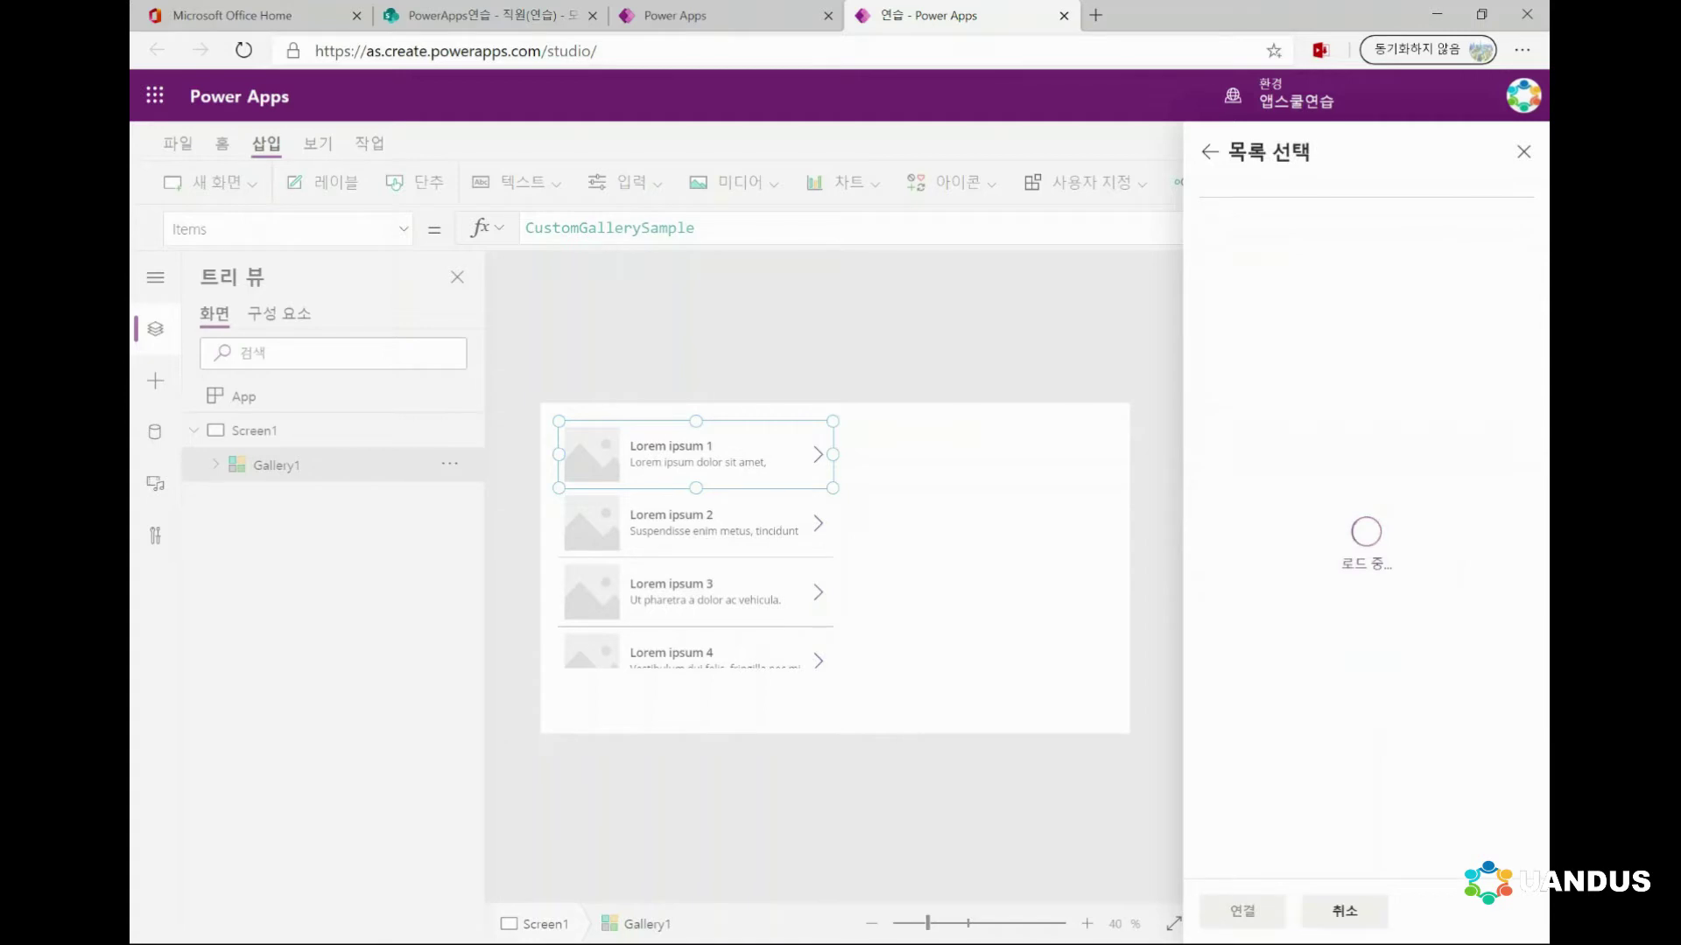
left_click(1215, 342)
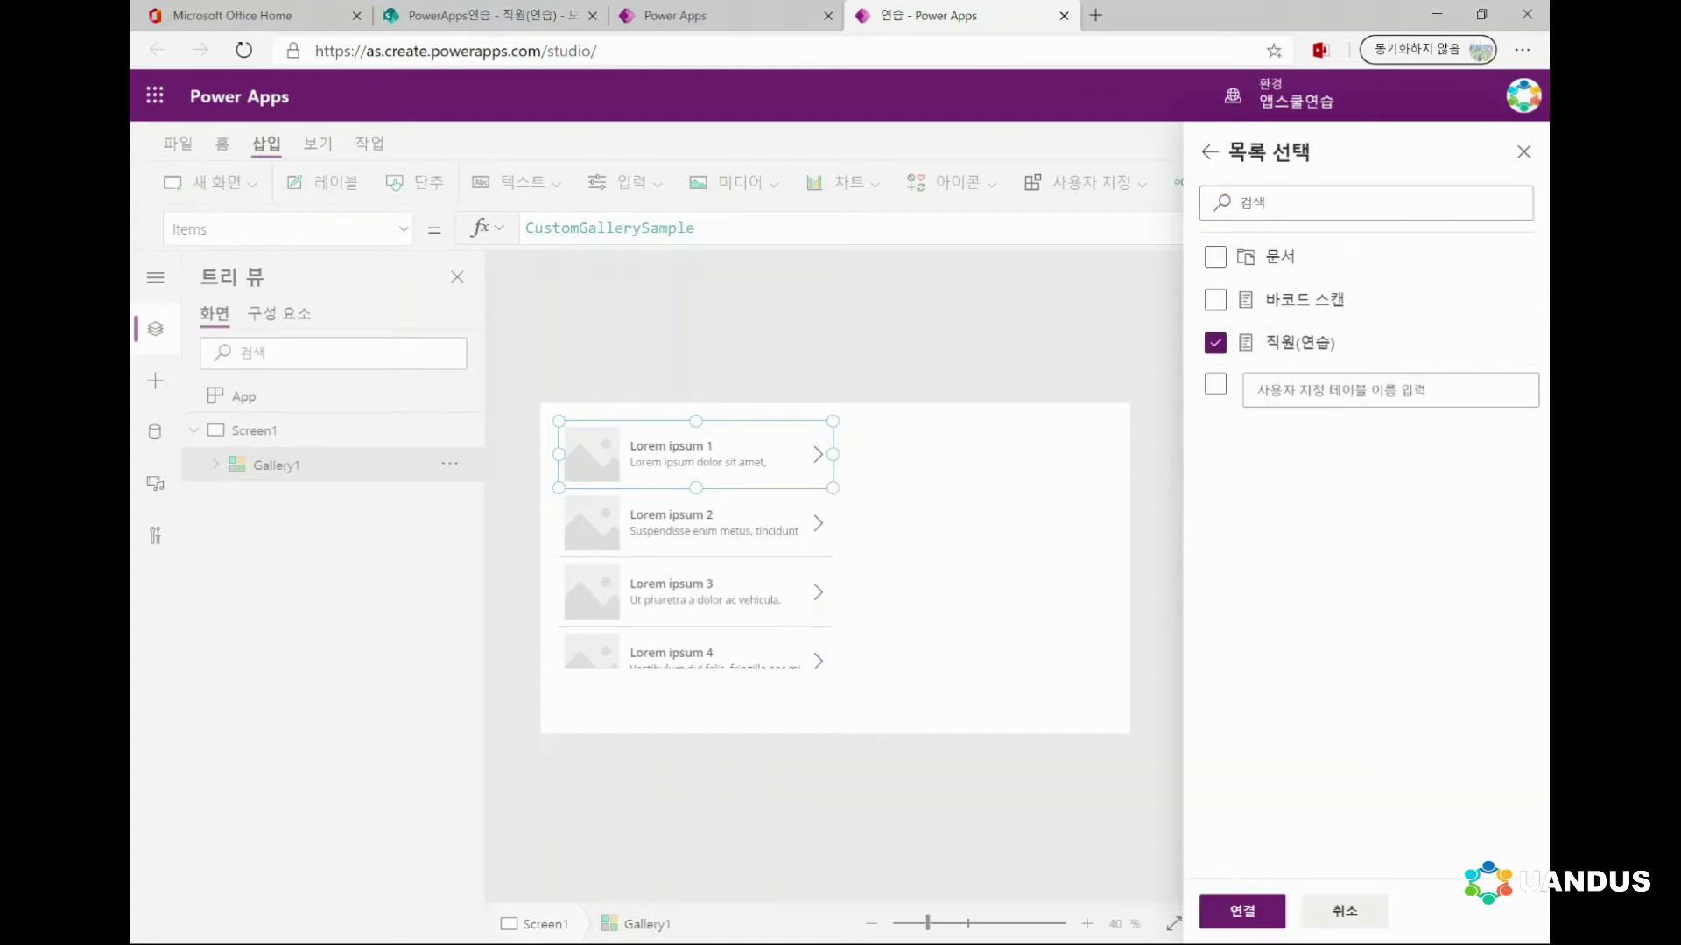
left_click(1241, 911)
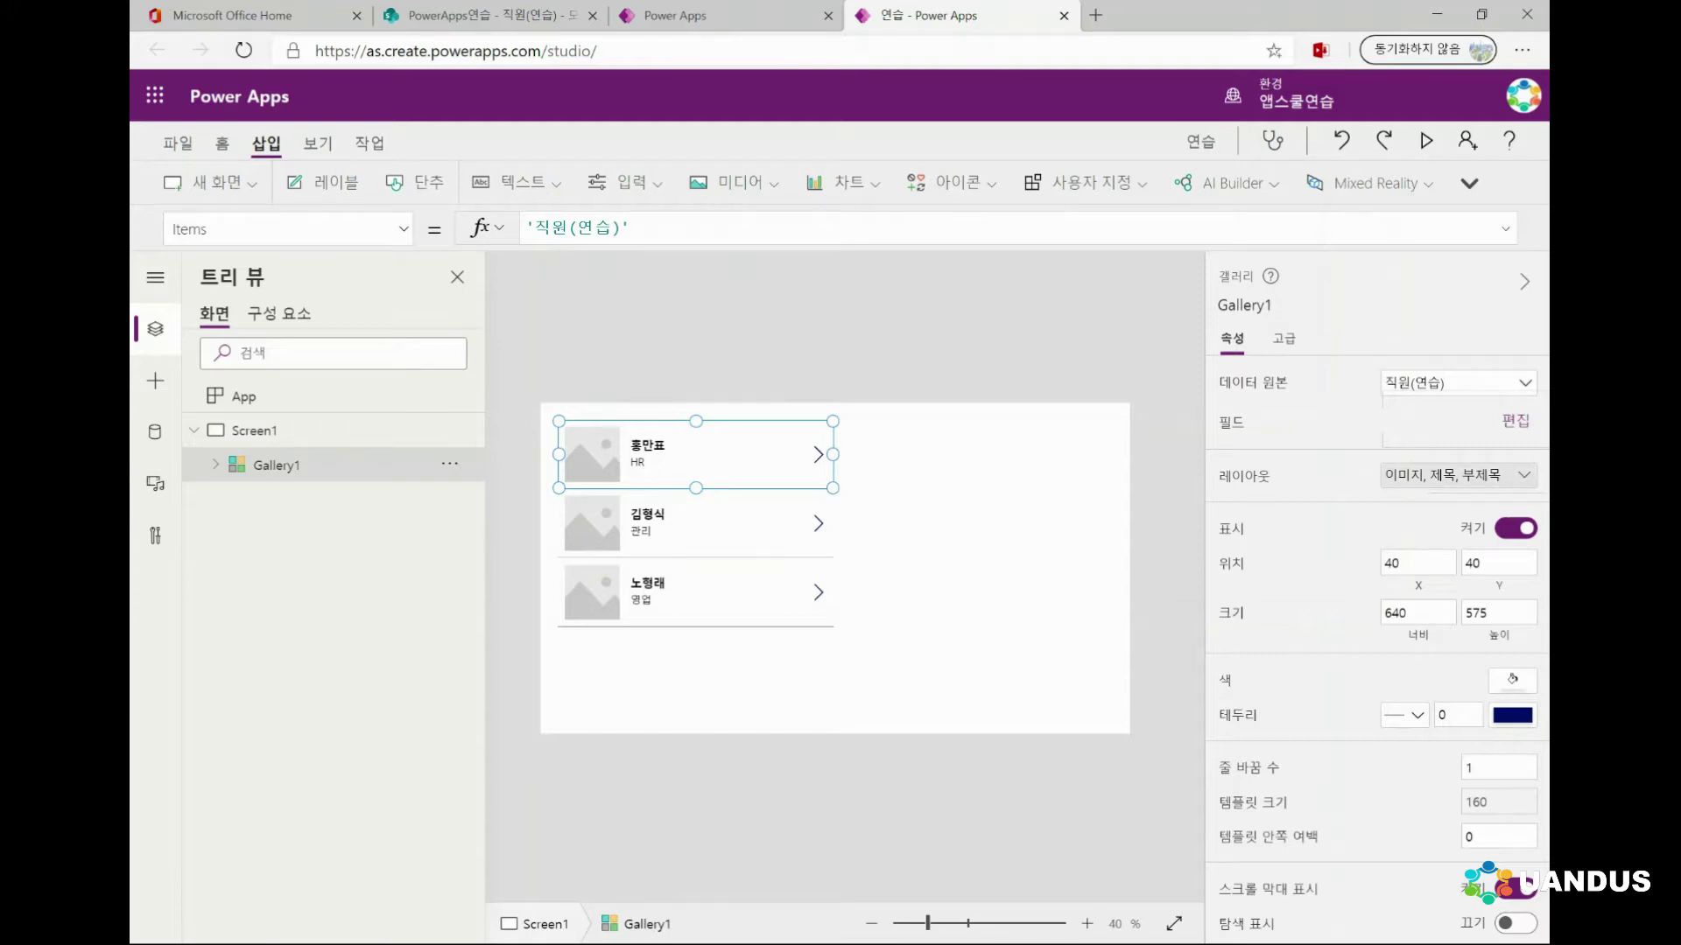
Switch Gallery1 to the 제목 title-only layout and make it a 367×768 column at top-left
left_click(1457, 476)
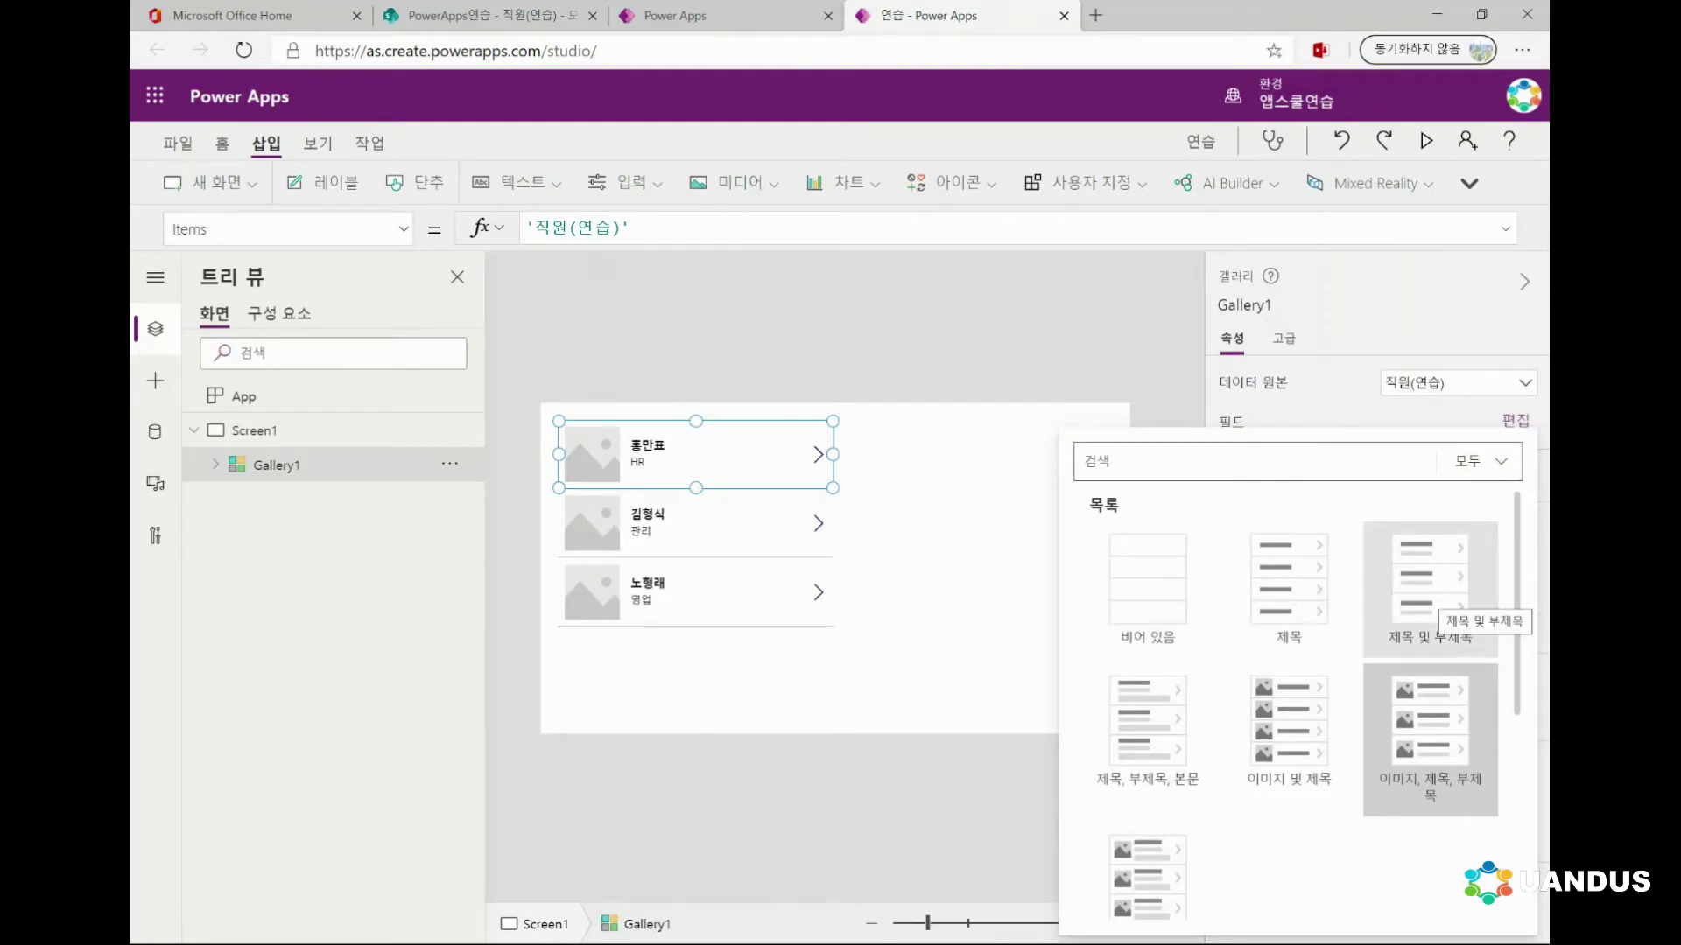
left_click(1288, 582)
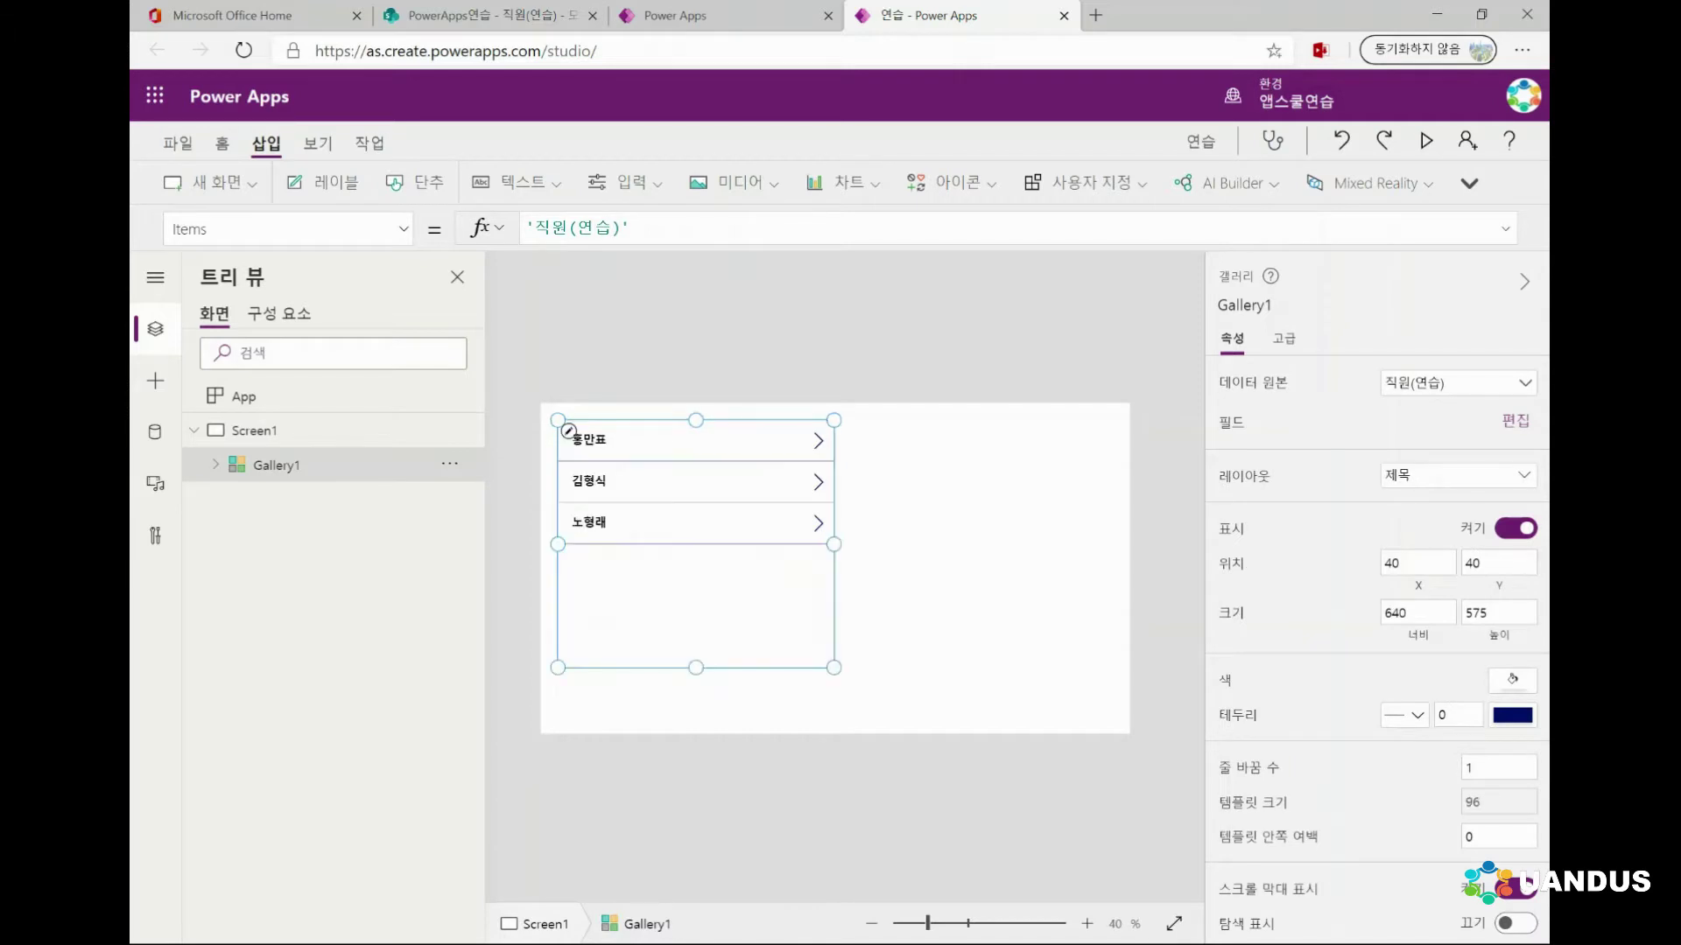
left_click_drag(696, 604, 678, 587)
left_click_drag(817, 650, 699, 734)
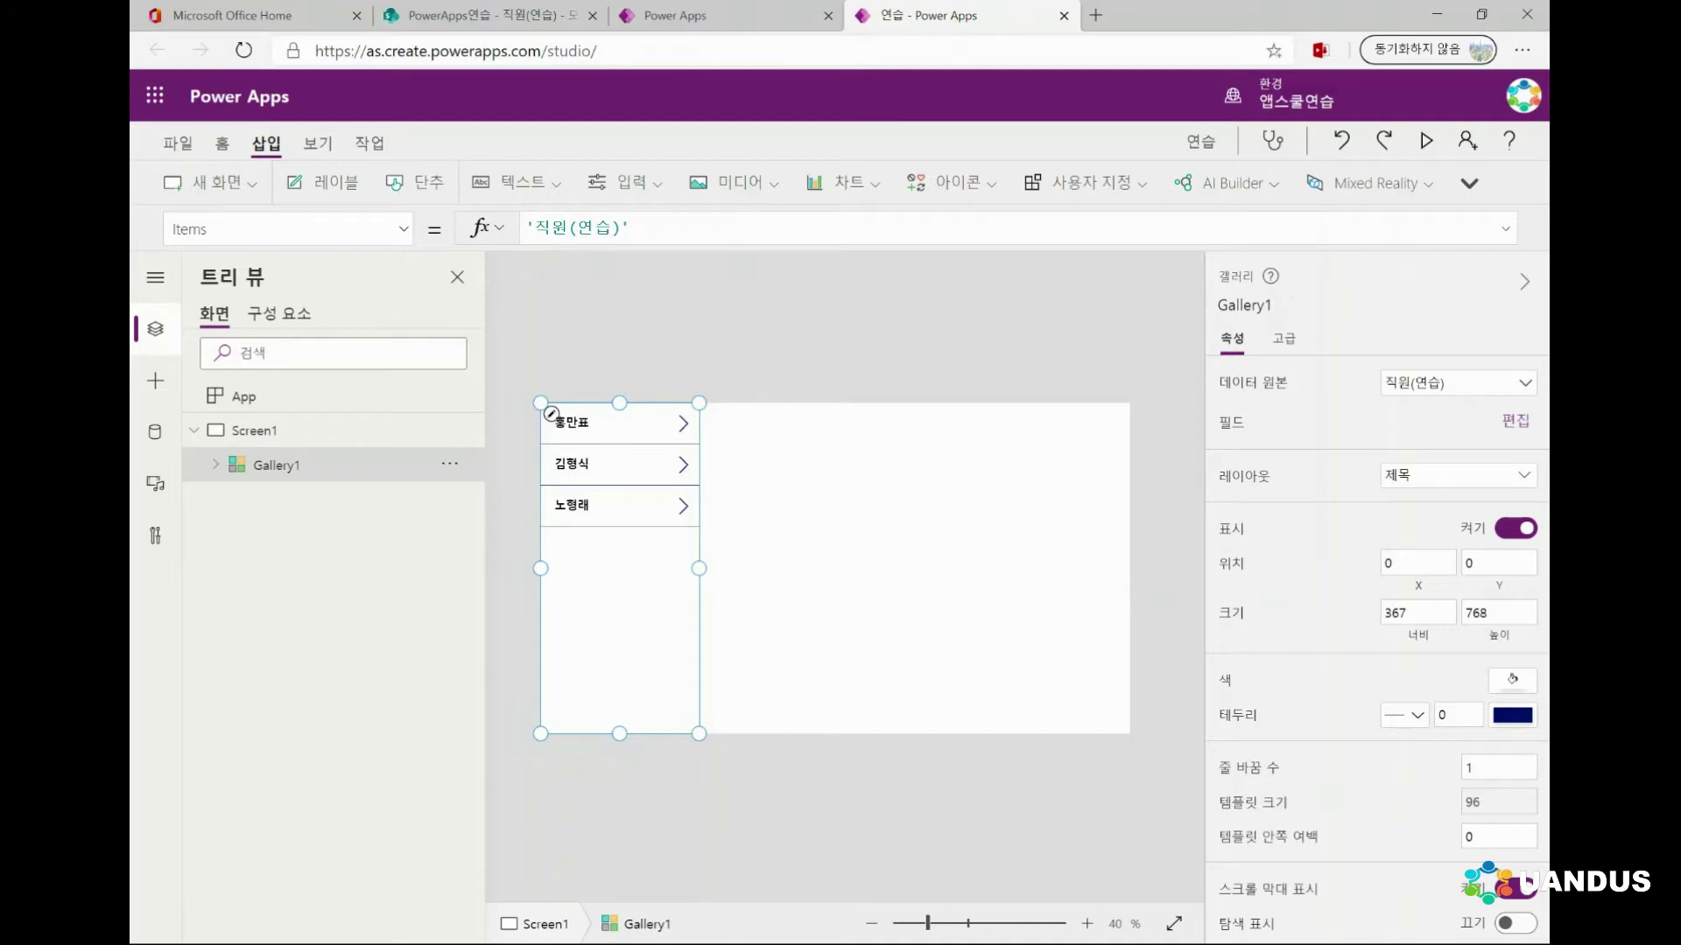
Fill the employee gallery with dark red, RGBA(168, 0, 0, 1)
left_click(404, 229)
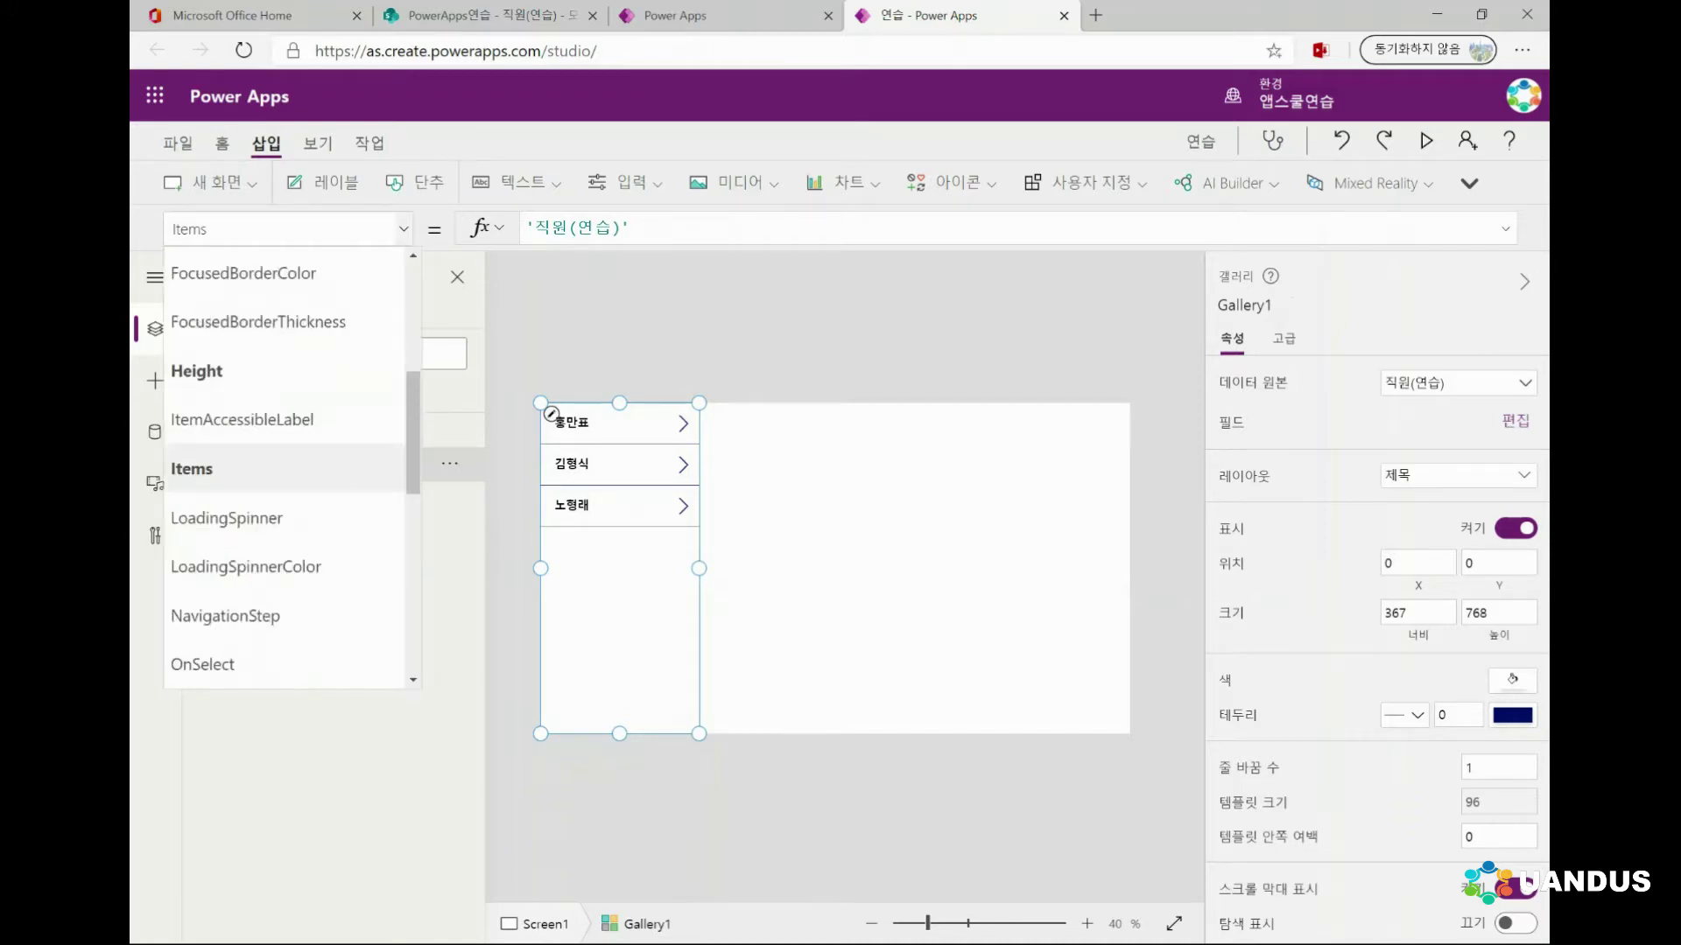
scroll(411, 394, "up", 5)
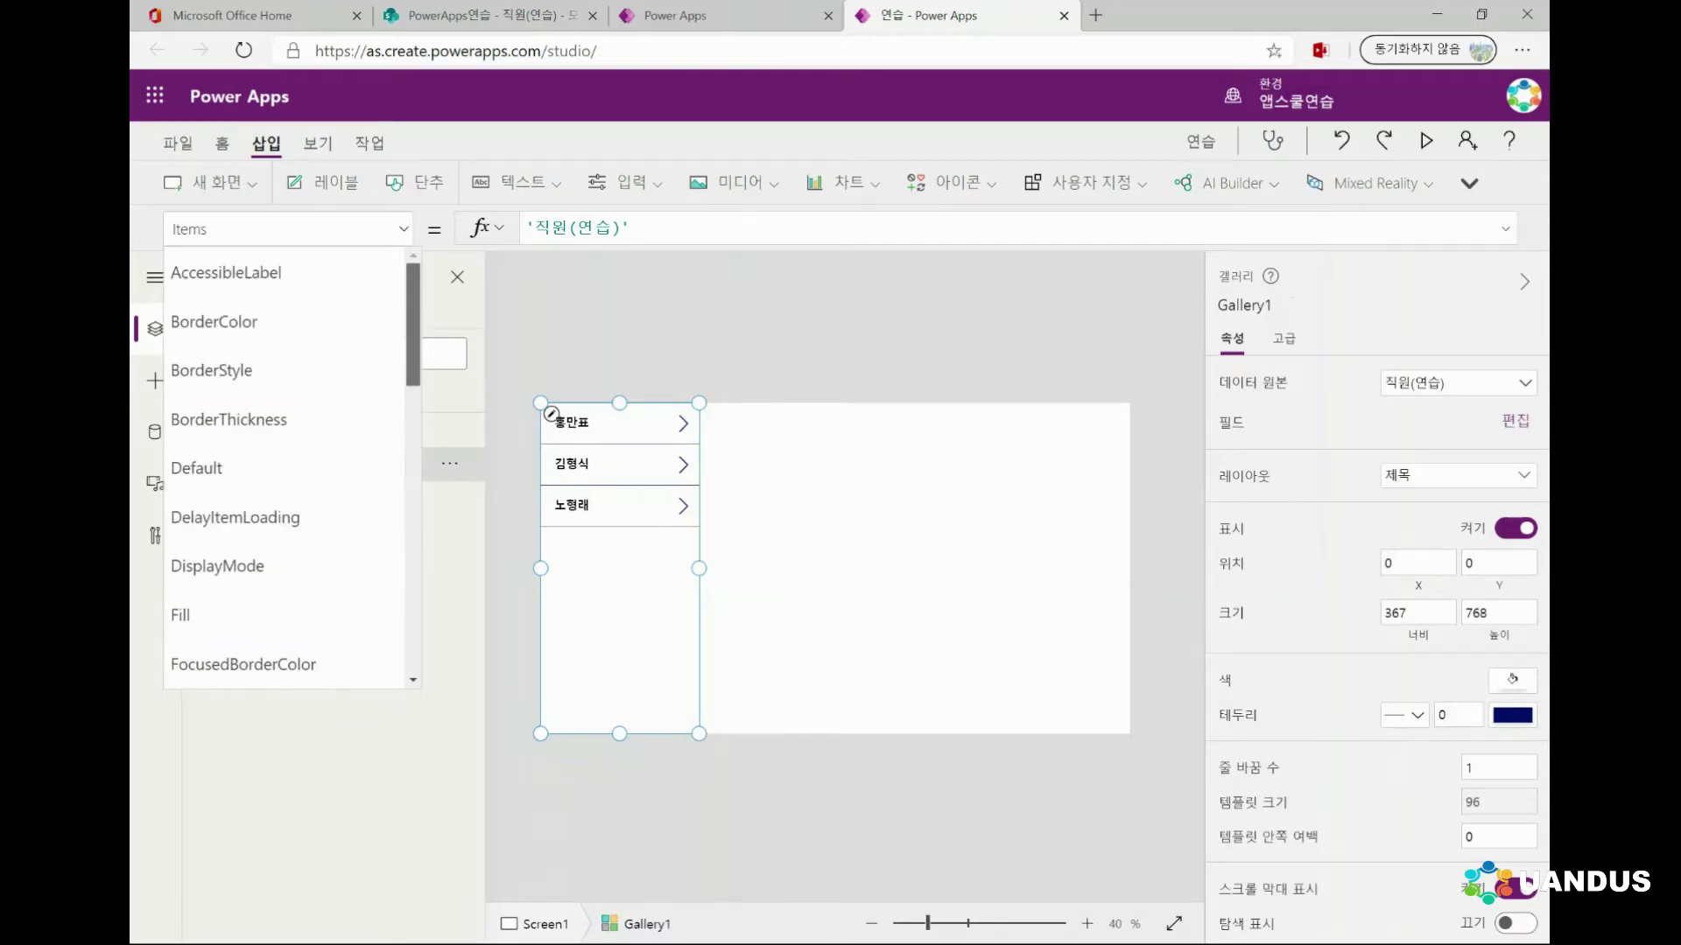
scroll(288, 468, "down", 3)
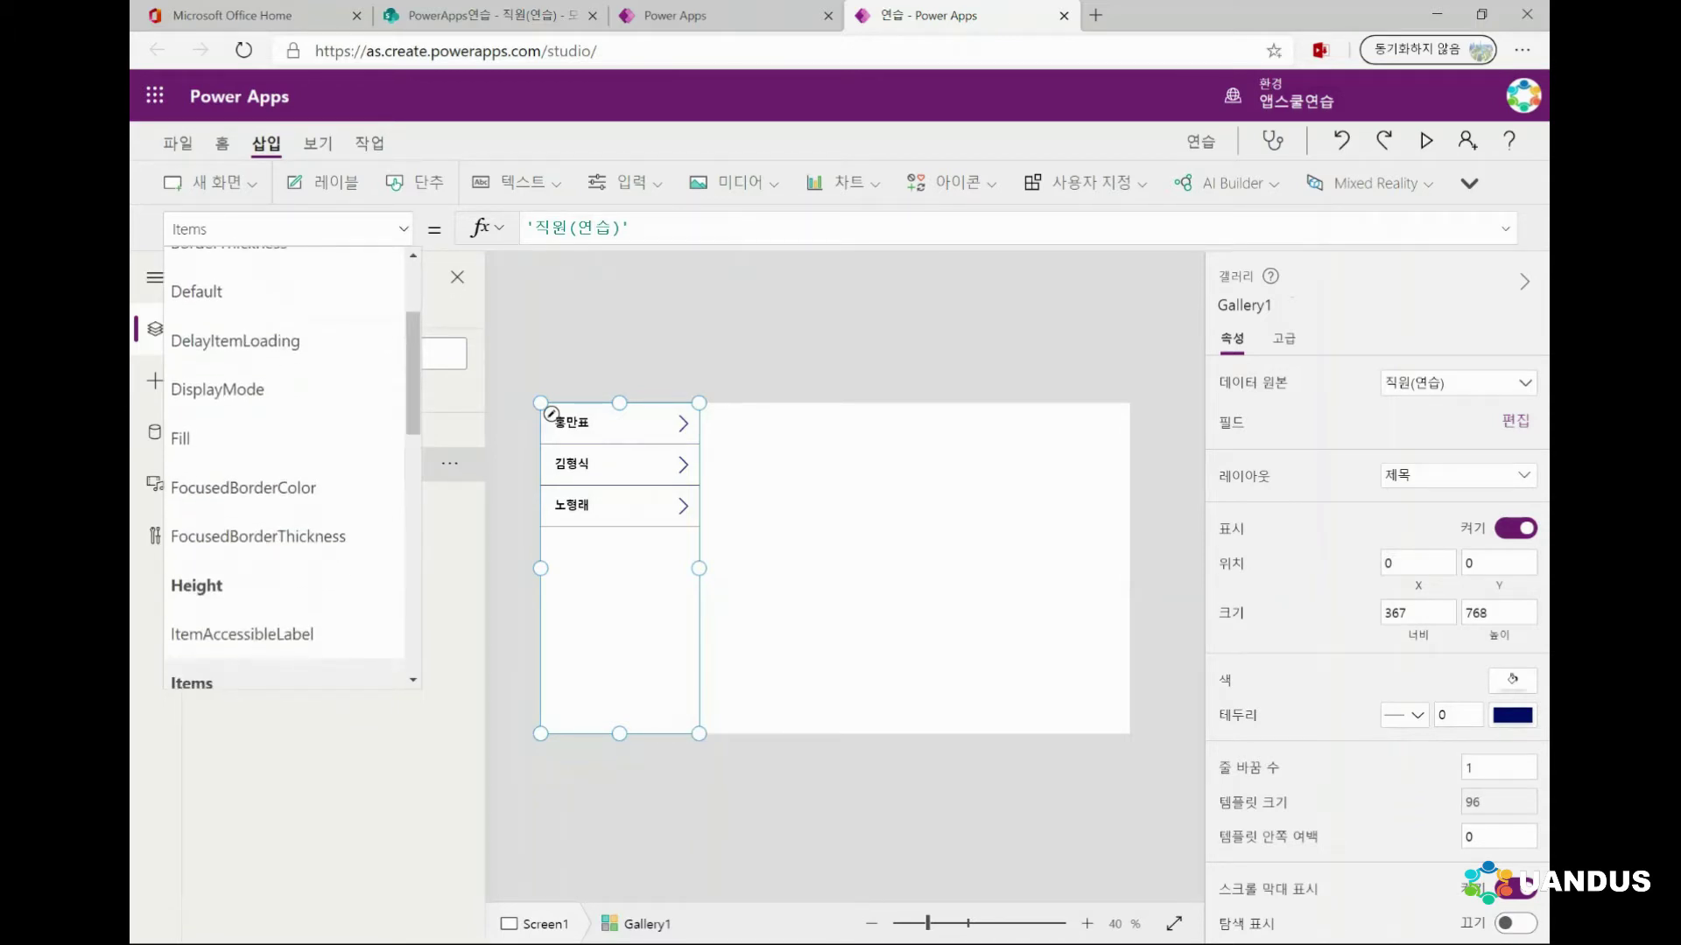
key("Escape")
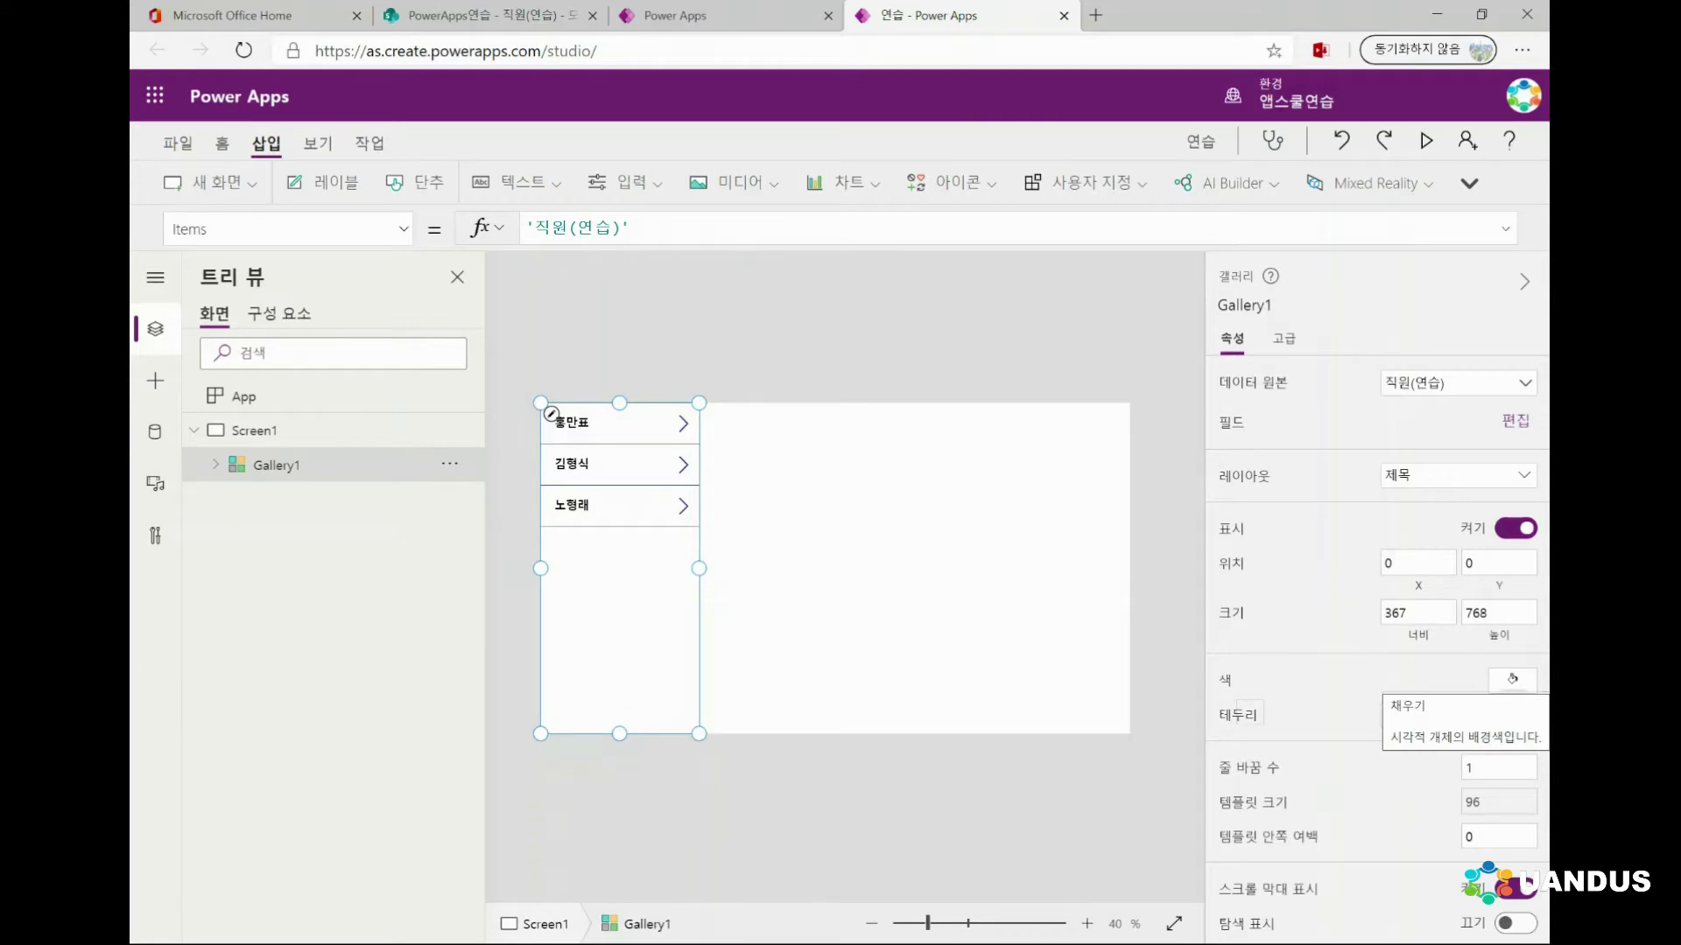
left_click(1512, 680)
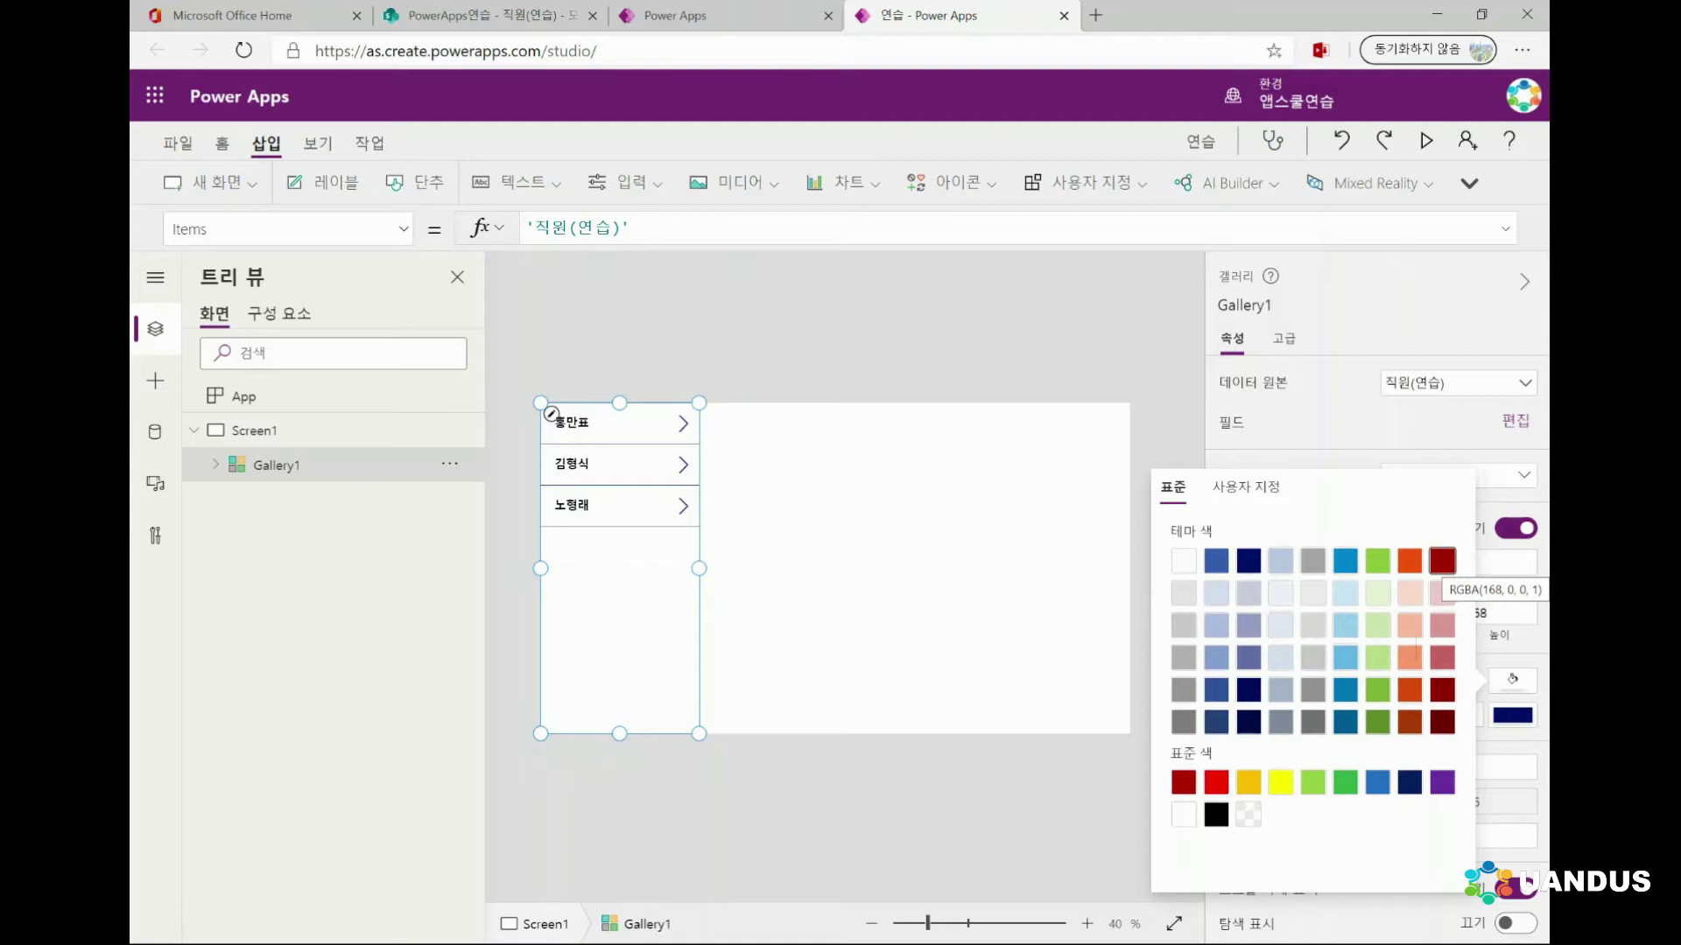
left_click(1442, 560)
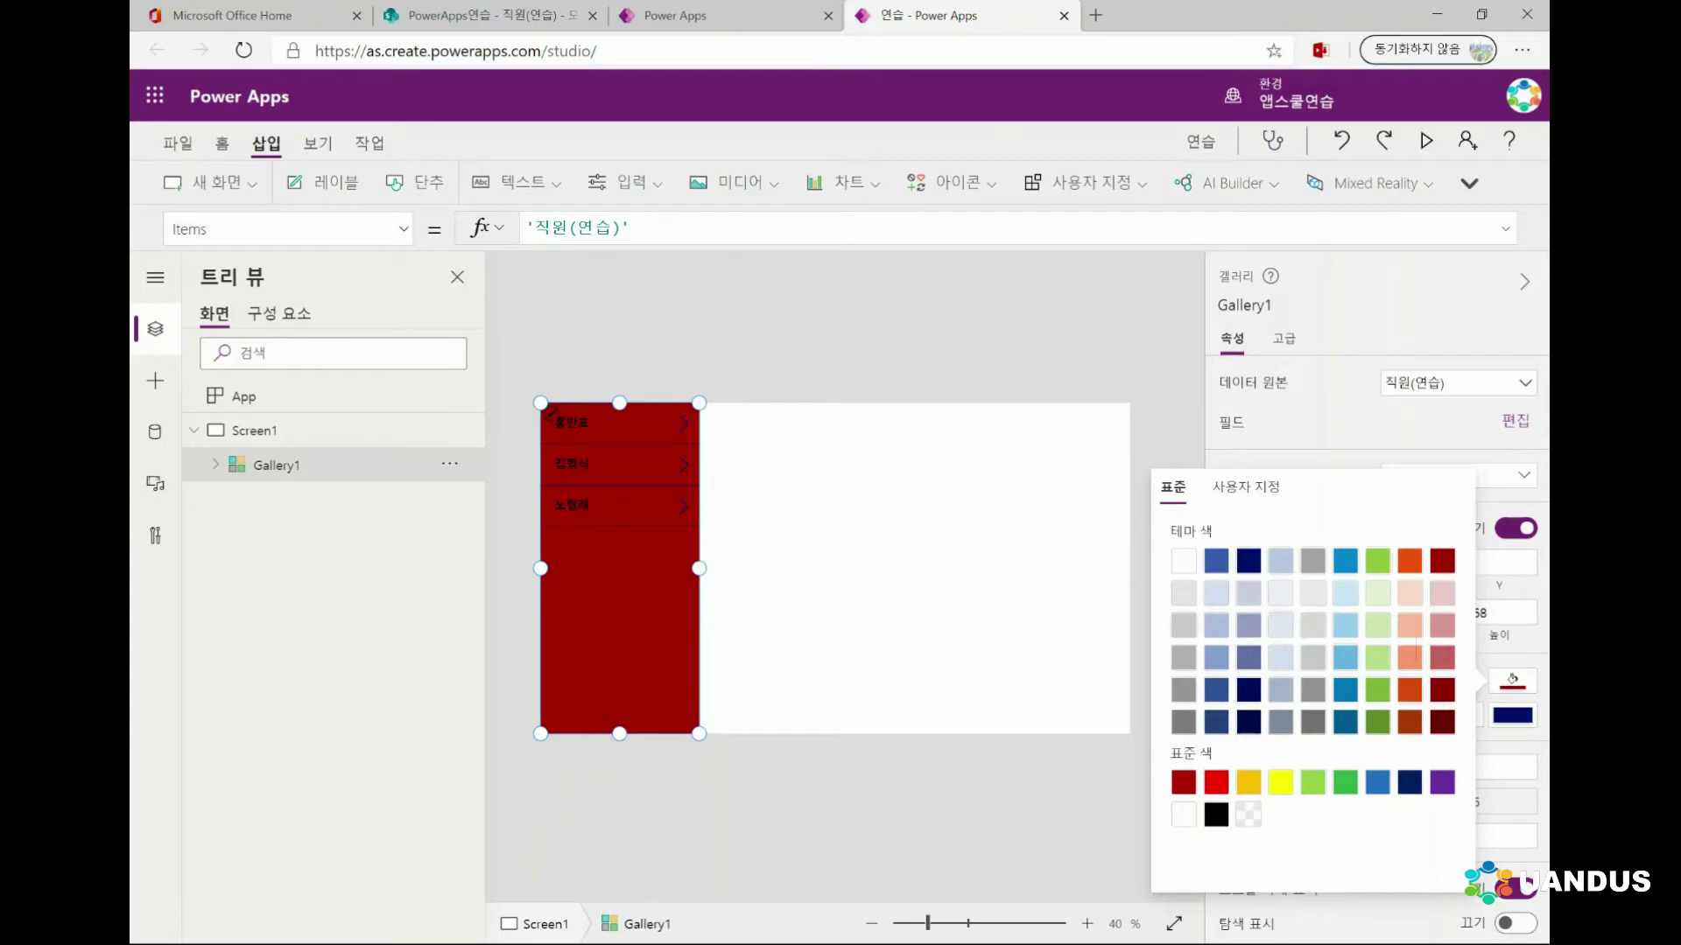
left_click(1095, 630)
left_click(619, 613)
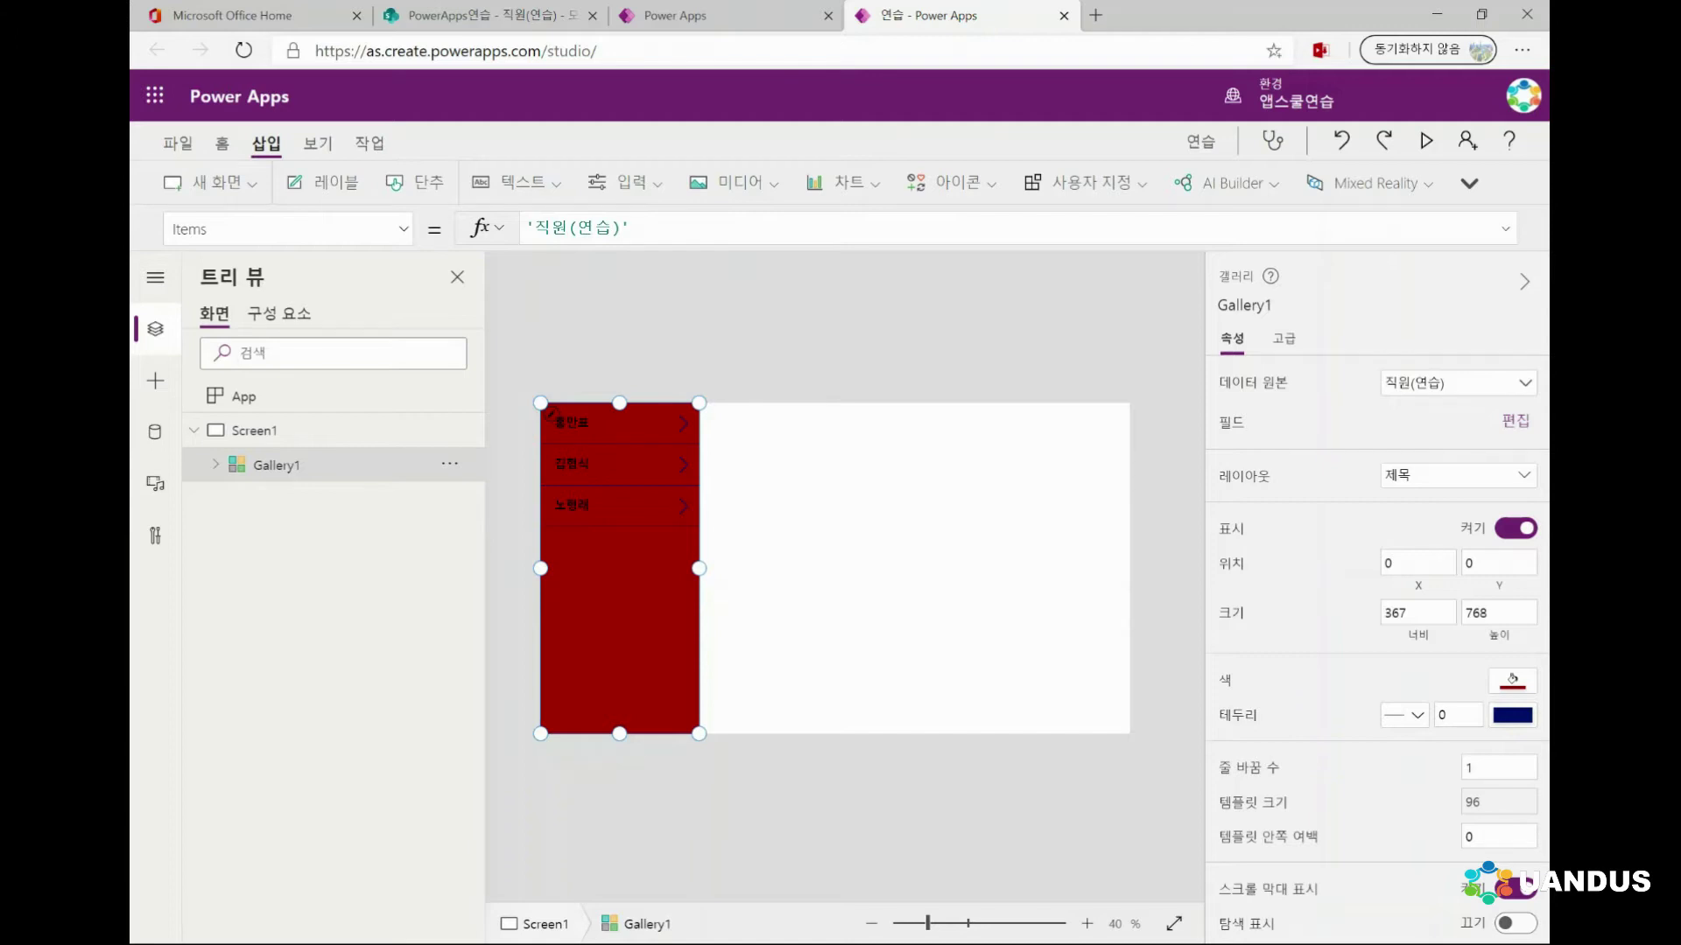
Bring the gallery's Fill property into the formula bar for editing
left_click(403, 229)
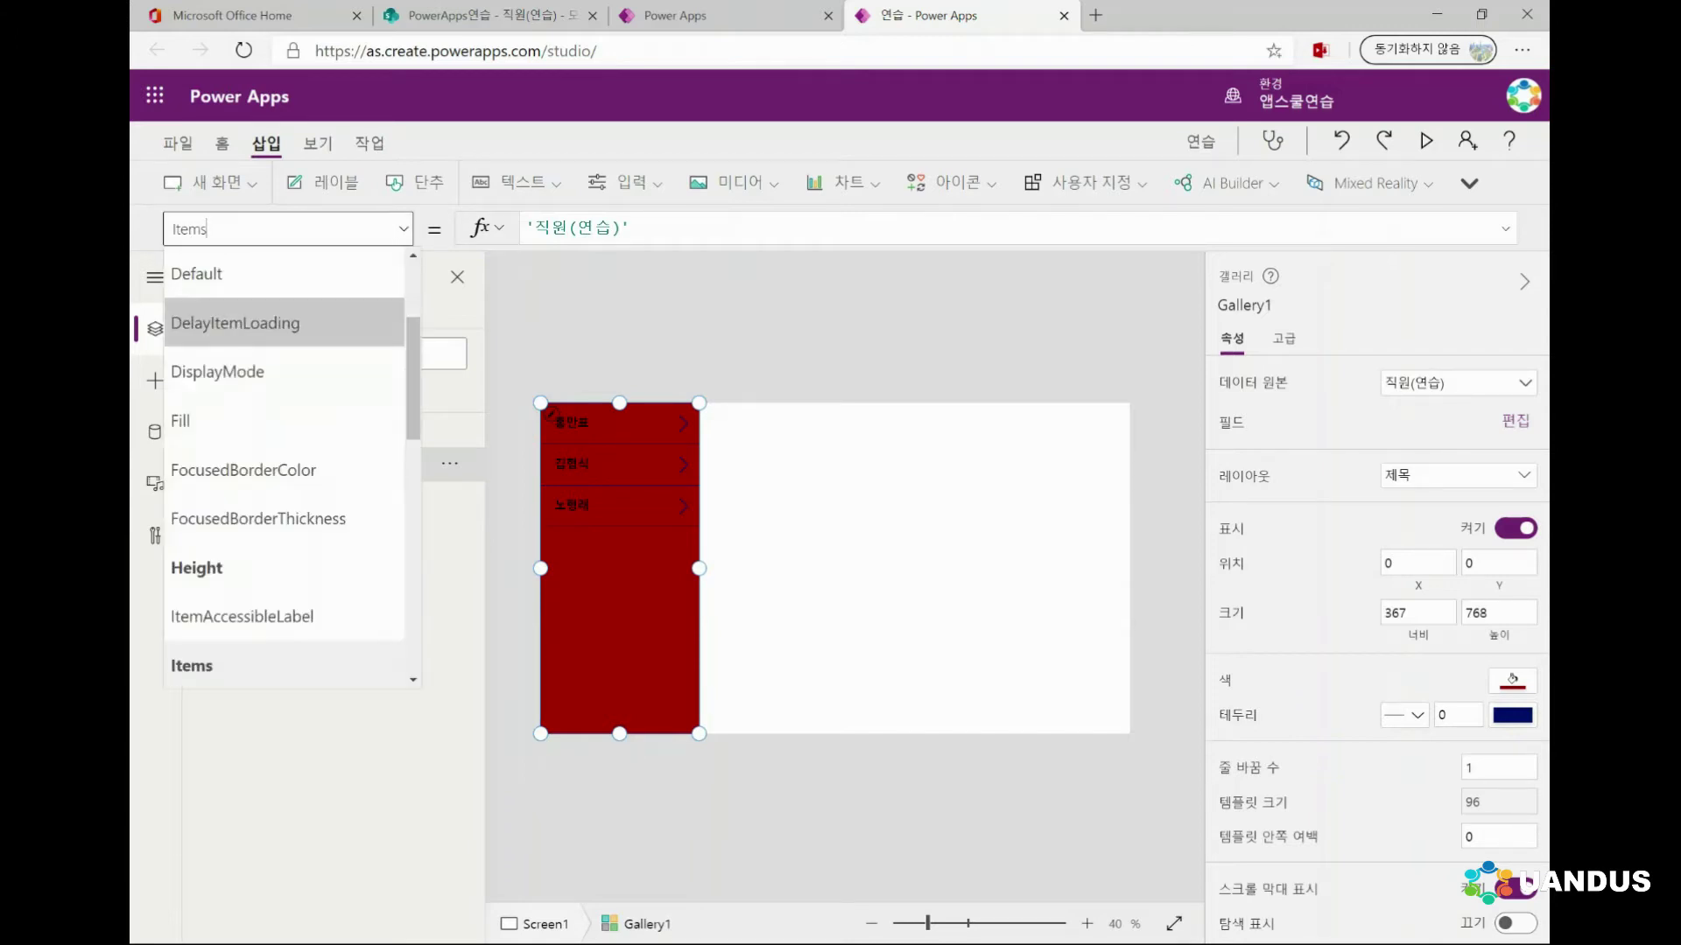
scroll(263, 379, "down", 1)
left_click(201, 379)
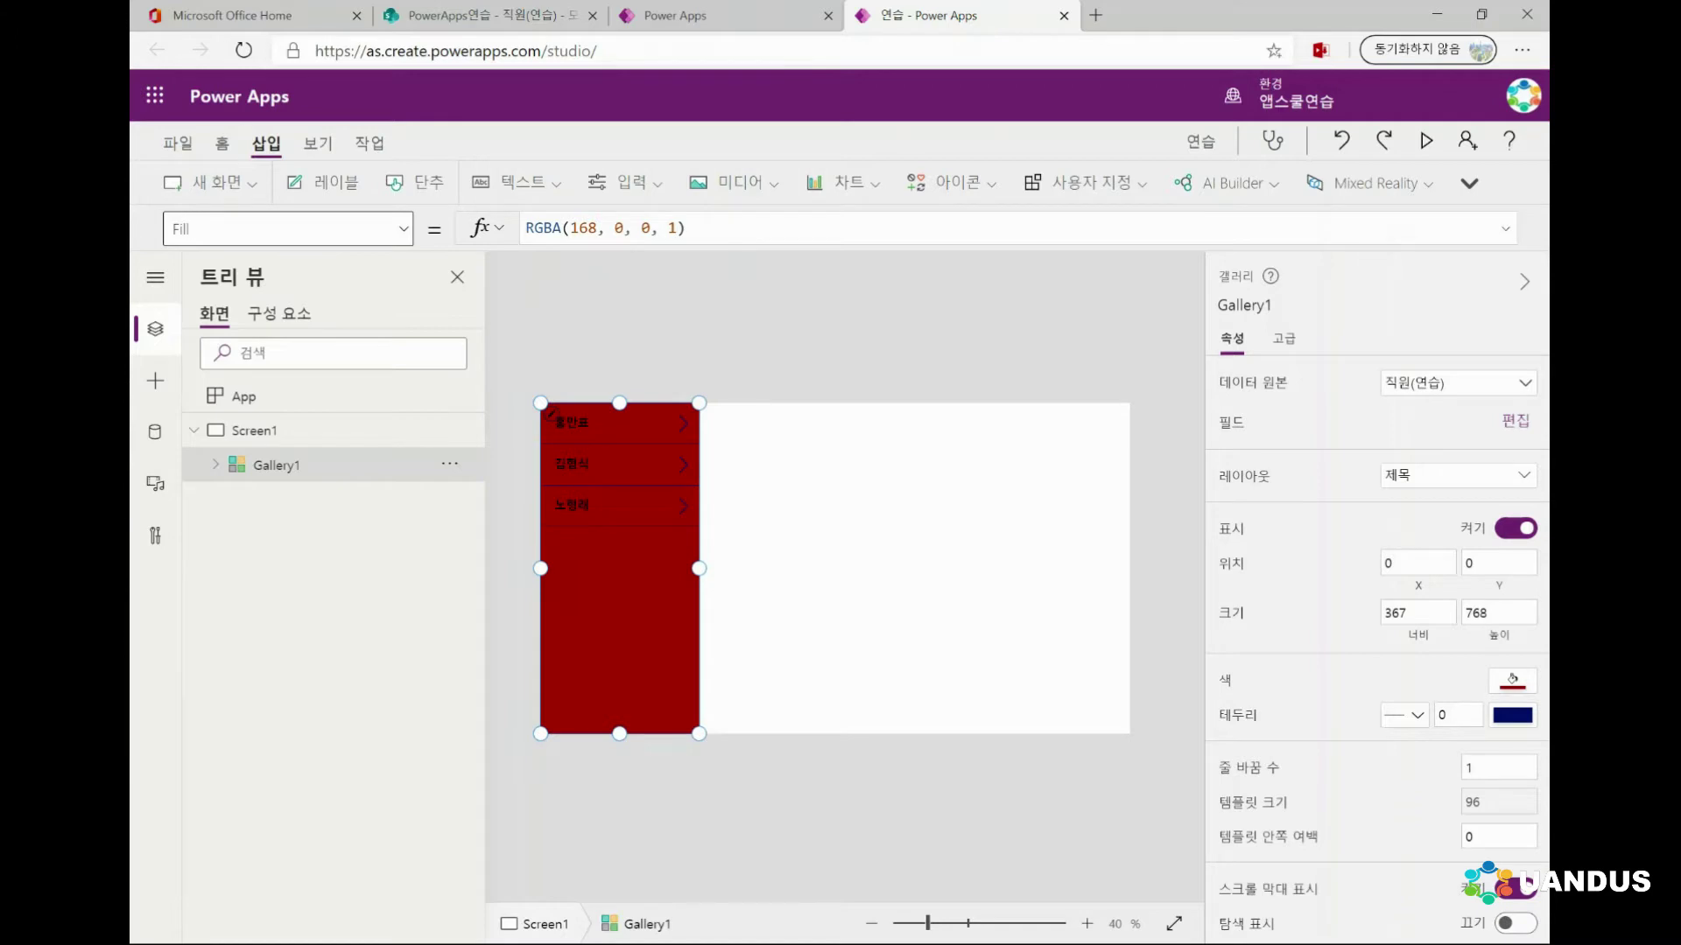
Change the Fill alpha to .5, giving RGBA(168, 0, 0, .5)
left_click(672, 228)
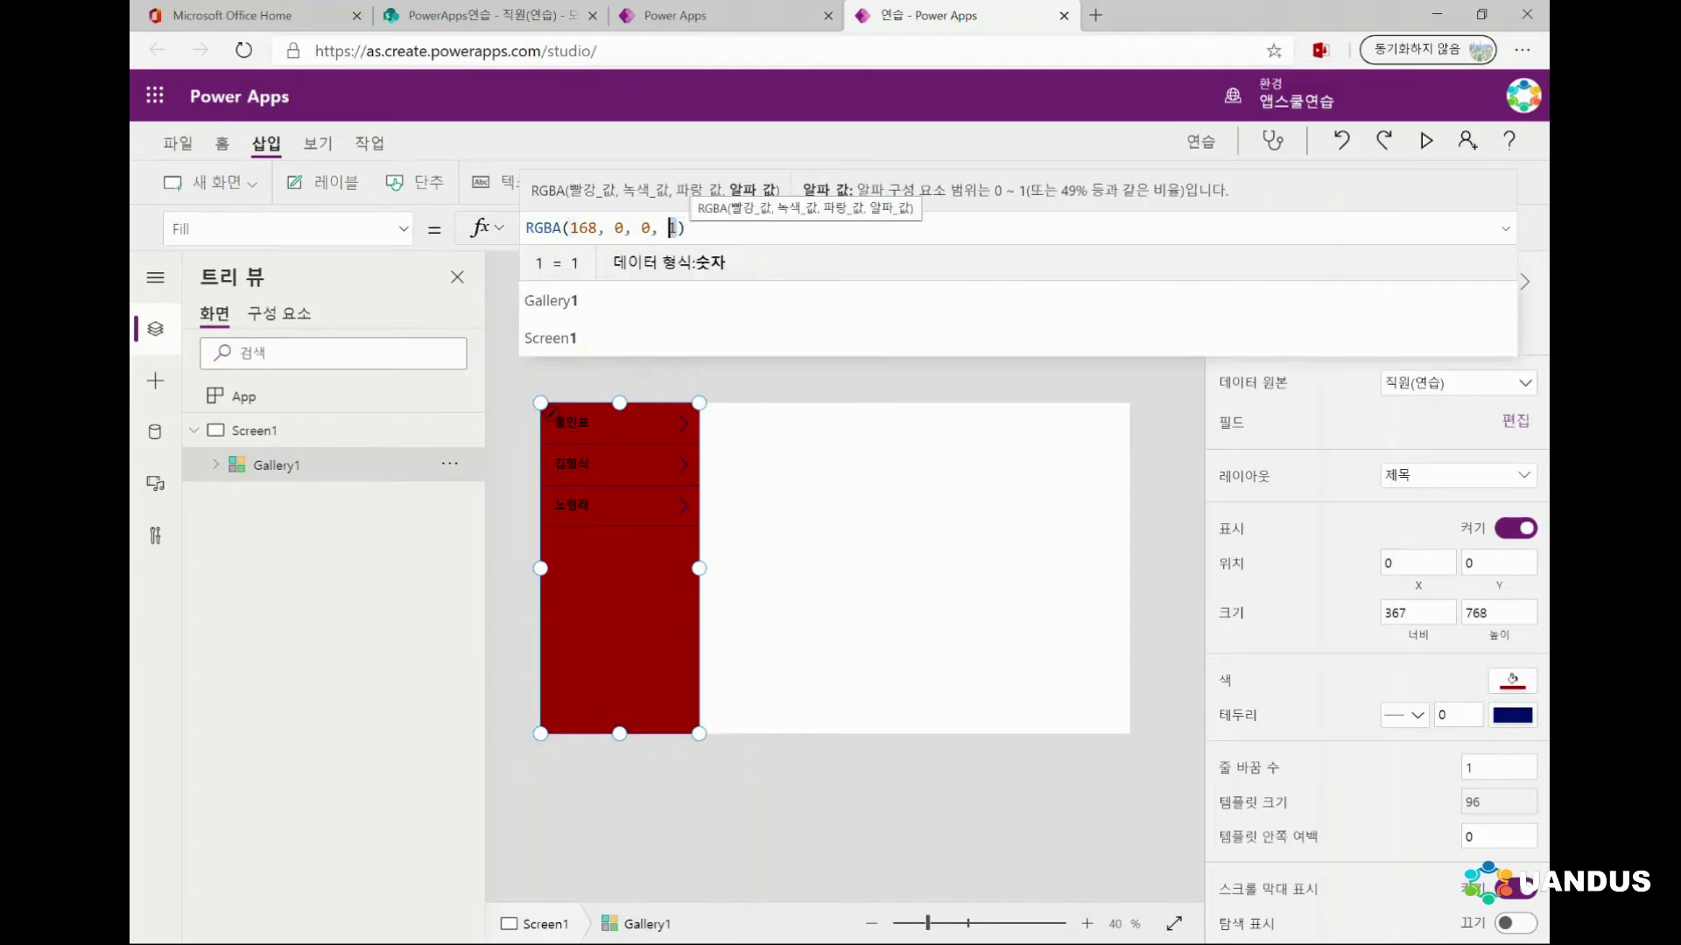
type(".5")
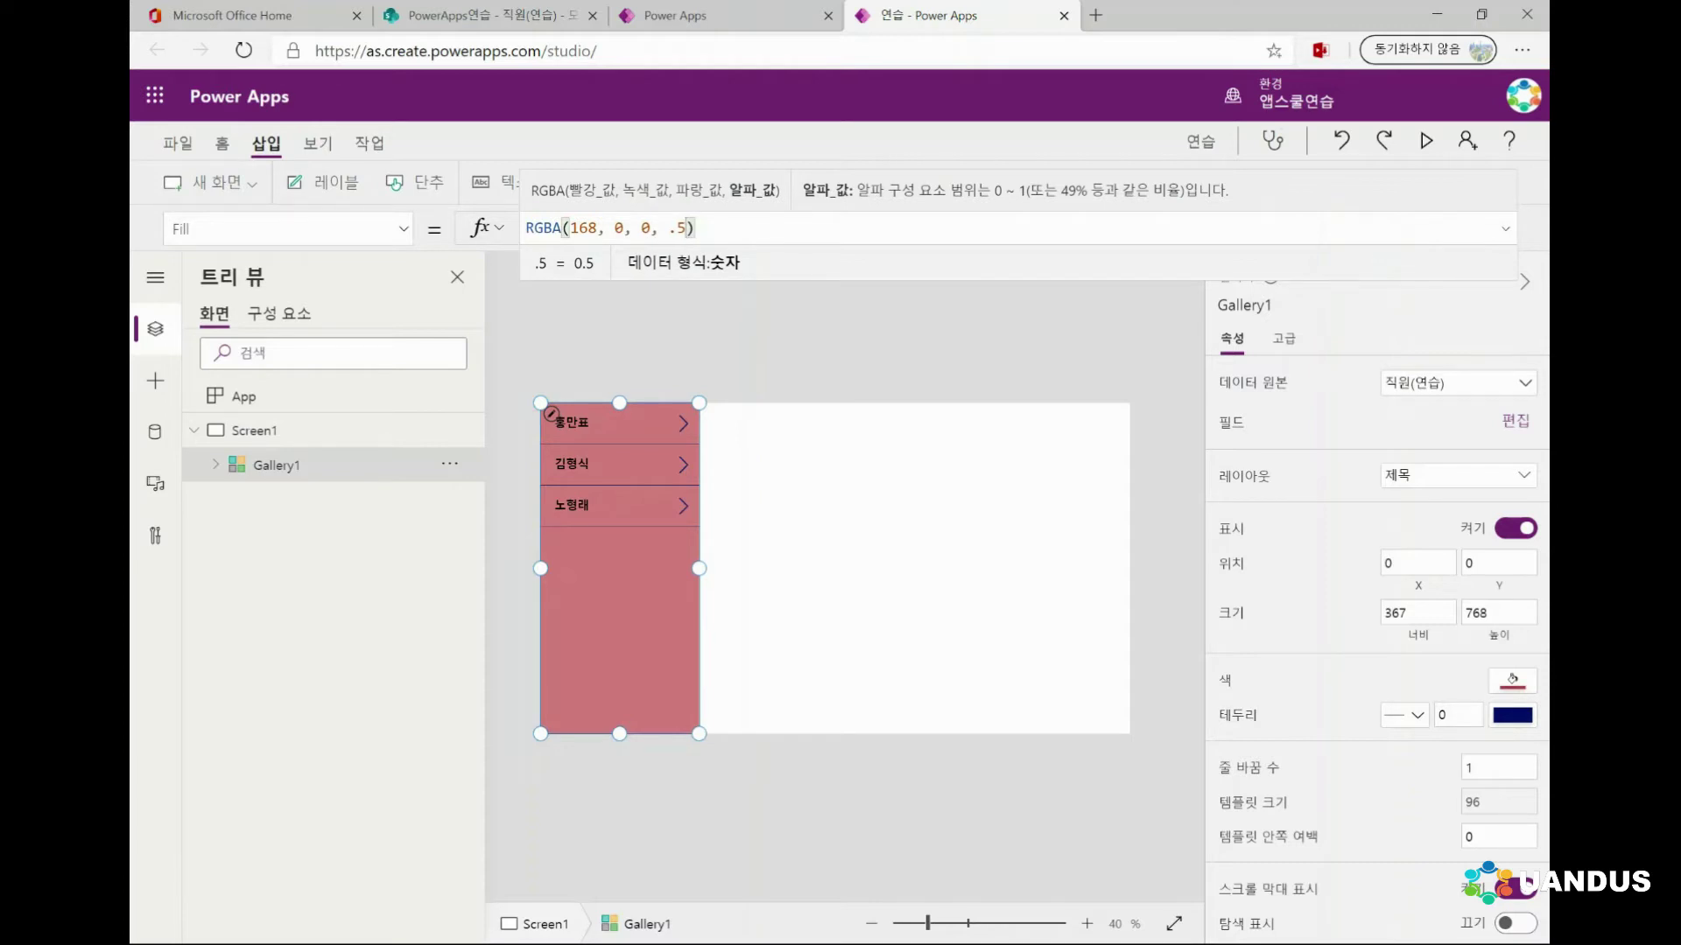
key("BackSpace")
key("BackSpace")
type("50%")
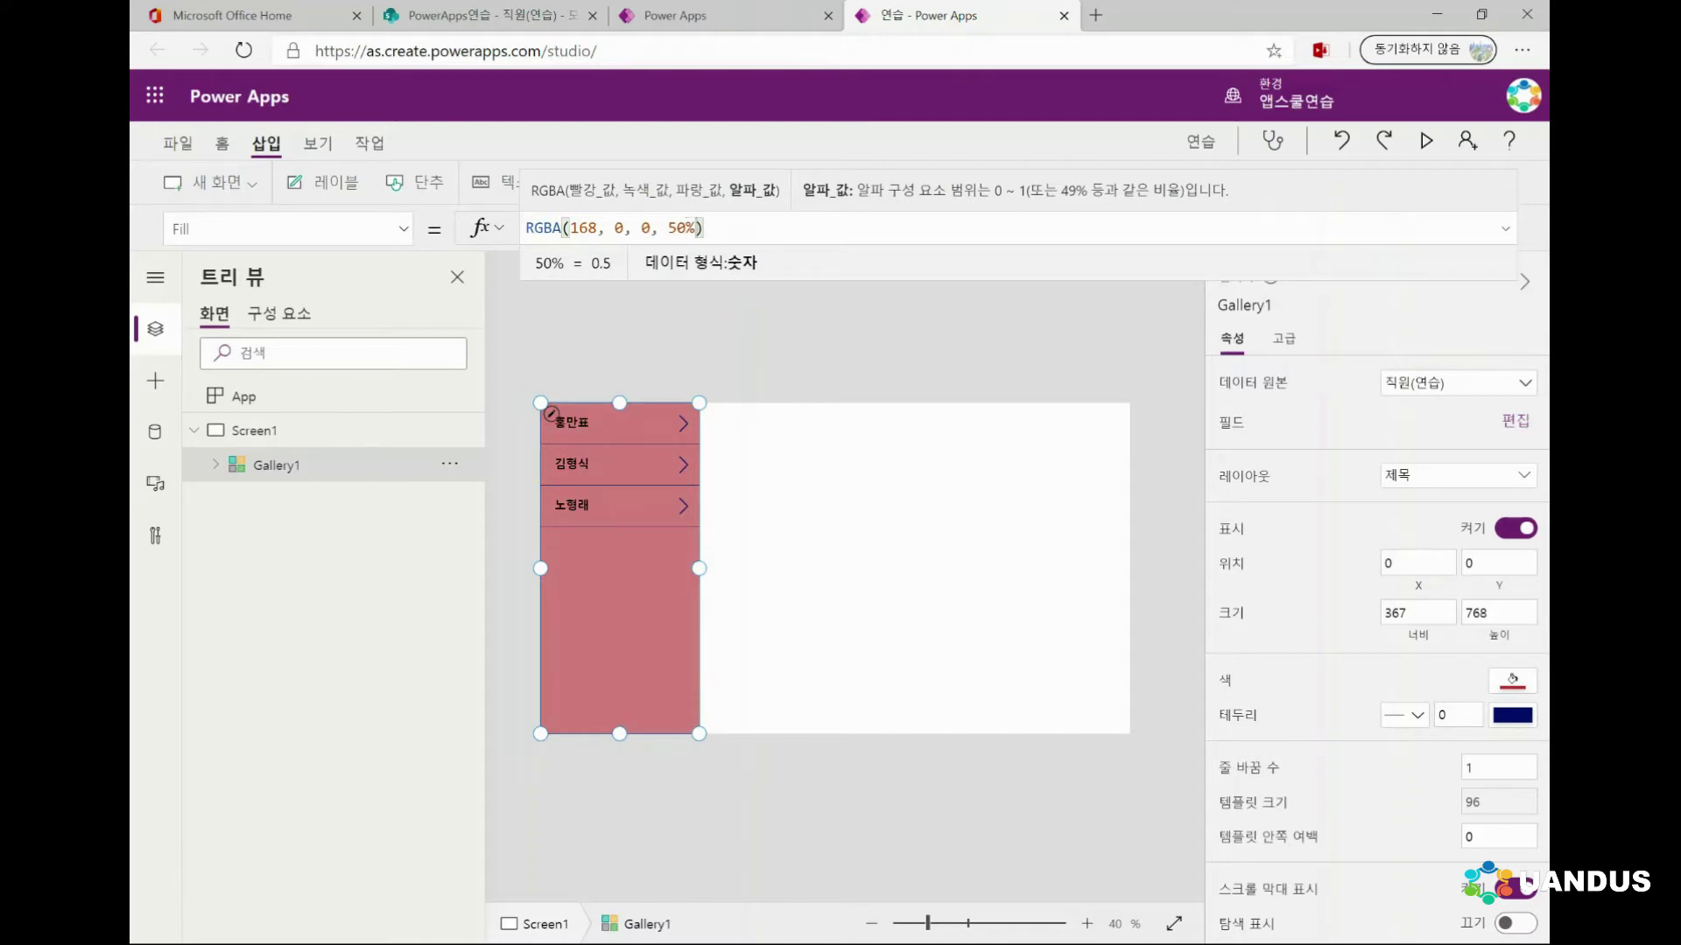
key("BackSpace")
key("BackSpace")
key("BackSpace")
type(".2")
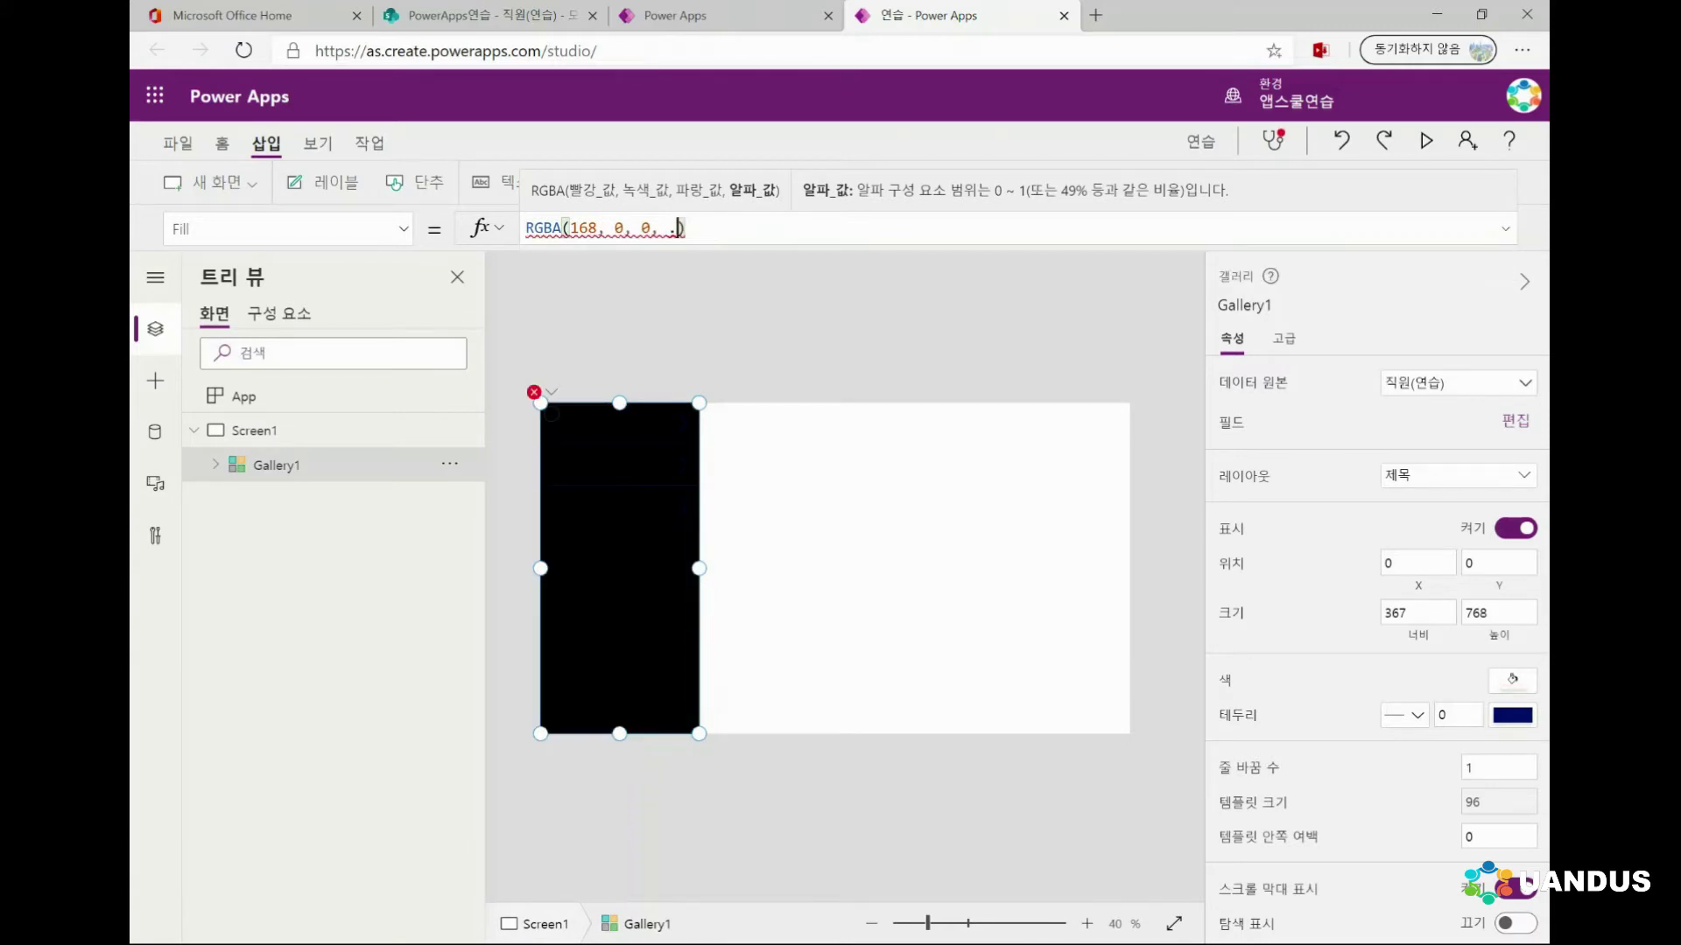
type("1")
key("BackSpace")
type("1")
key("BackSpace")
type("5")
Preview the pink half-transparent gallery by switching selection between Screen1 and the gallery
left_click(254, 430)
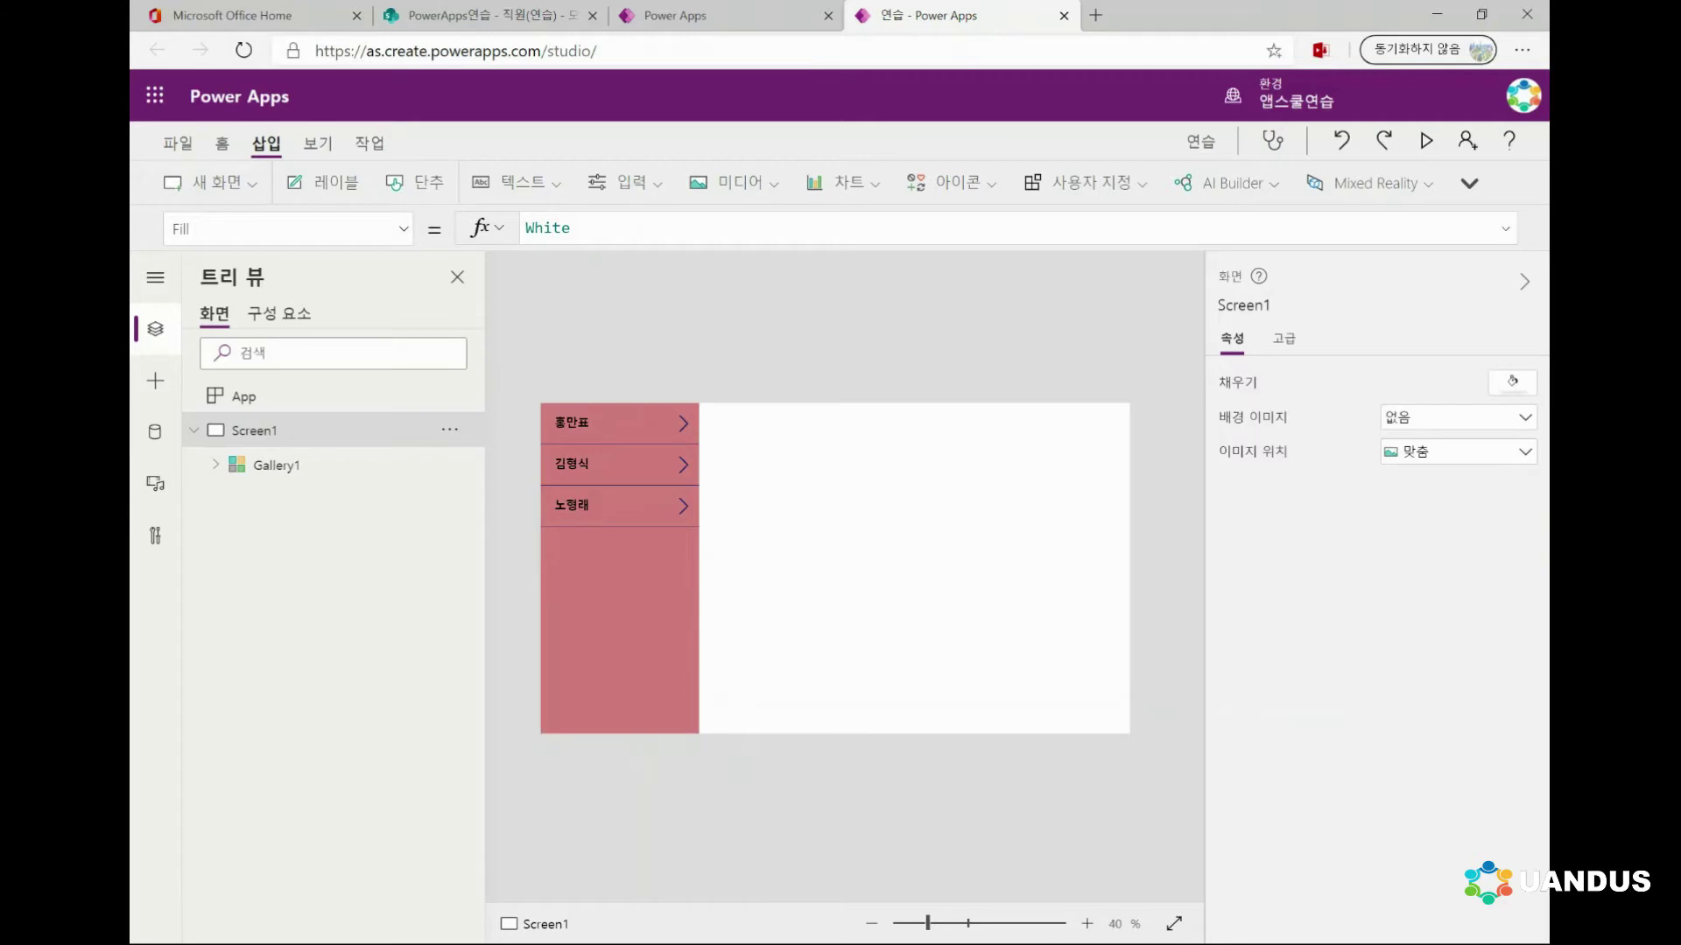
left_click(552, 413)
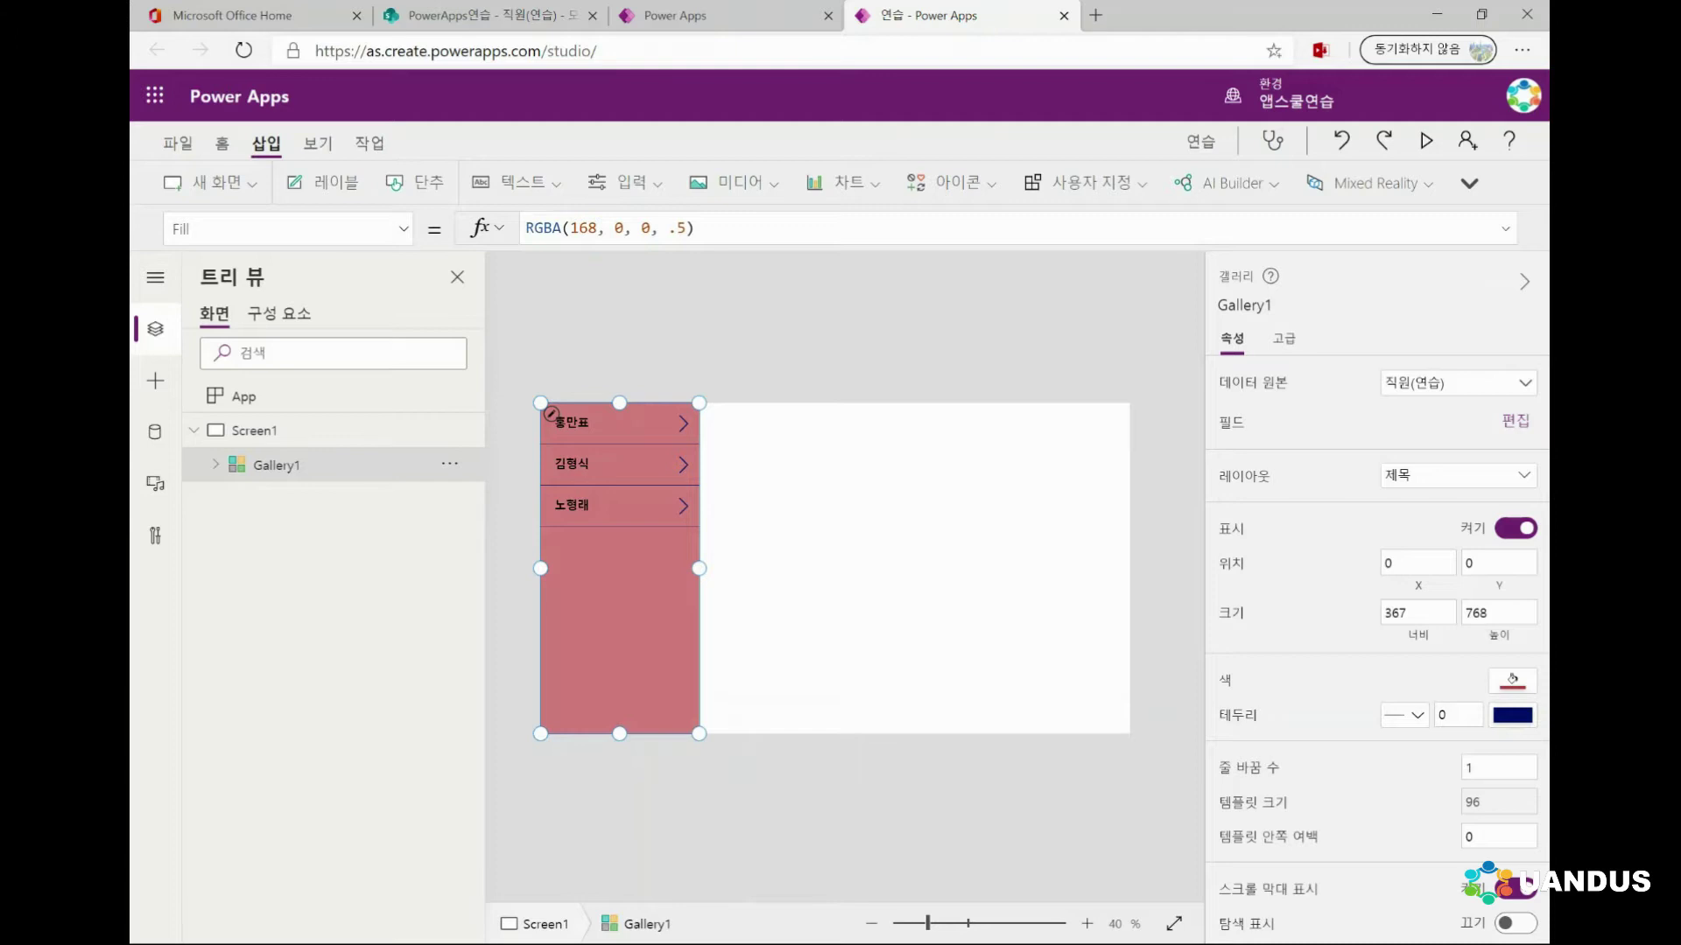
left_click(254, 430)
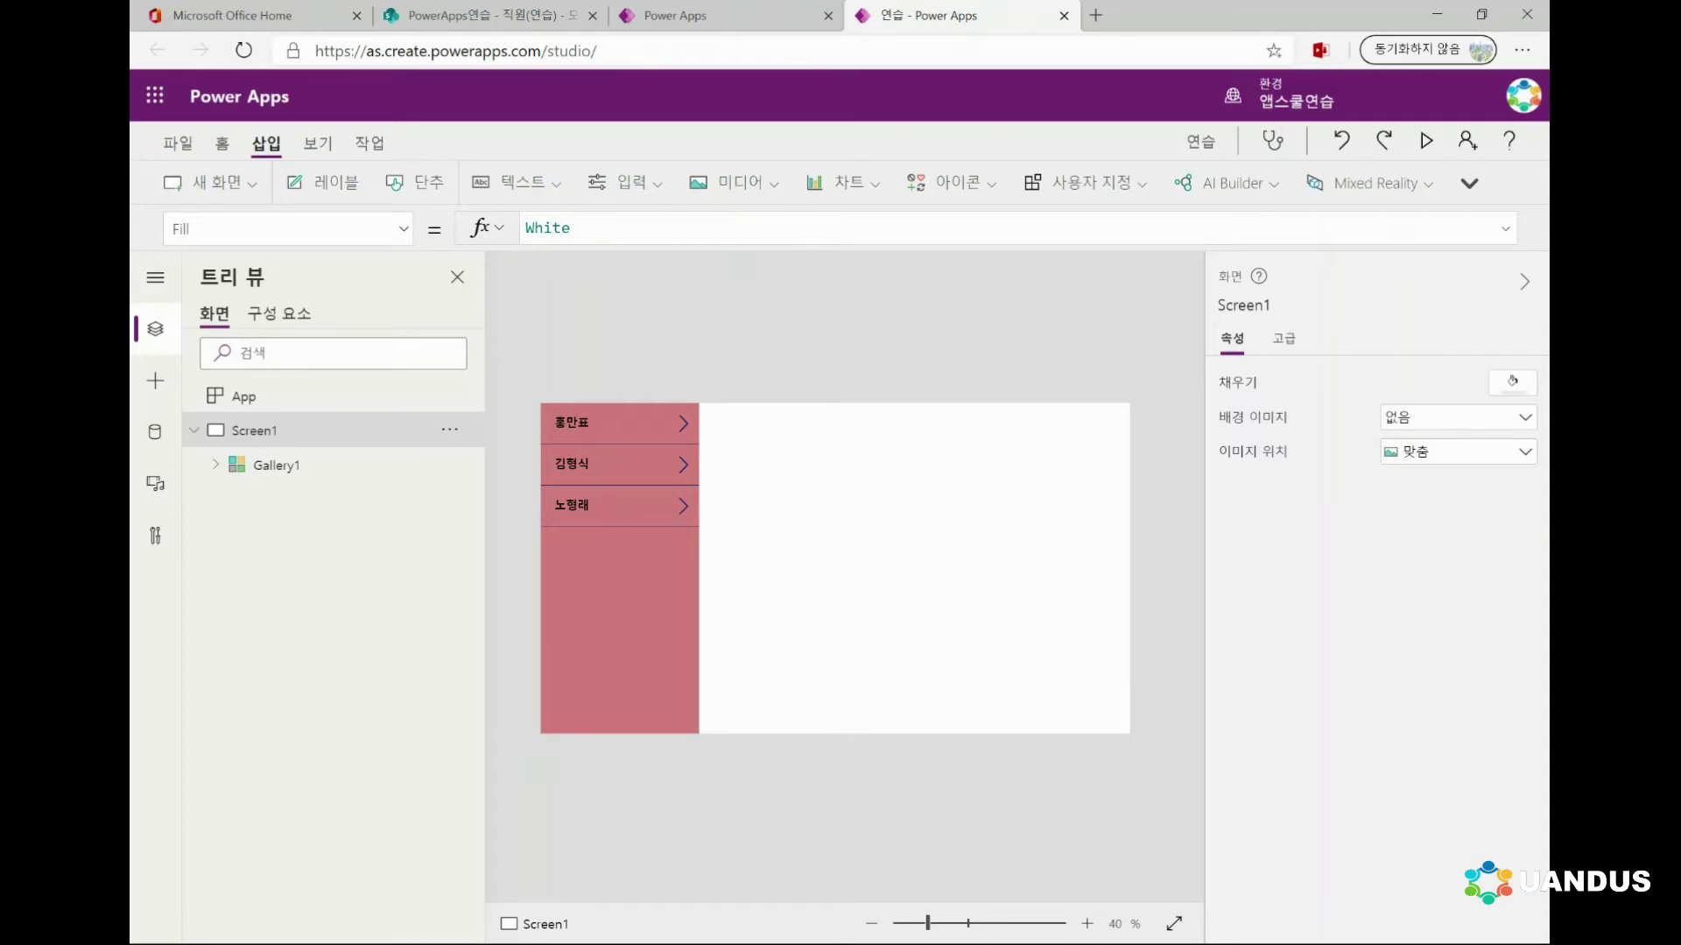
left_click(276, 465)
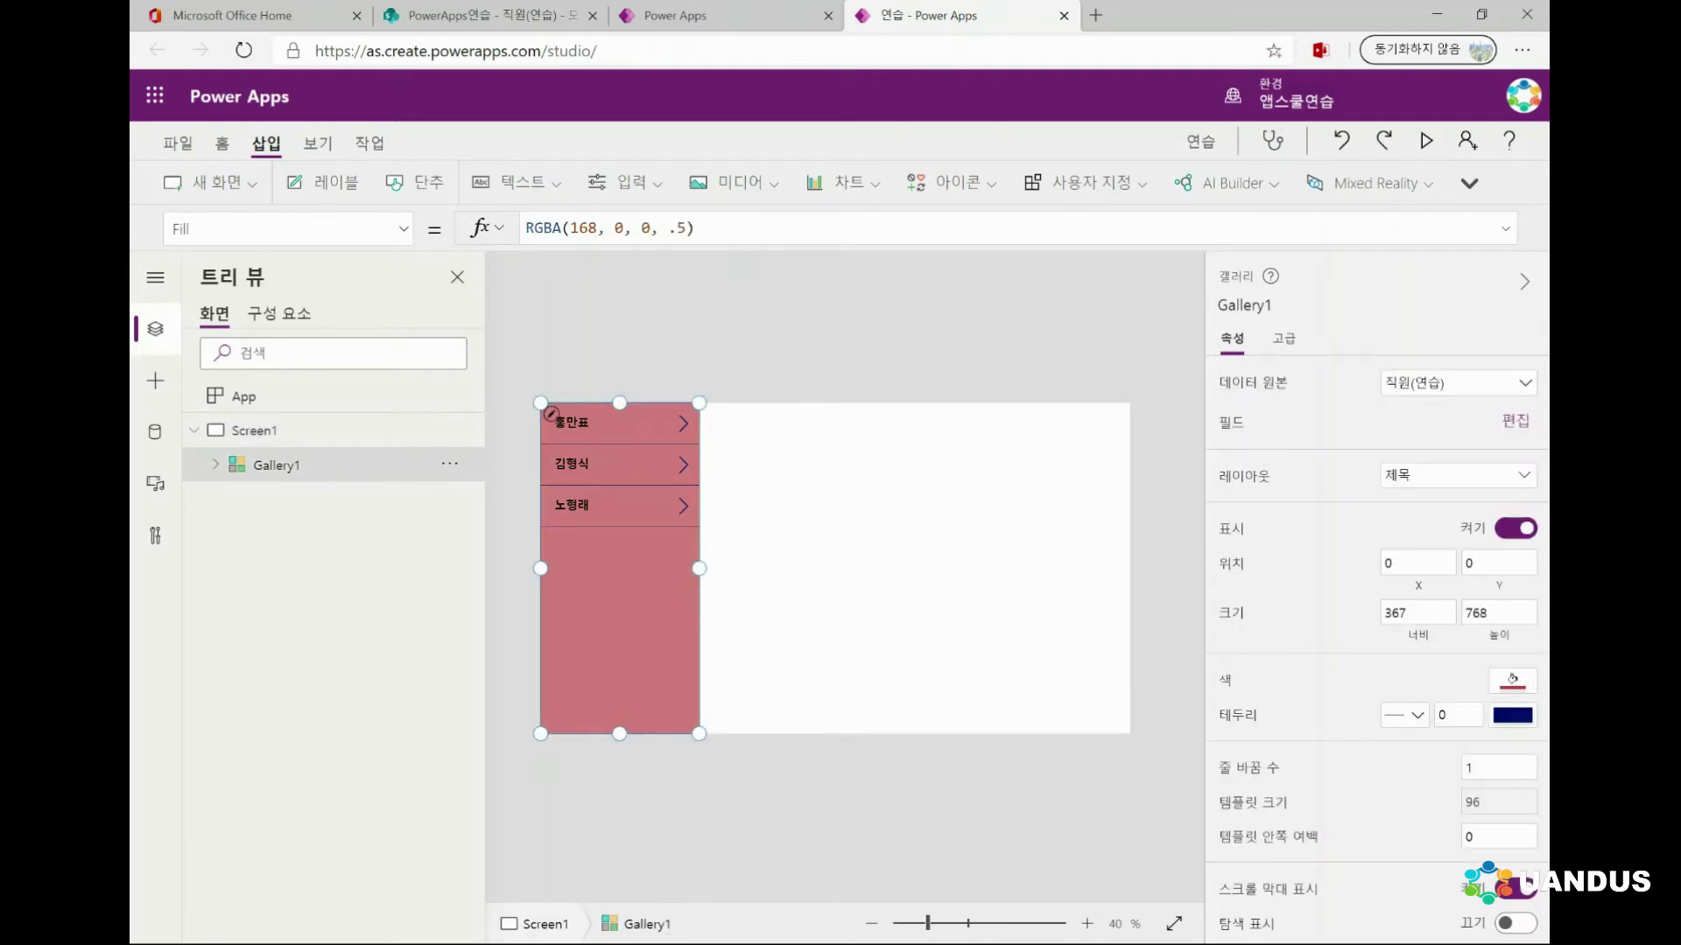
left_click(254, 430)
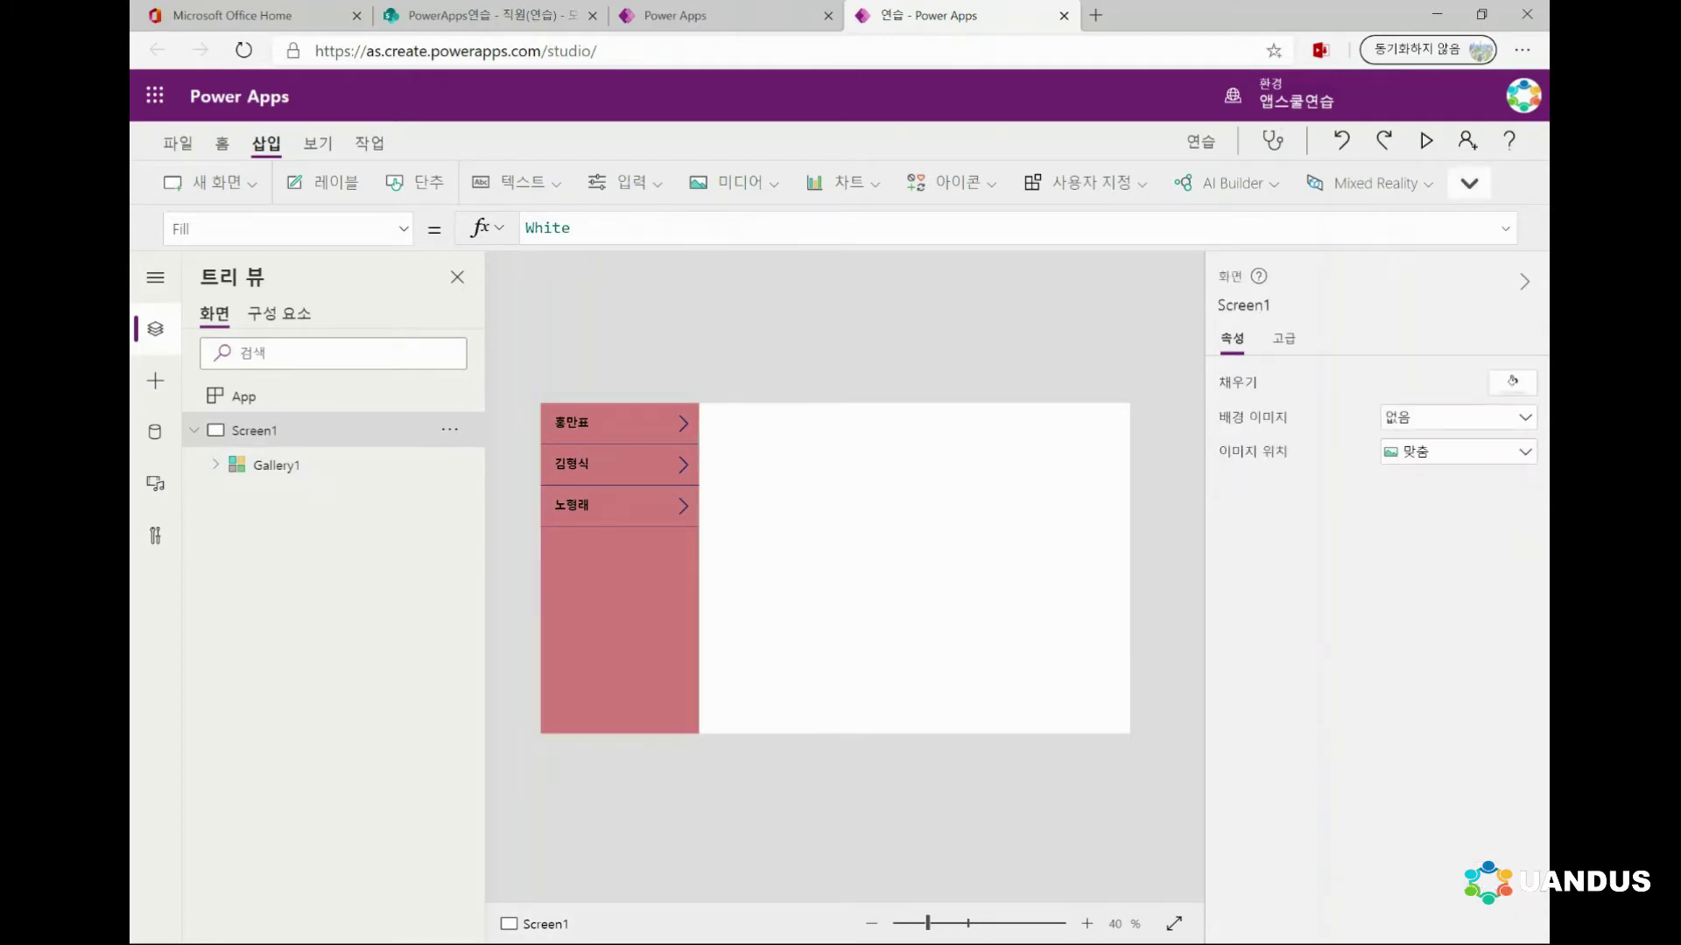
left_click(1469, 183)
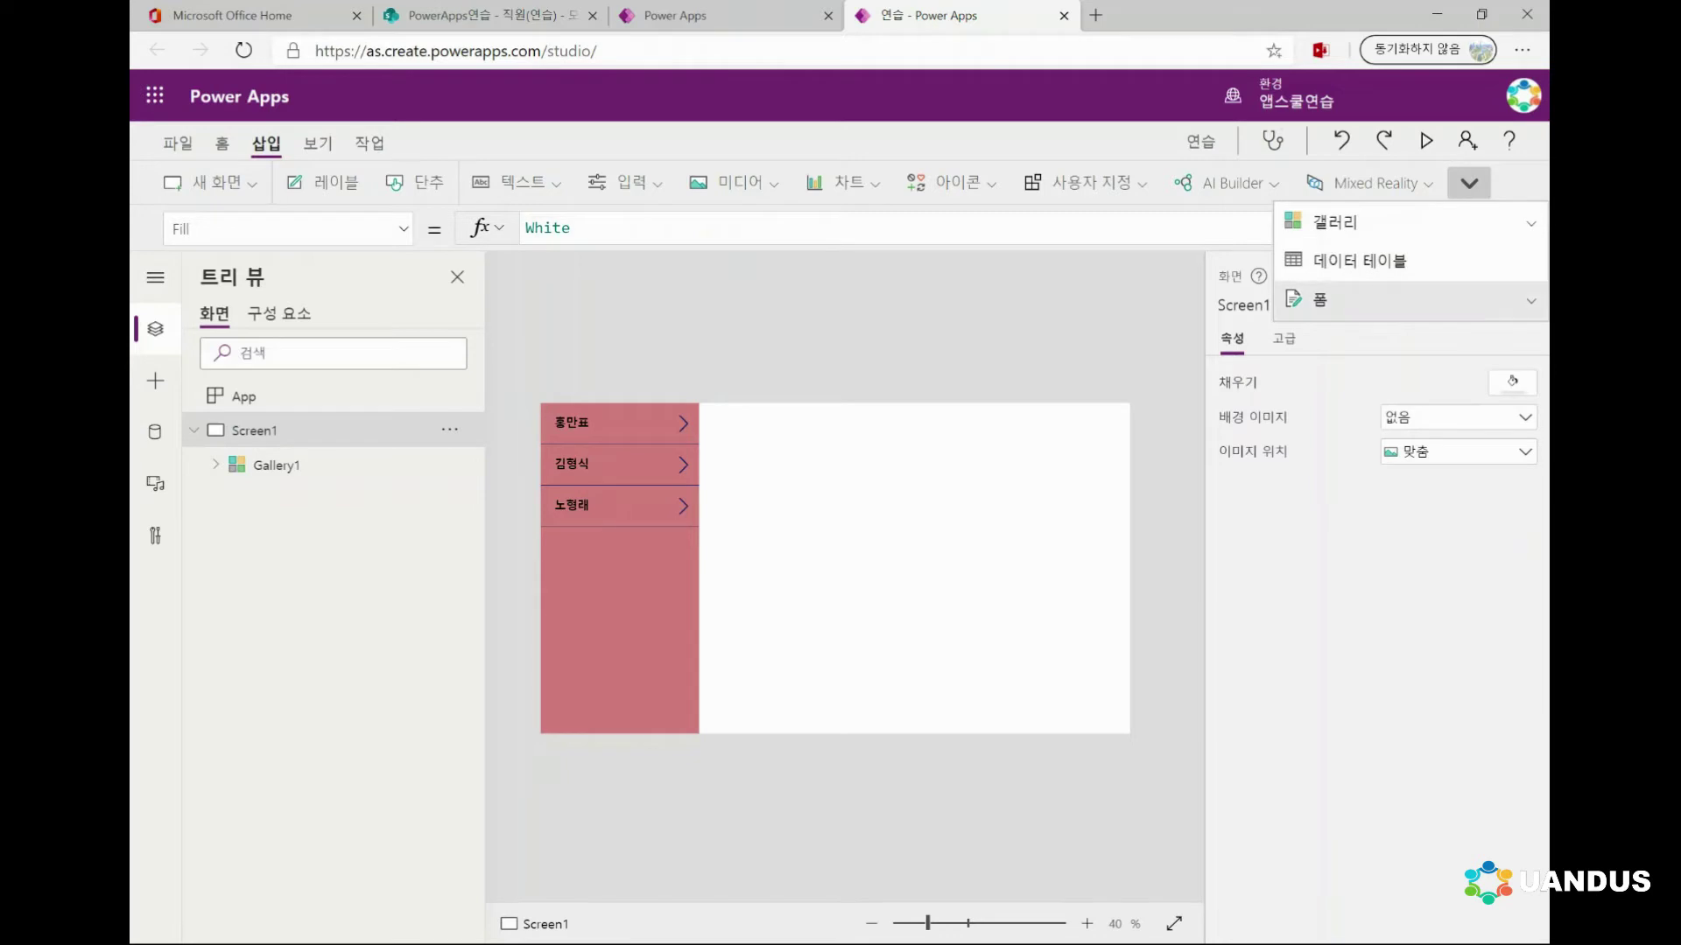
Insert an edit form at X 367, Y 207, sized 999 by 561
left_click(1322, 300)
left_click(1327, 221)
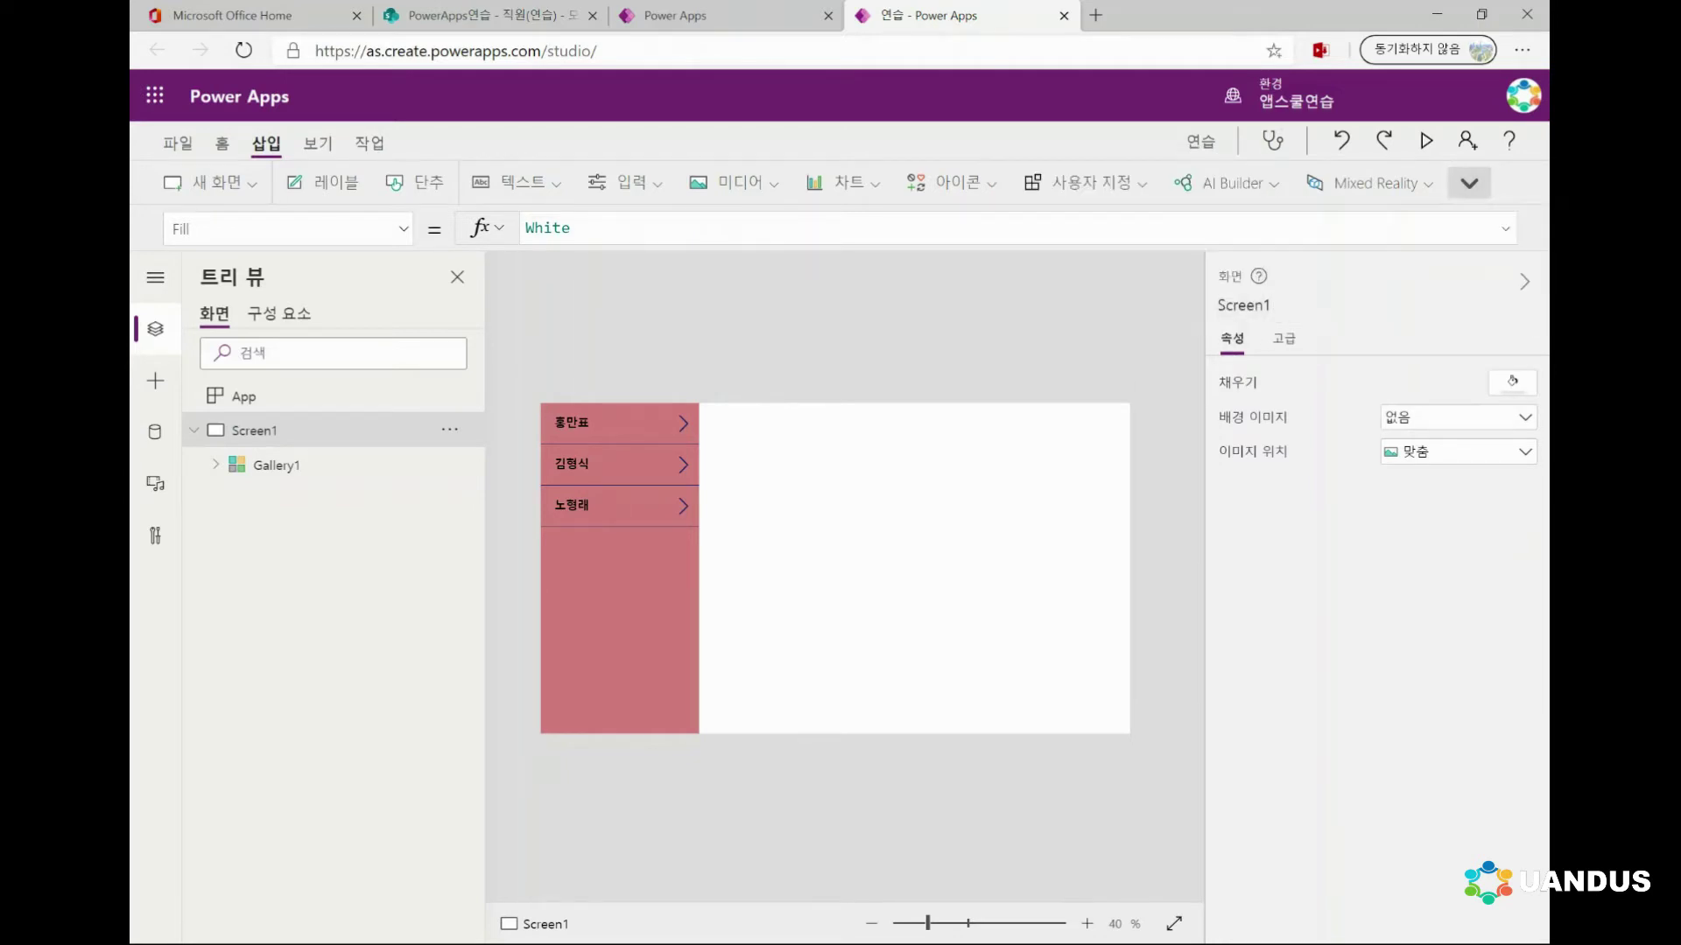
left_click_drag(730, 528, 871, 600)
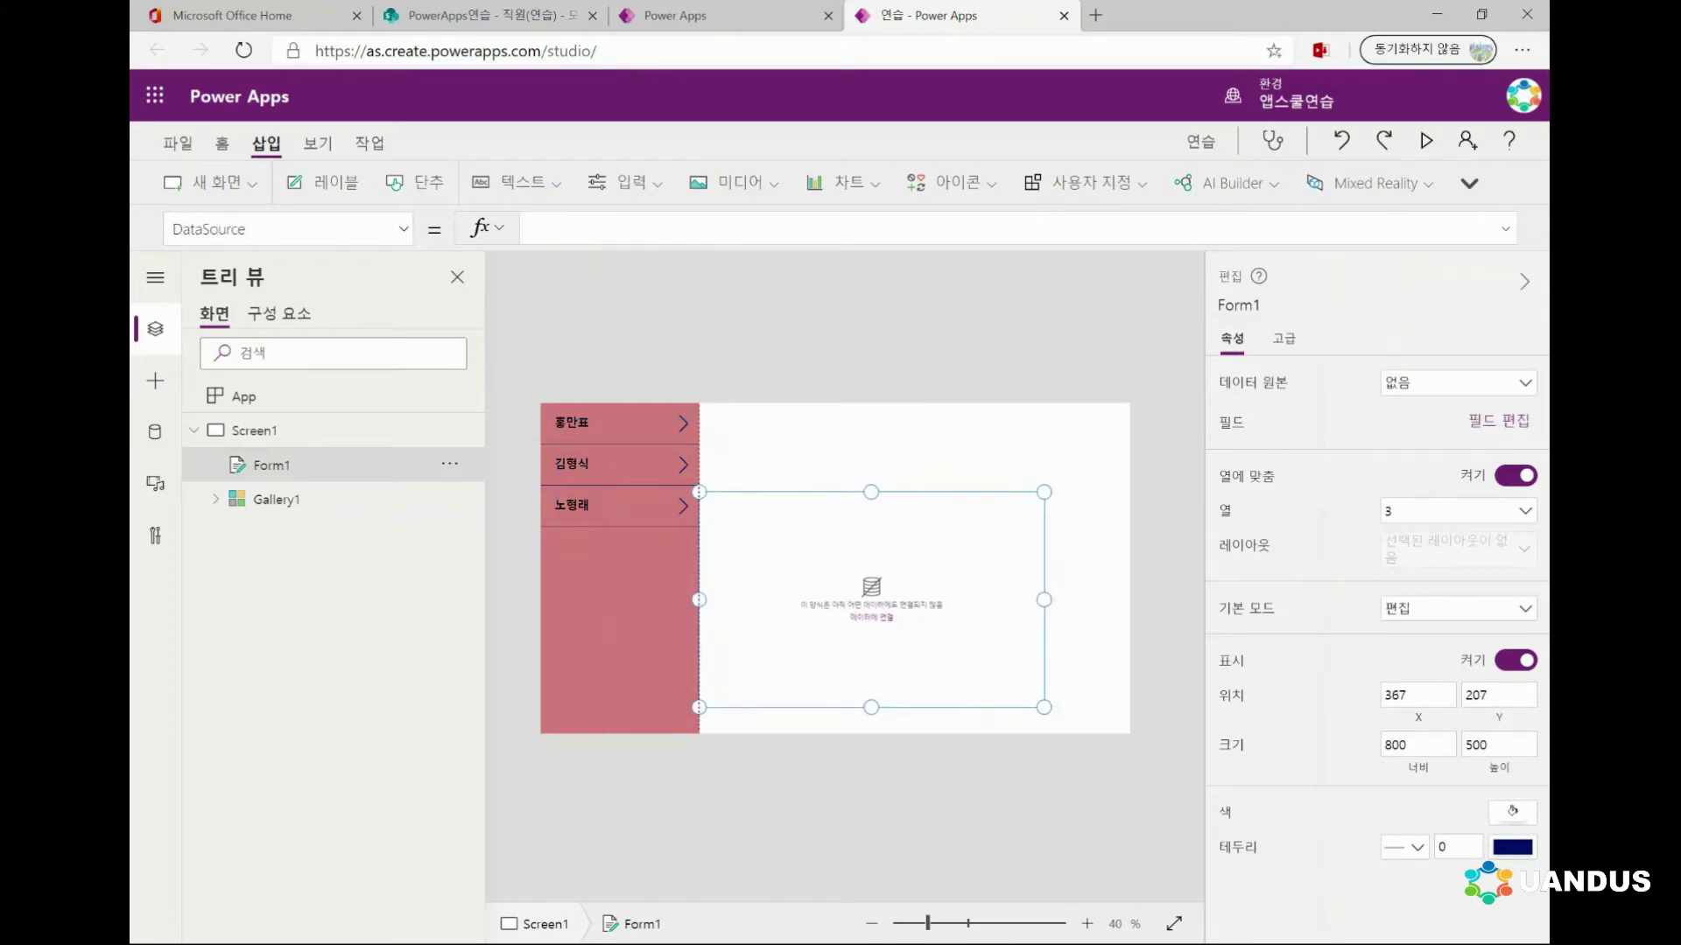
left_click_drag(1044, 707, 1129, 734)
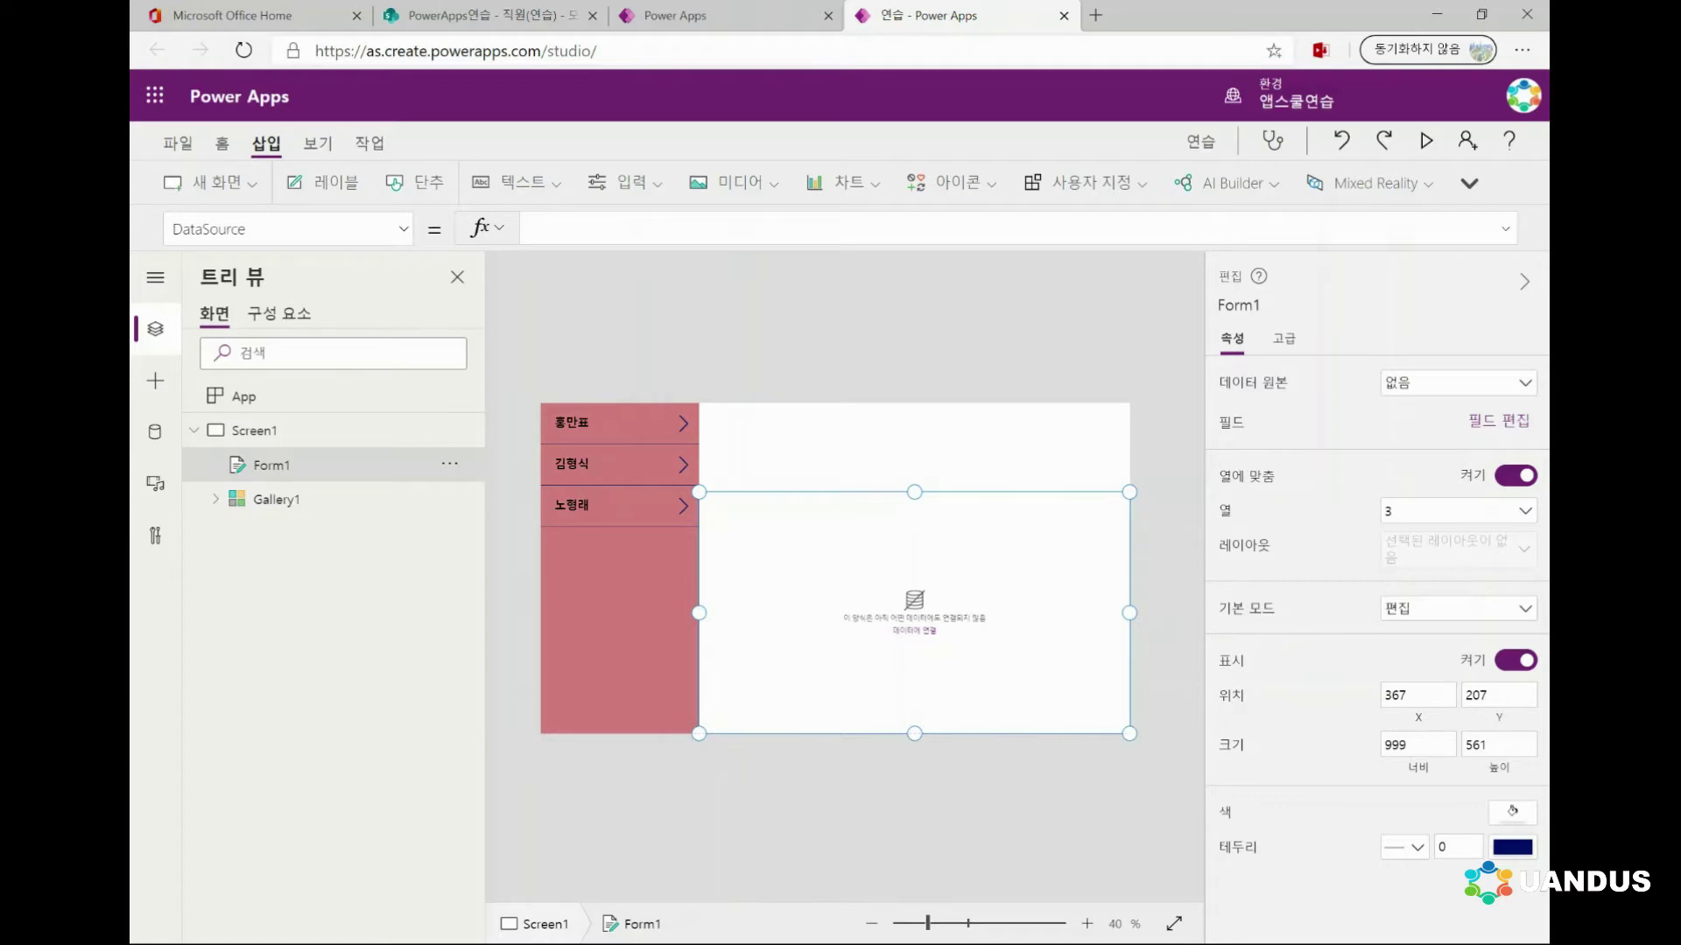
Connect Form1 to the 직원(연습) list and bring up its field list
left_click(1453, 382)
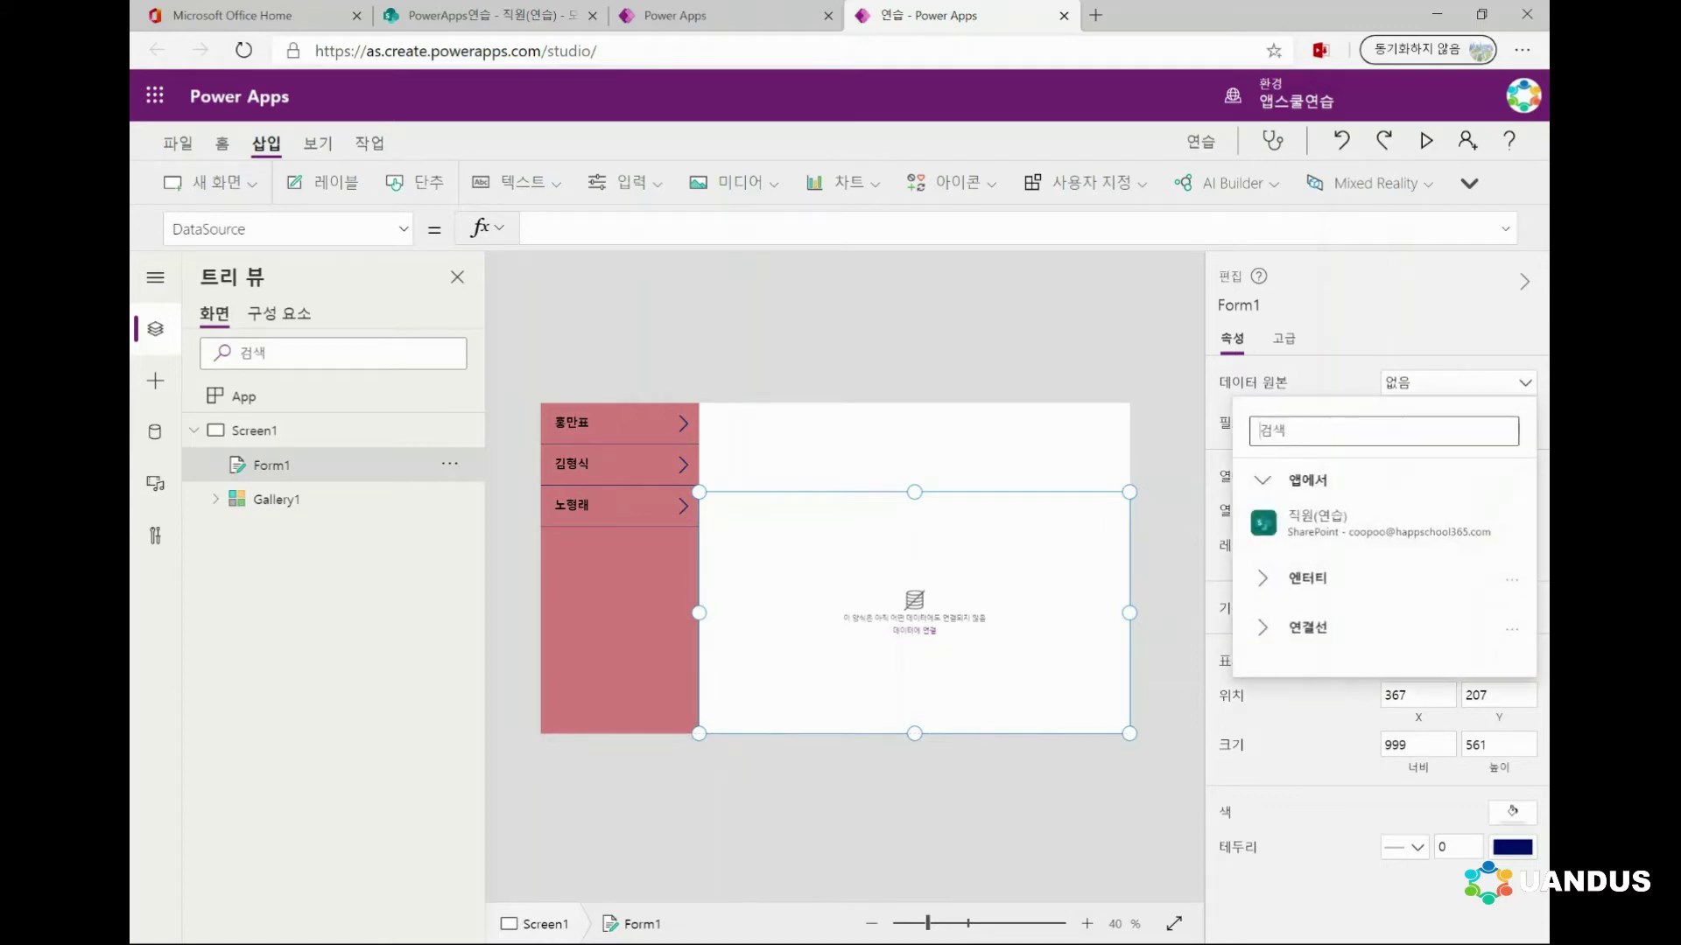
key("Escape")
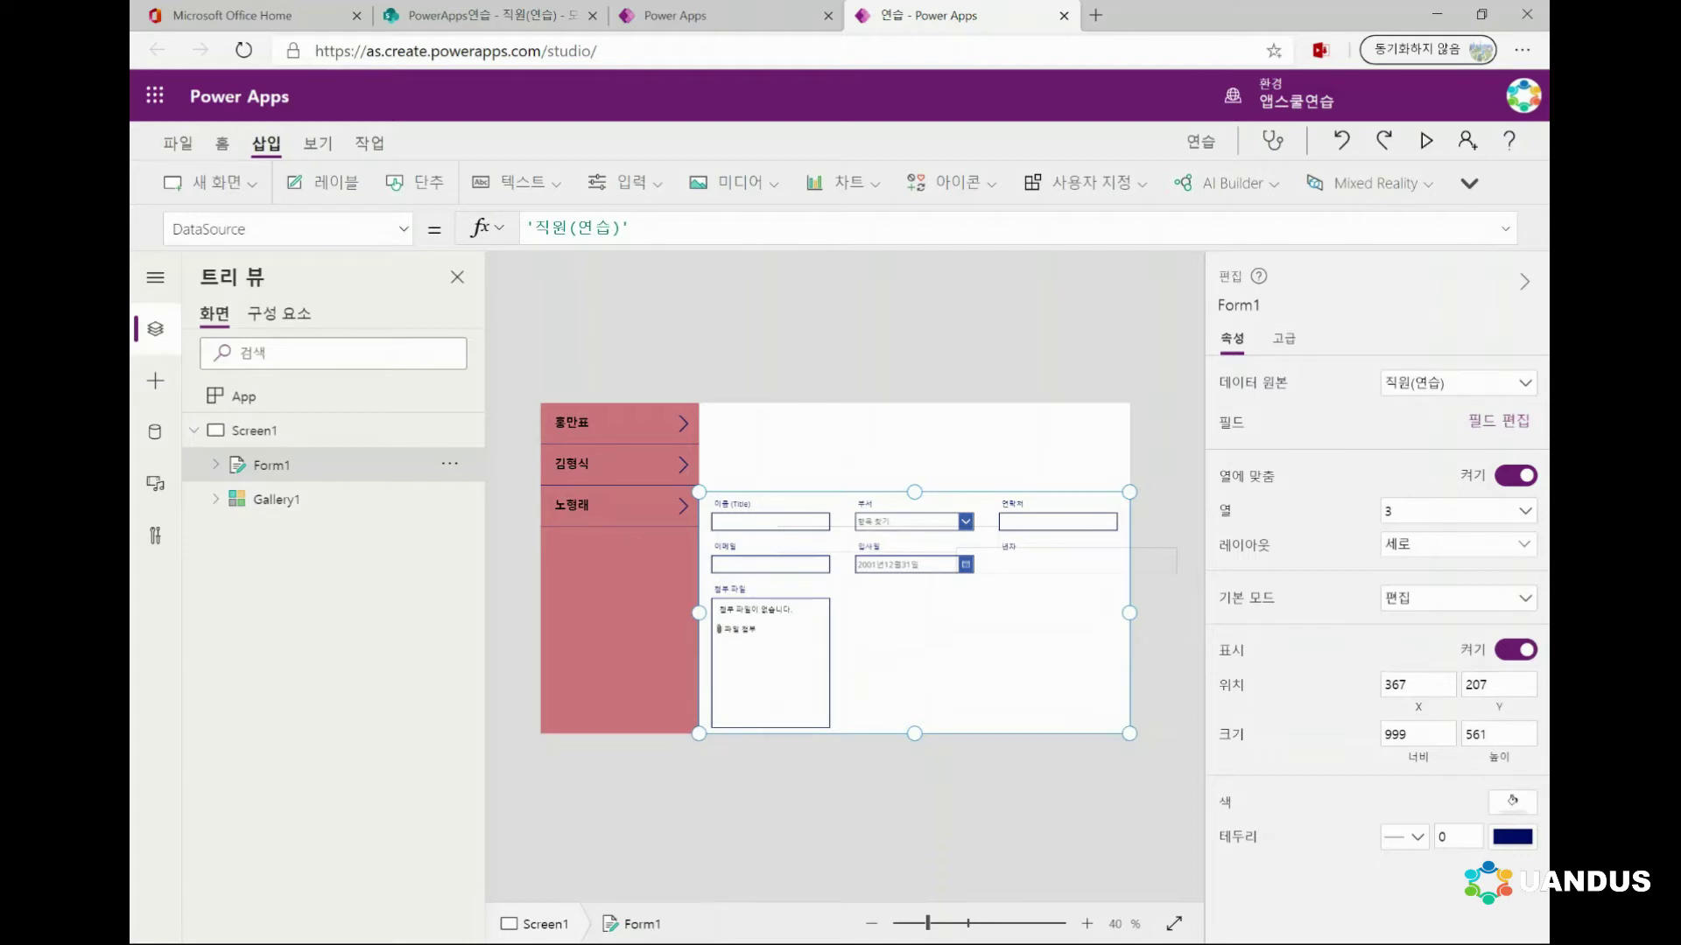
left_click(275, 499)
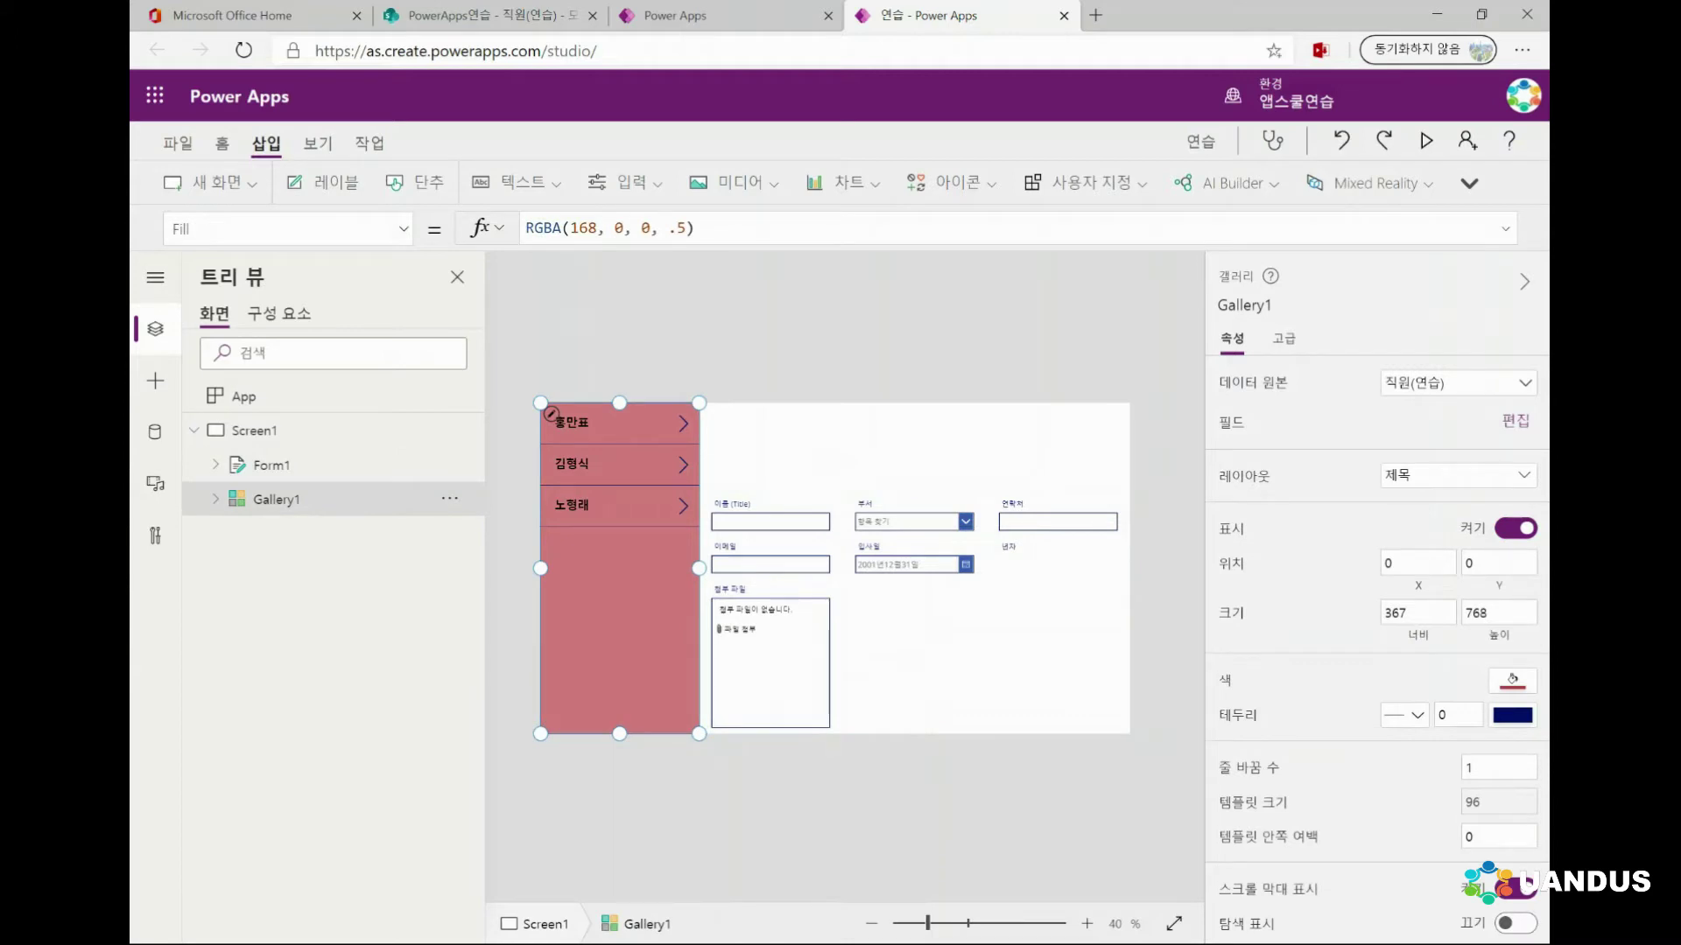
left_click(271, 465)
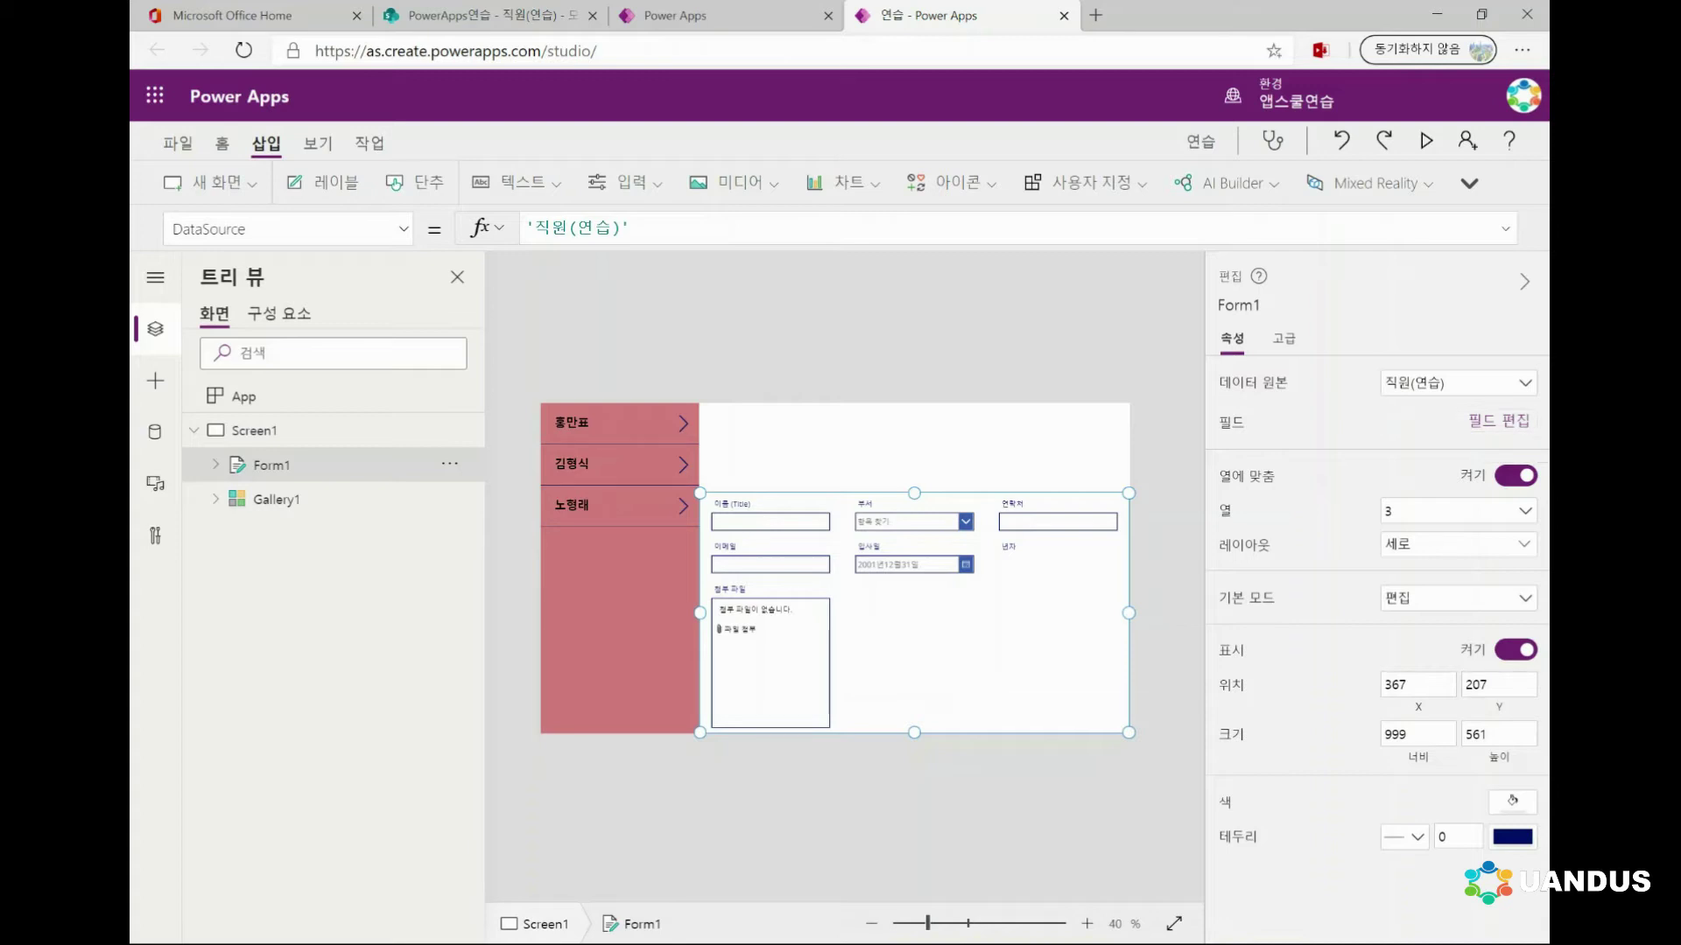
left_click(1497, 421)
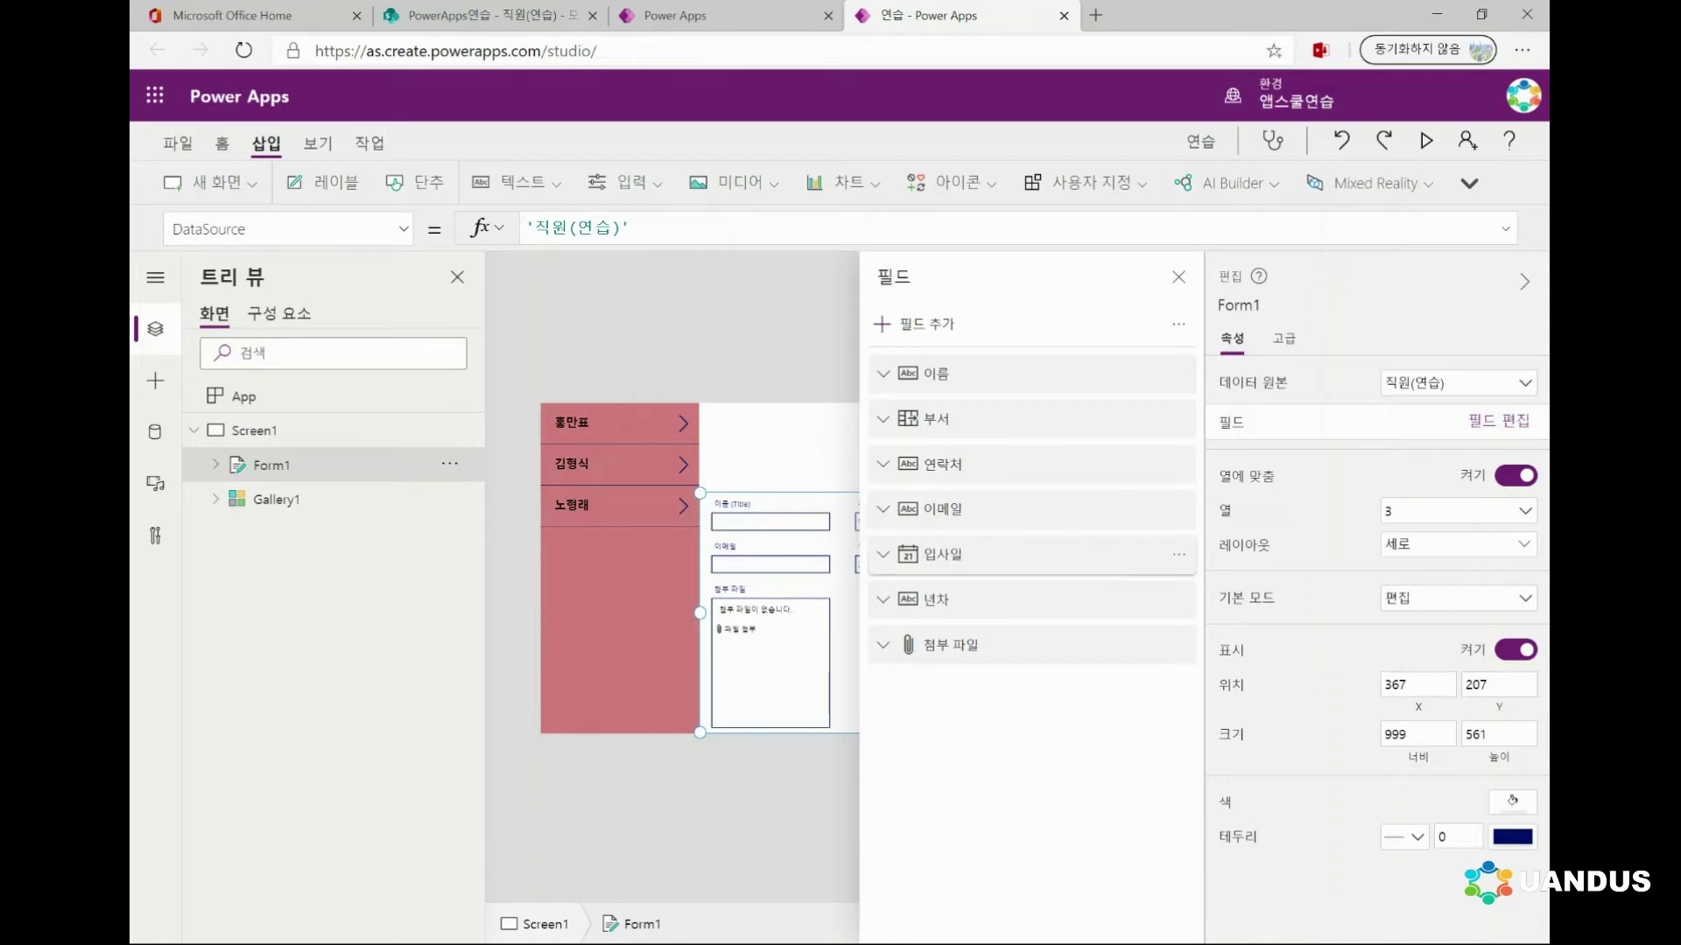
Remove the 첨부 파일 field from the form
left_click(1179, 645)
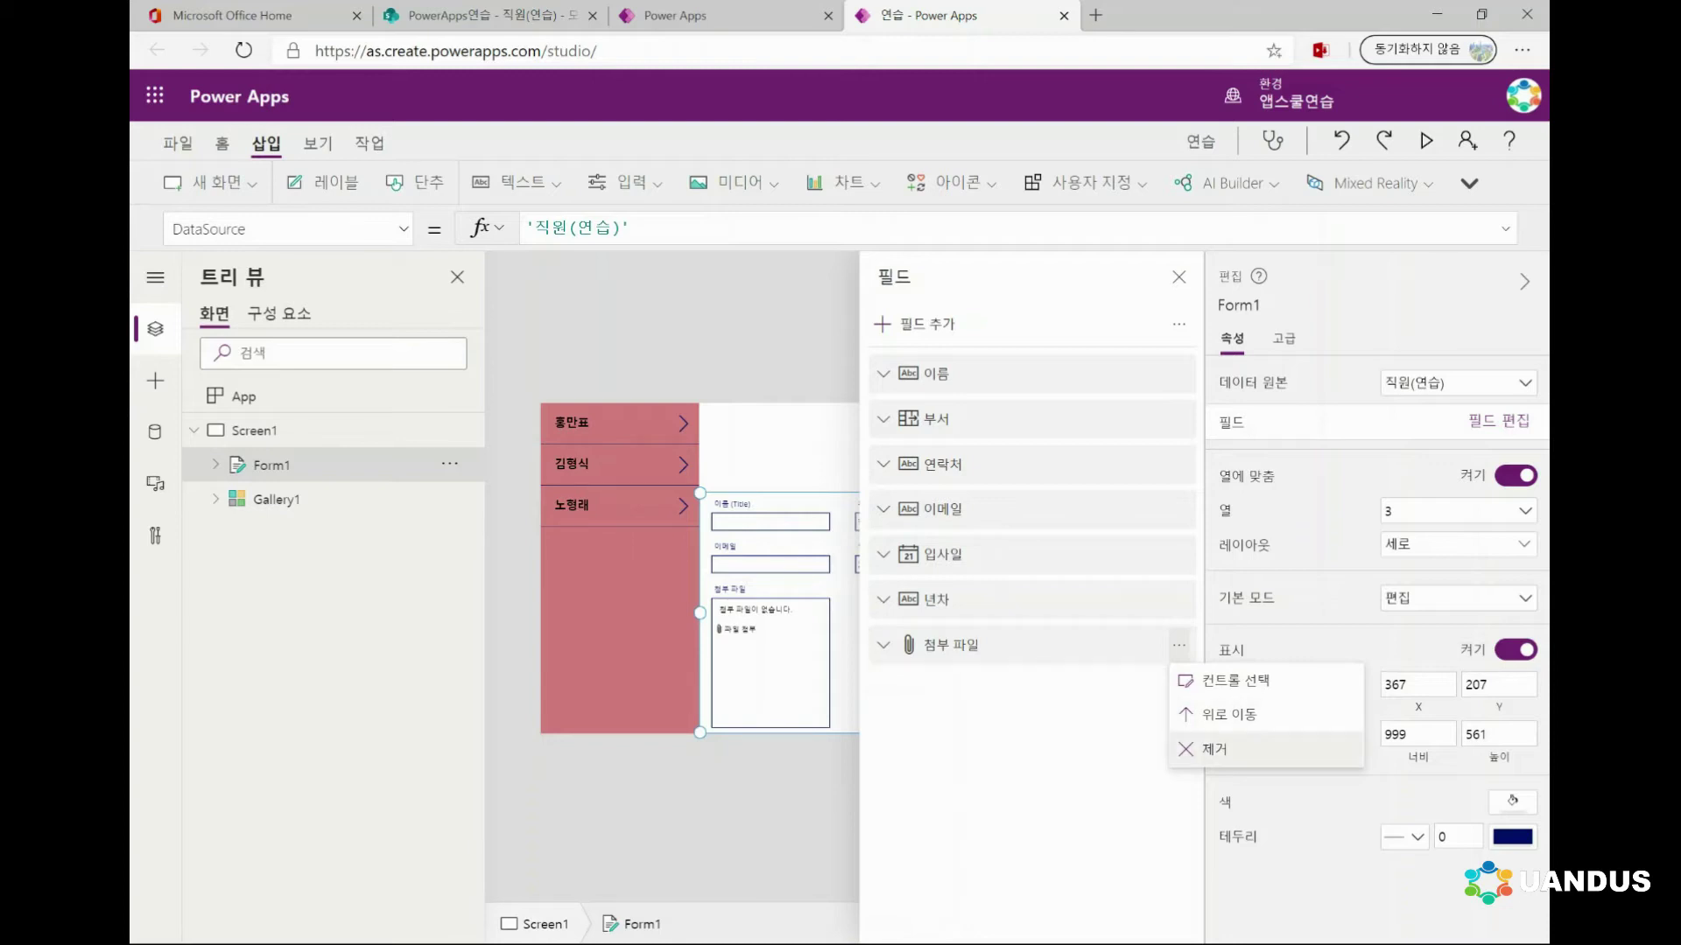
left_click(1215, 749)
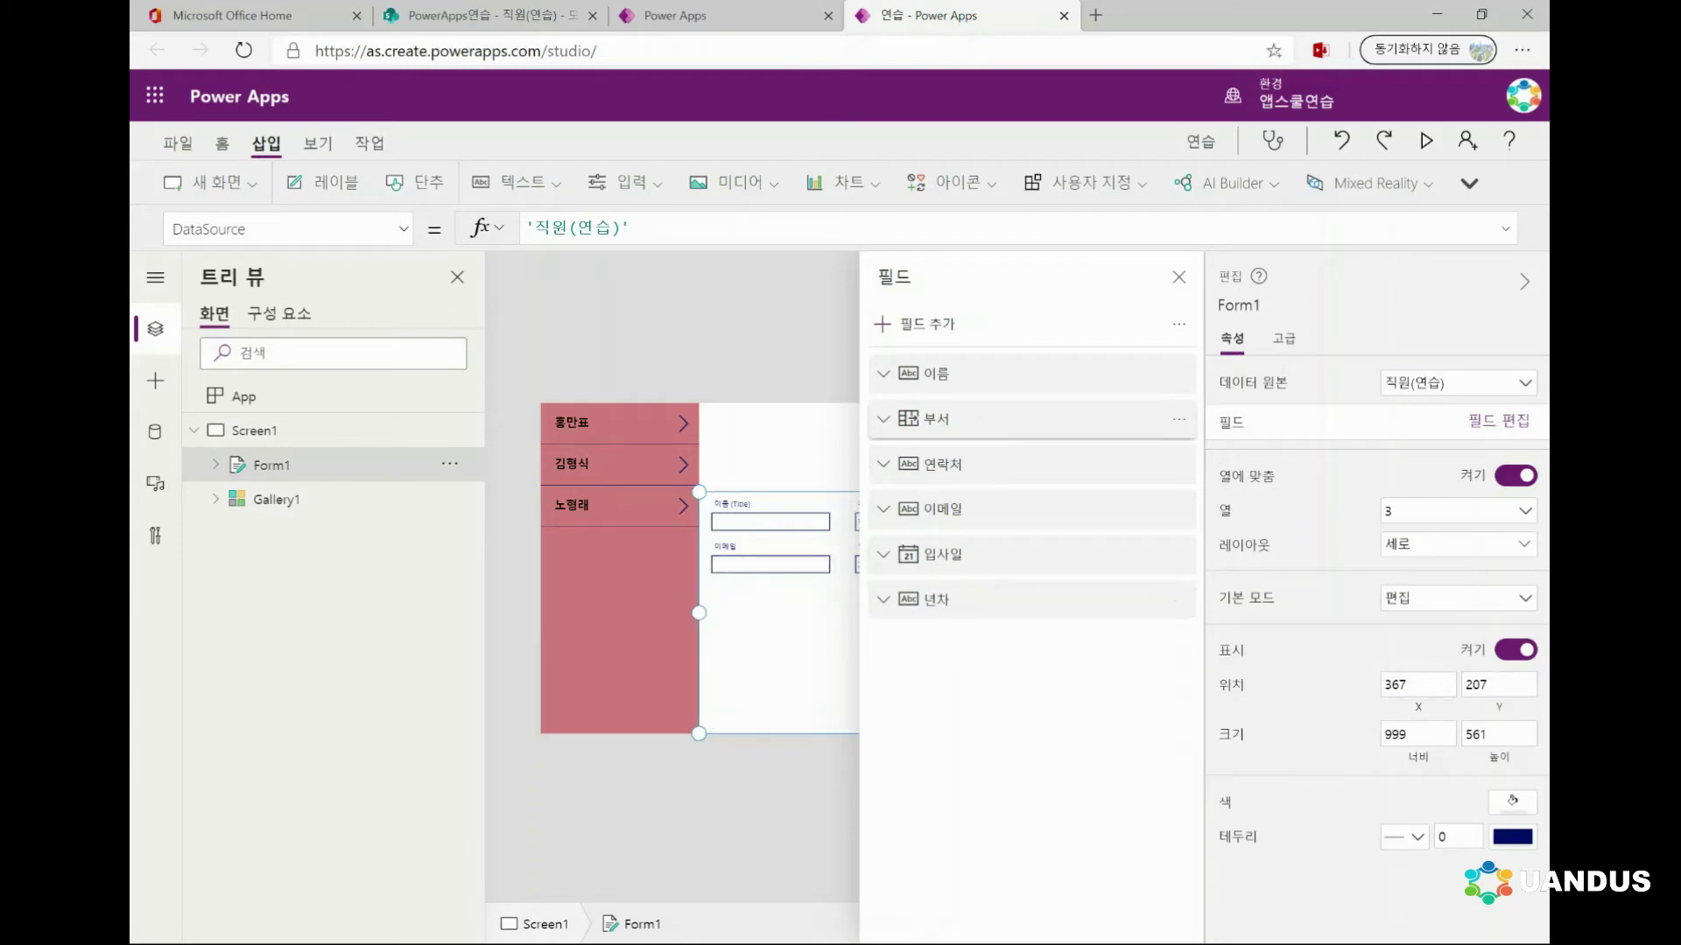
left_click(906, 324)
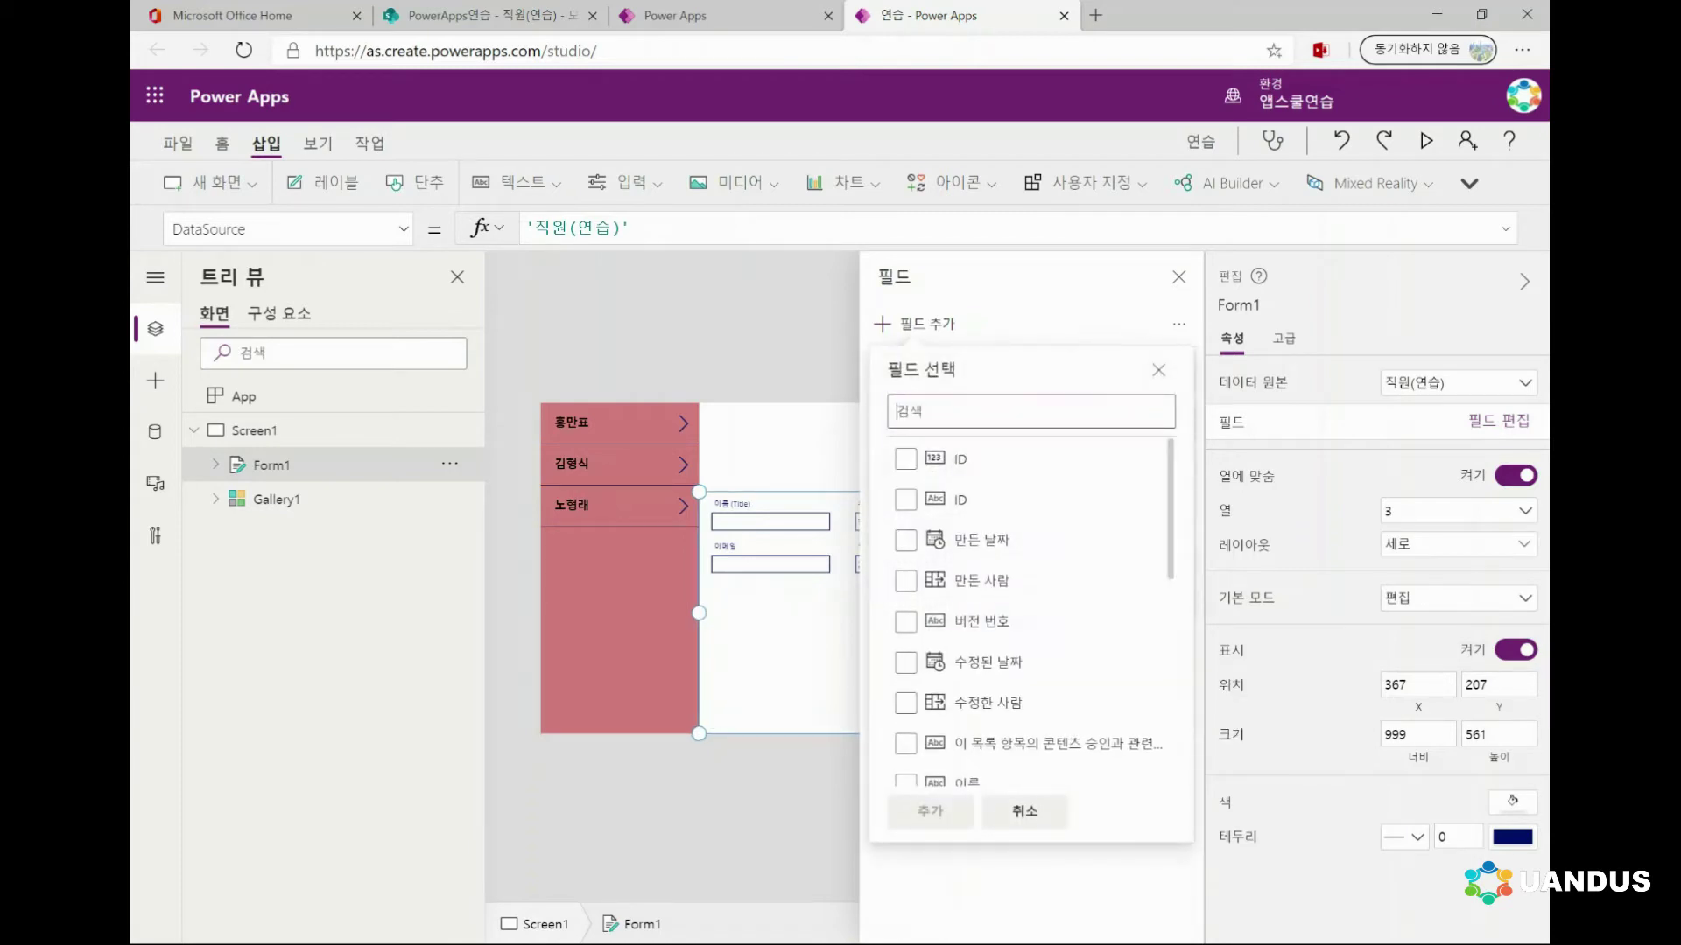
left_click(1024, 811)
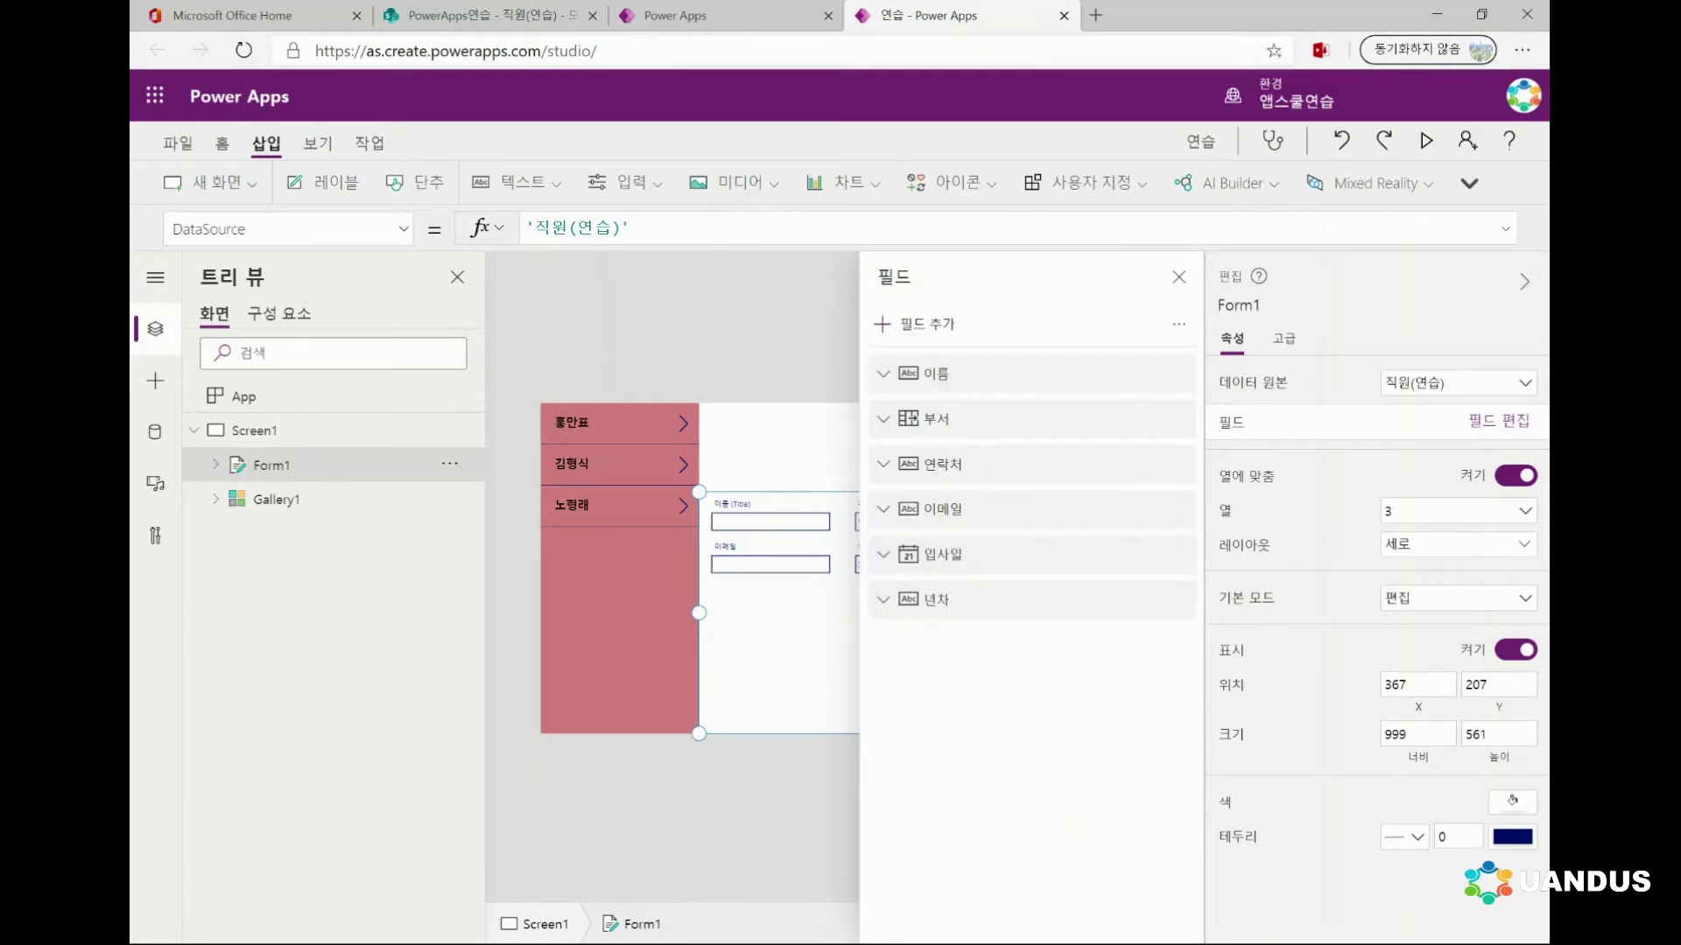
Browse the extra fields, including 만든 날짜, and cancel without adding any
left_click(915, 323)
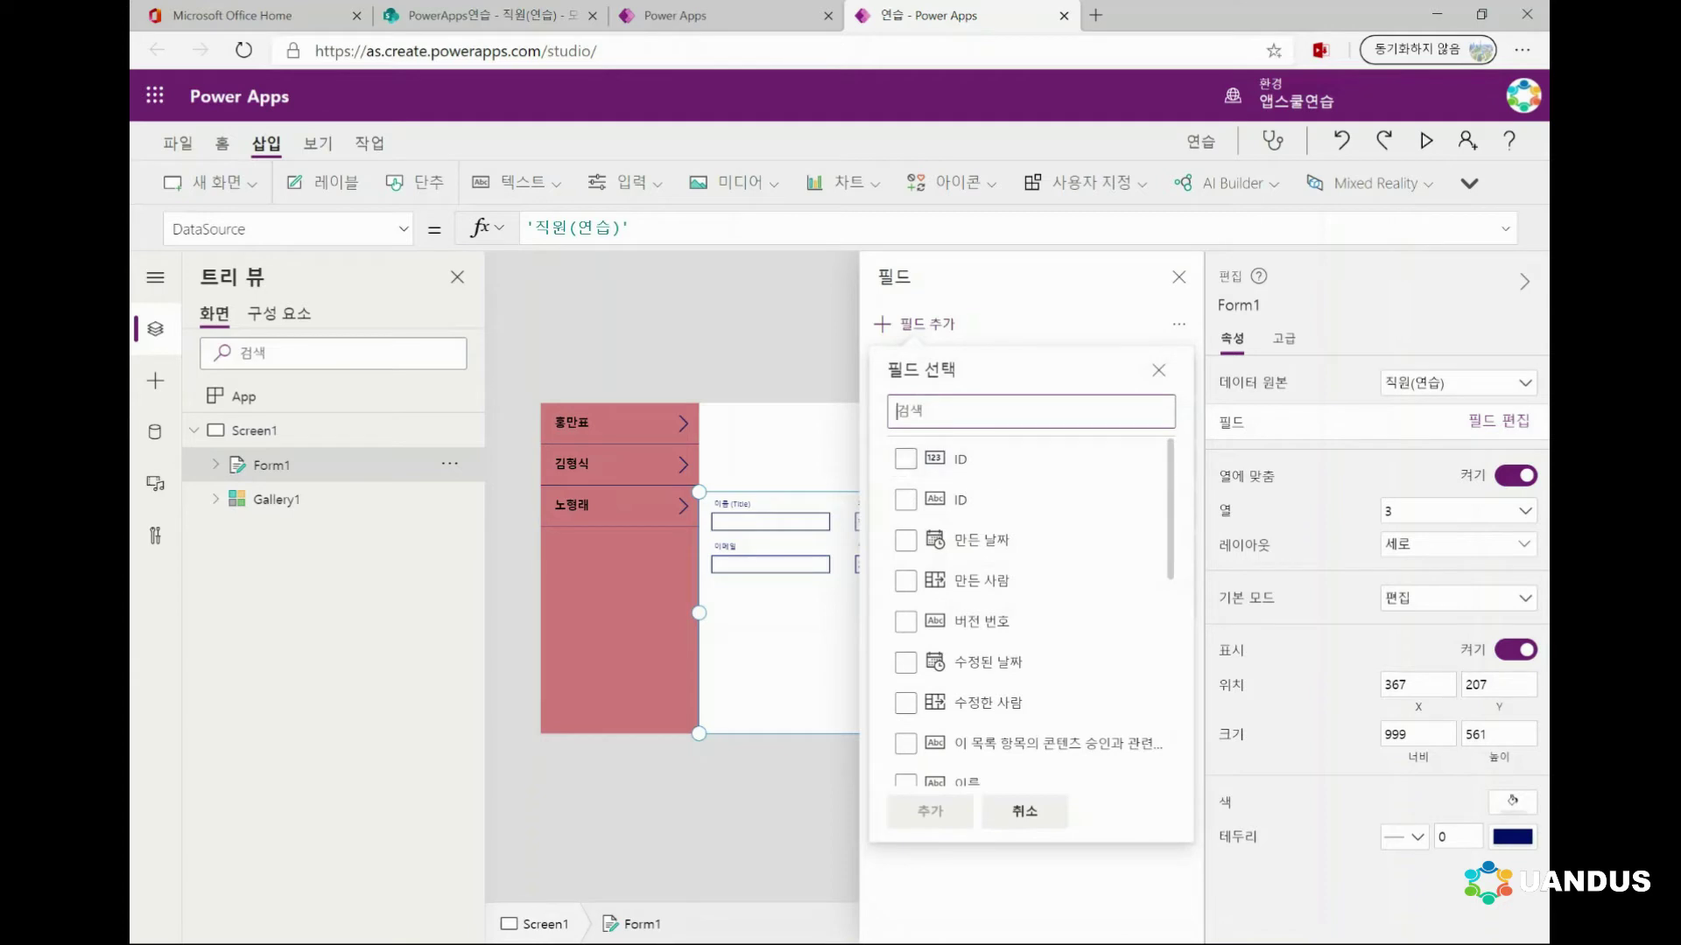
scroll(1030, 612, "down", 2)
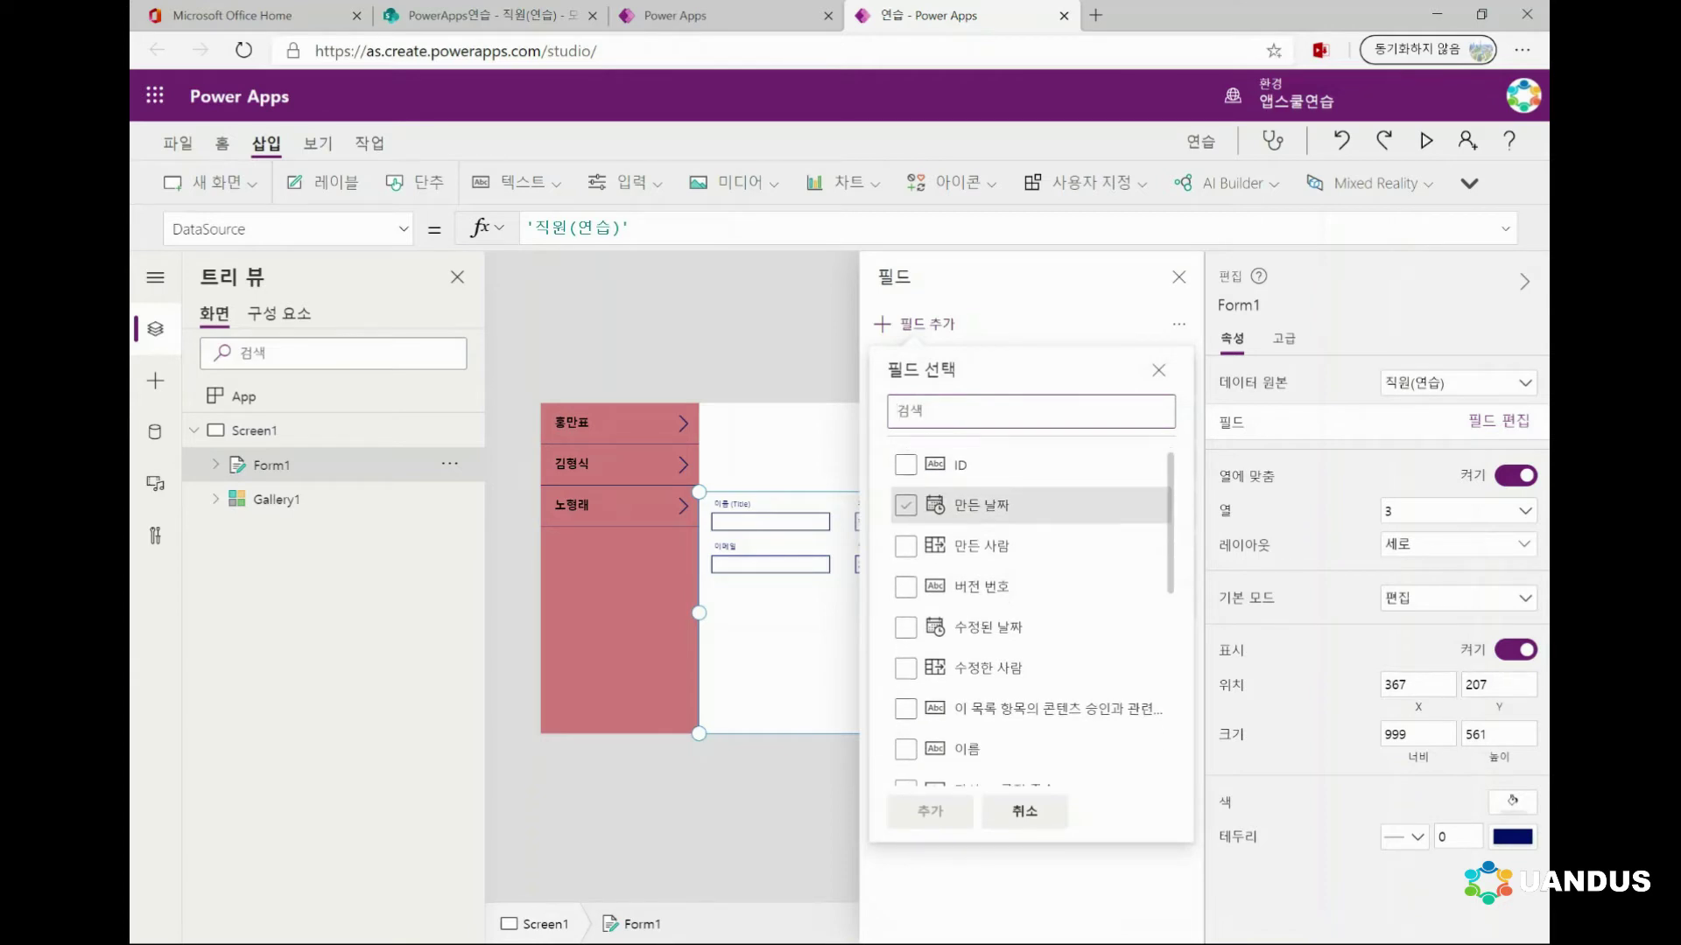
left_click(905, 509)
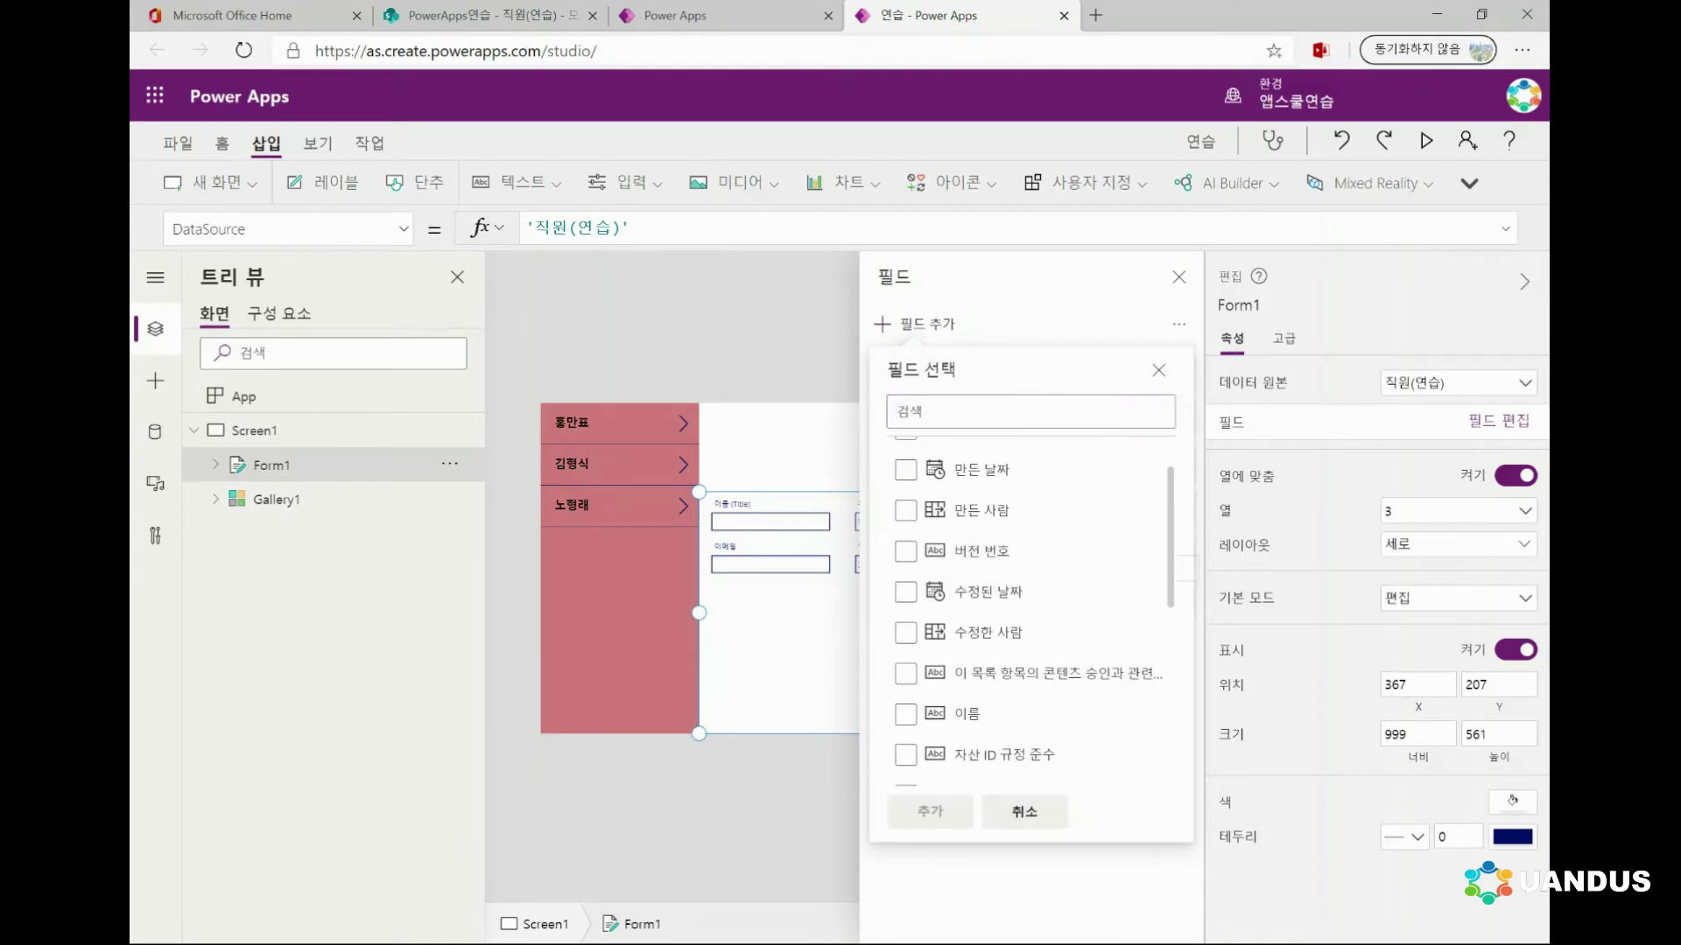
left_click(1024, 811)
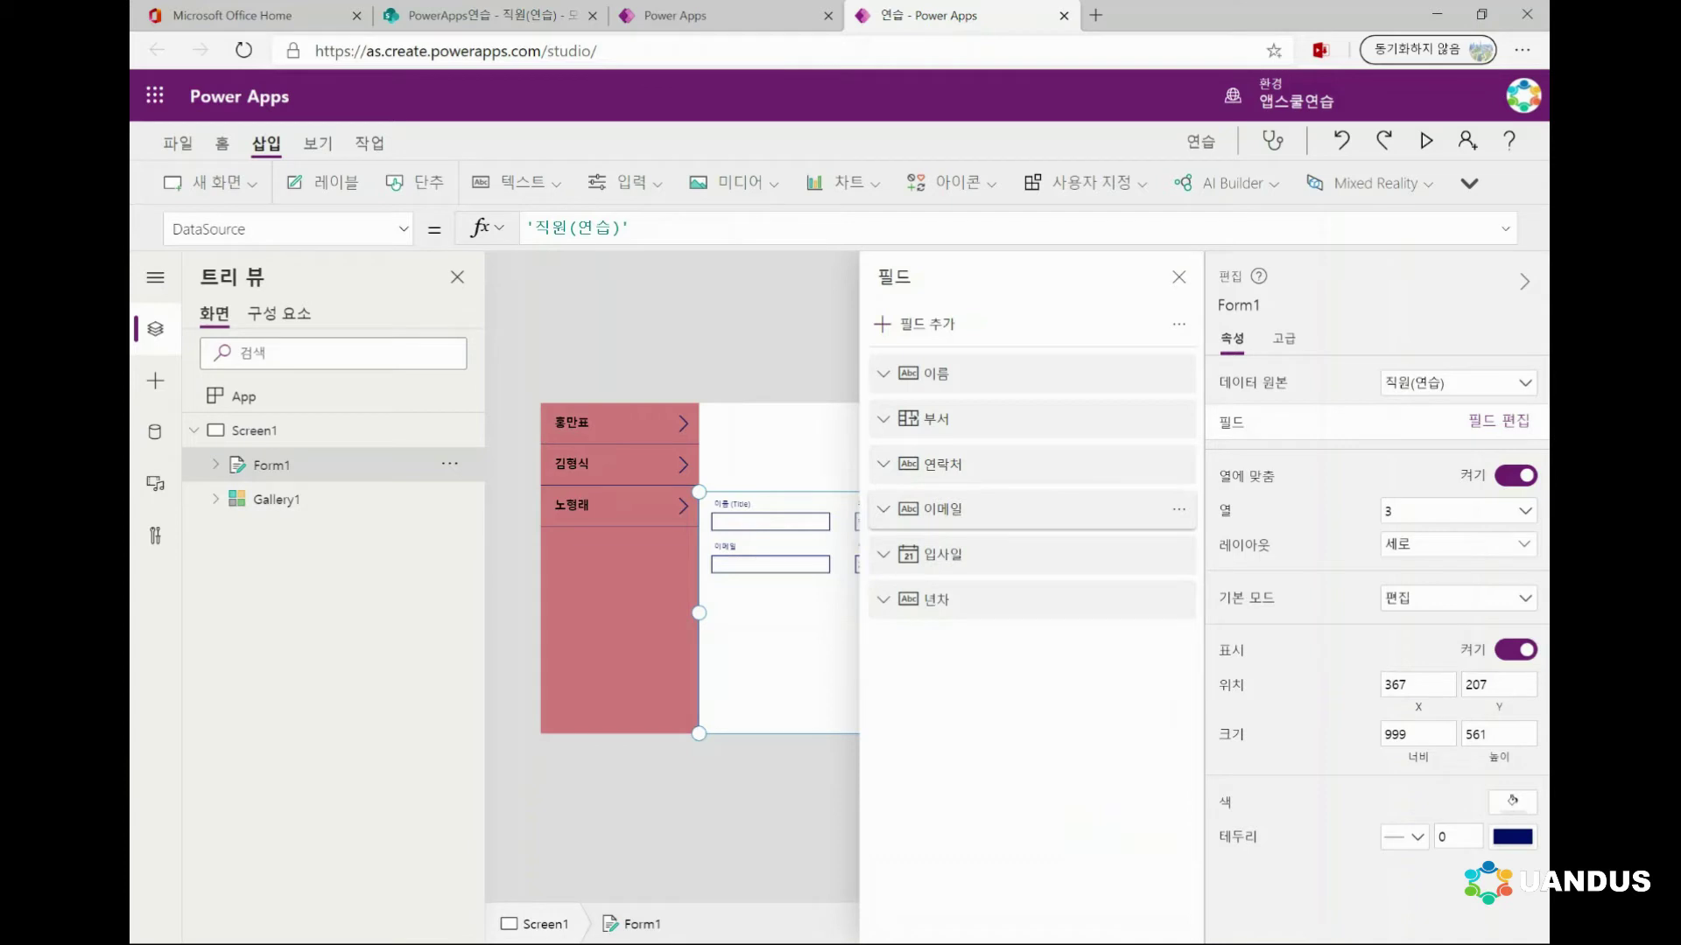
left_click(914, 324)
scroll(1033, 561, "down", 2)
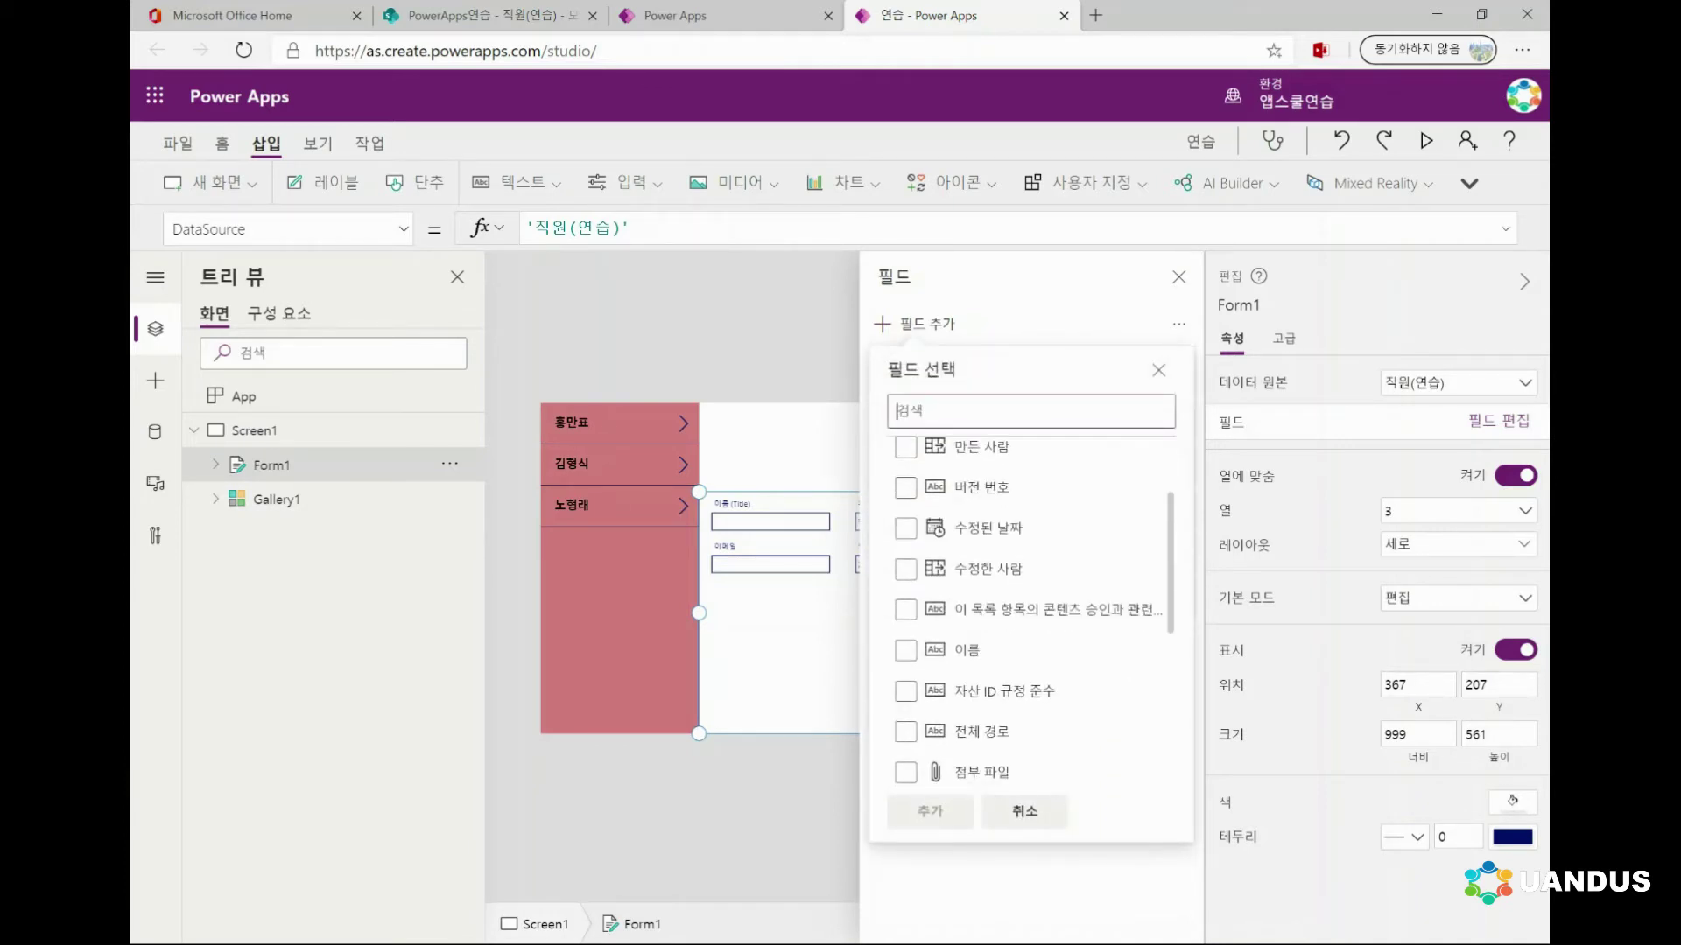
scroll(1033, 613, "down", 1)
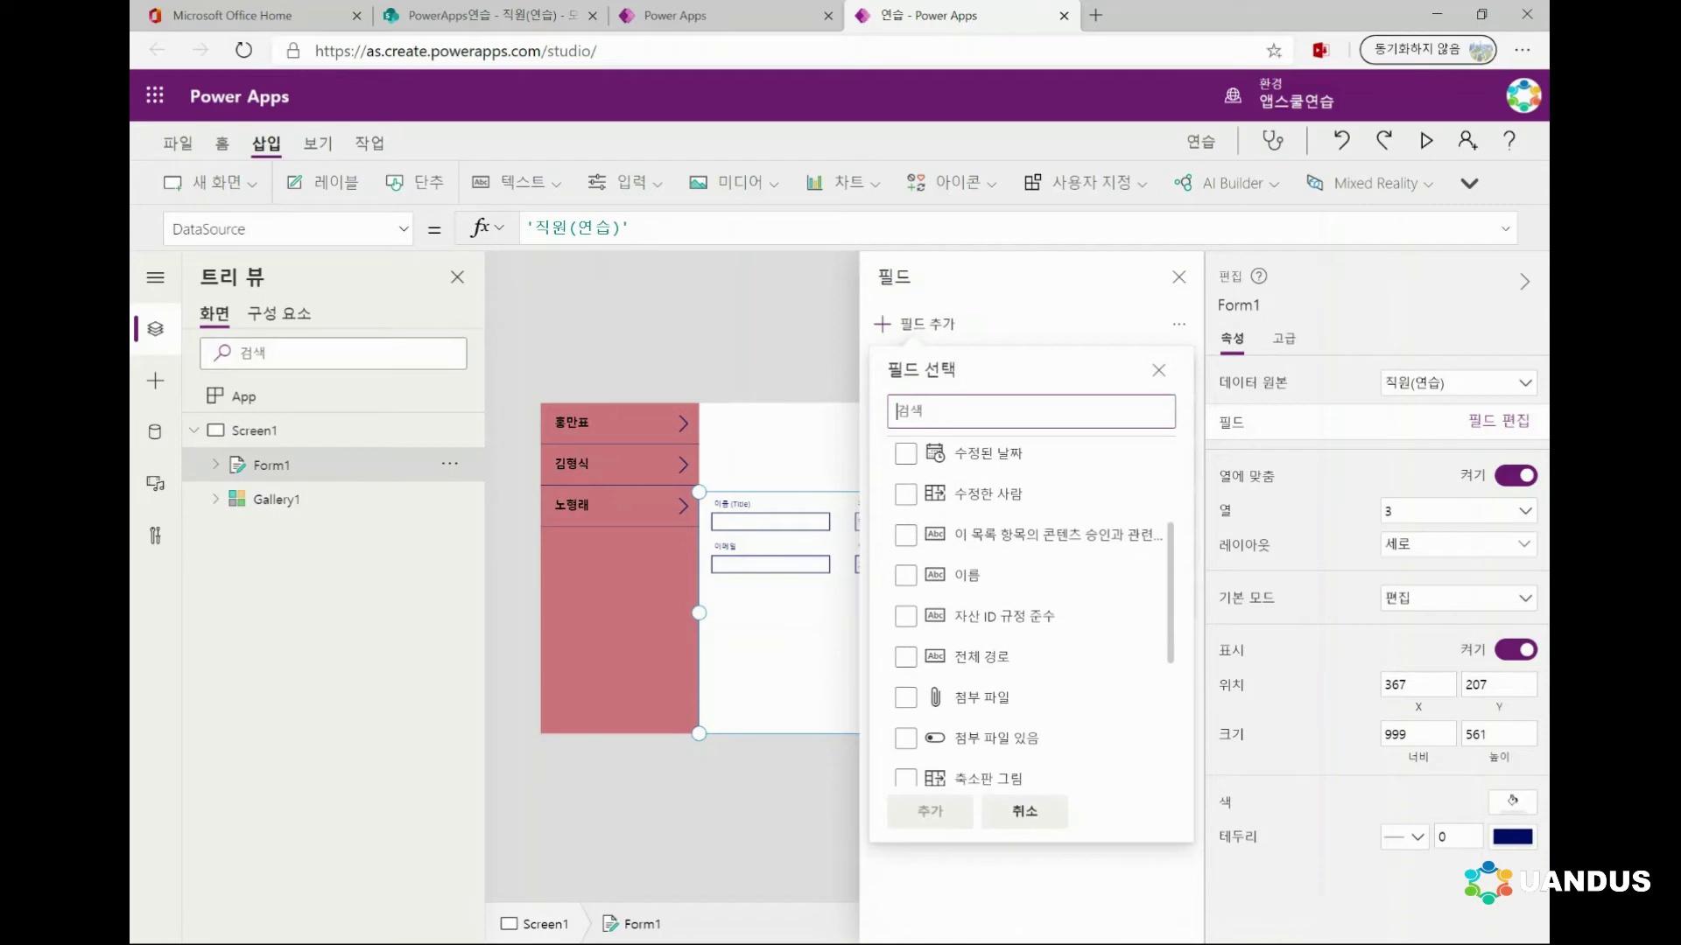
scroll(1033, 612, "down", 1)
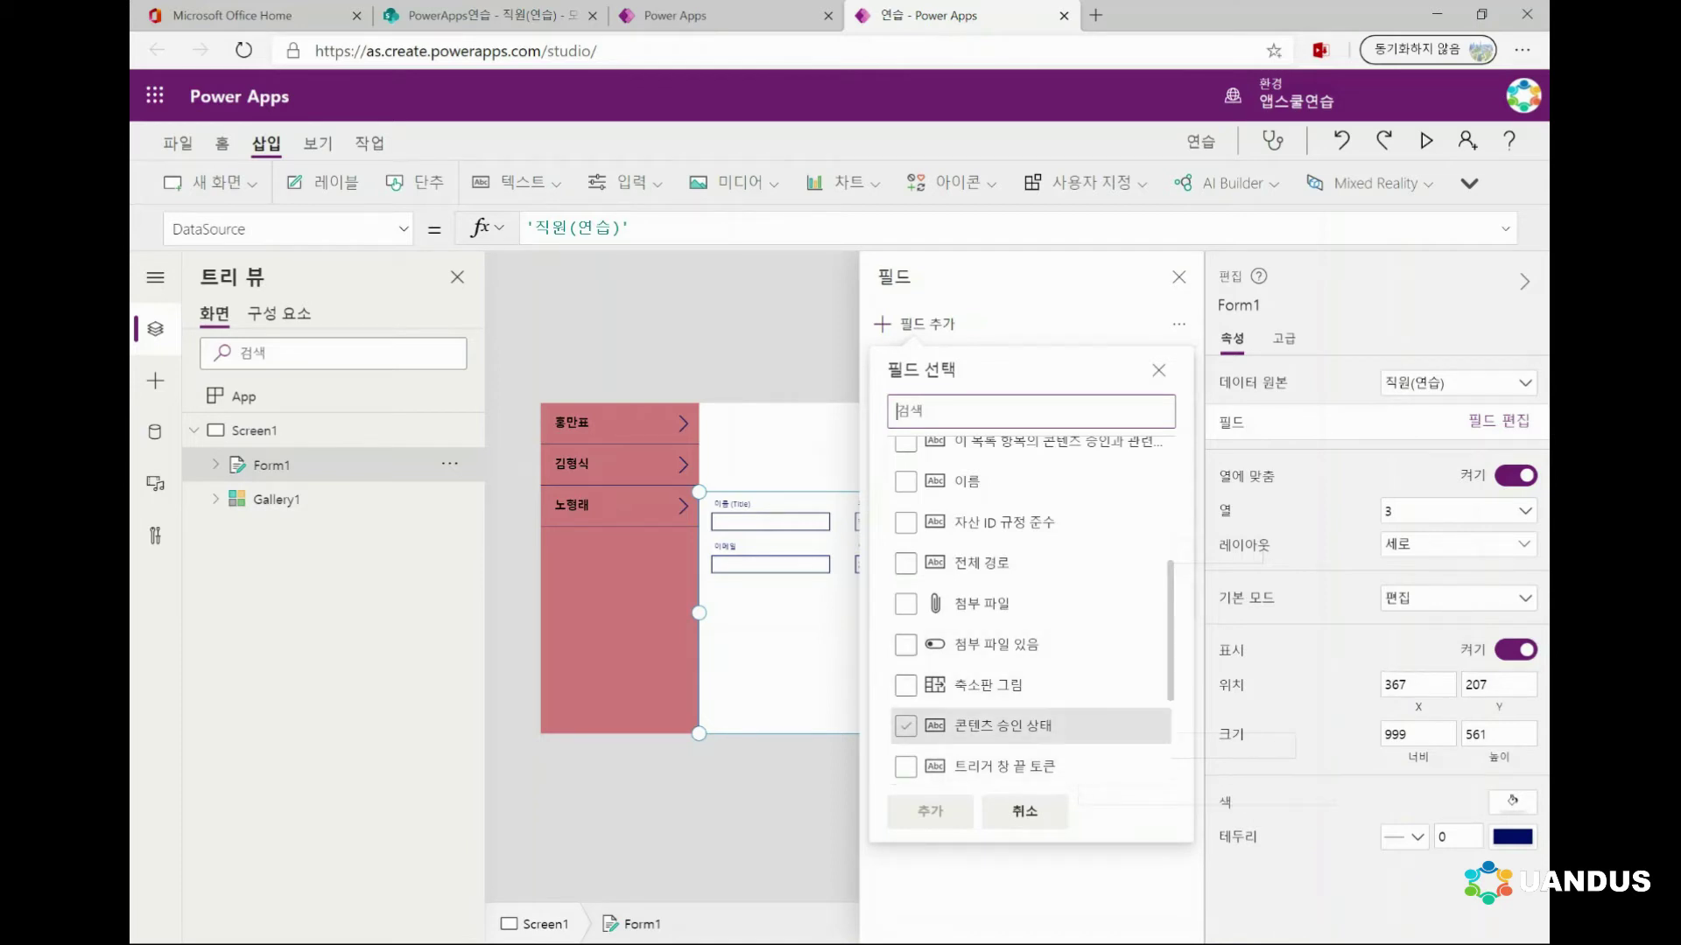
left_click(1024, 812)
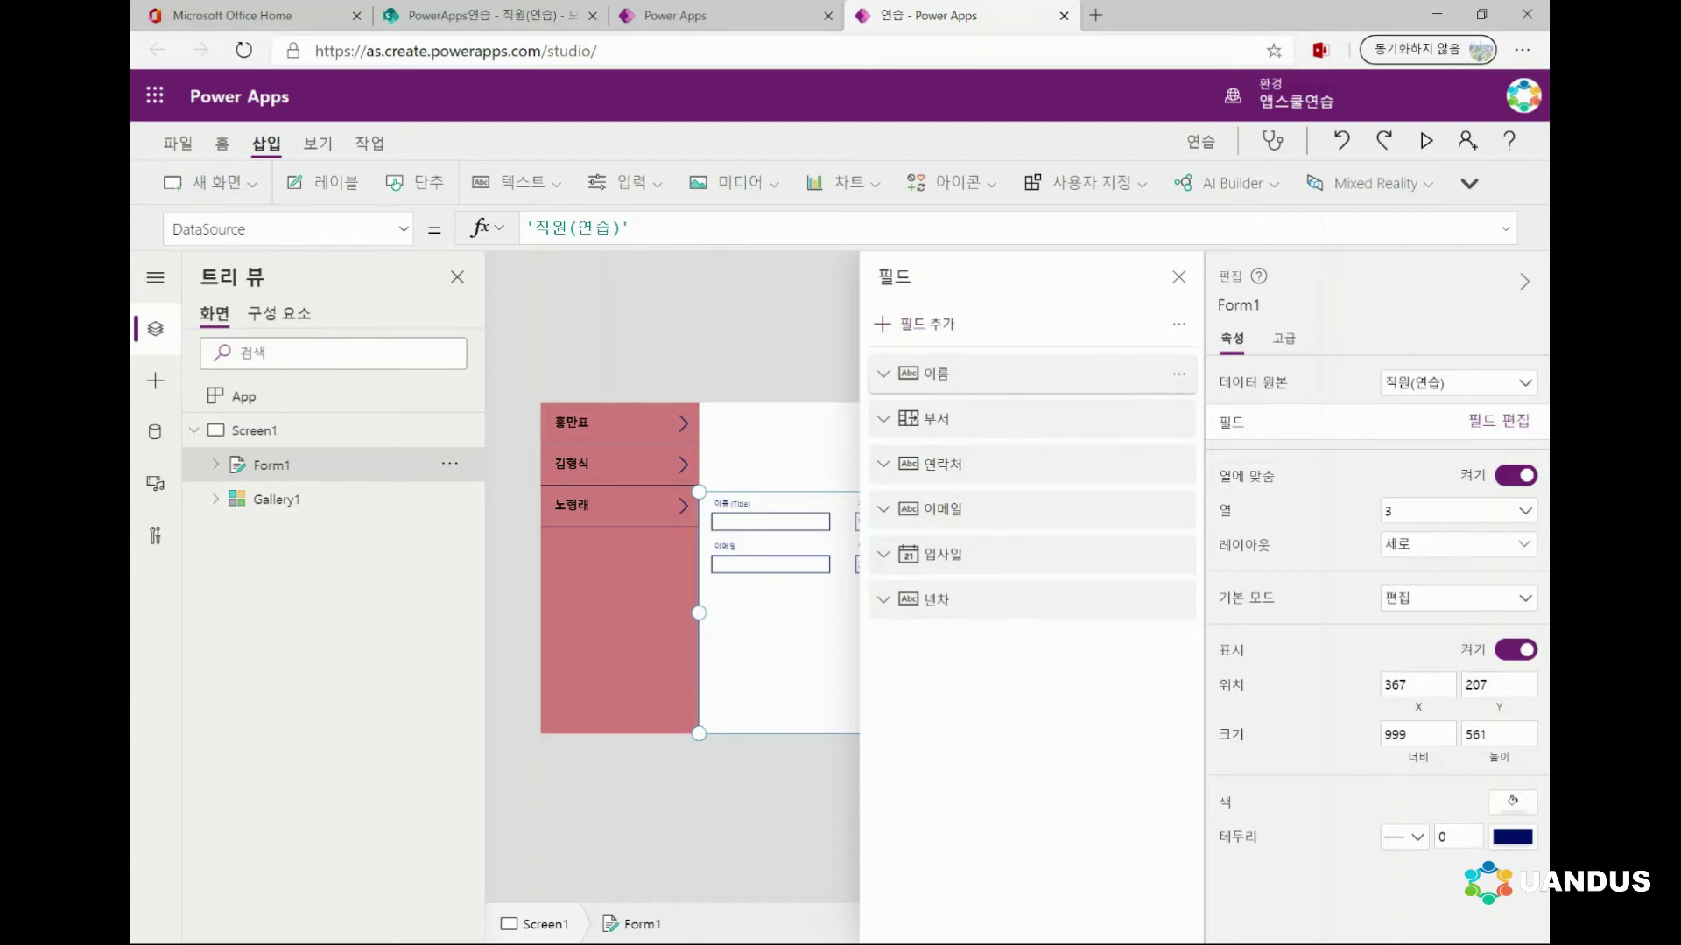
Expand and collapse the 이름 field card, then close the Fields pane to reveal the form
left_click(883, 374)
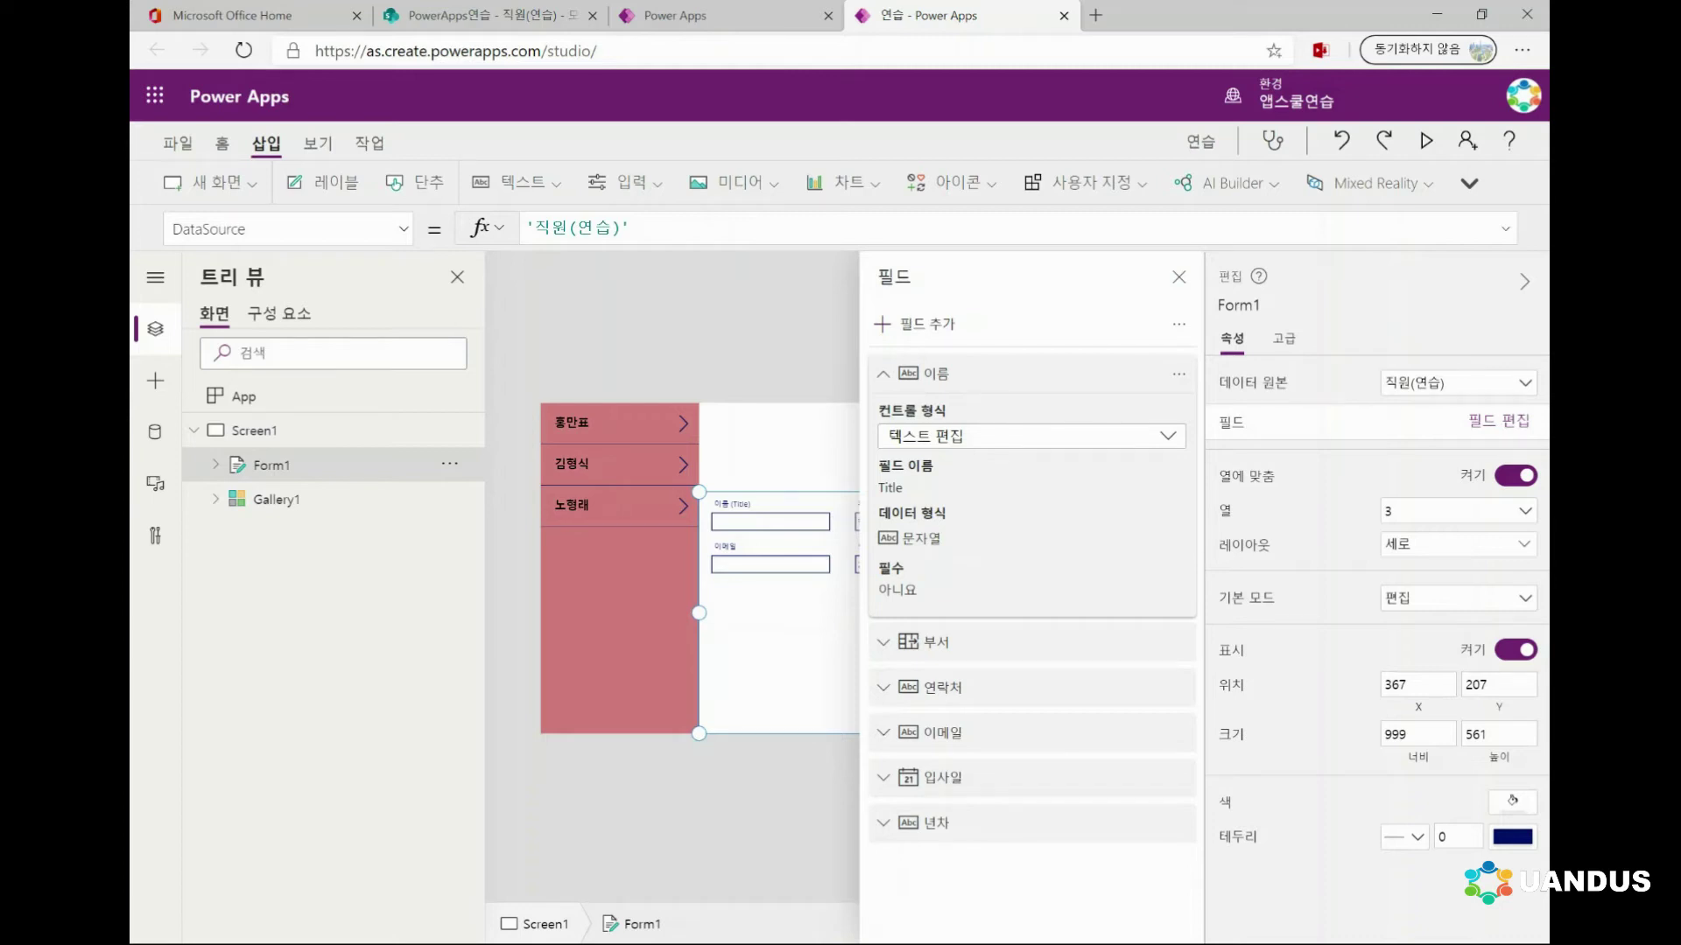
left_click(928, 374)
left_click(1179, 276)
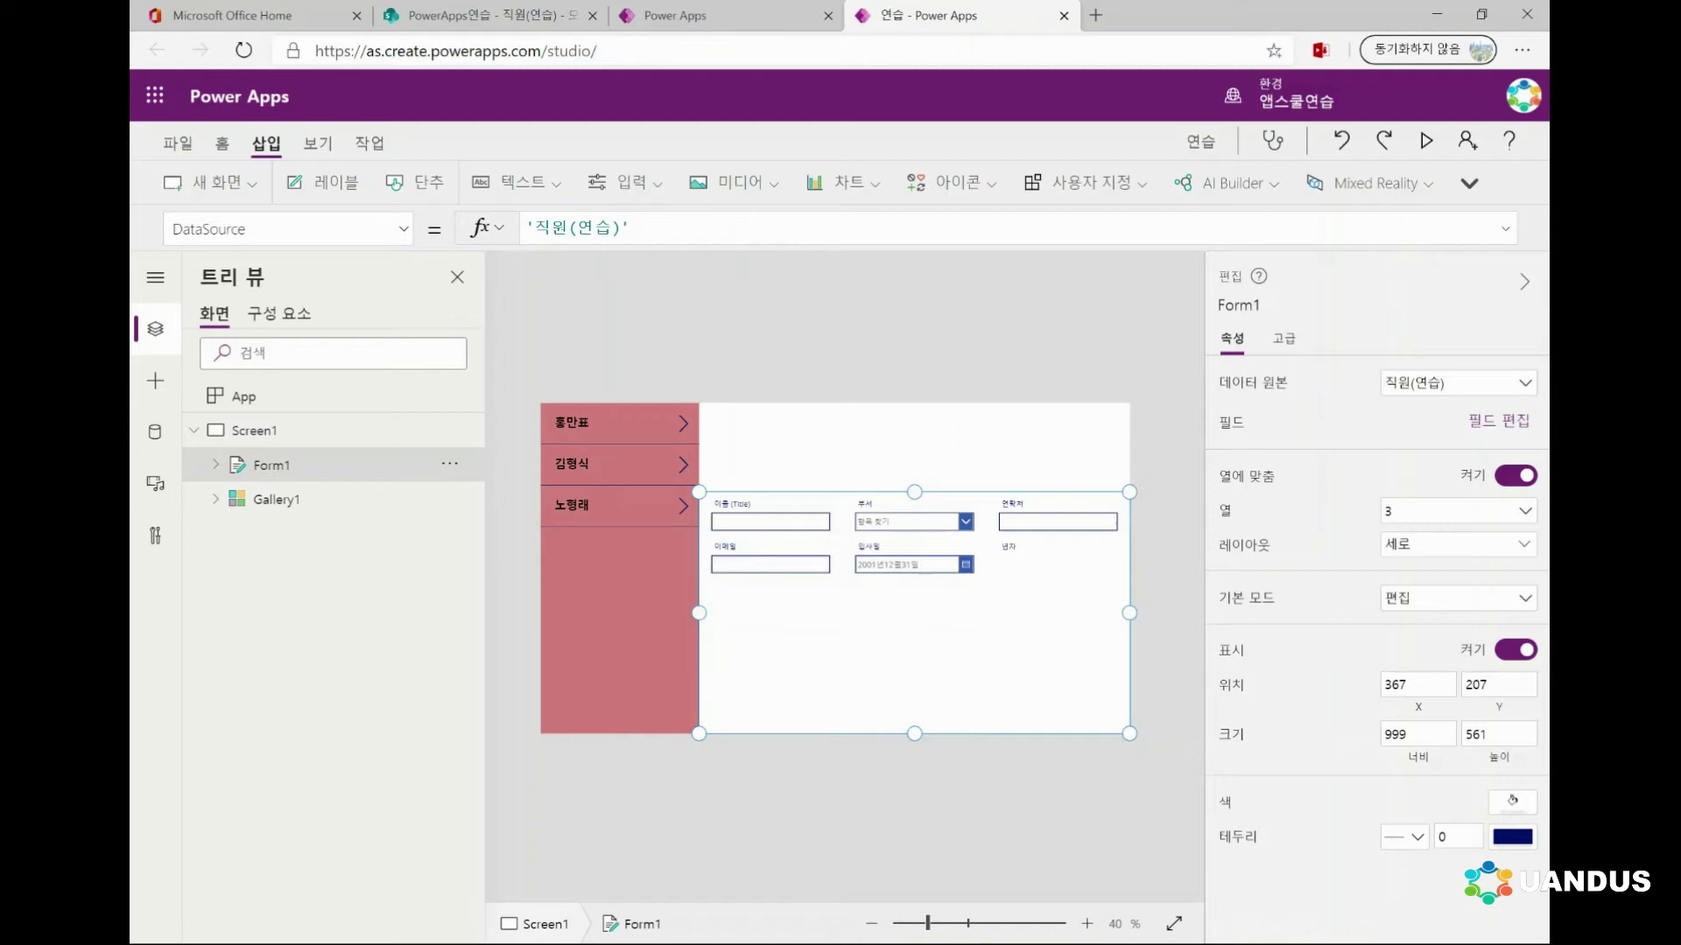
left_click(276, 499)
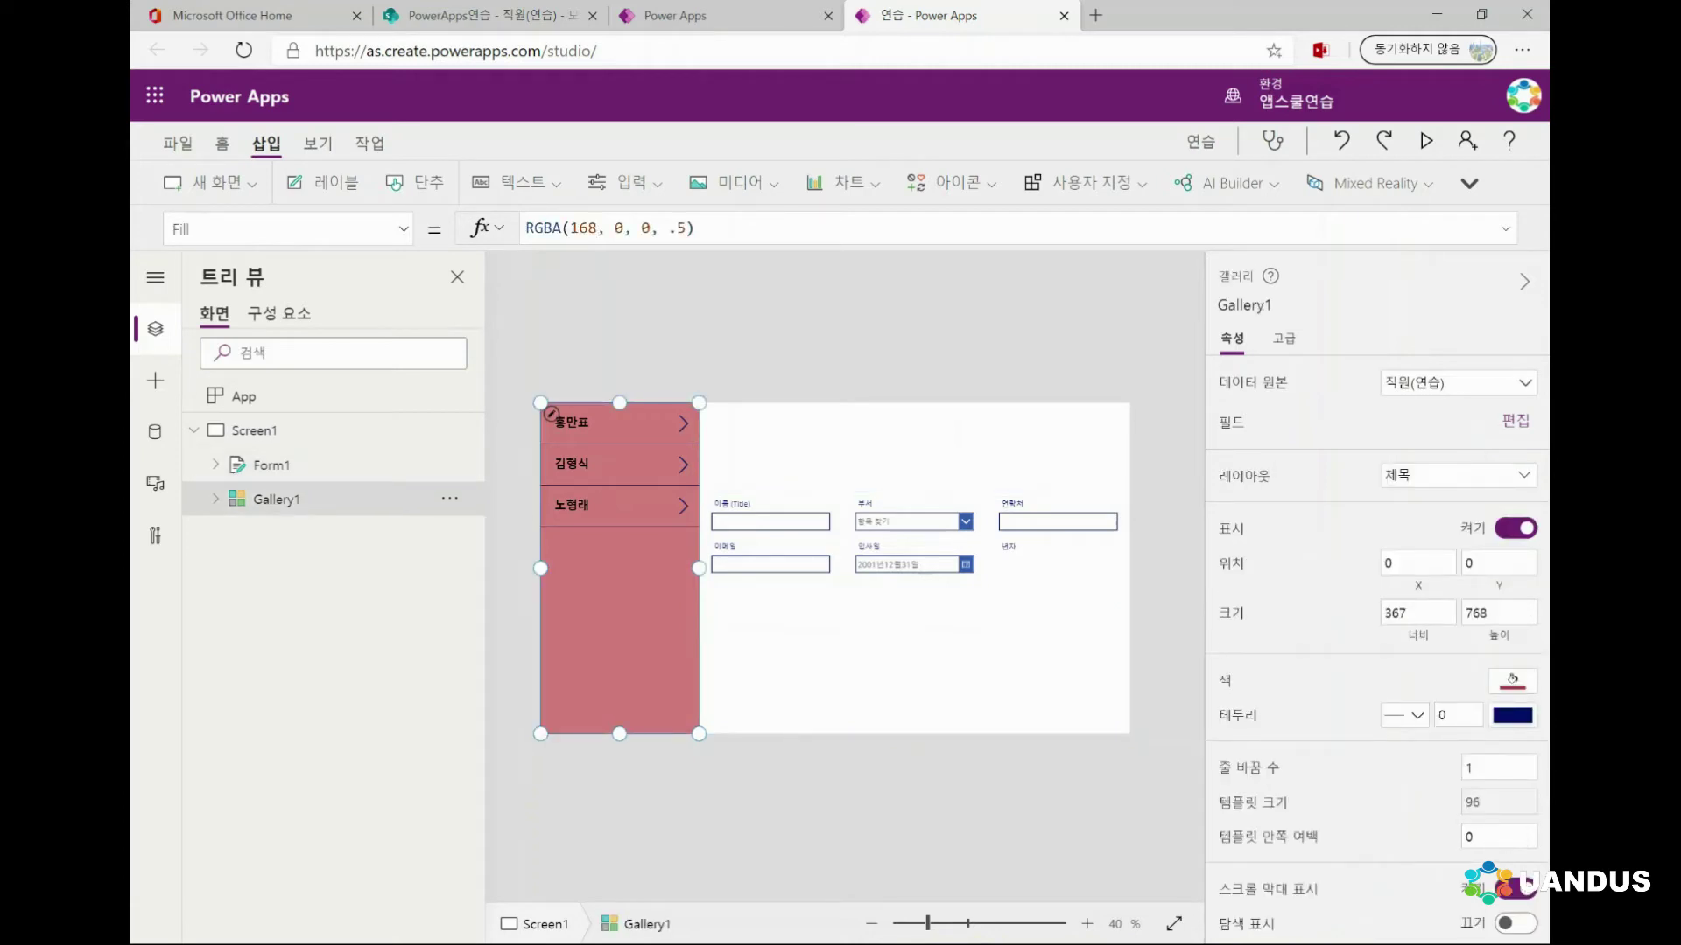
left_click(1515, 420)
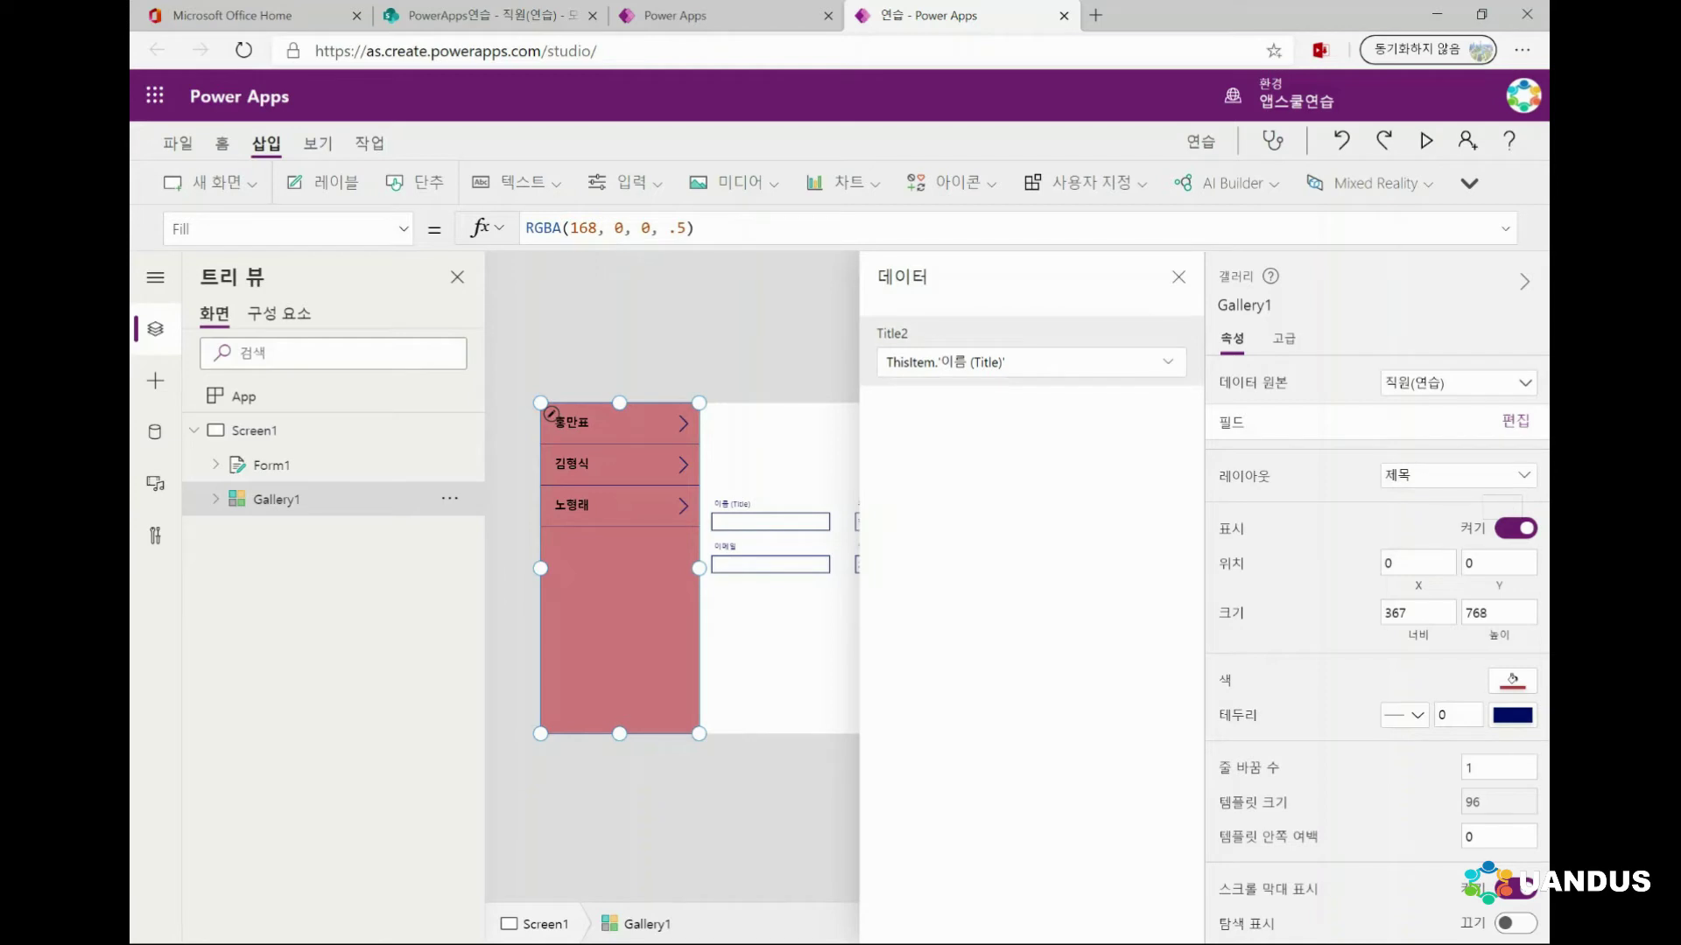
key("Escape")
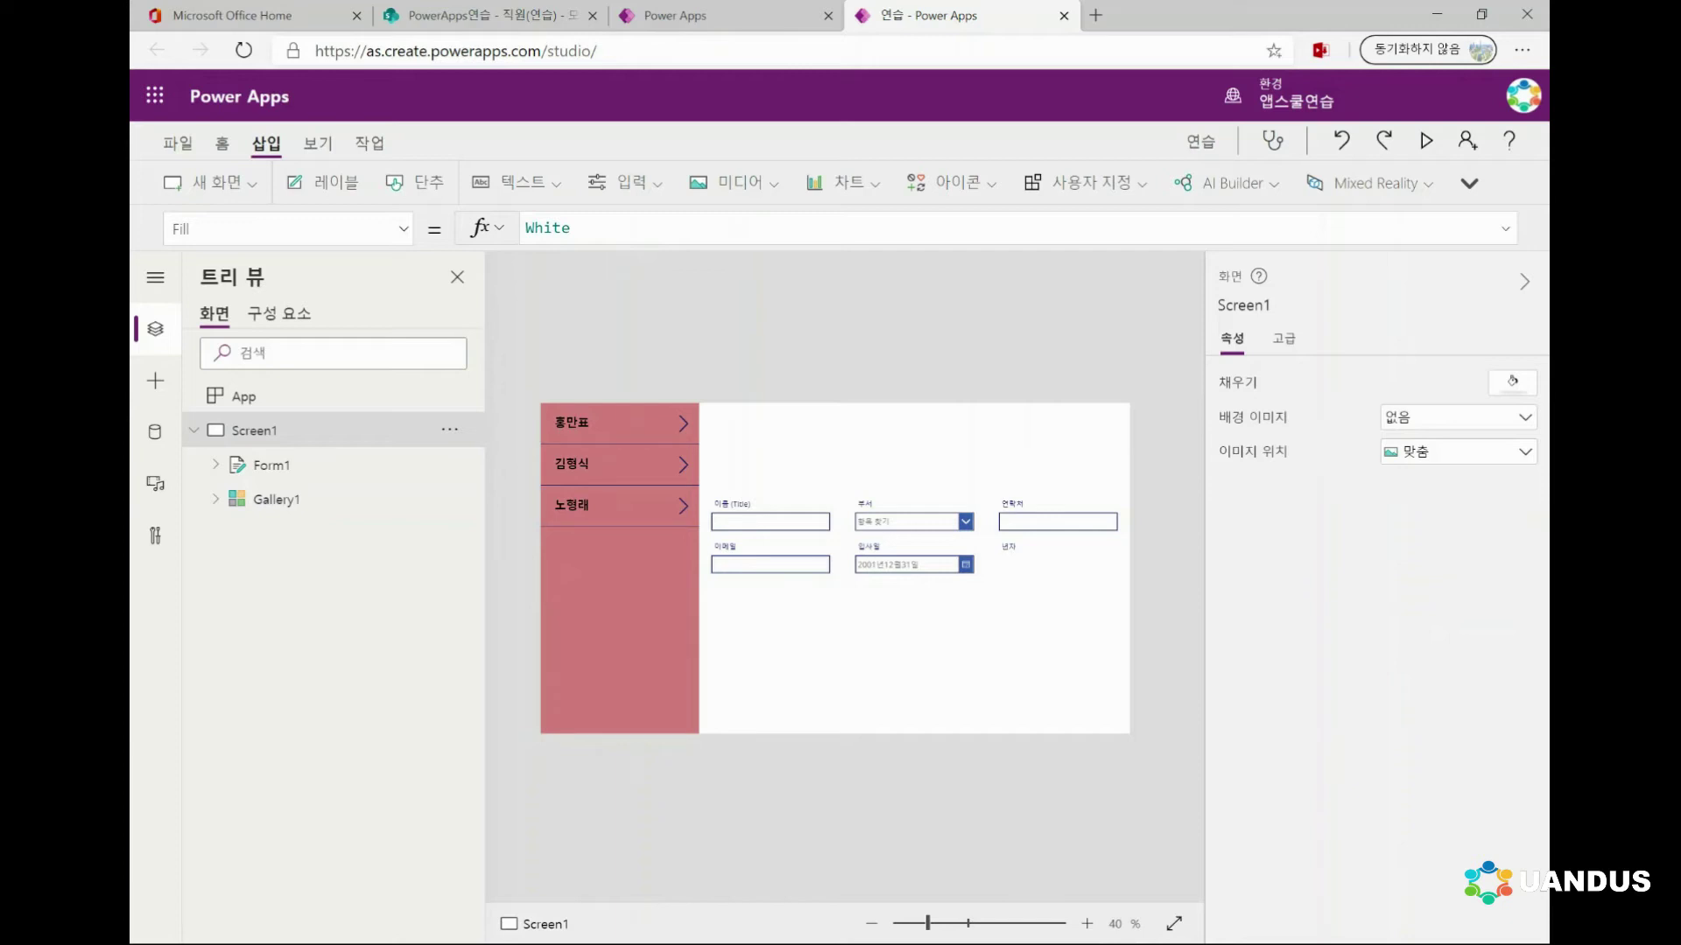
left_click(276, 498)
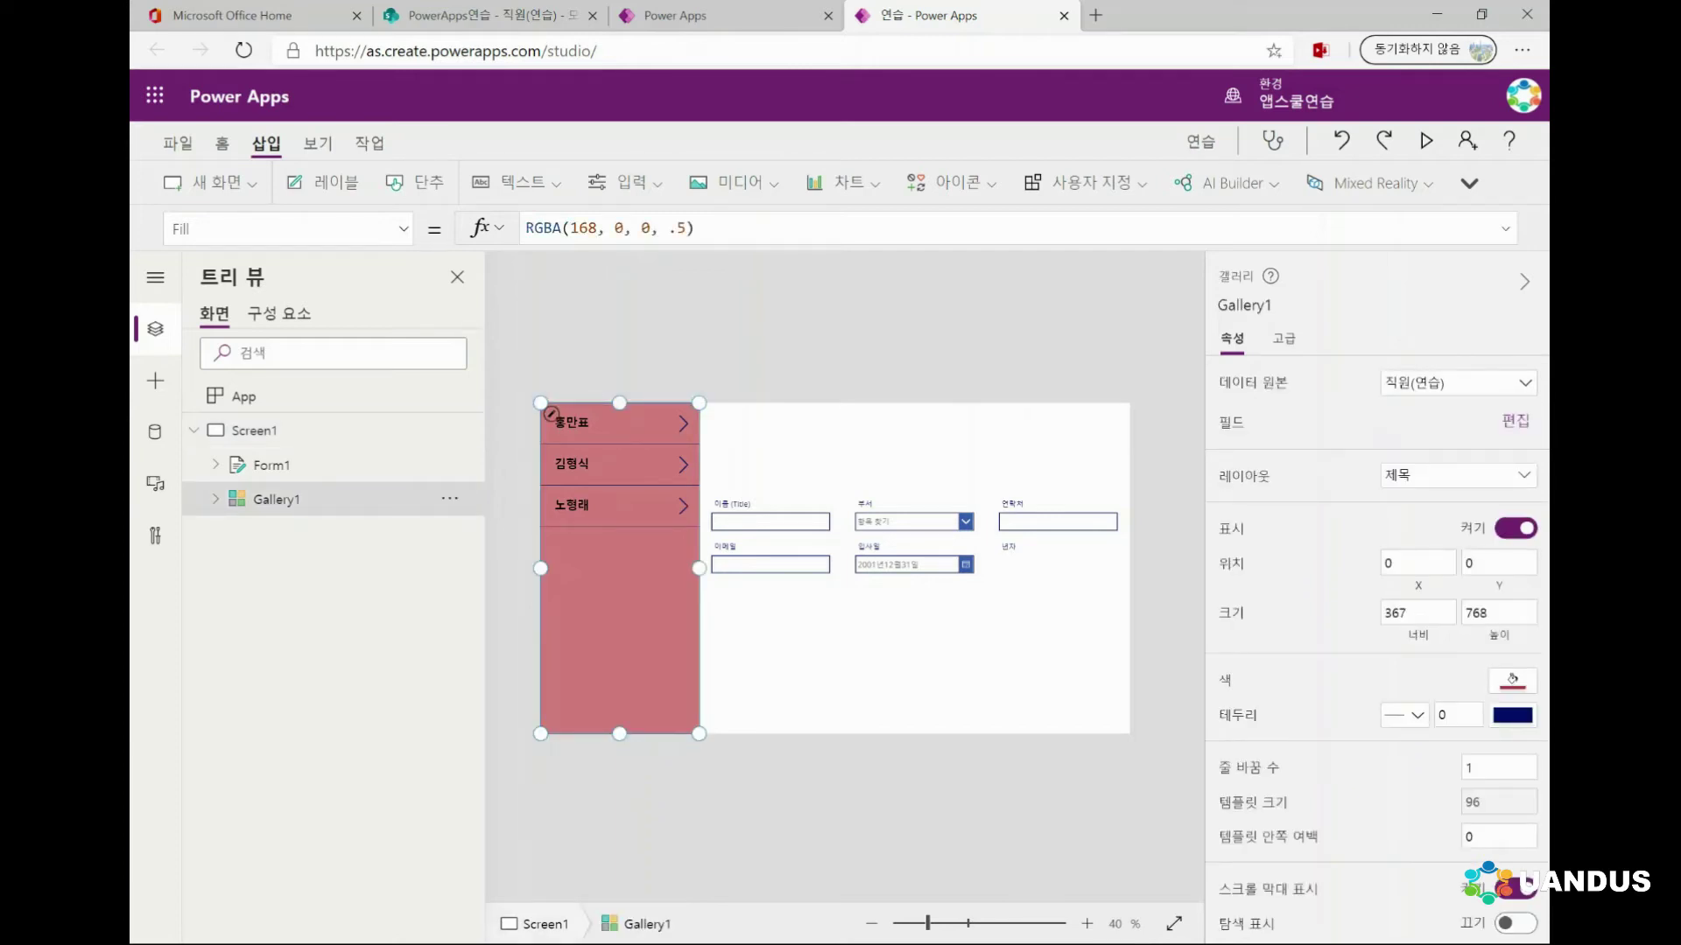
left_click(272, 465)
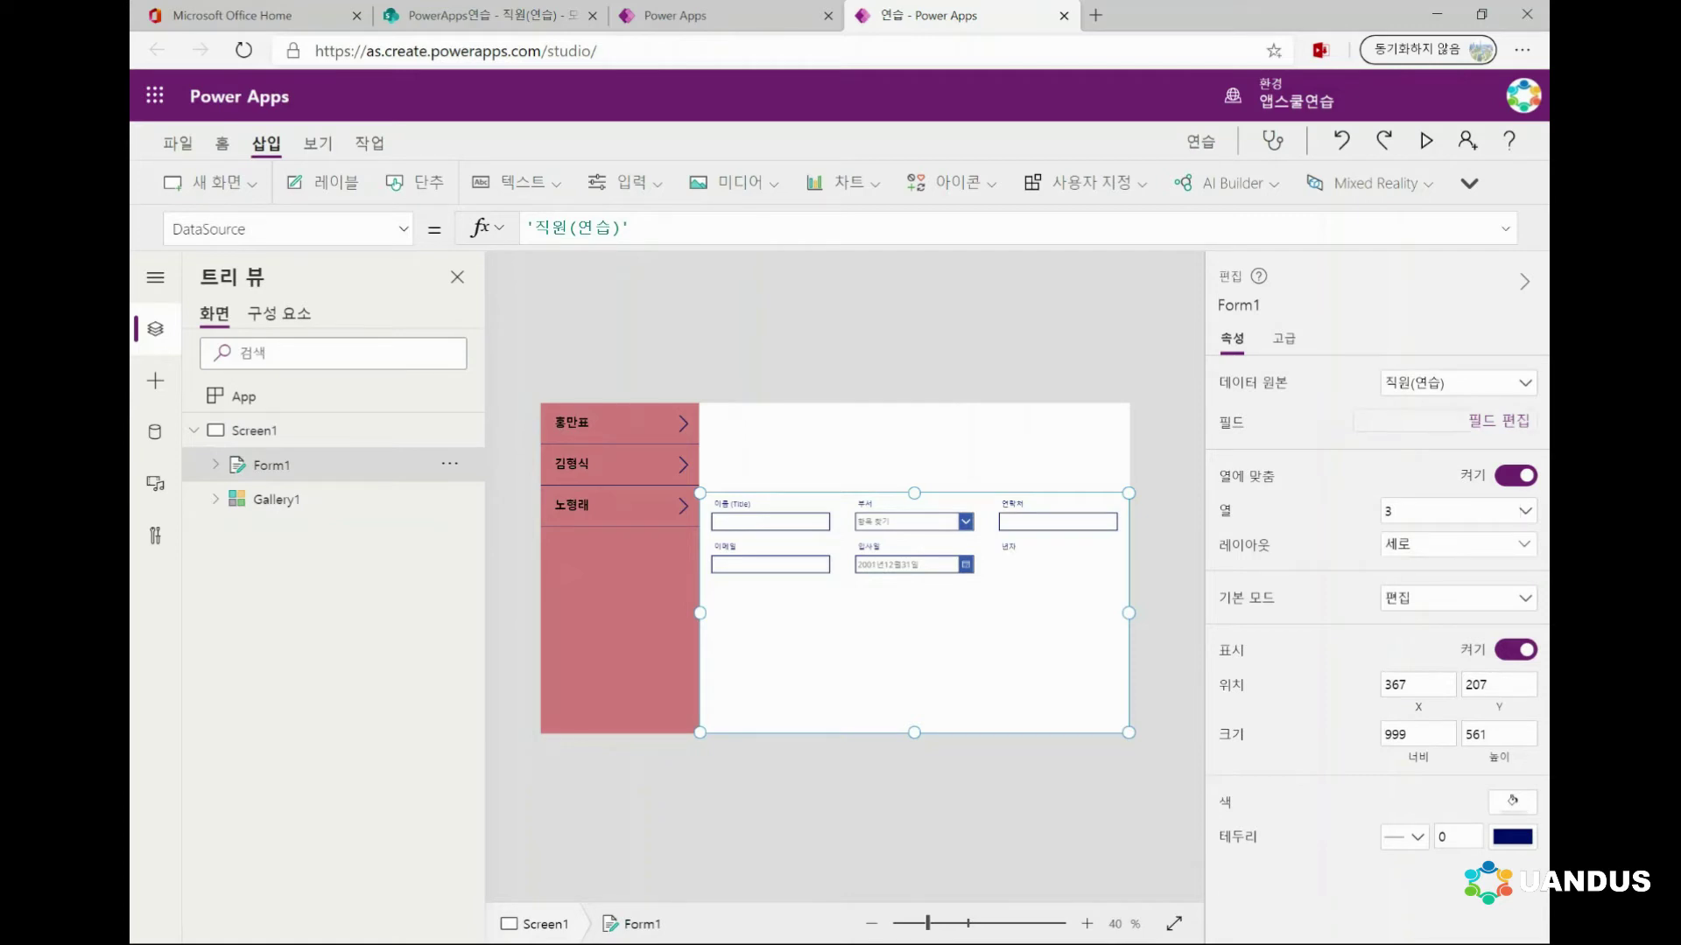
left_click(1499, 421)
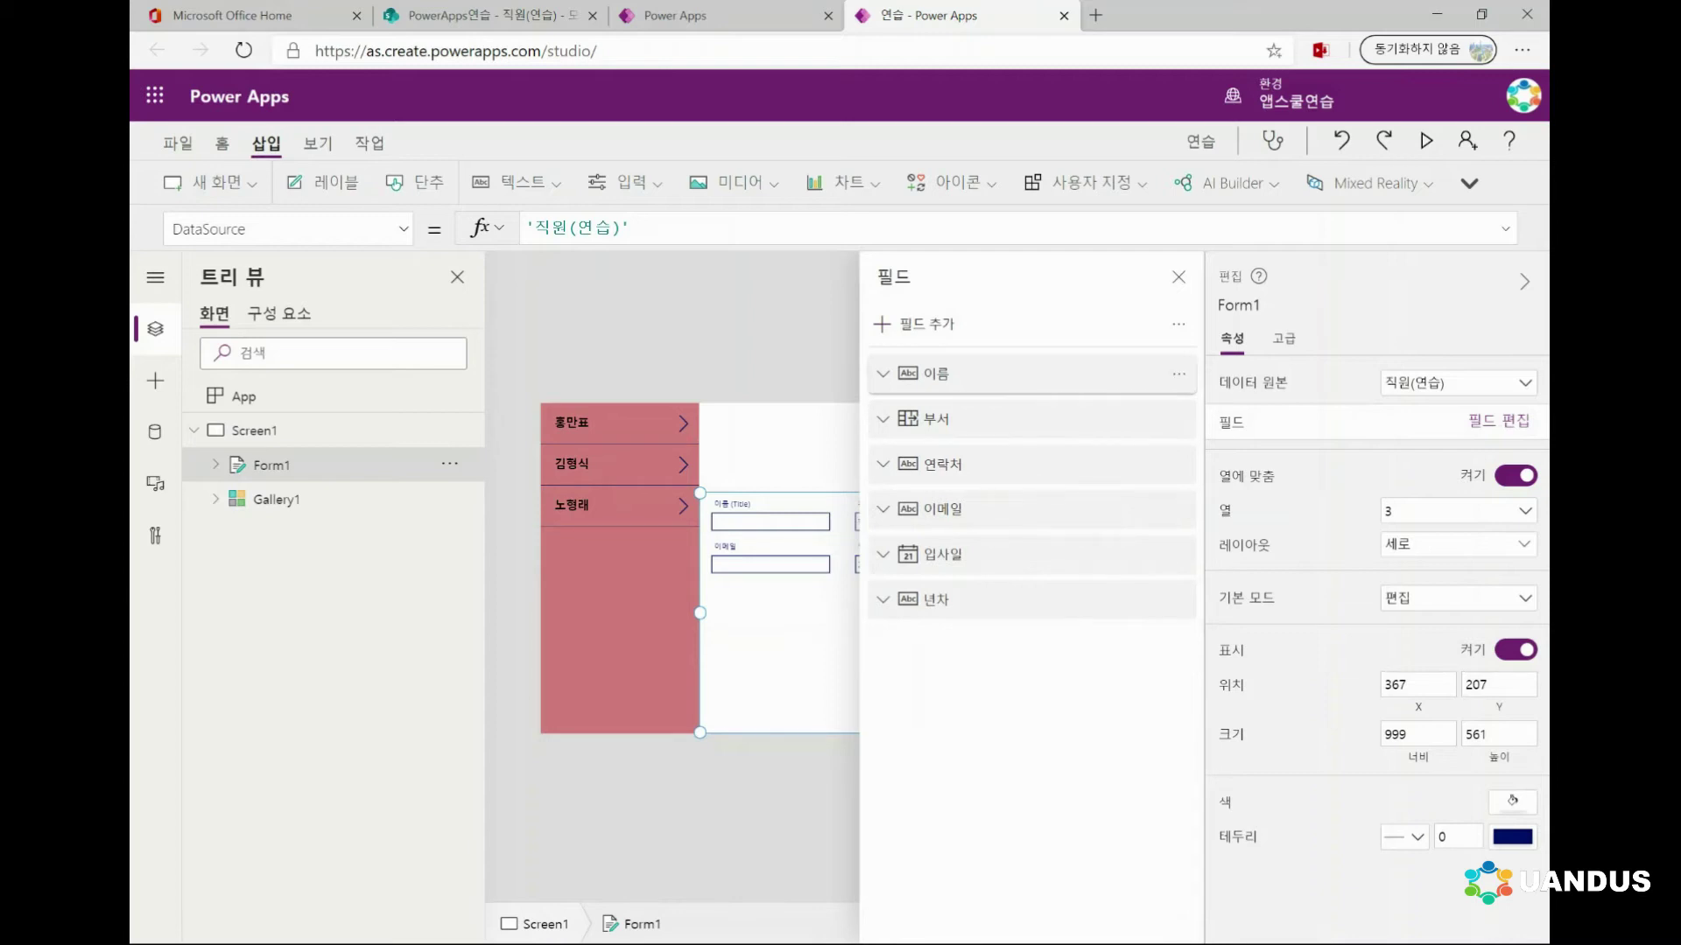
left_click(882, 374)
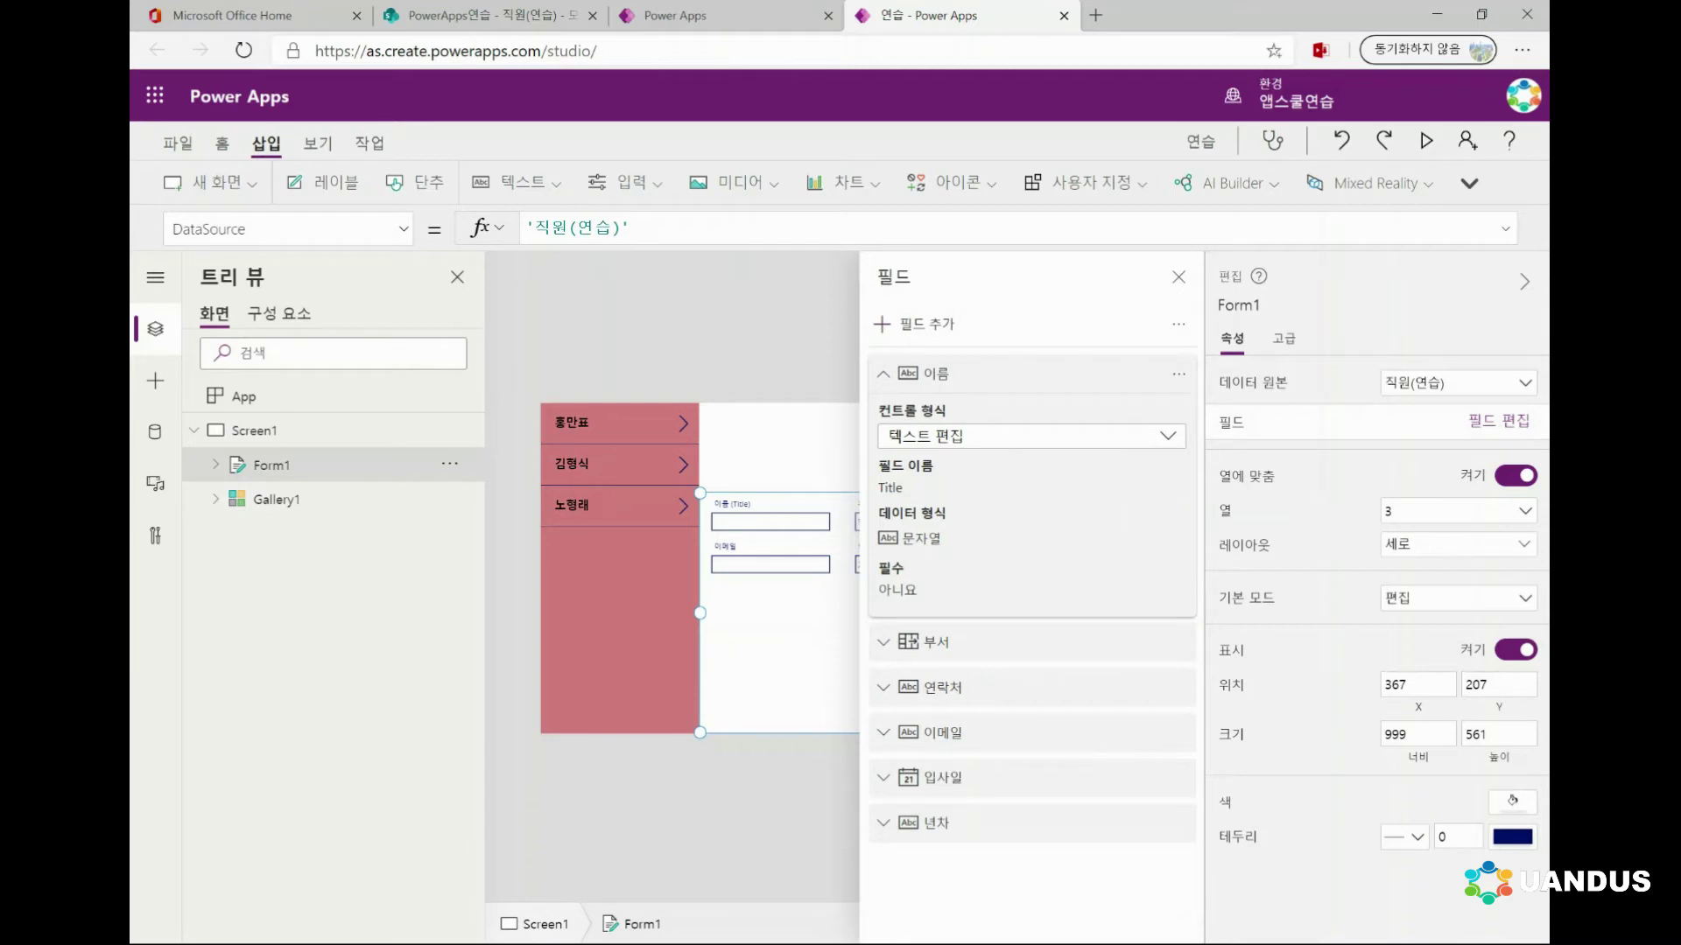
left_click(1167, 435)
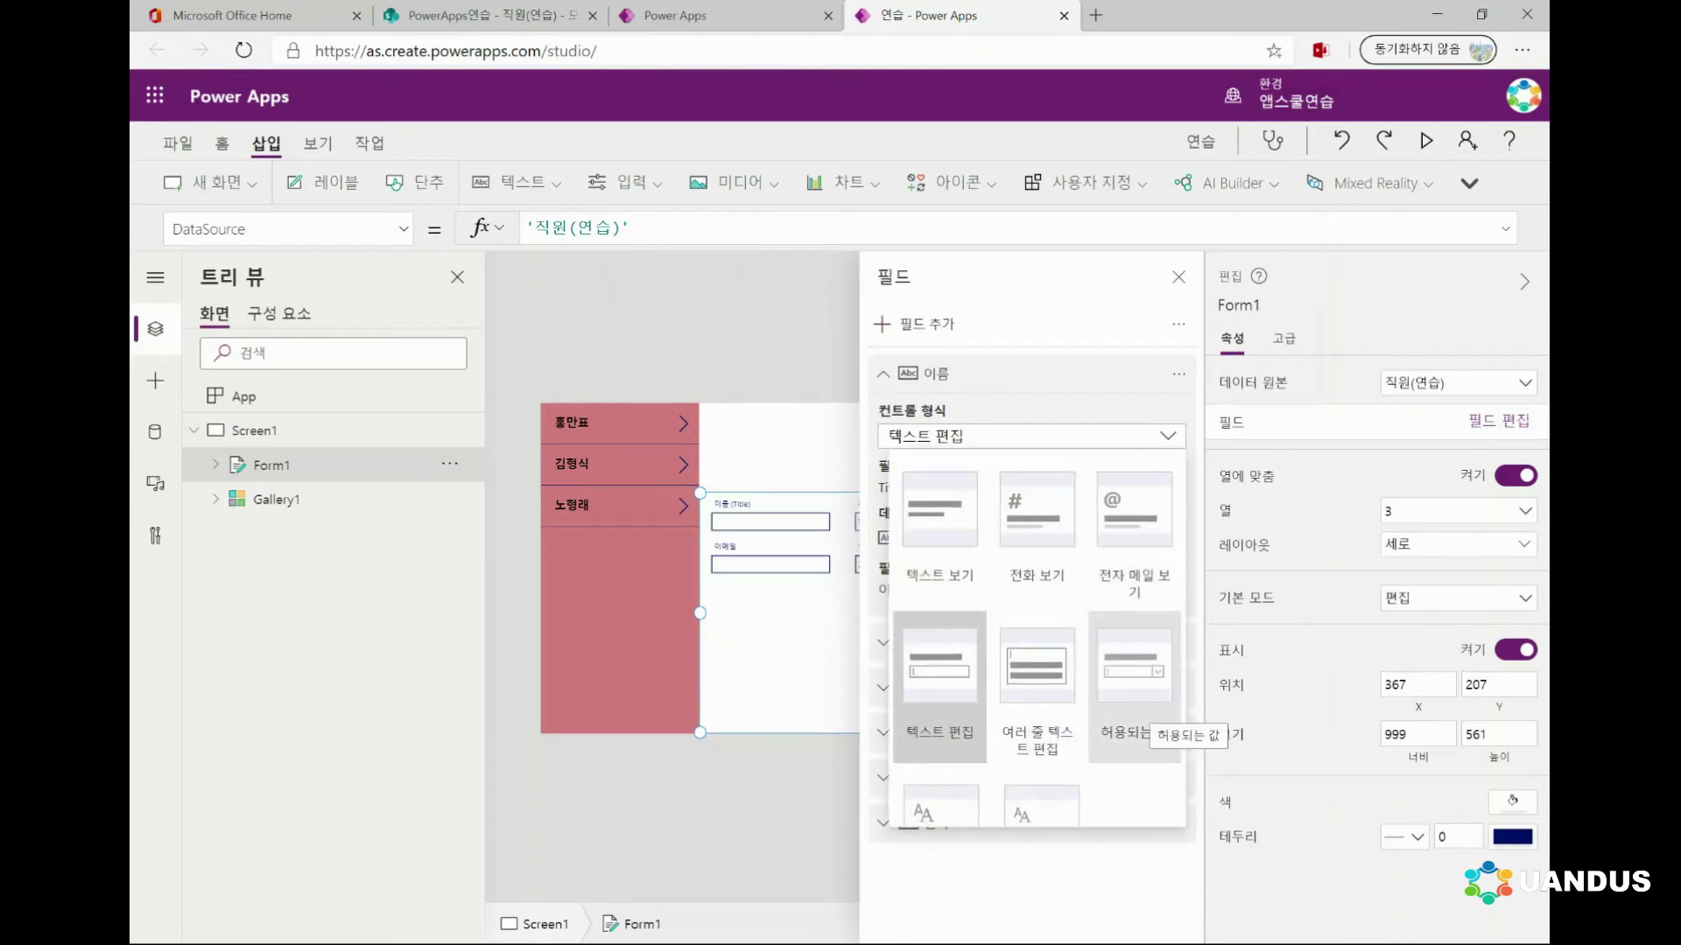
scroll(1038, 639, "down", 1)
scroll(1037, 639, "up", 1)
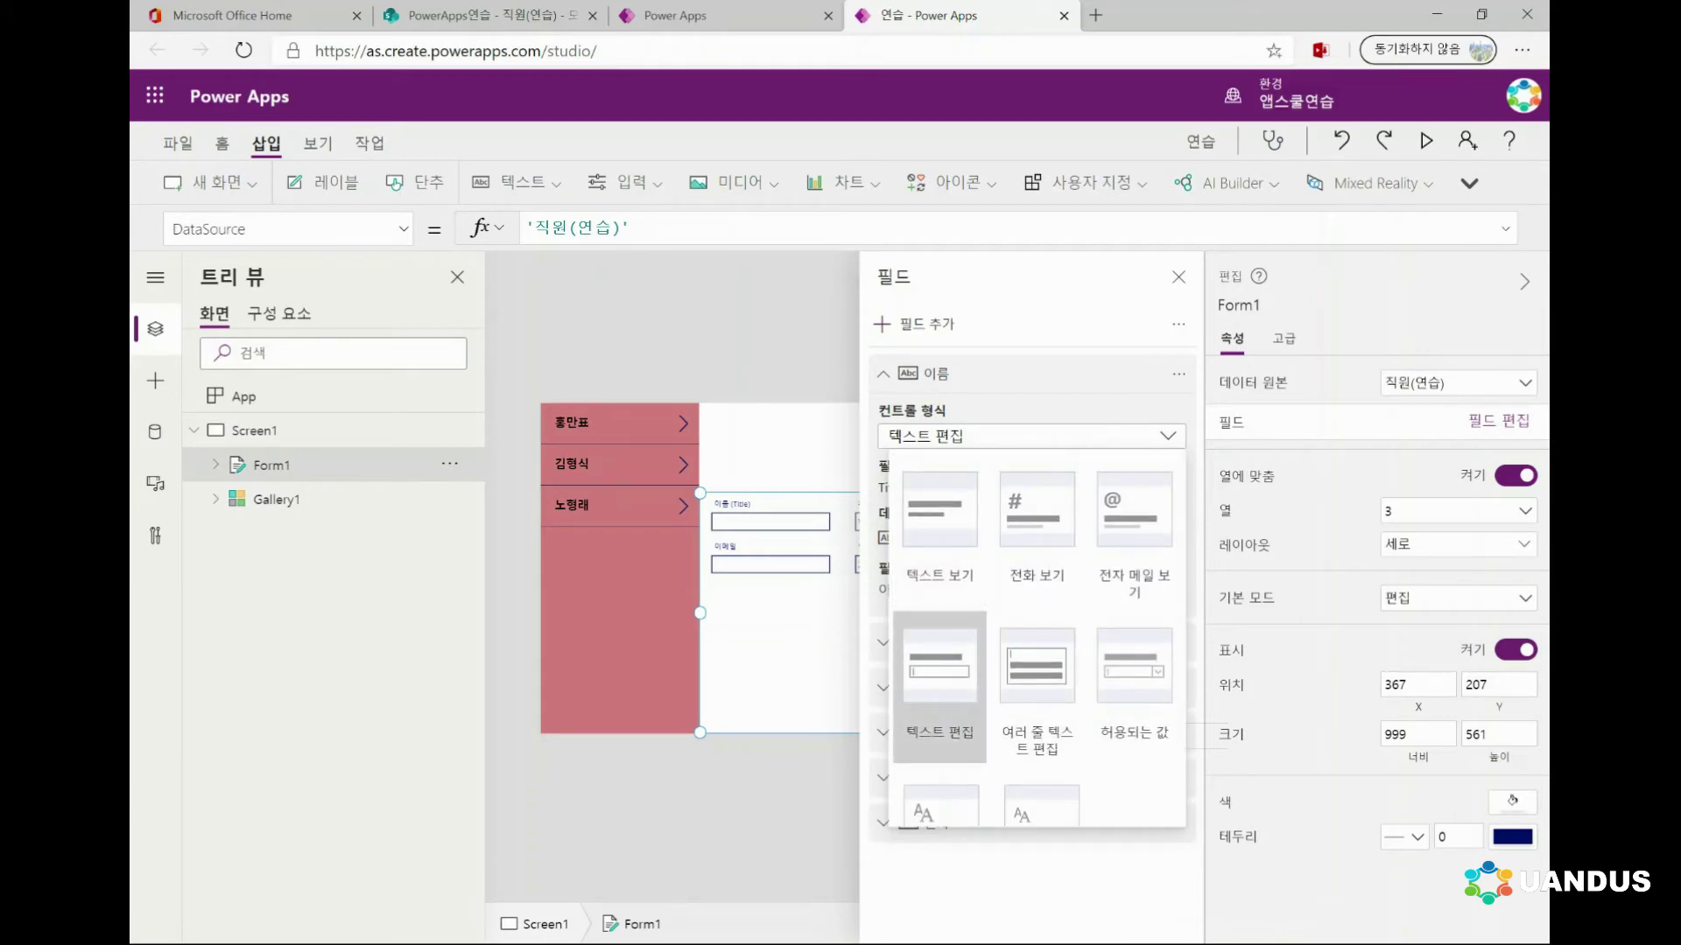
left_click(254, 430)
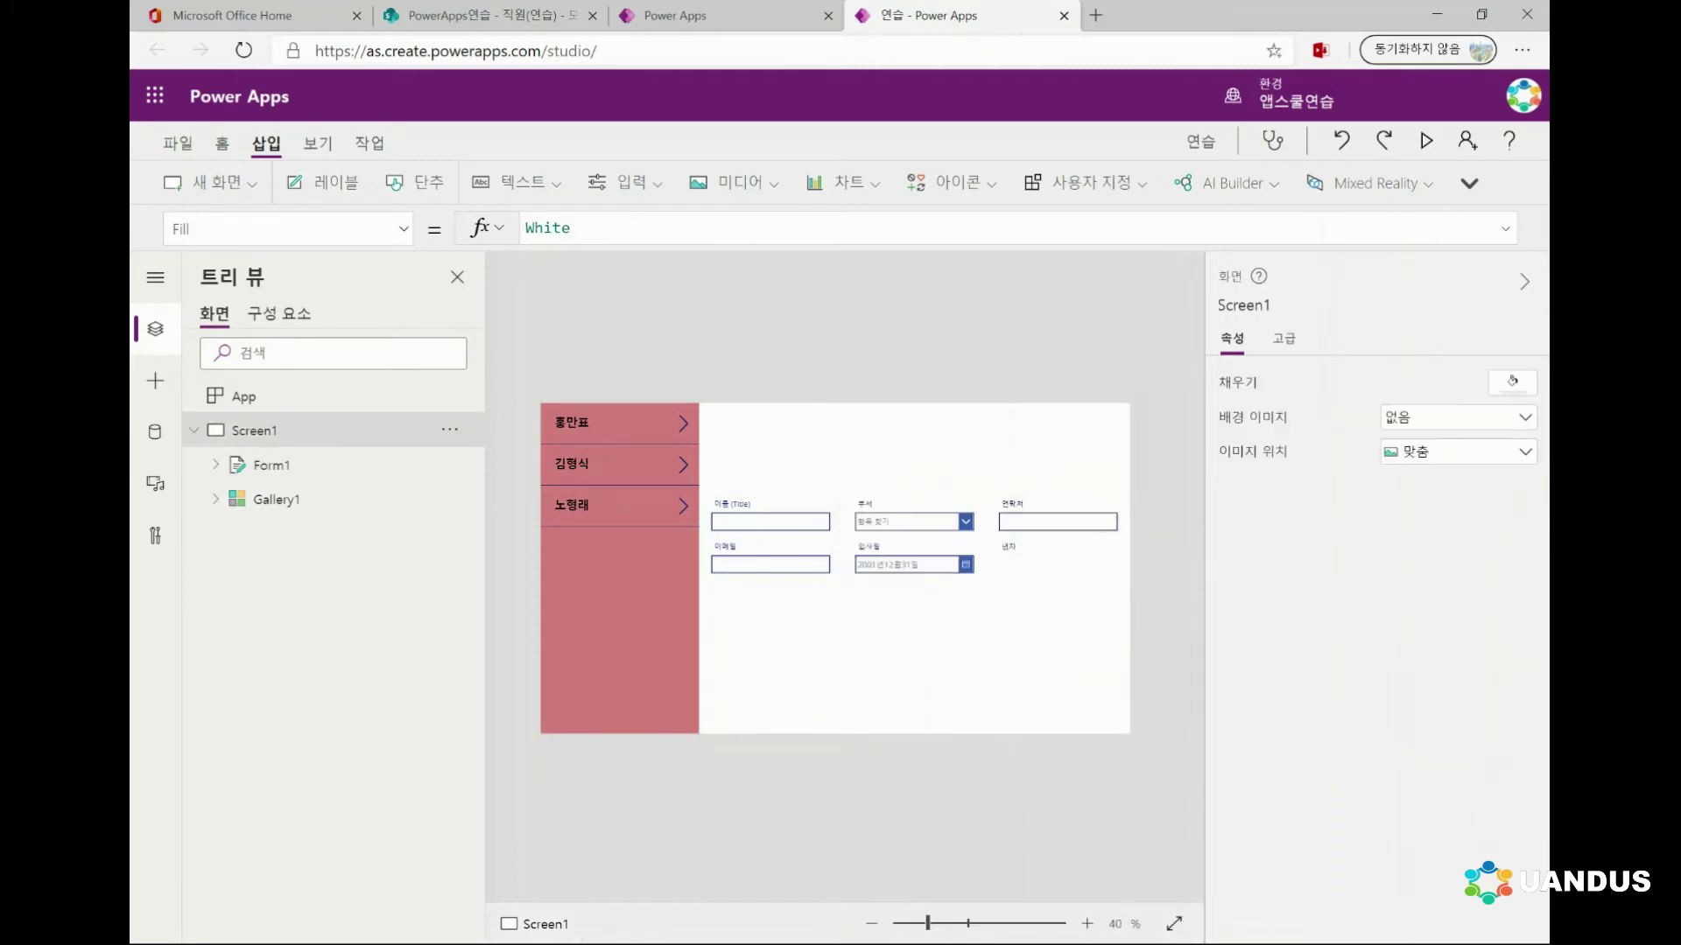
Set the 이메일 field's control type to 전자 메일 보기 in Form1's field list
left_click(770, 550)
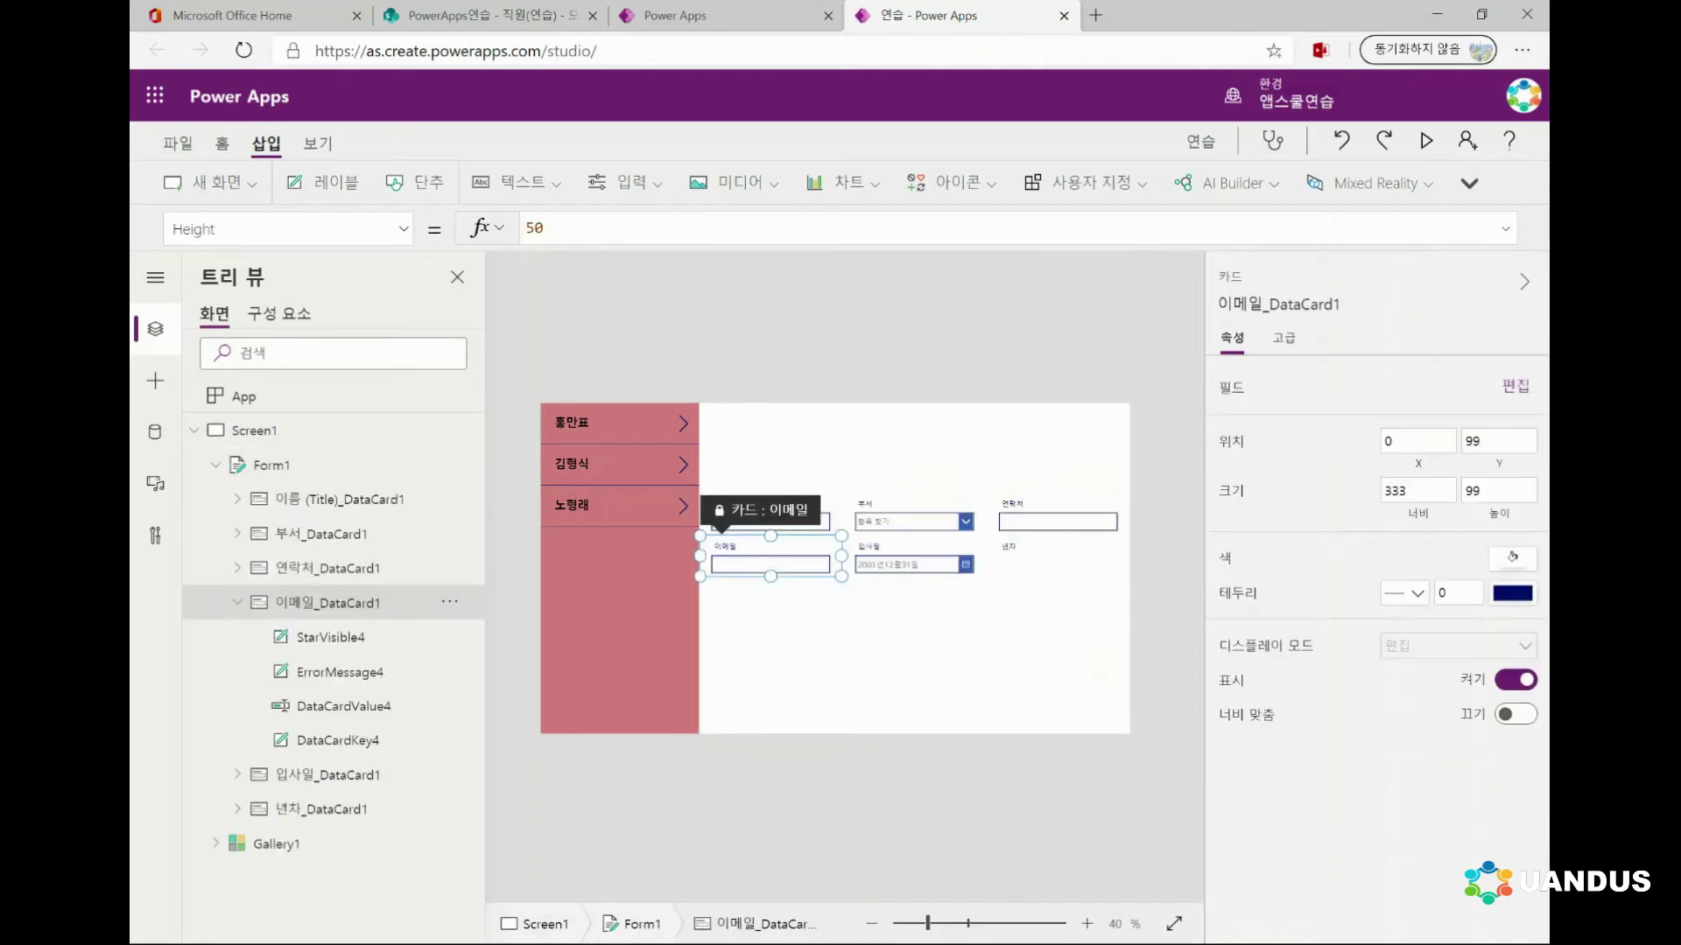
left_click(254, 430)
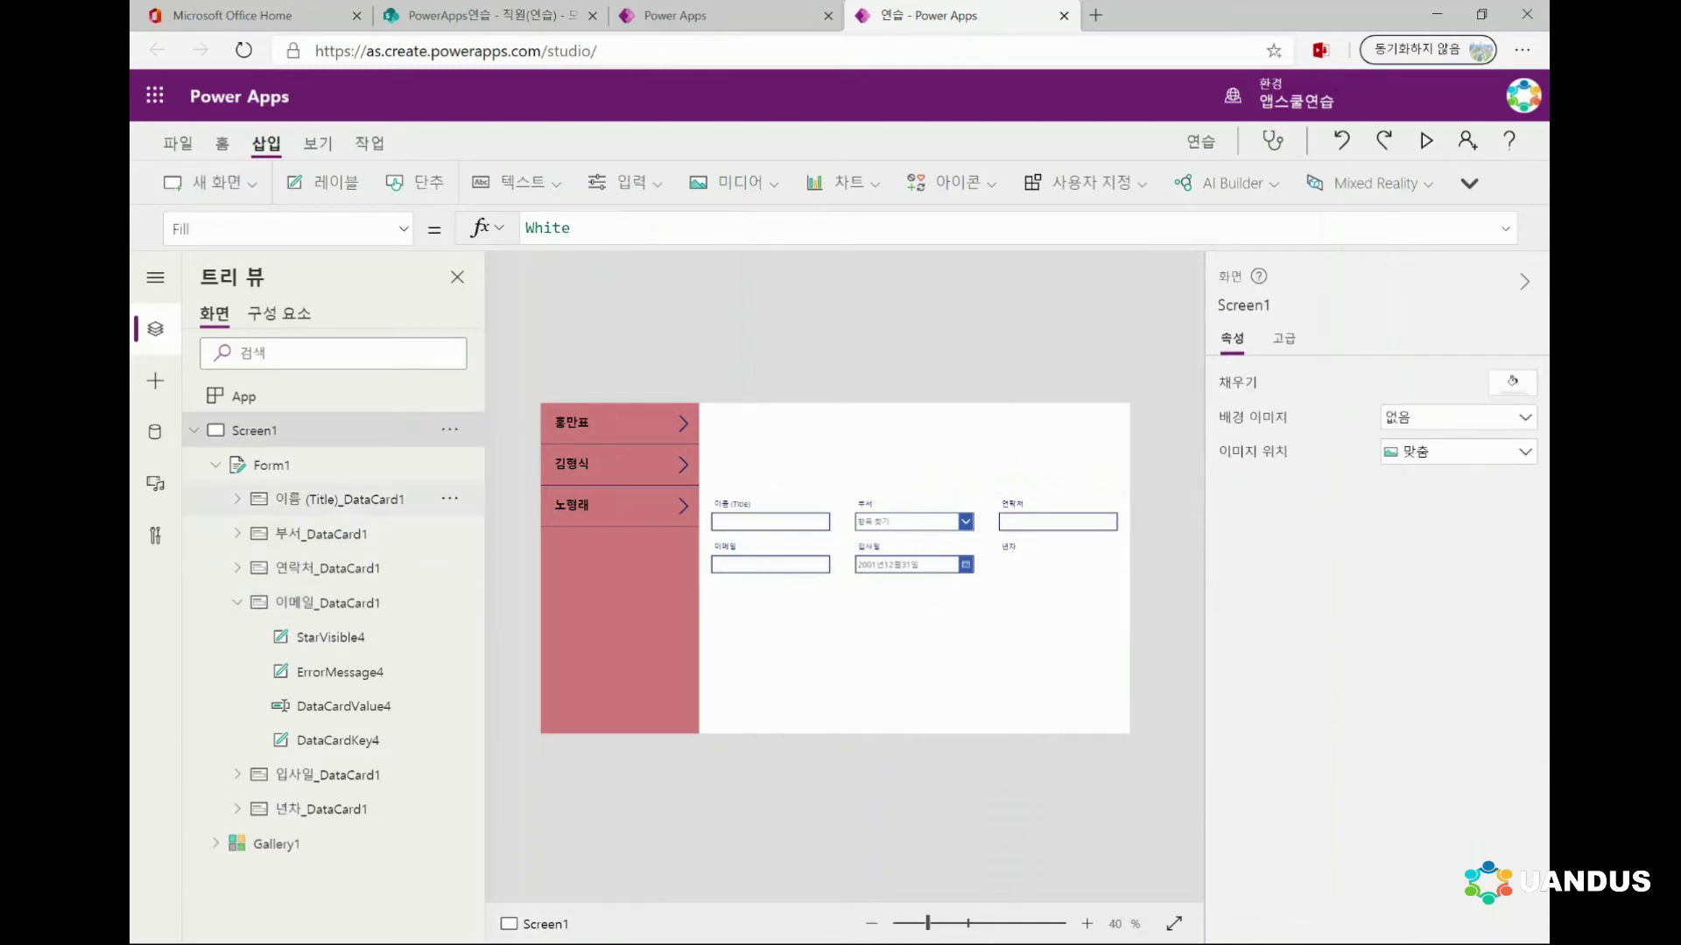
left_click(271, 465)
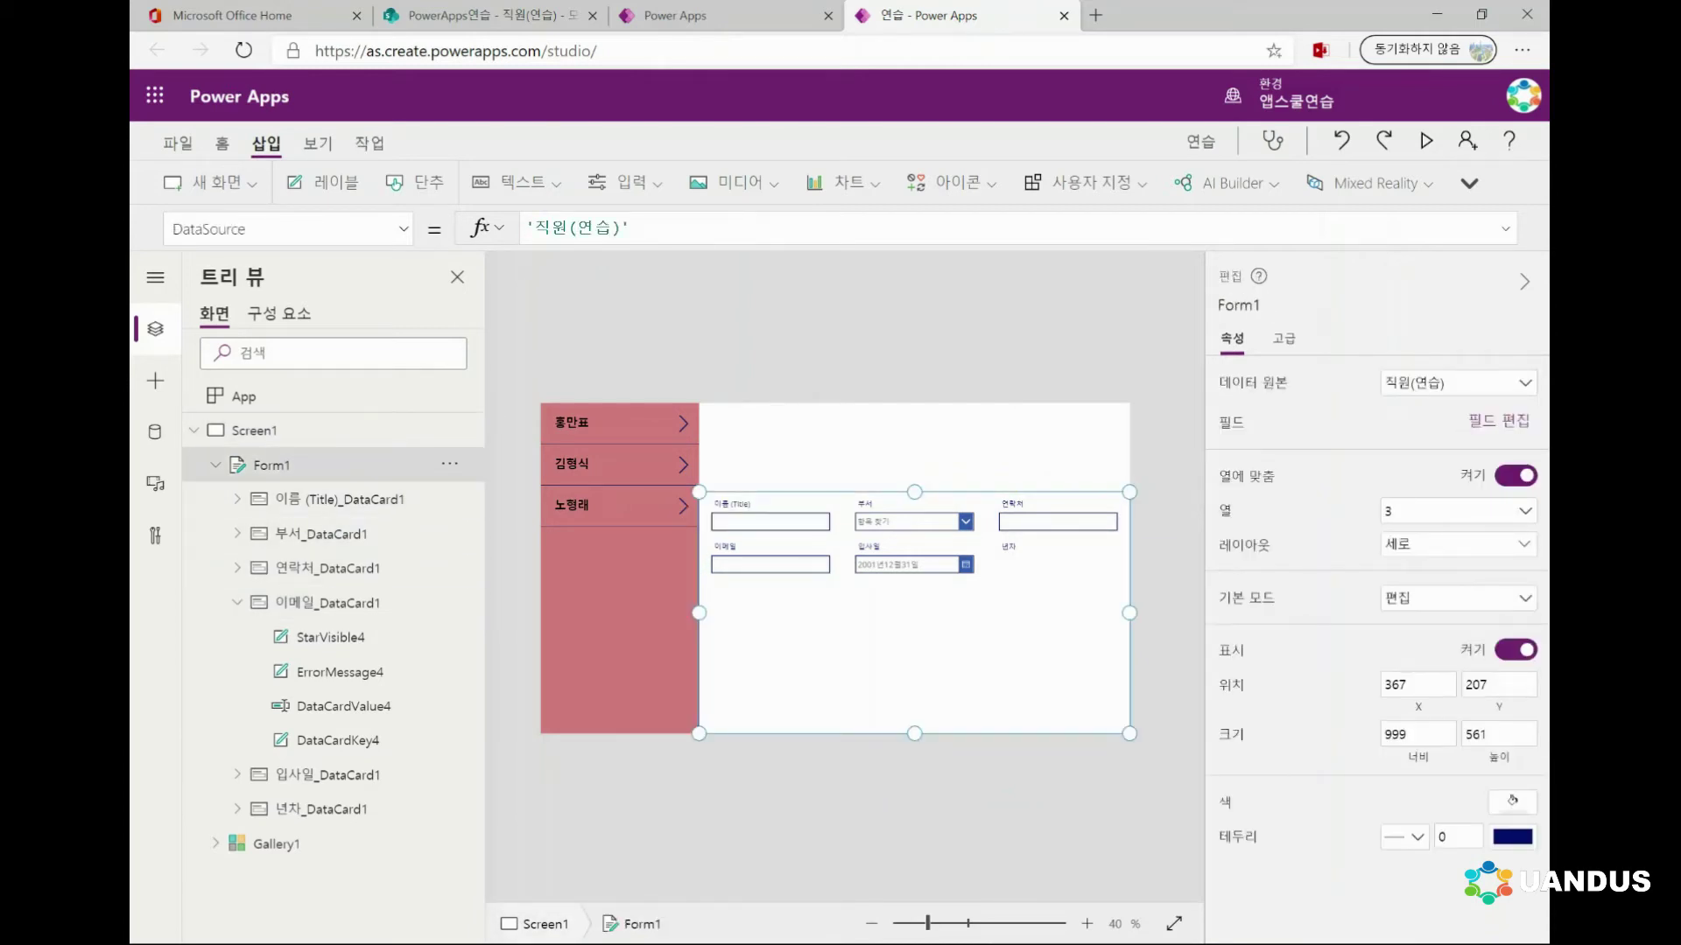
left_click(1497, 421)
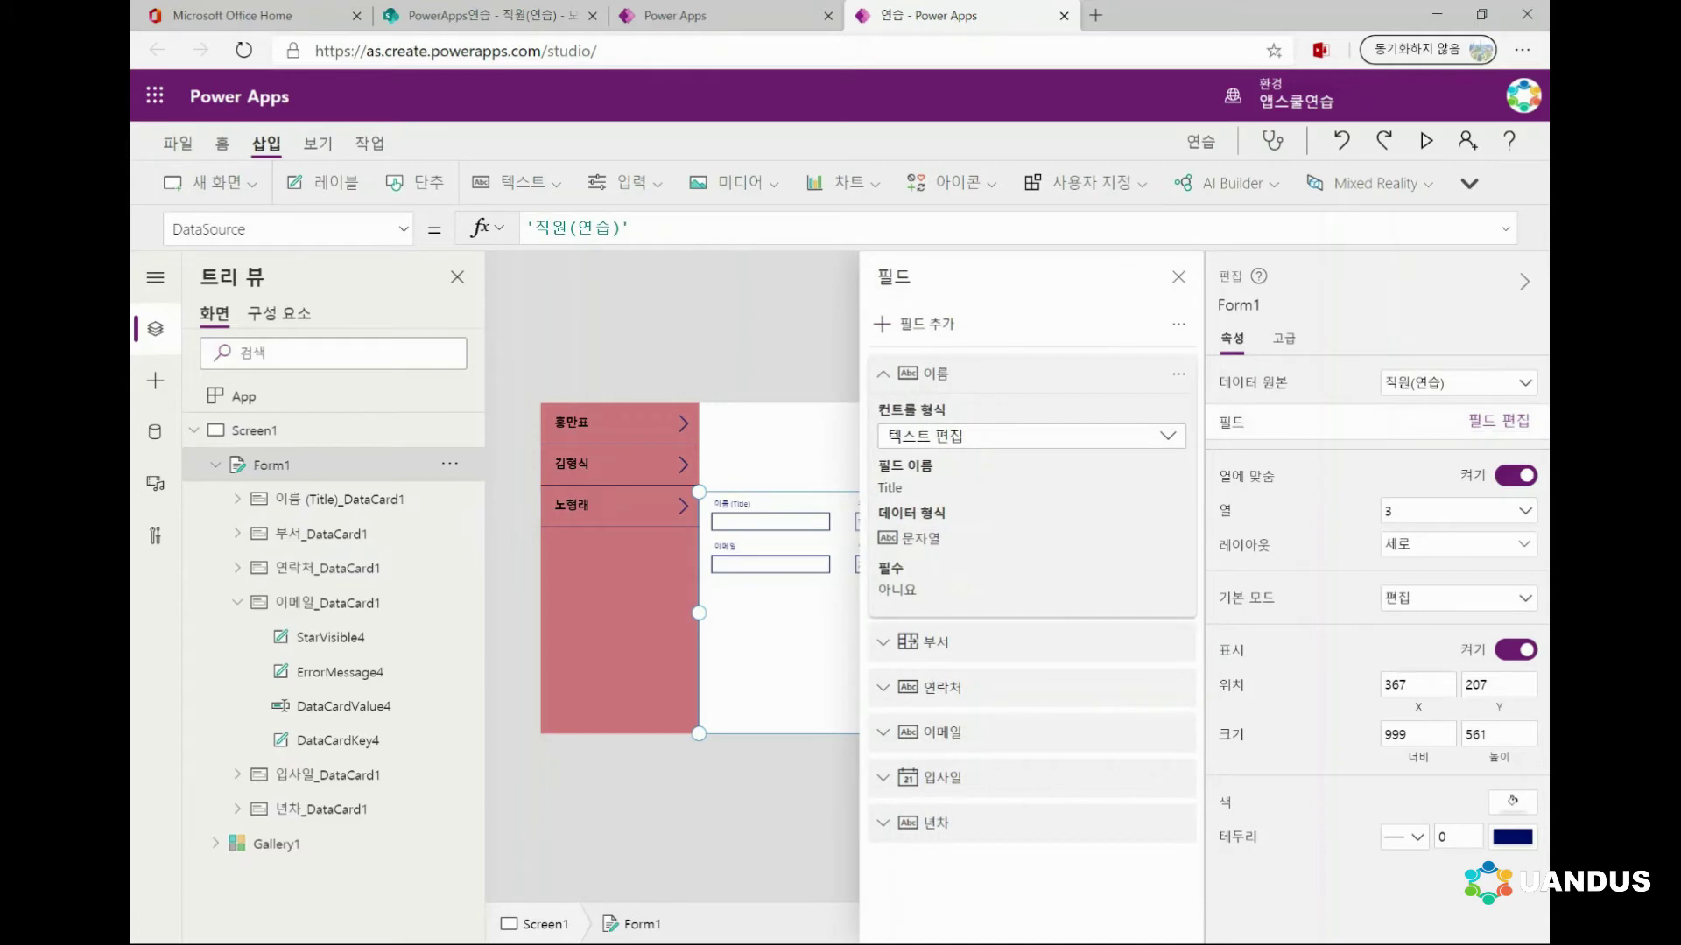
left_click(883, 374)
left_click(883, 510)
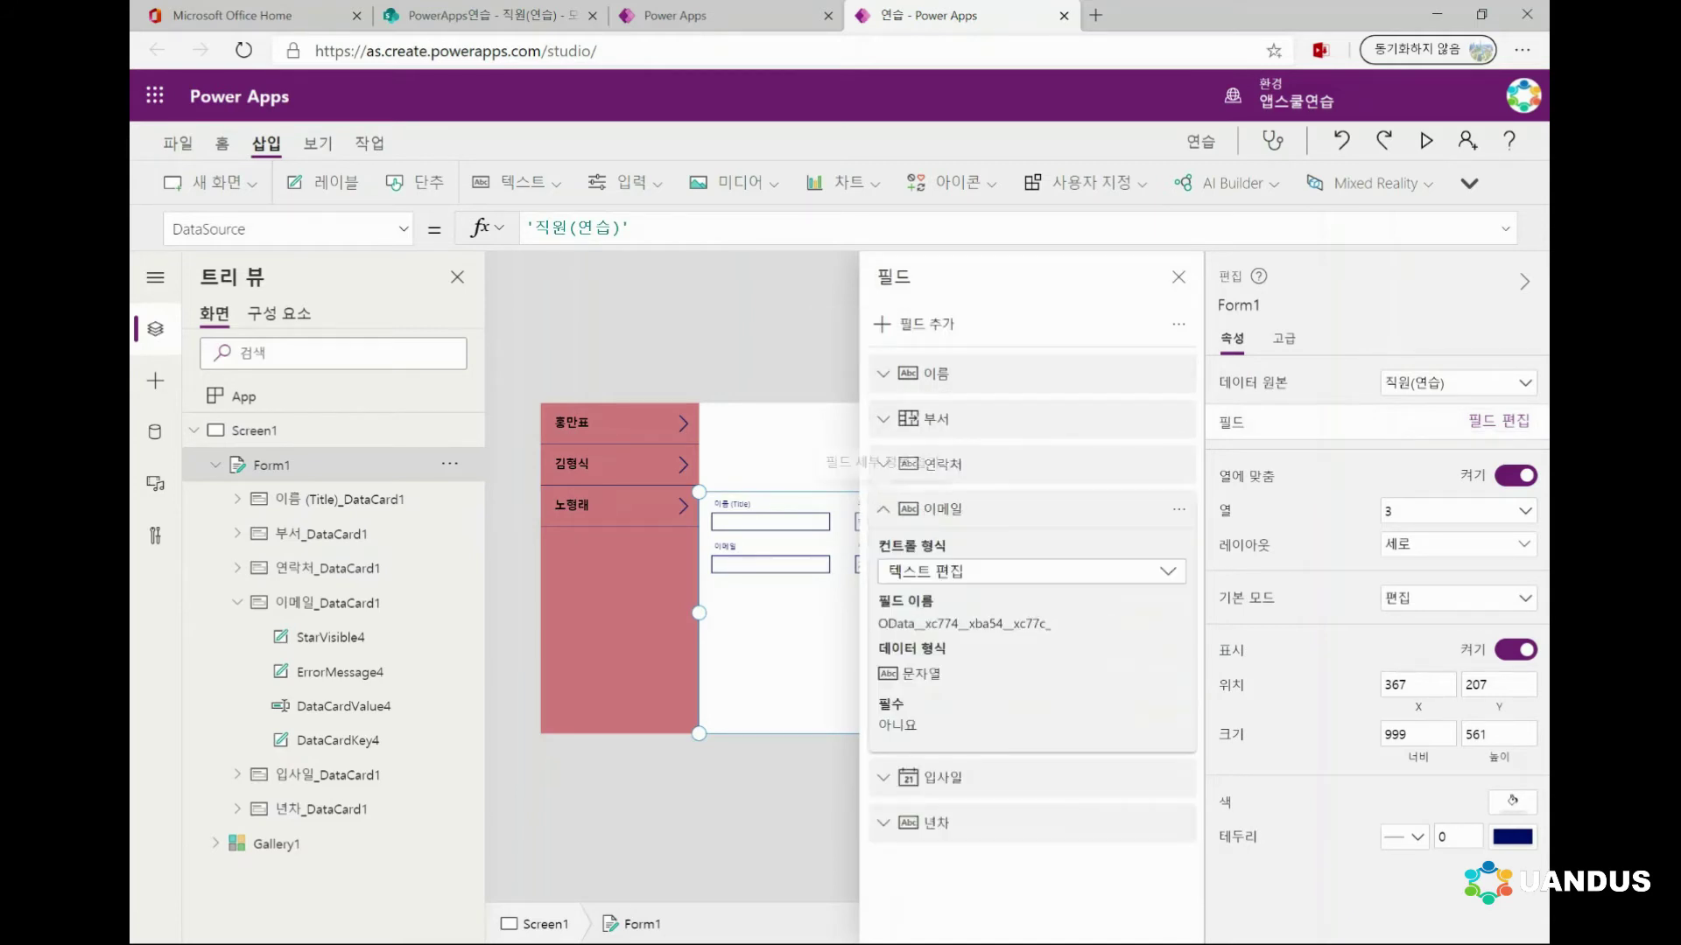
left_click(1138, 571)
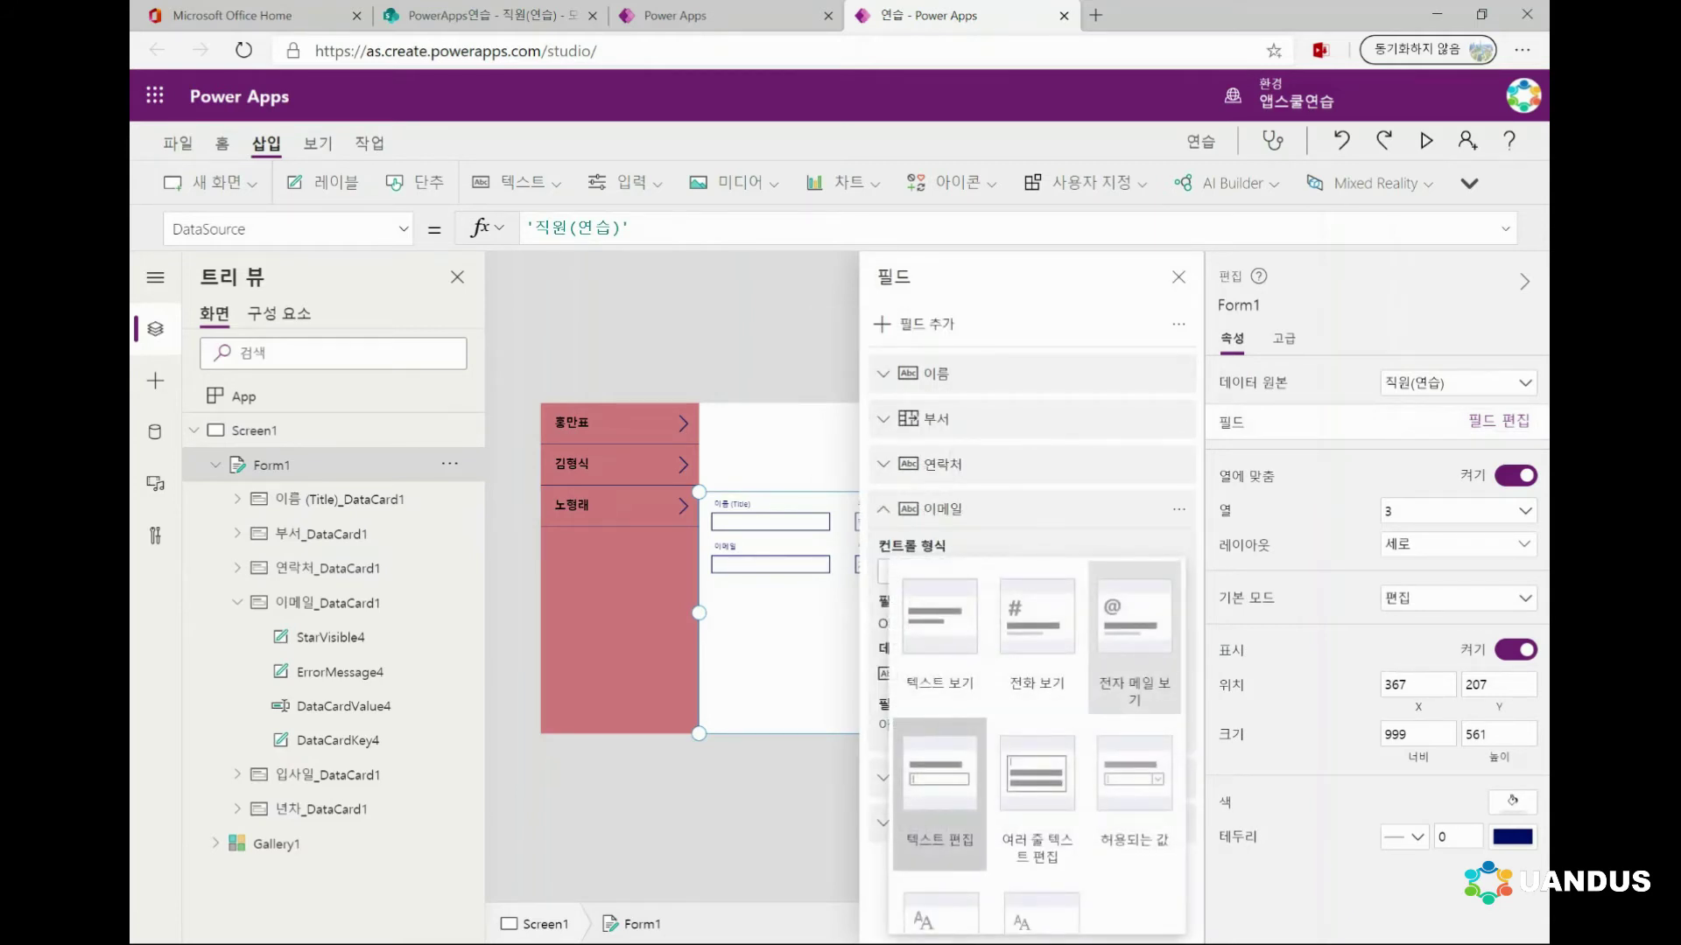
left_click(1138, 644)
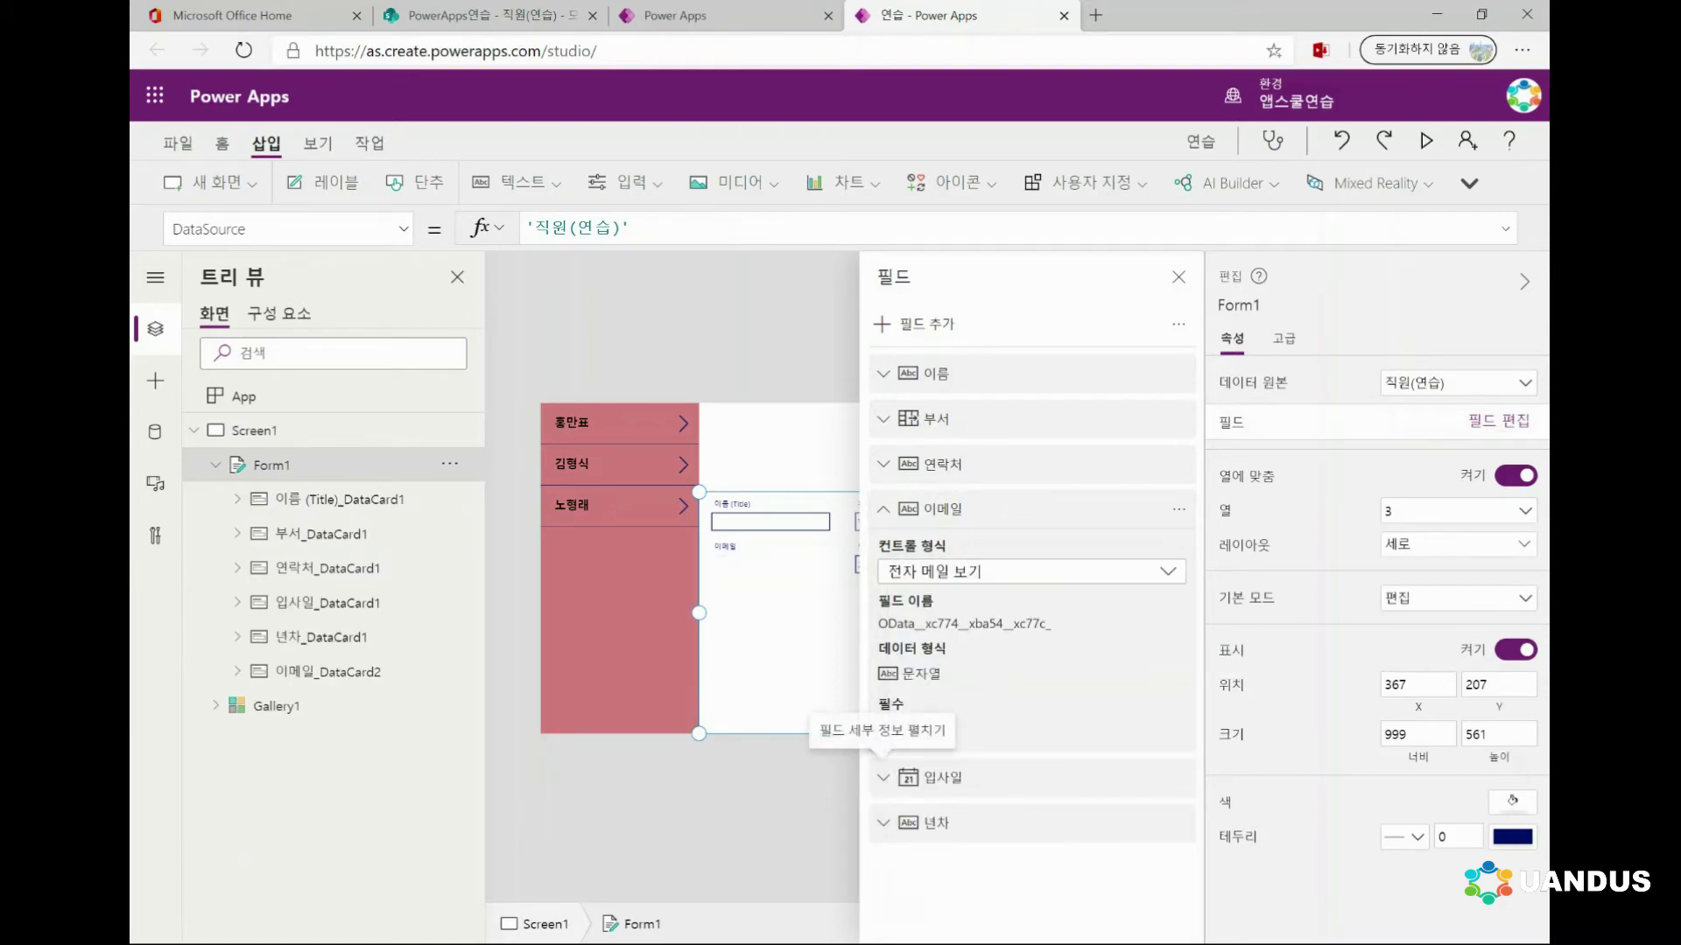
left_click(723, 544)
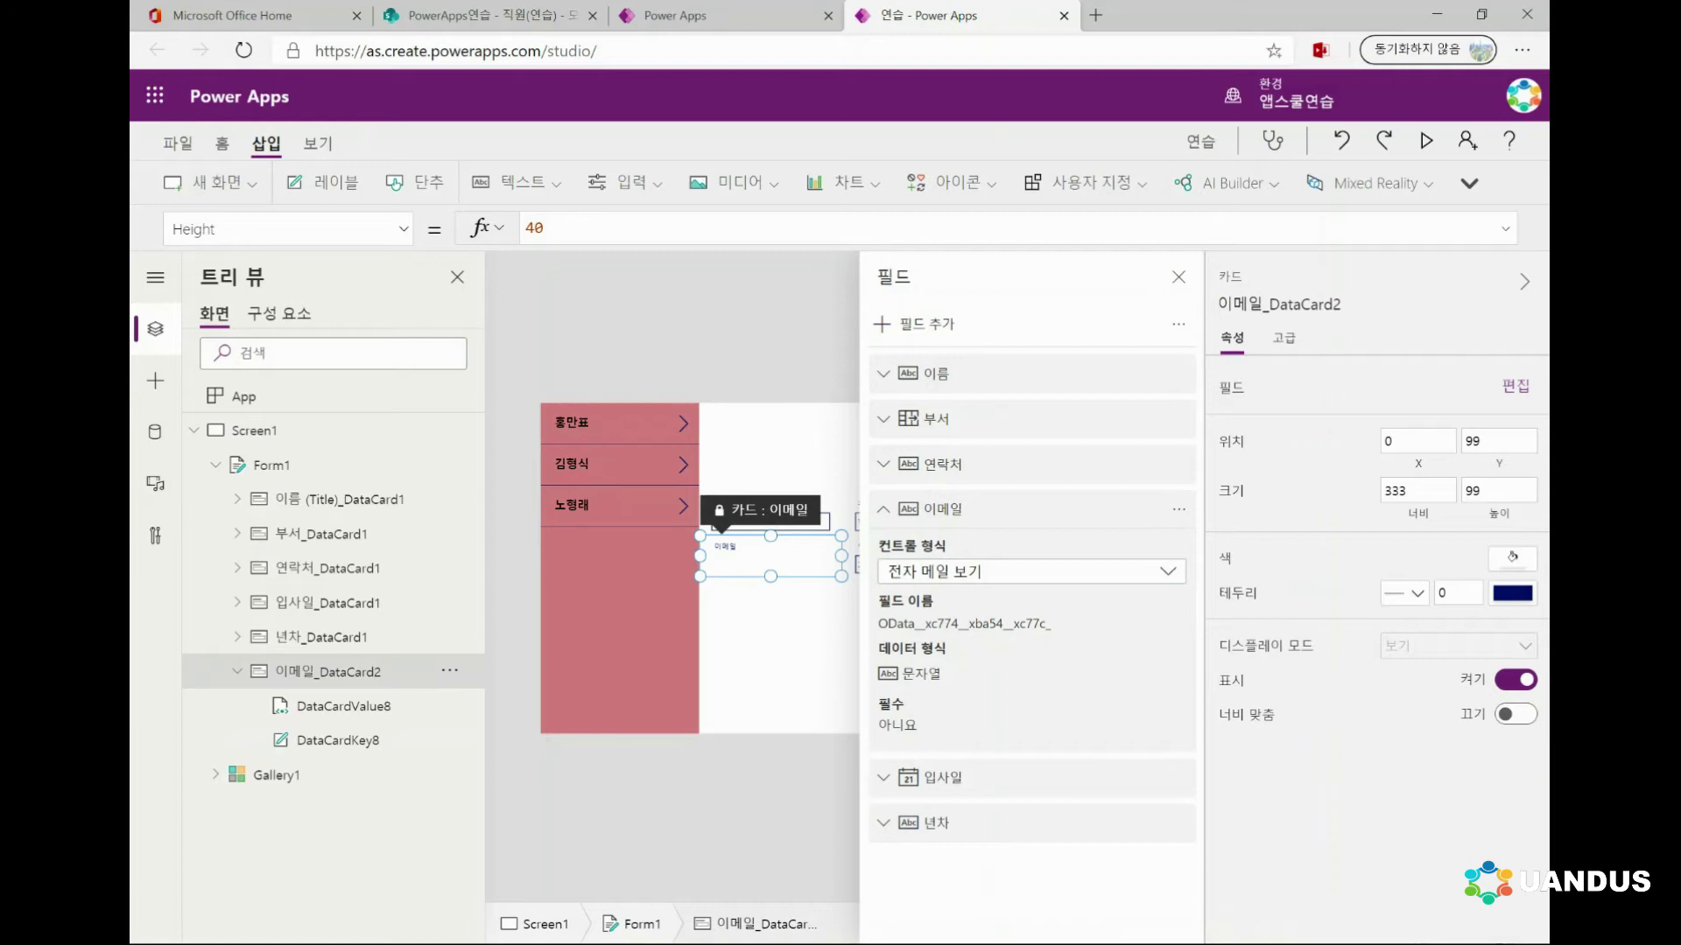
Switch the 이메일 field's control type to 텍스트 보기 and close the field list
left_click(1031, 571)
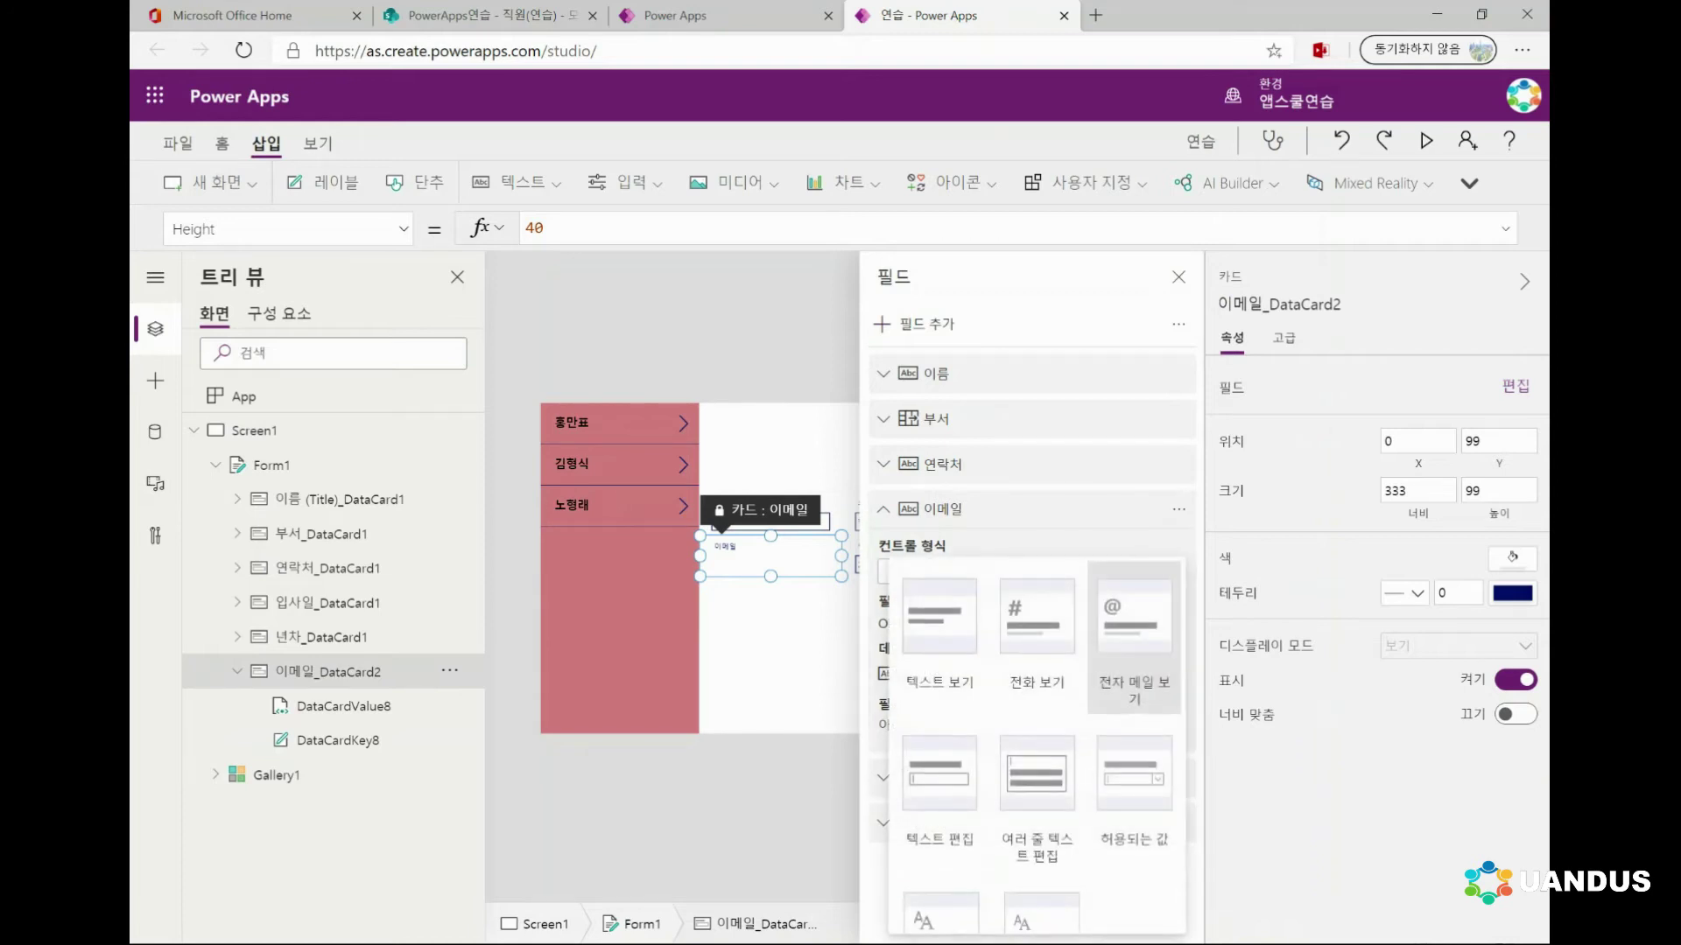
left_click(940, 630)
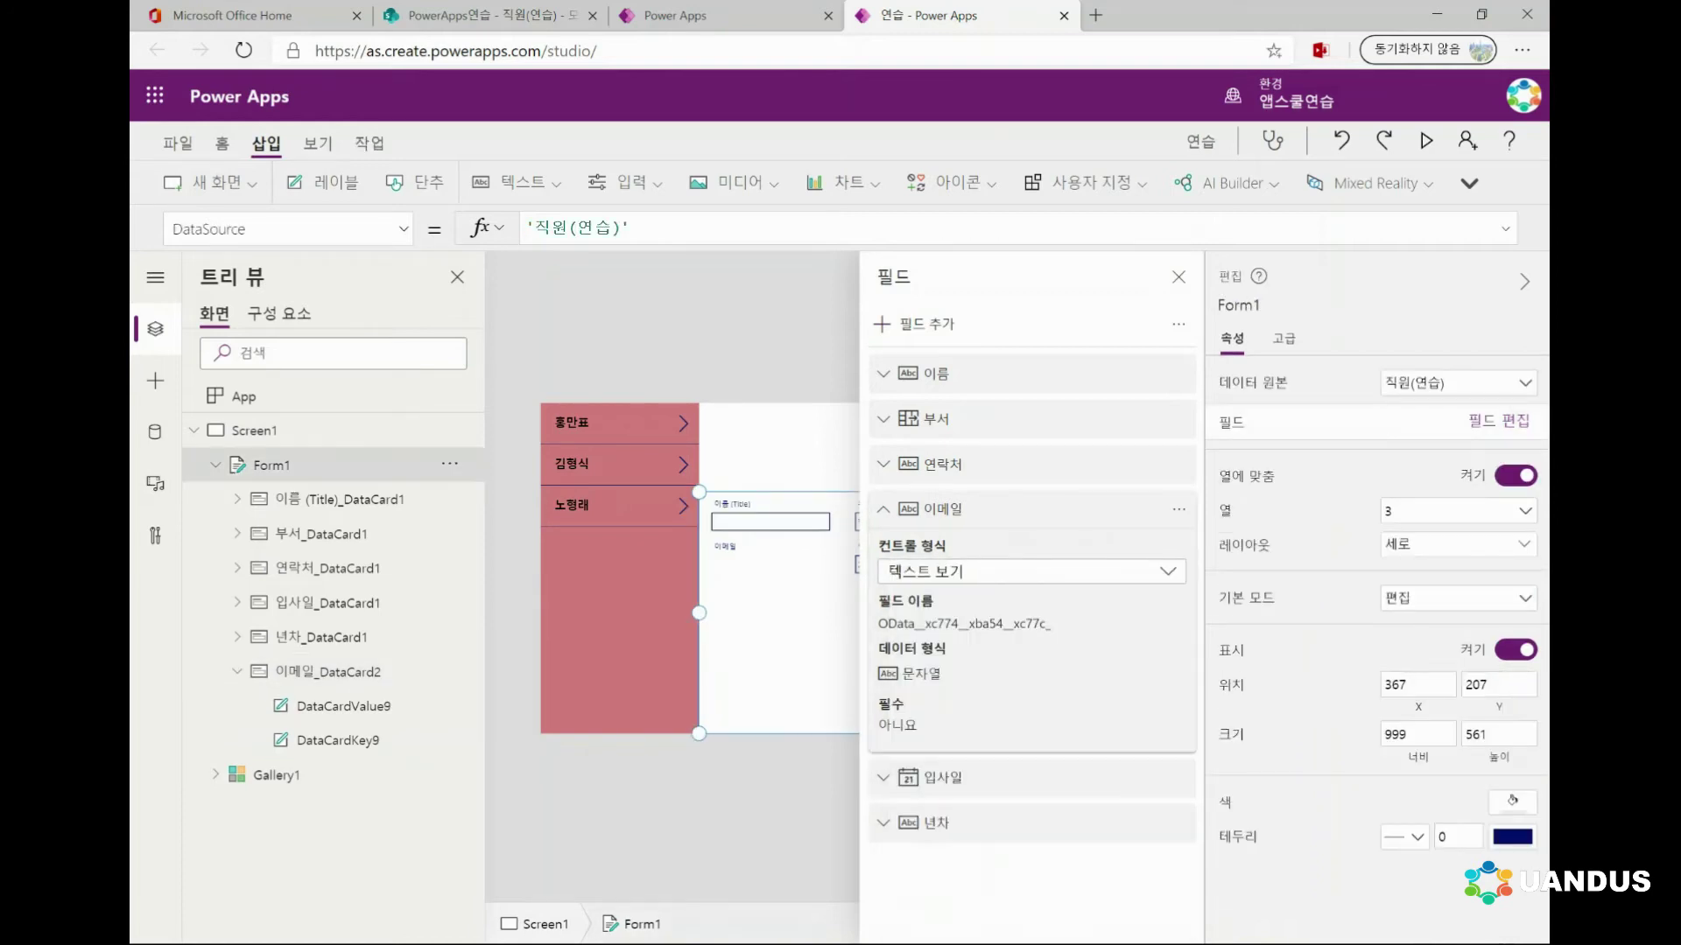
left_click(254, 430)
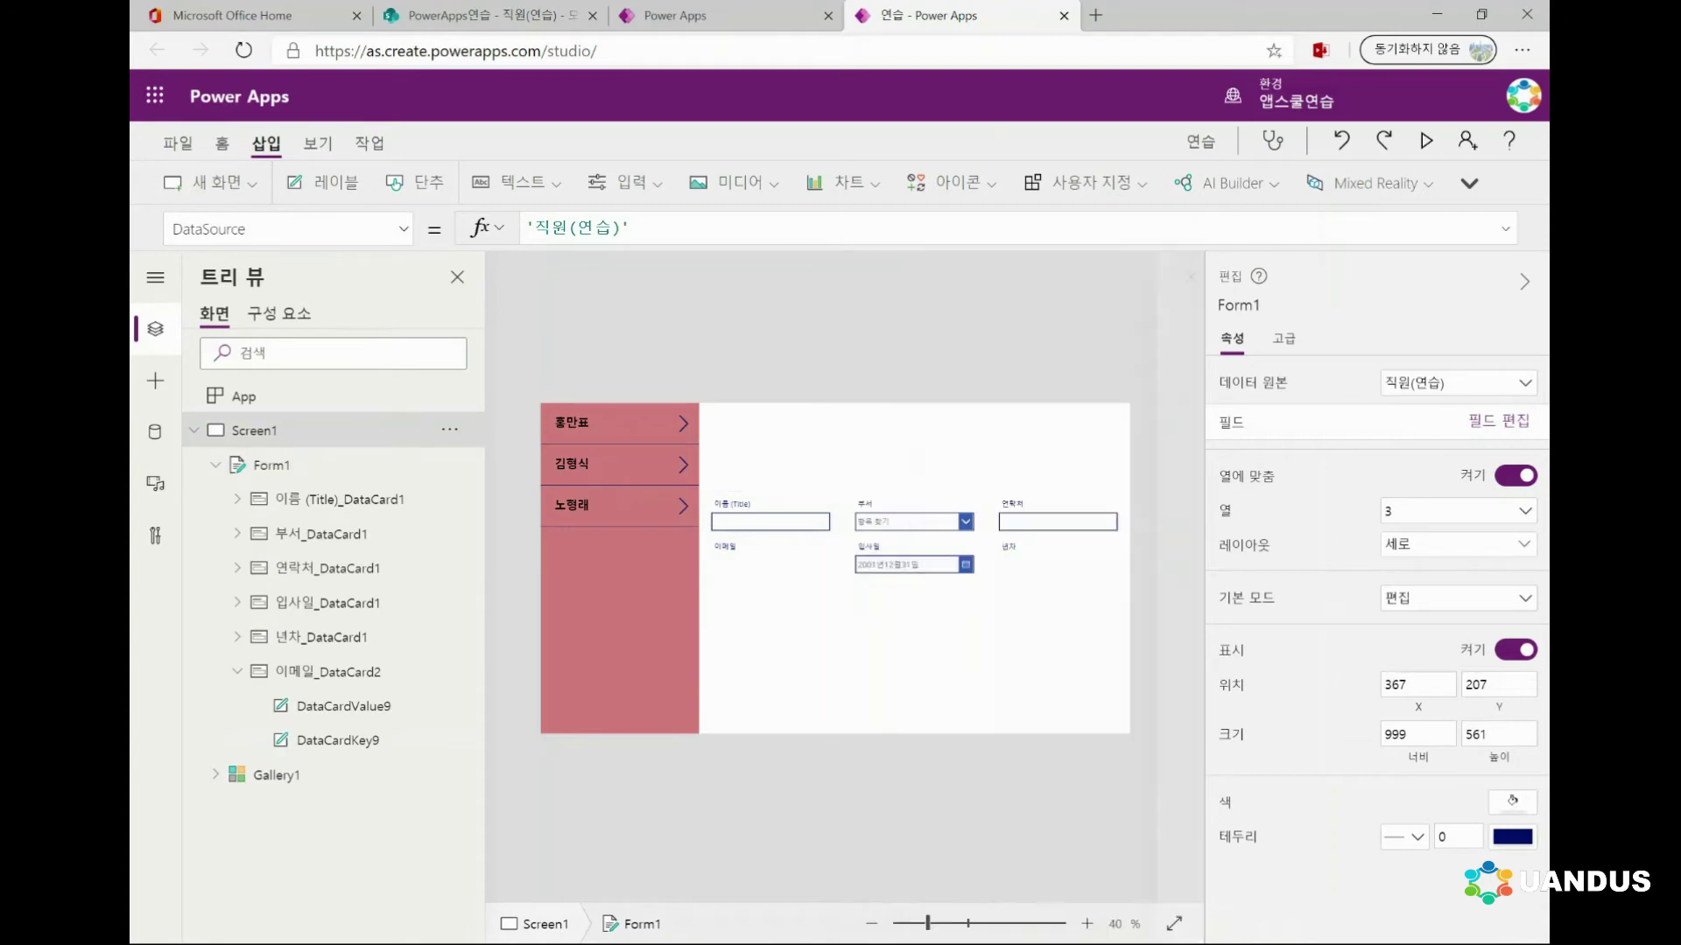
Inspect the 이메일 card's value and label, then reopen Form1's field list
left_click(328, 671)
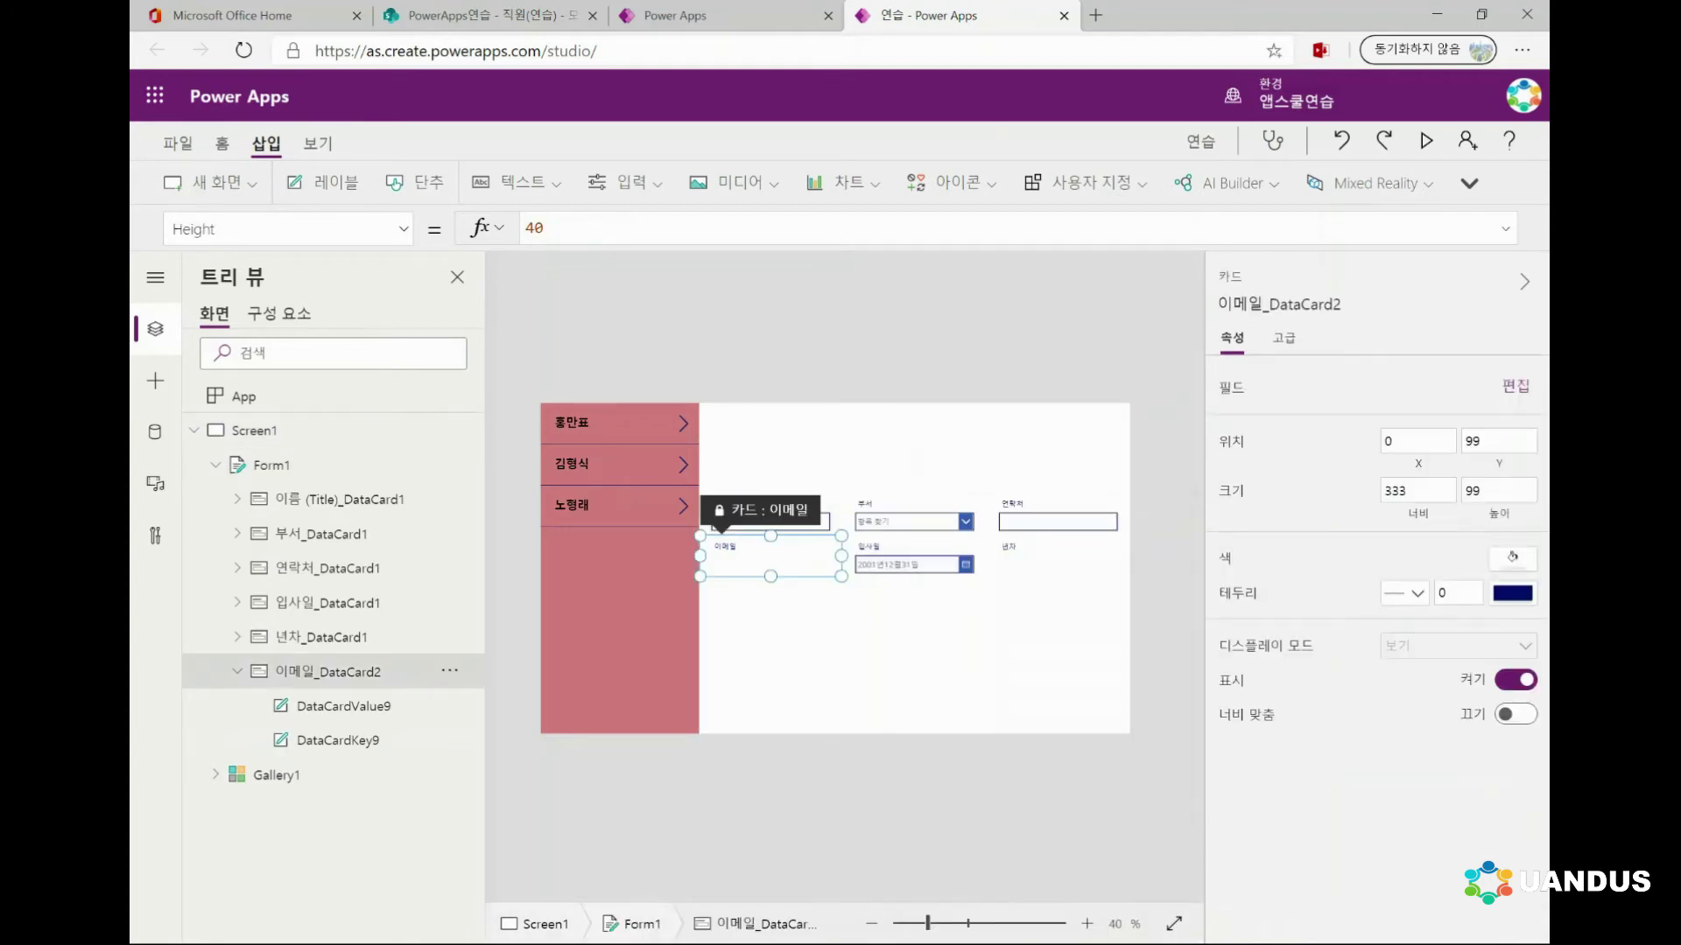
left_click(343, 705)
left_click(328, 672)
left_click(337, 740)
left_click(329, 671)
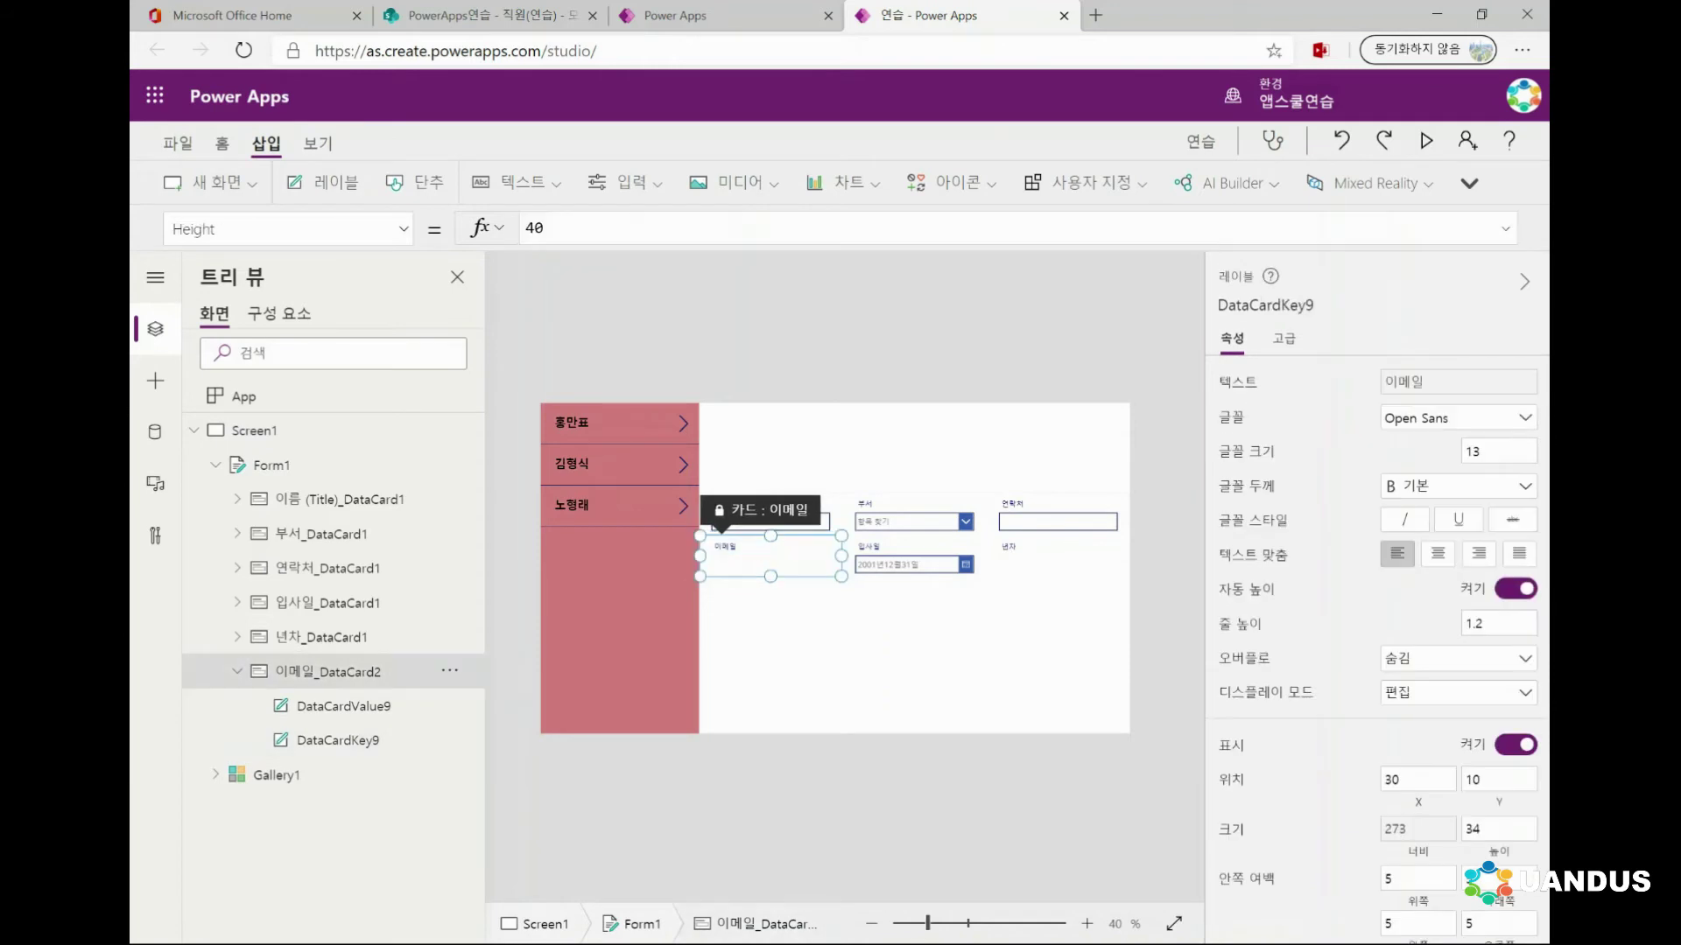
left_click(343, 705)
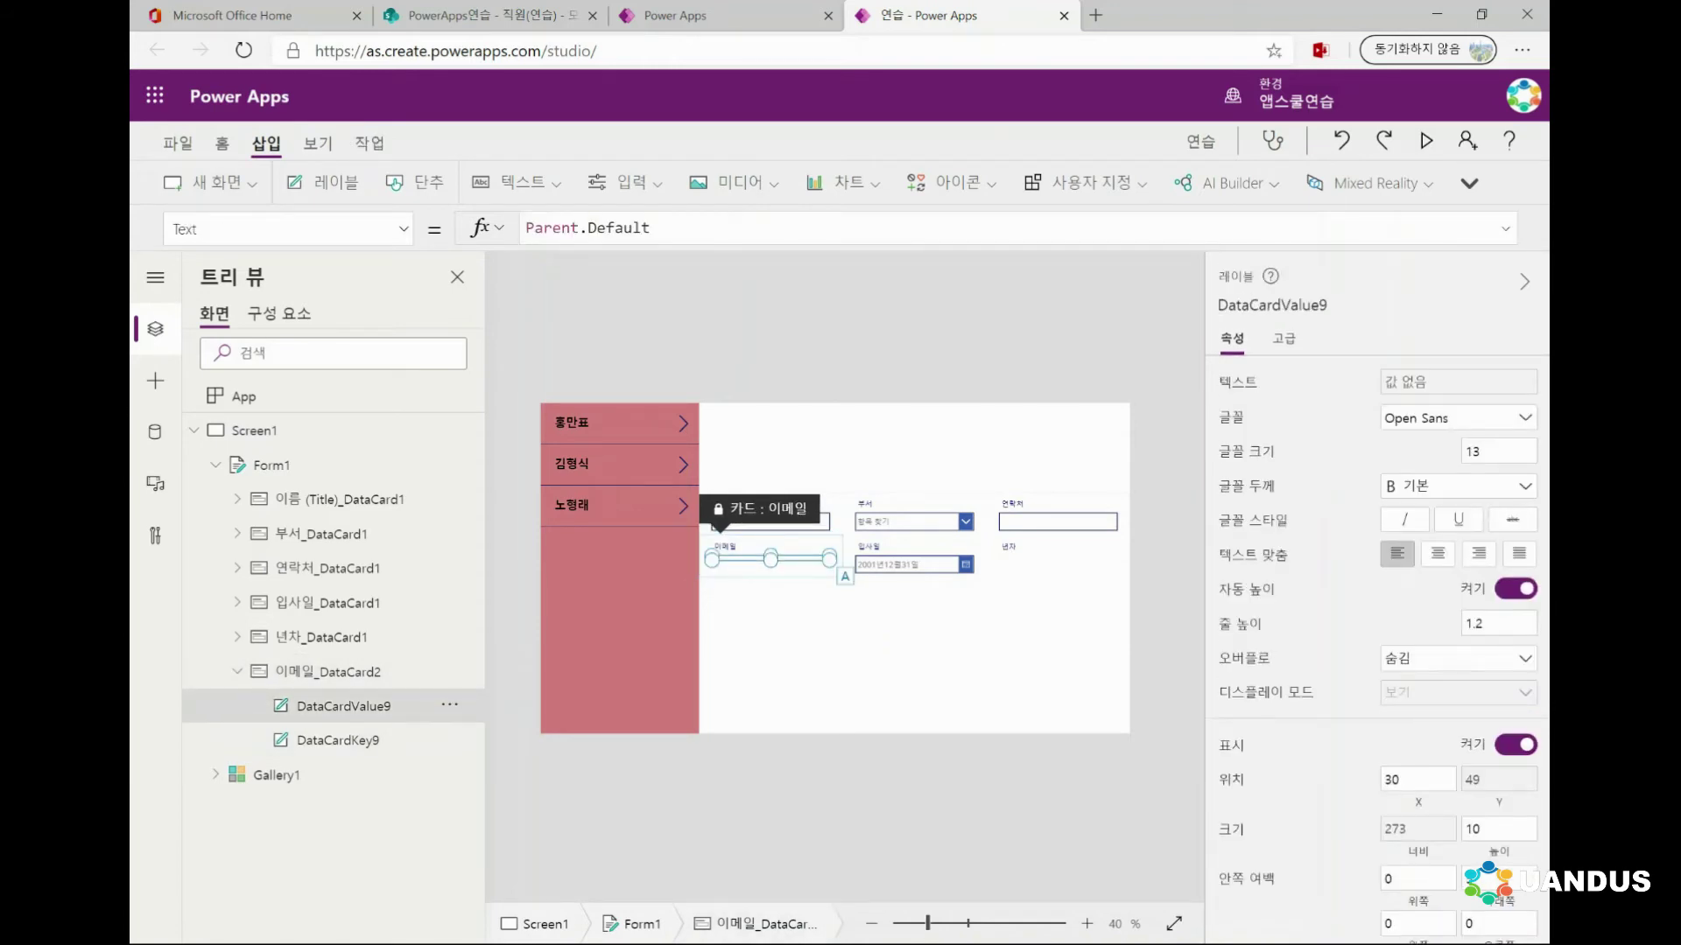
left_click(271, 465)
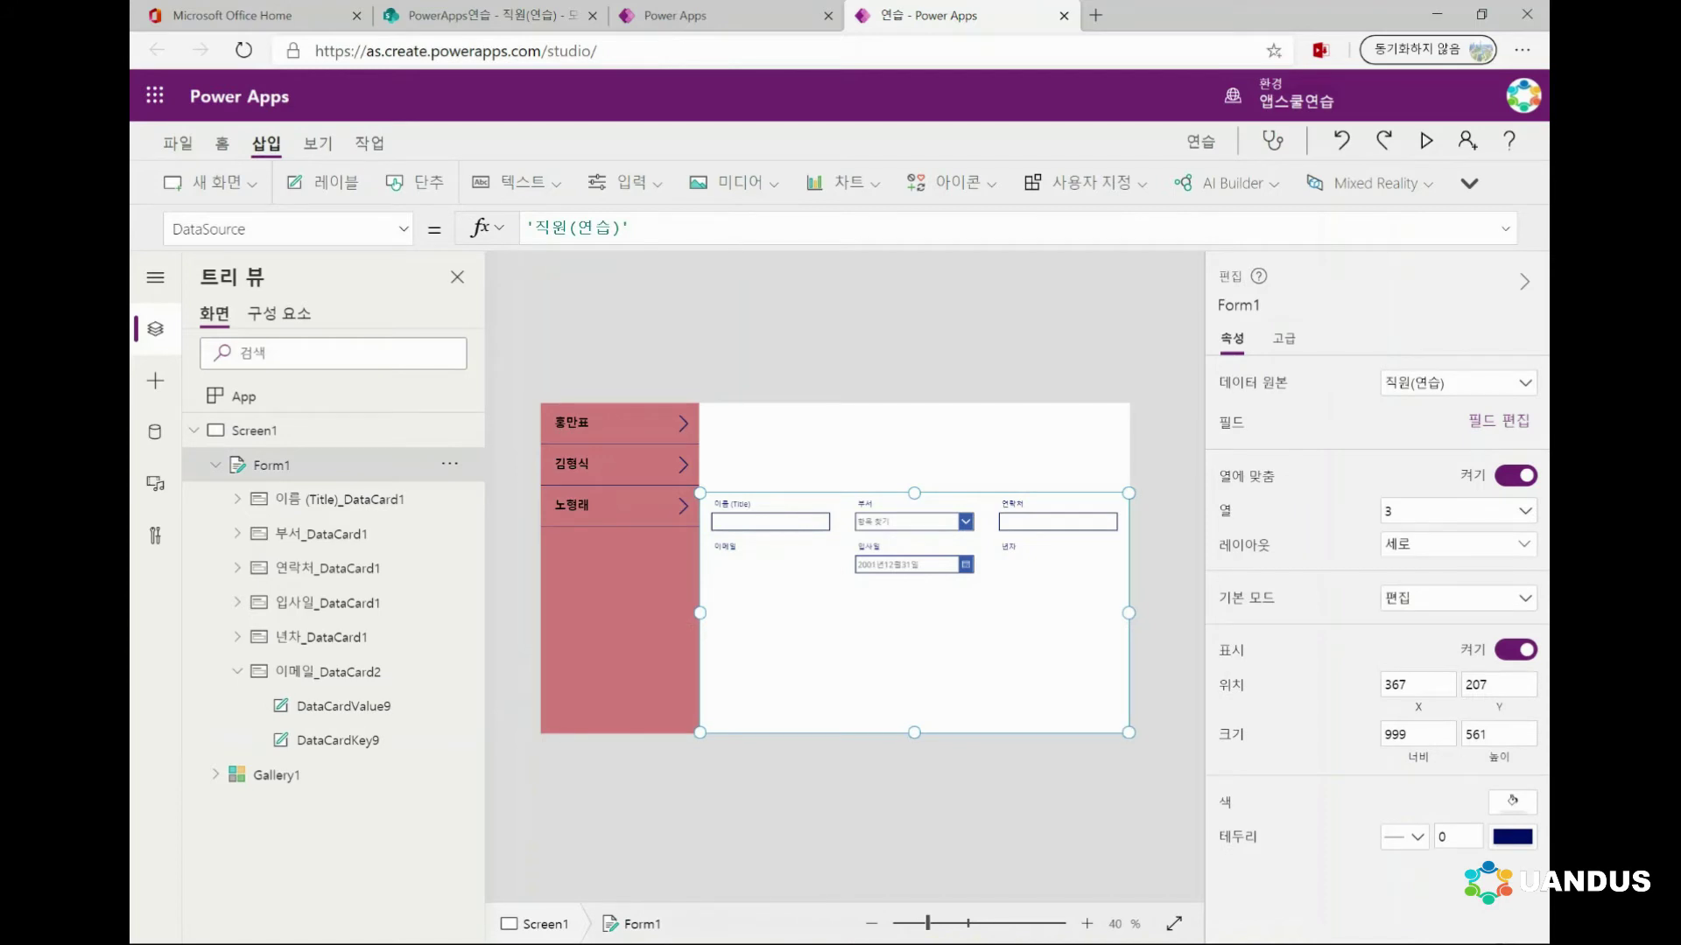
left_click(1498, 421)
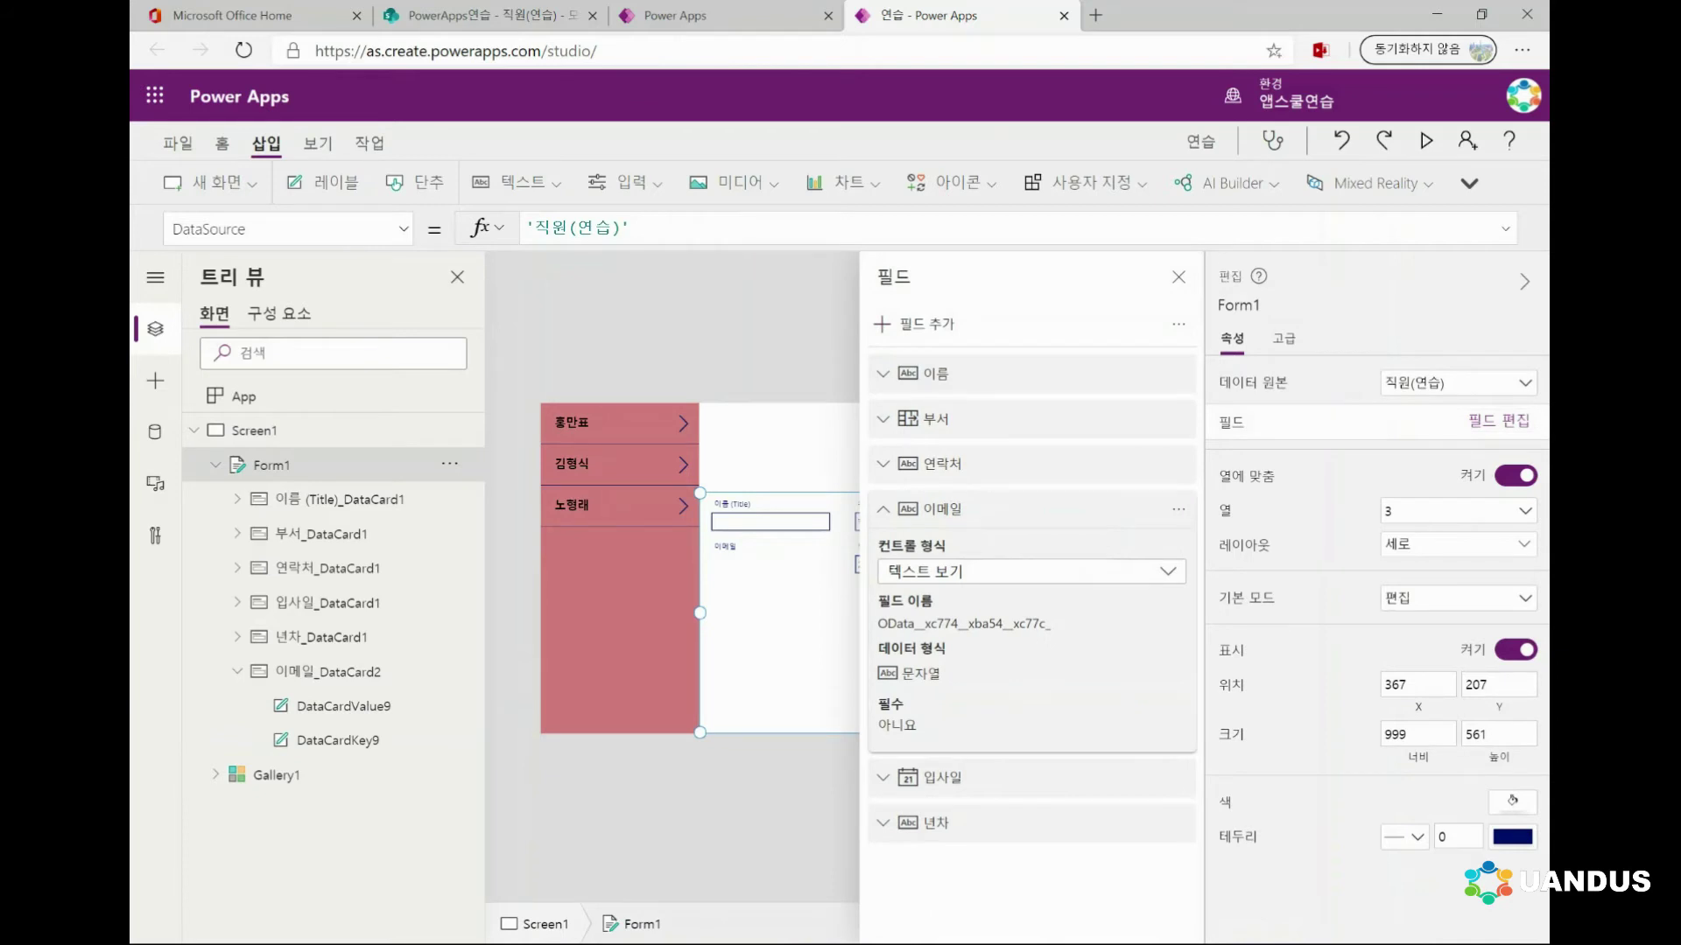
Remove the read-only 이메일 field and re-add 이메일 through 필드 추가
left_click(1178, 508)
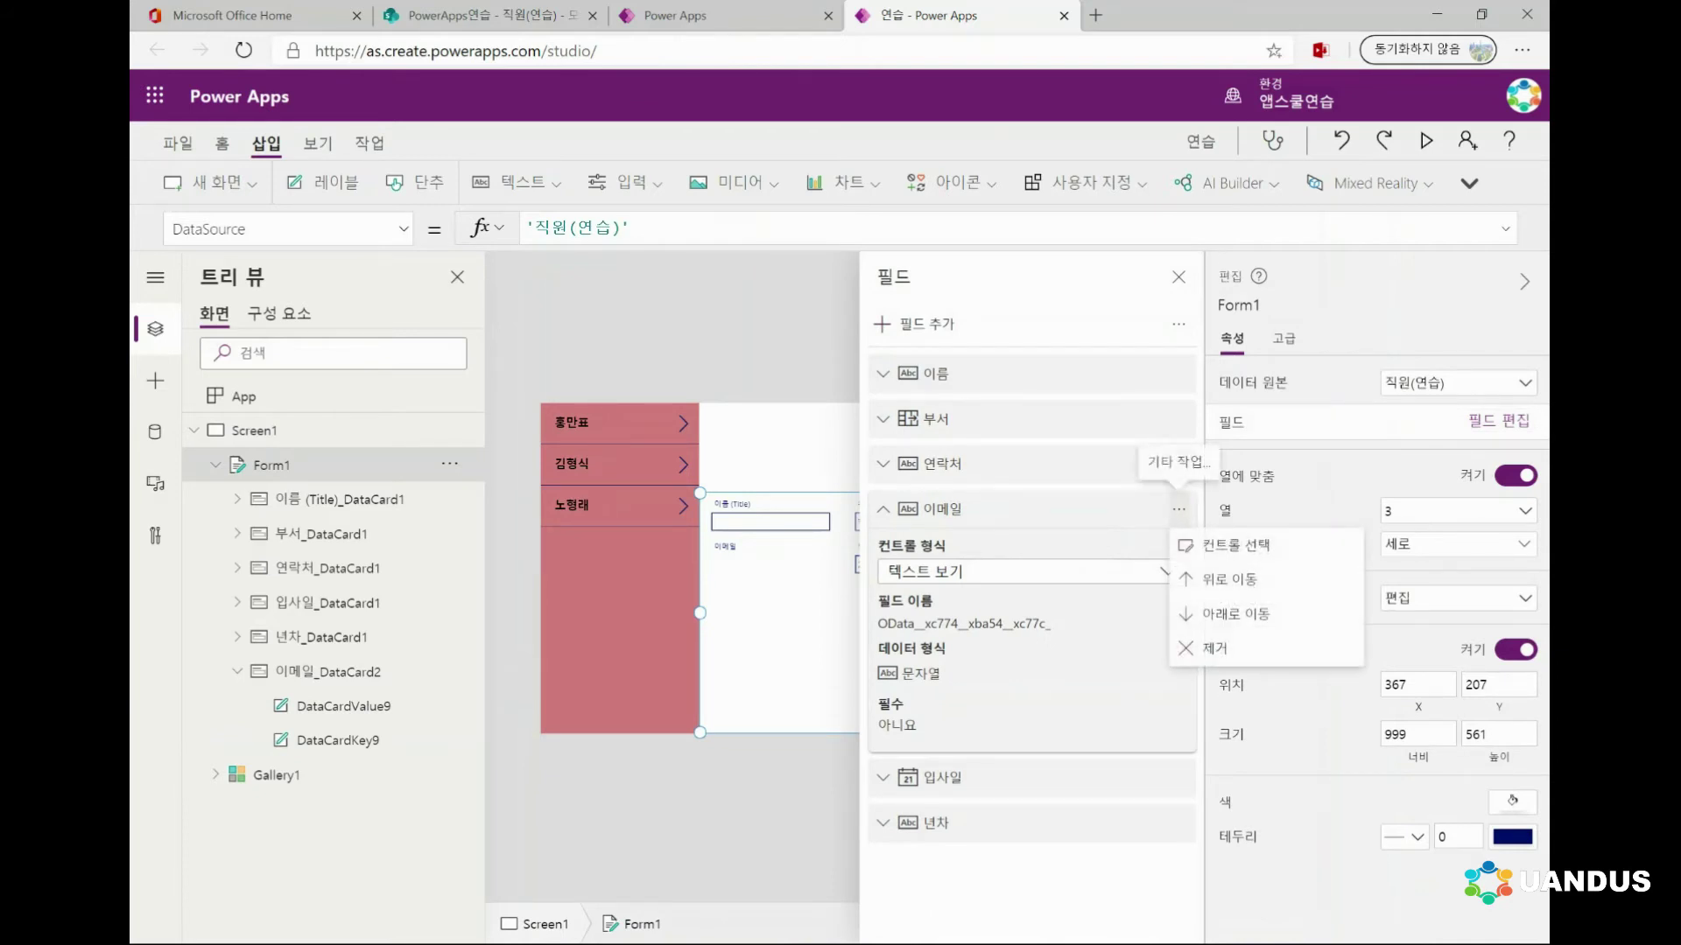
left_click(1230, 649)
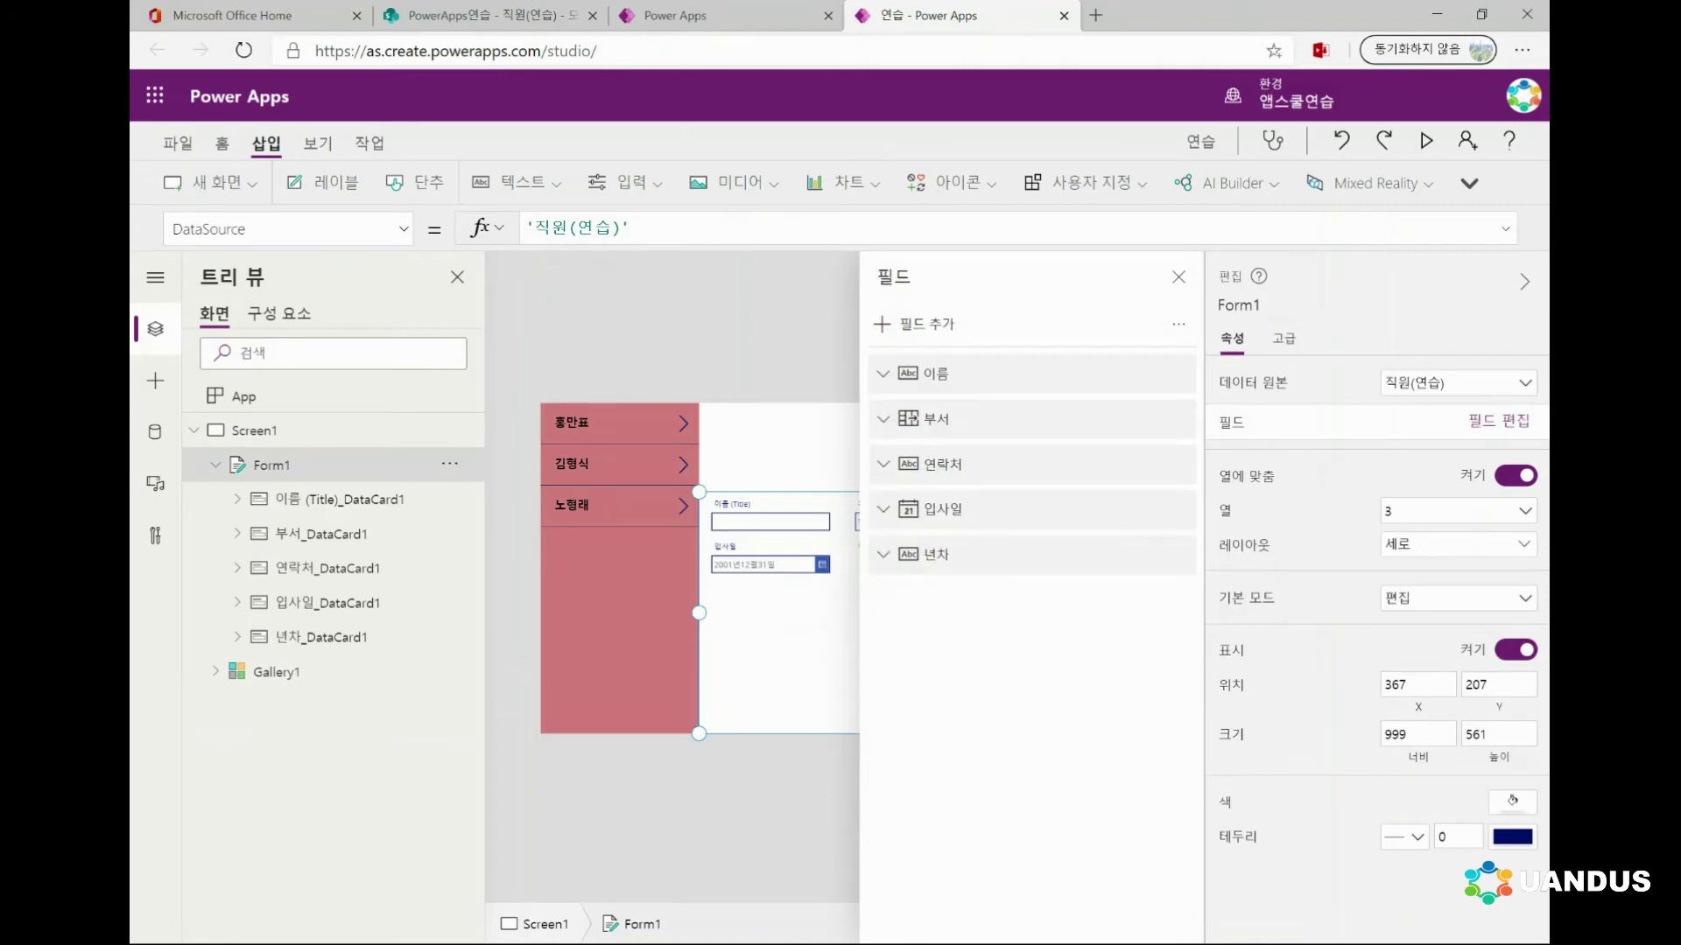
left_click(914, 324)
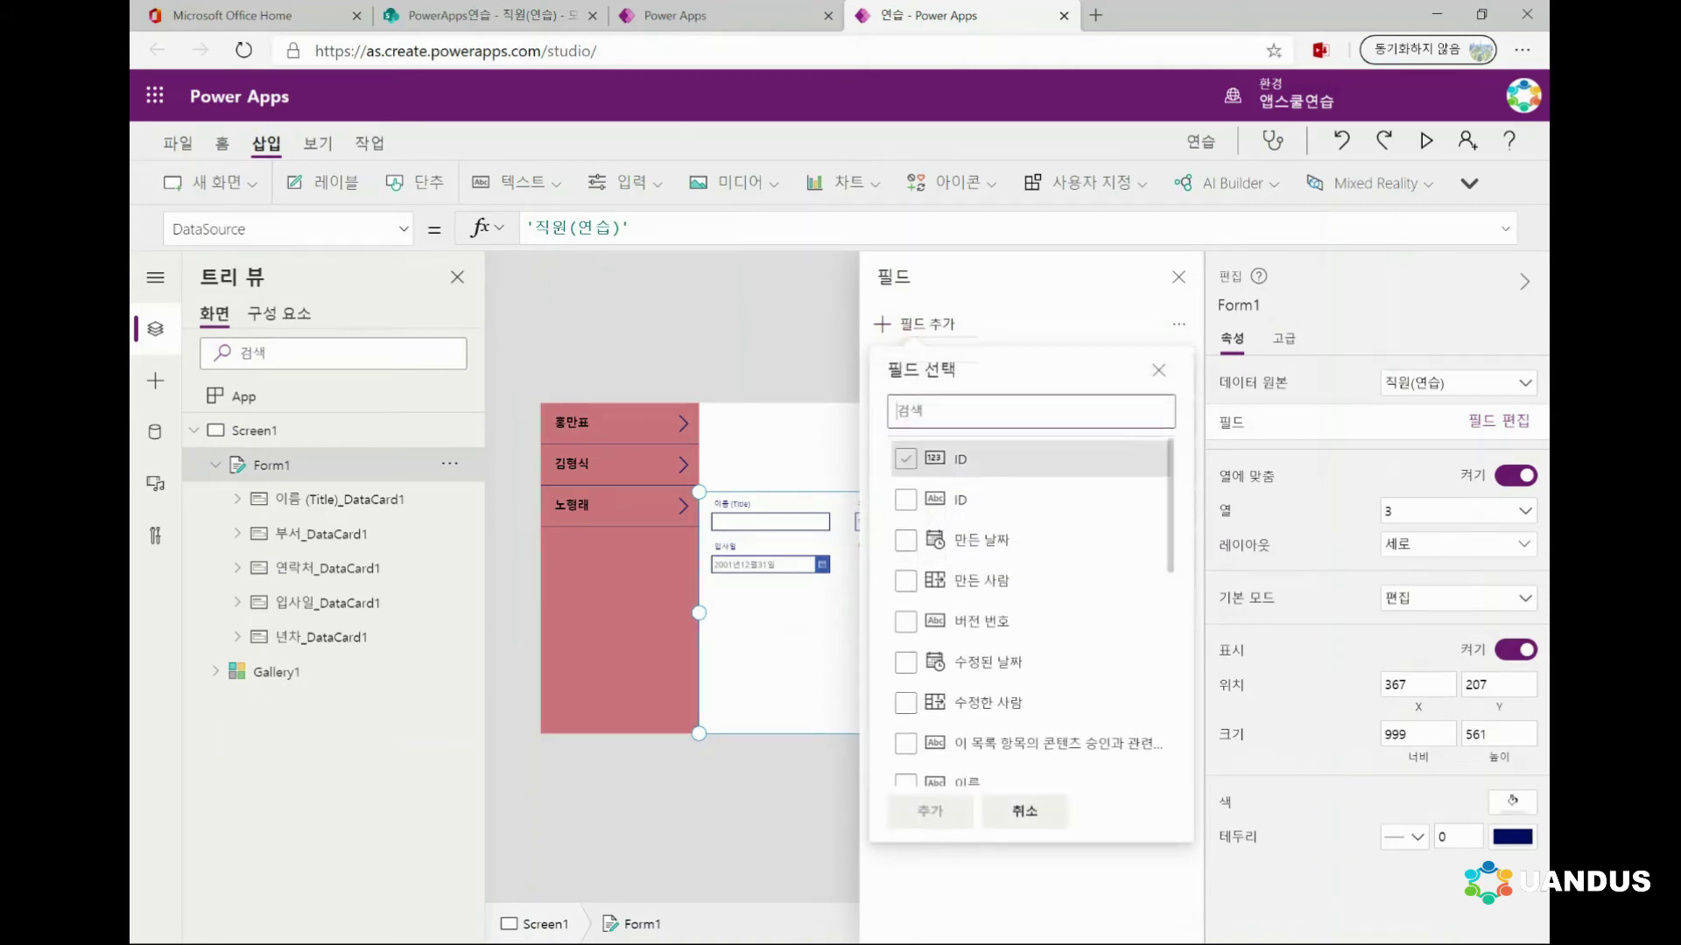
scroll(1031, 613, "down", 2)
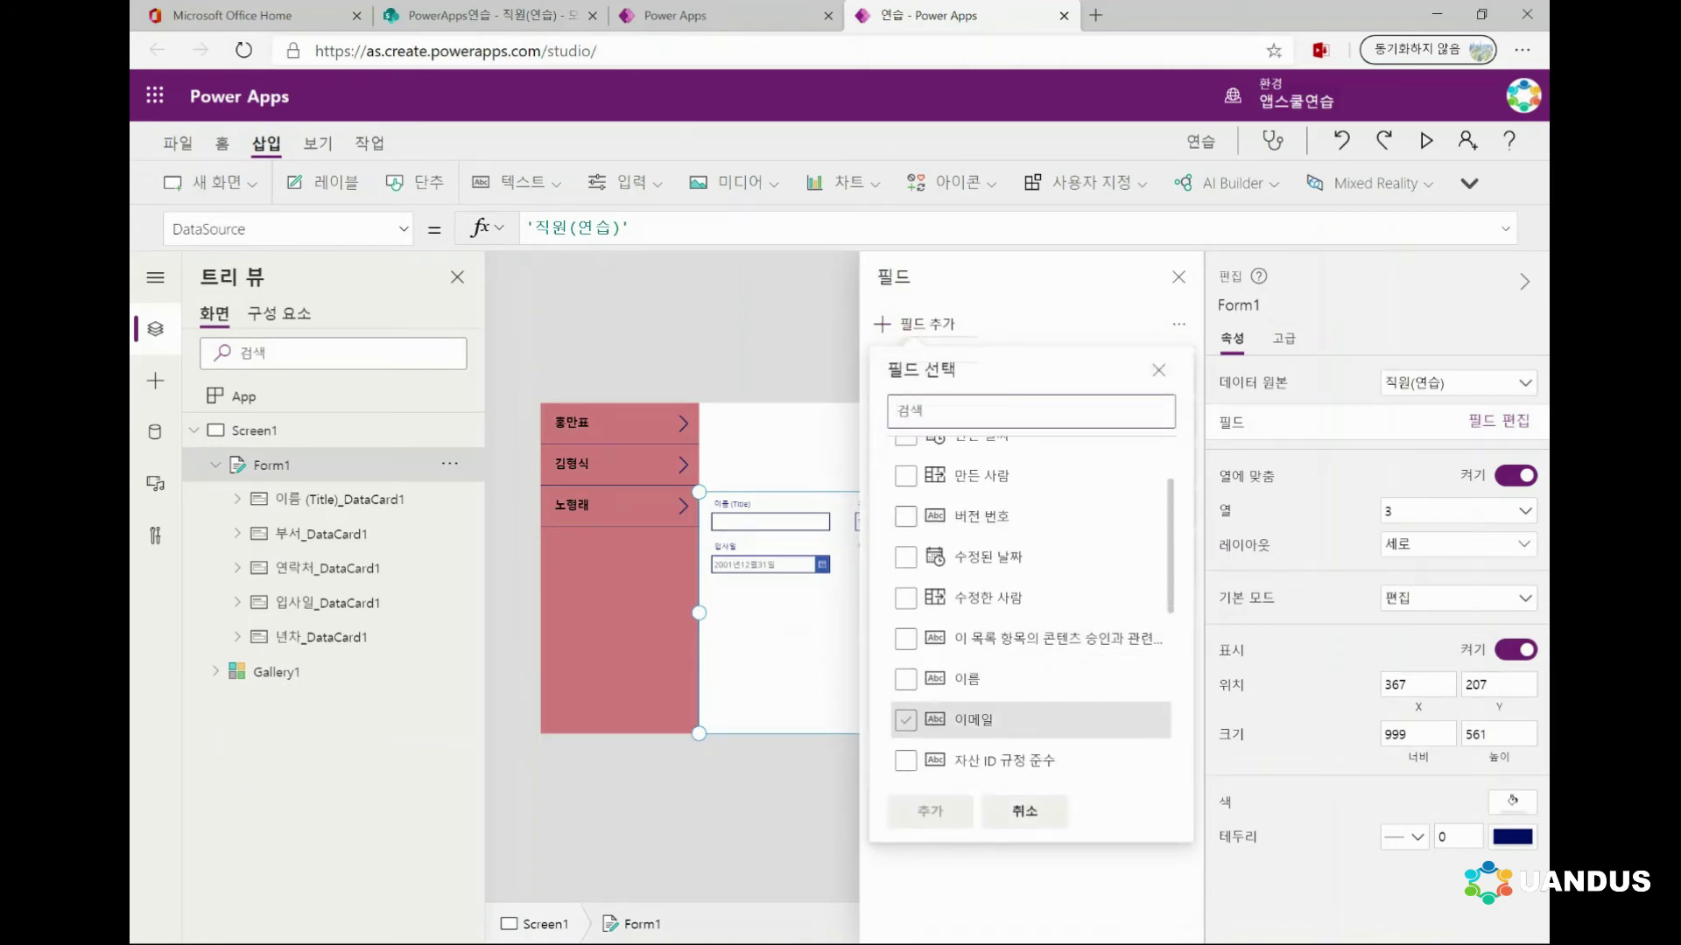
left_click(905, 720)
left_click(930, 811)
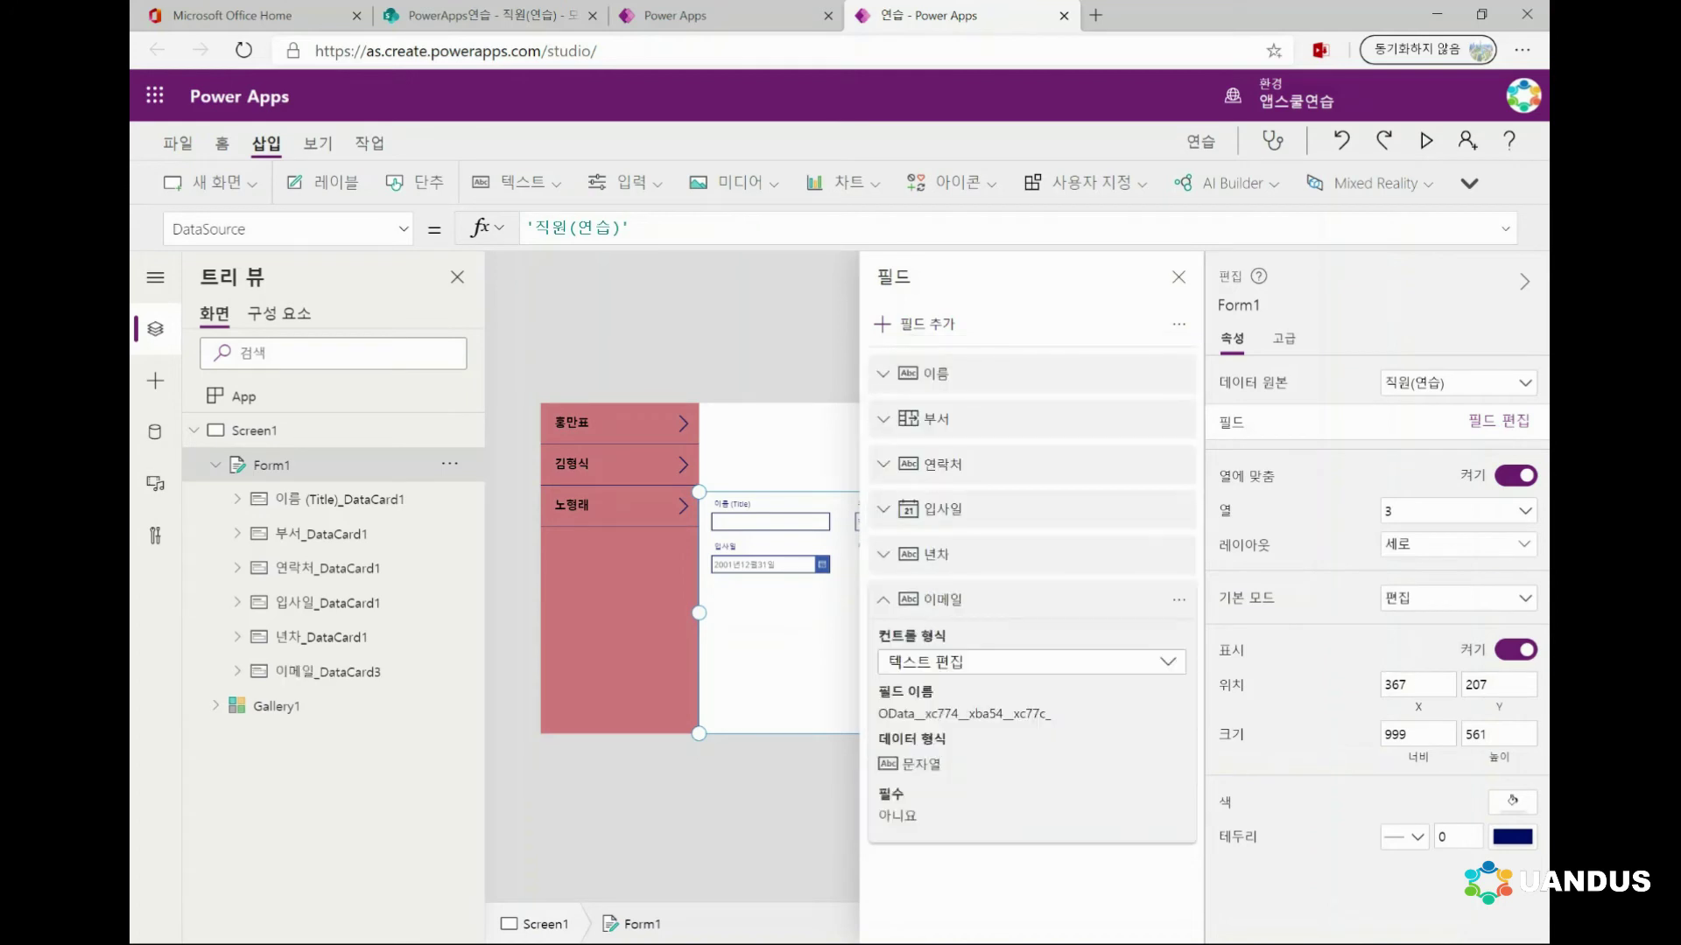
key("Escape")
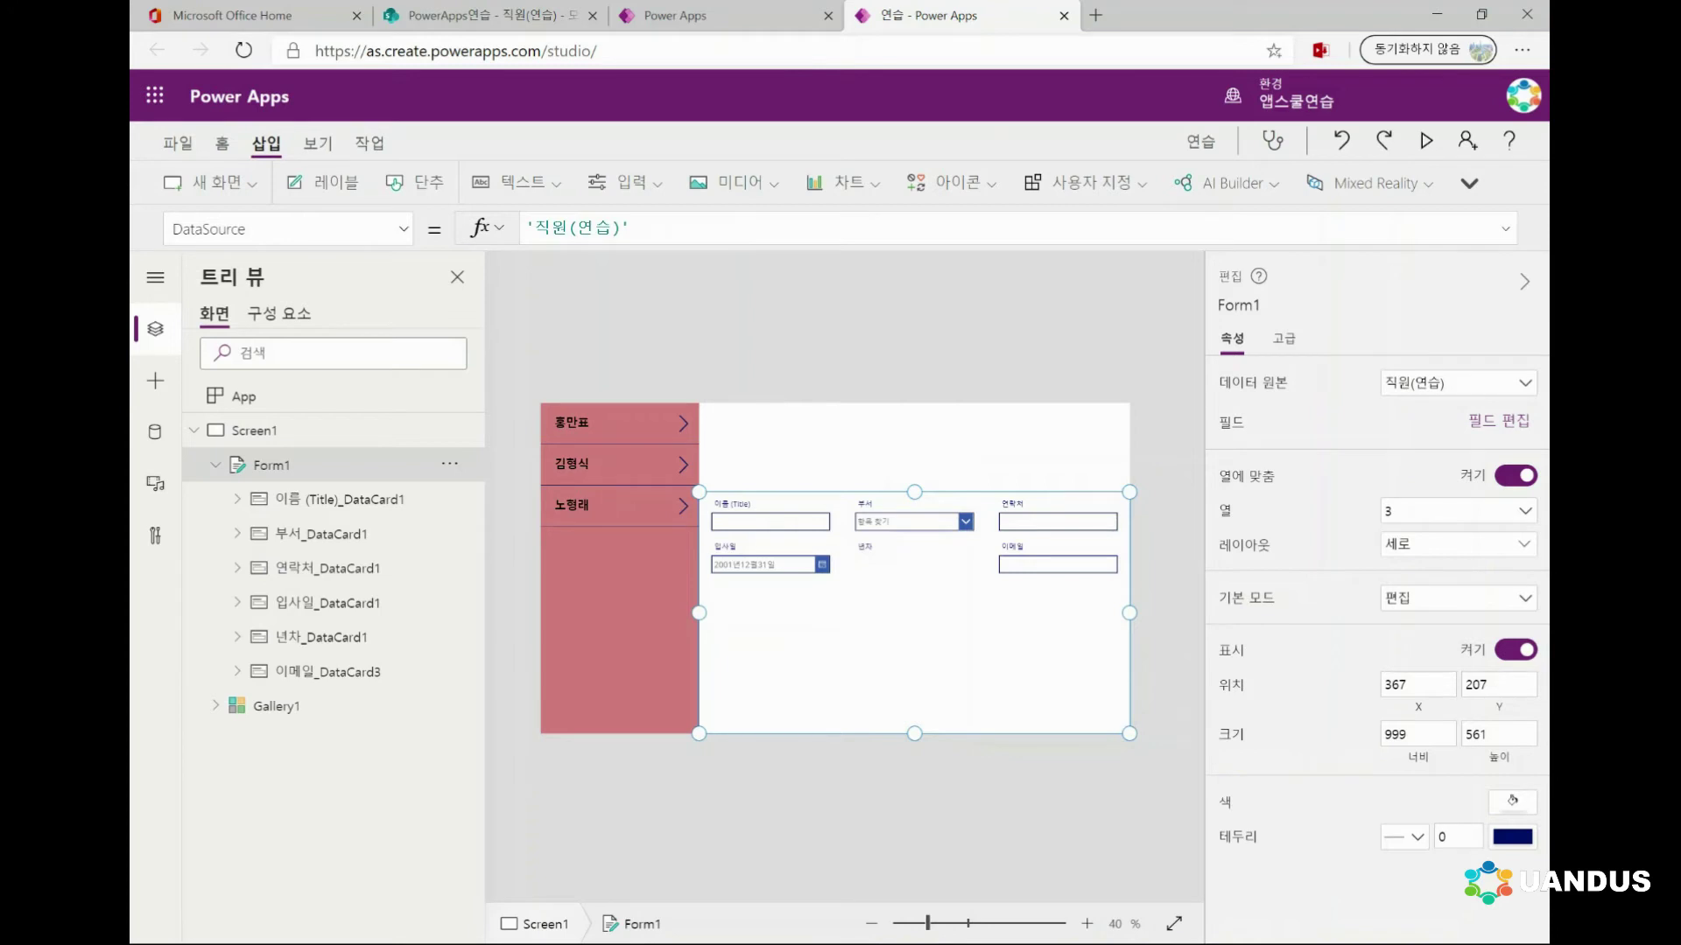
Move 이메일 up to sit right after 연락처, then close the field list
left_click(1498, 420)
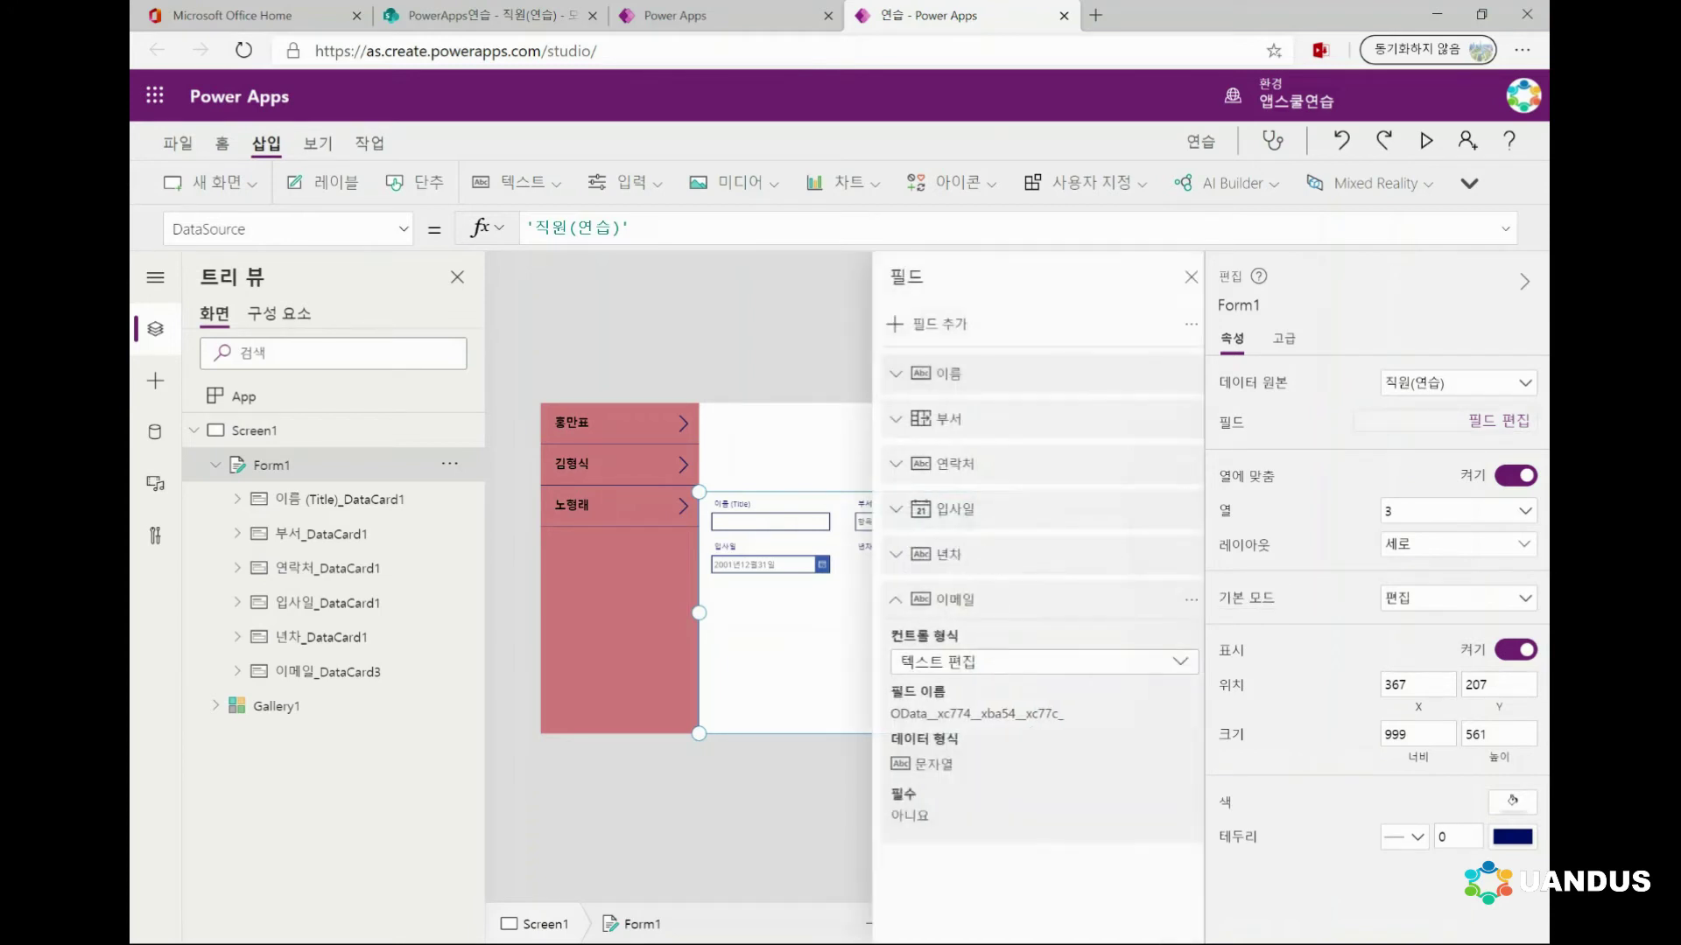
left_click(883, 599)
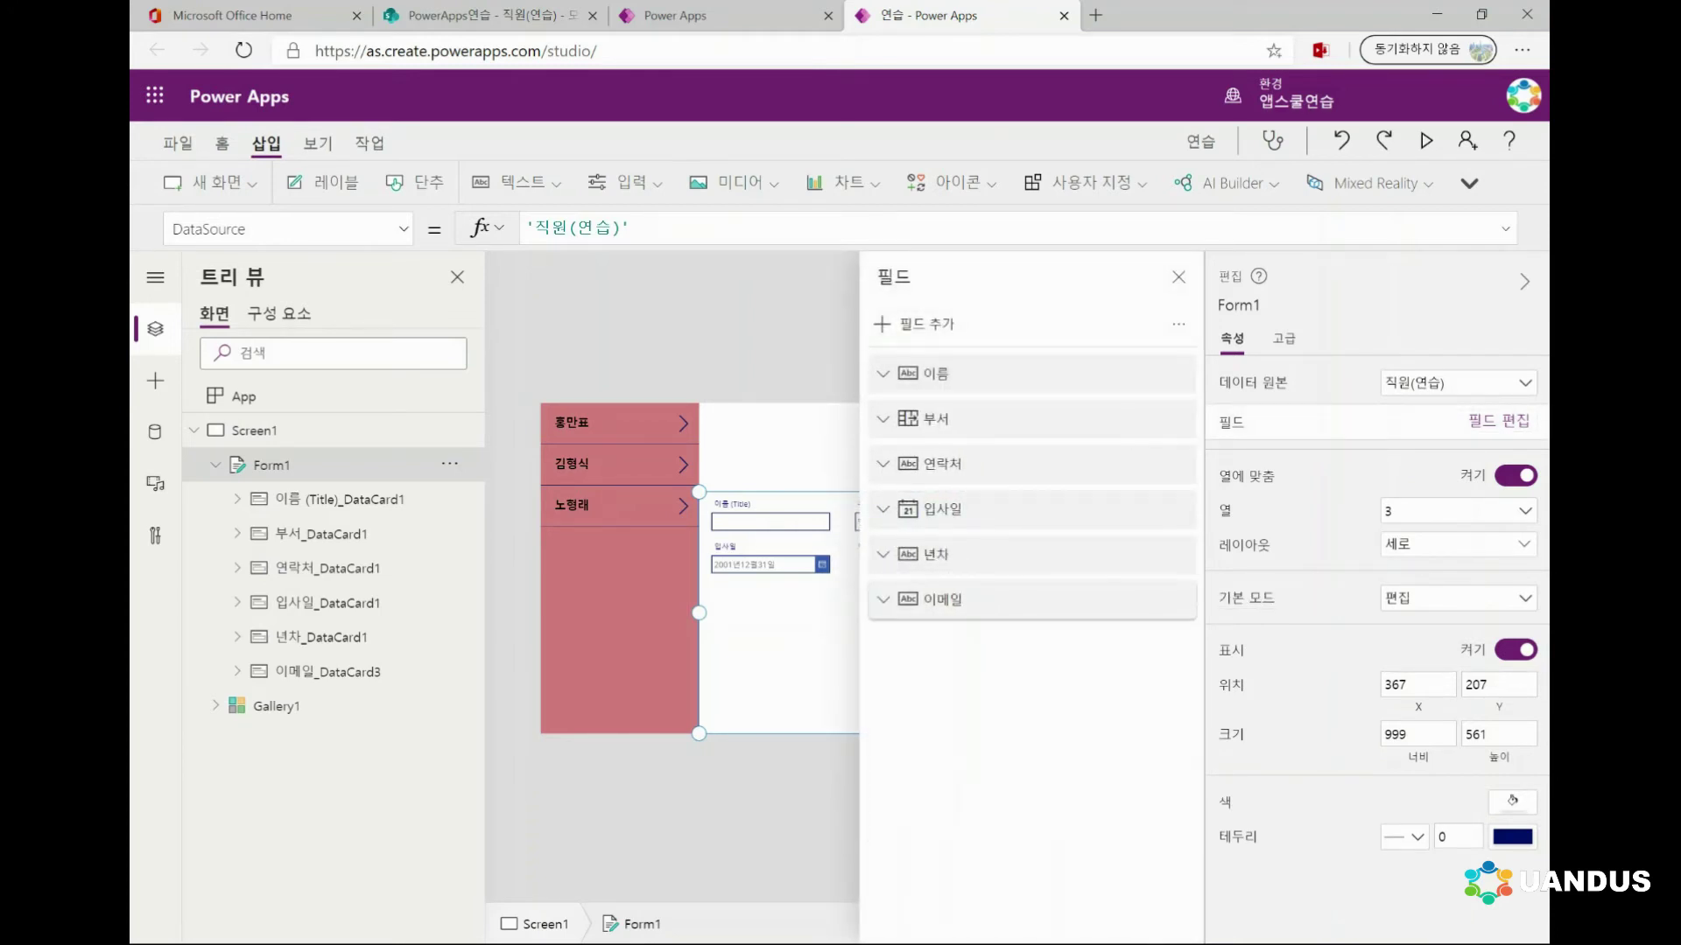
left_click_drag(937, 599, 963, 506)
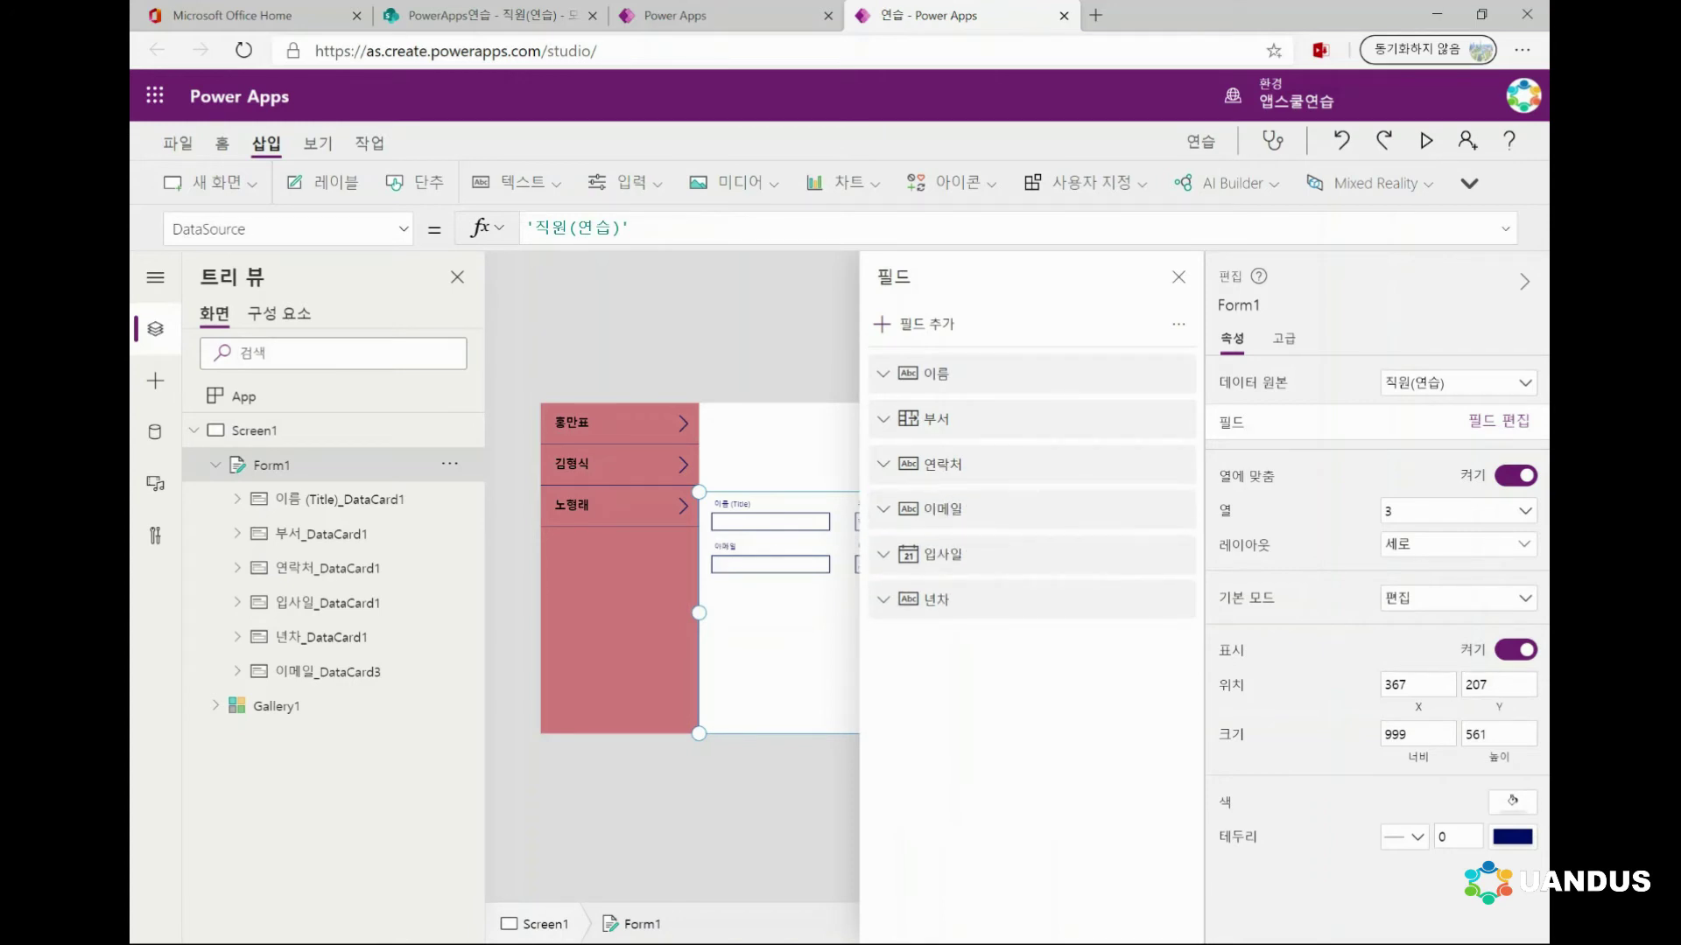
left_click(1178, 277)
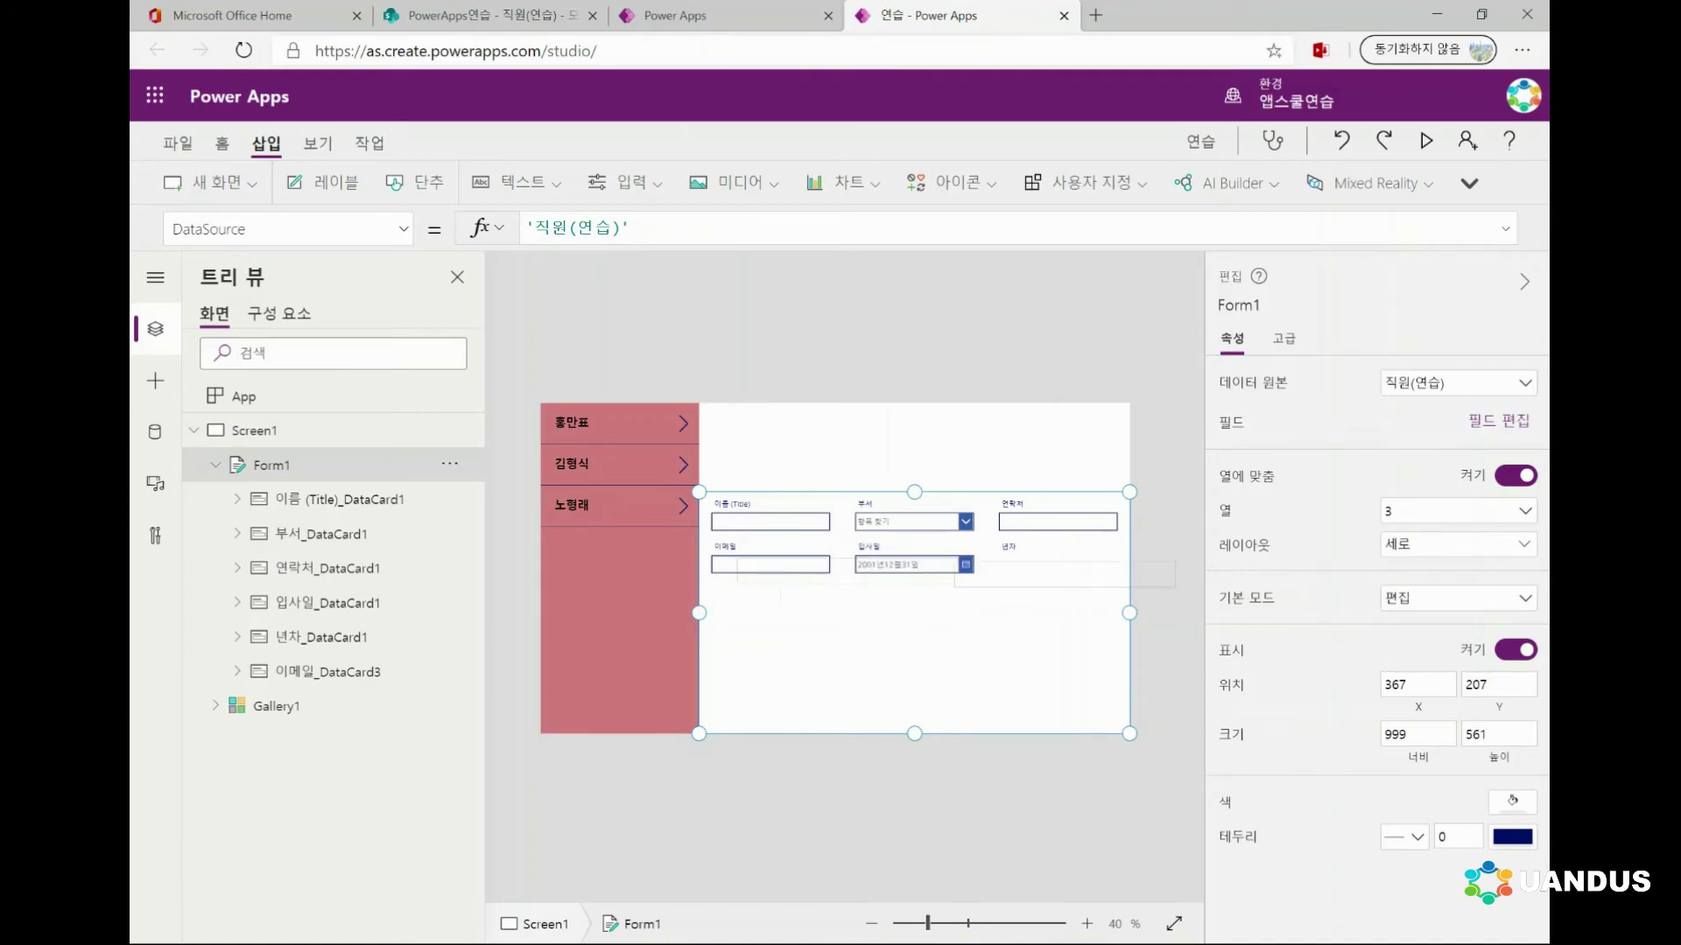
left_click(1458, 511)
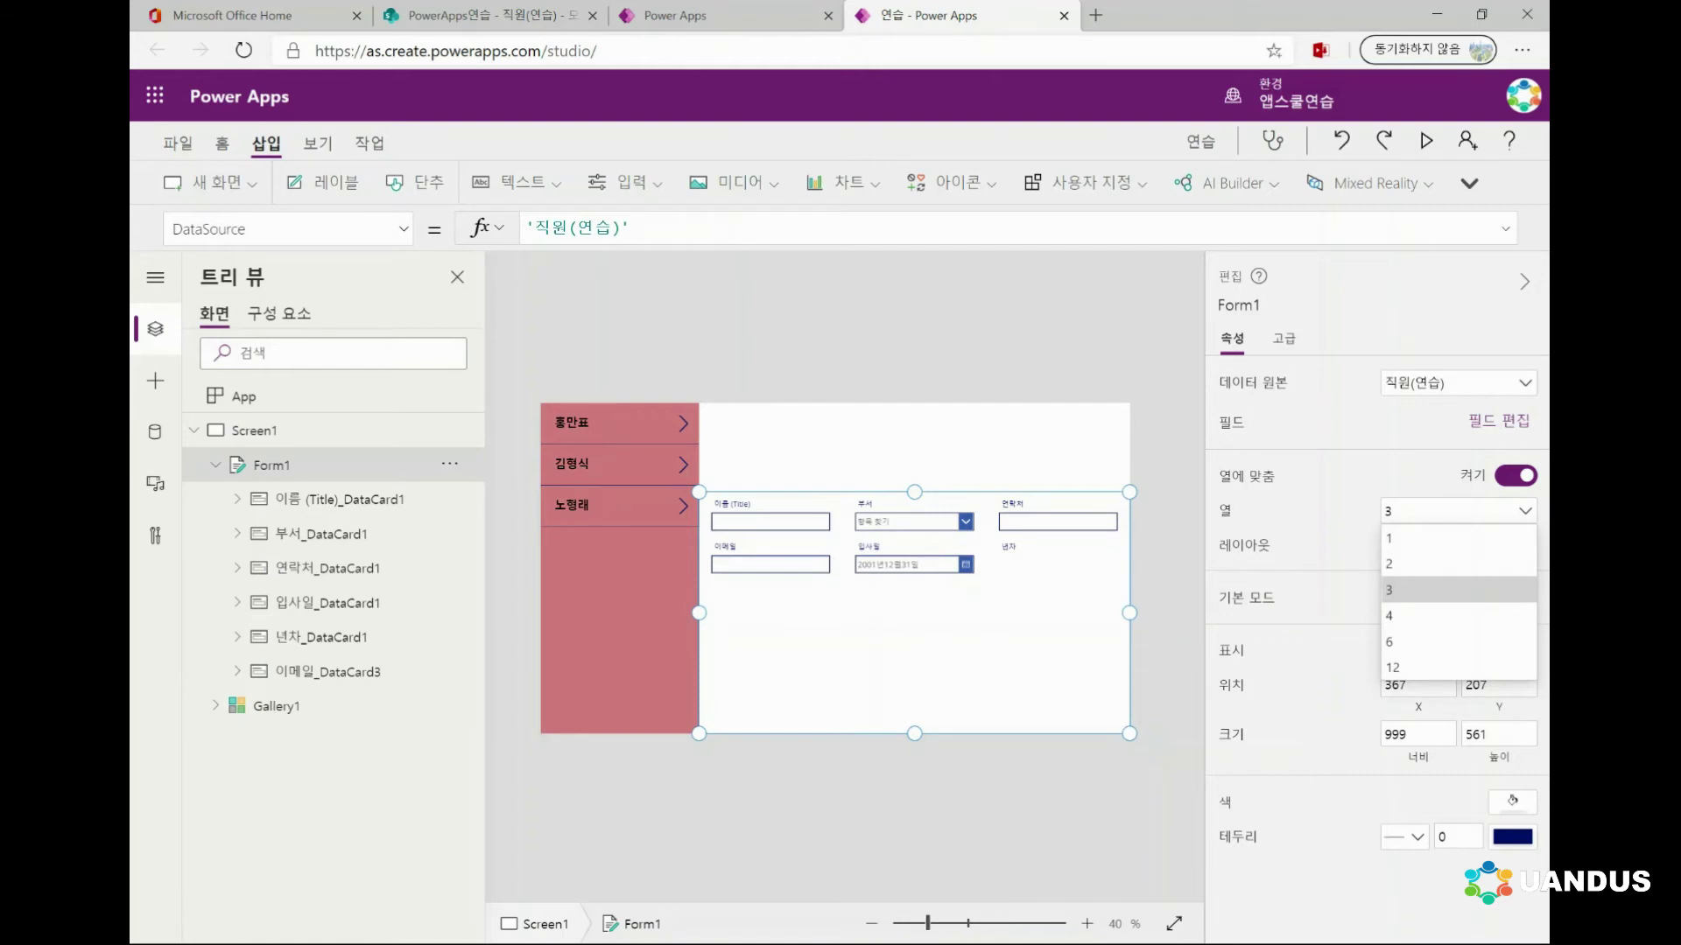
Set Form1's 열 to 1, then 2, and check the layout by selecting Screen1, Gallery1 and Form1
left_click(1389, 537)
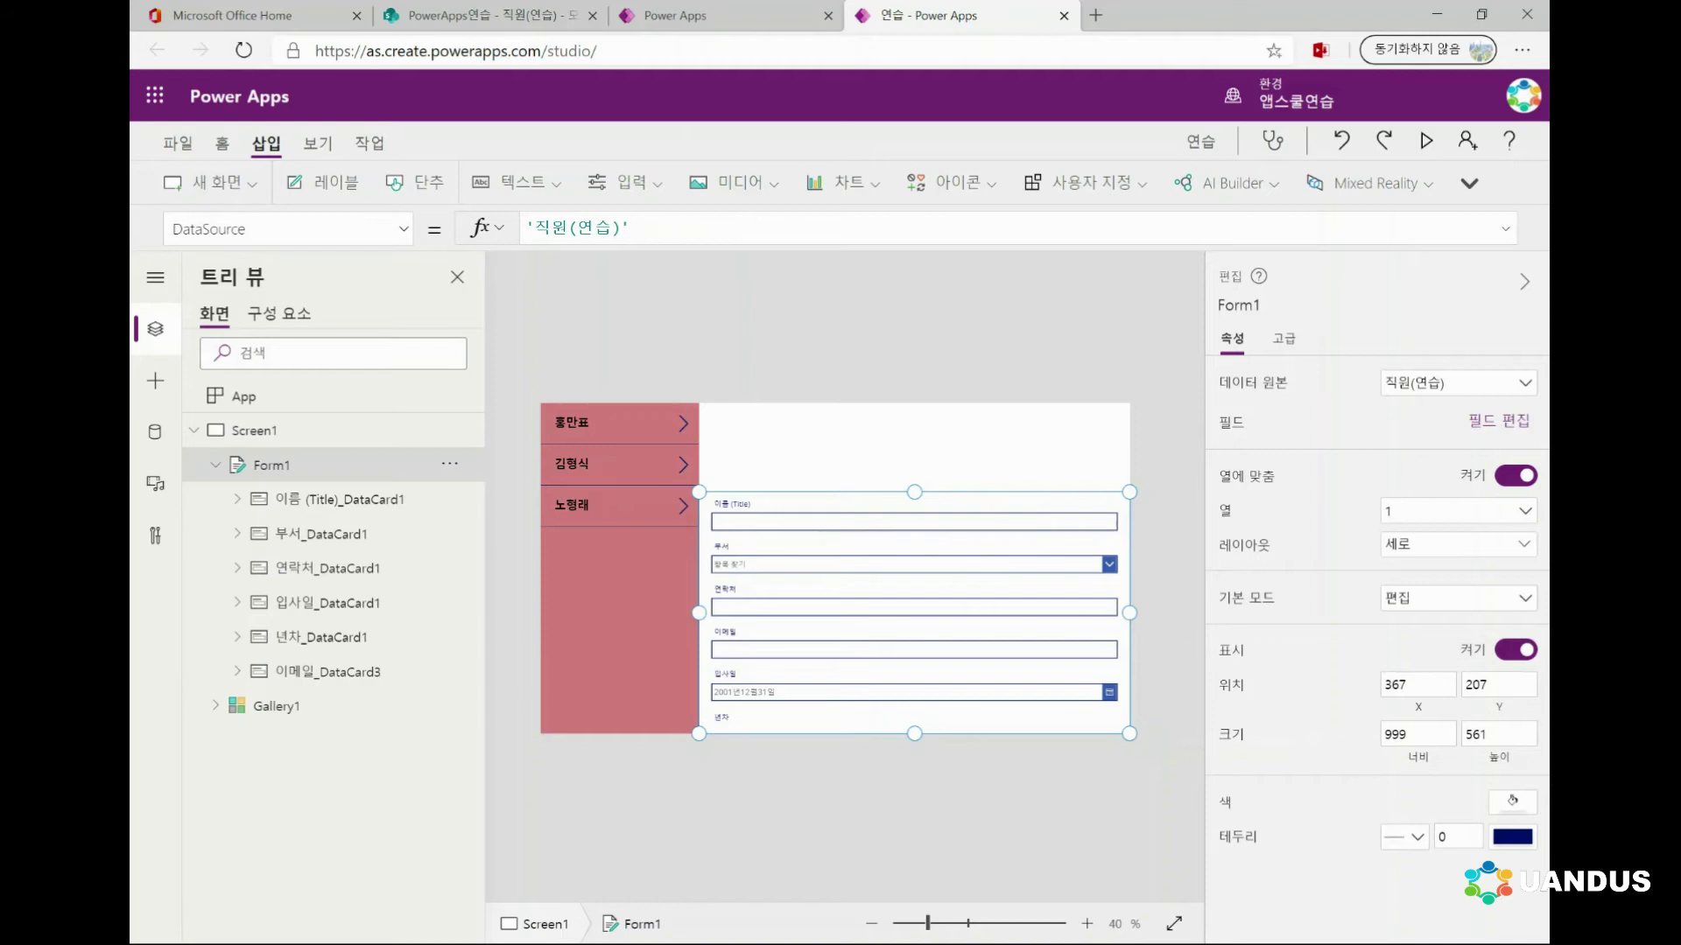
left_click(1457, 510)
left_click(1453, 563)
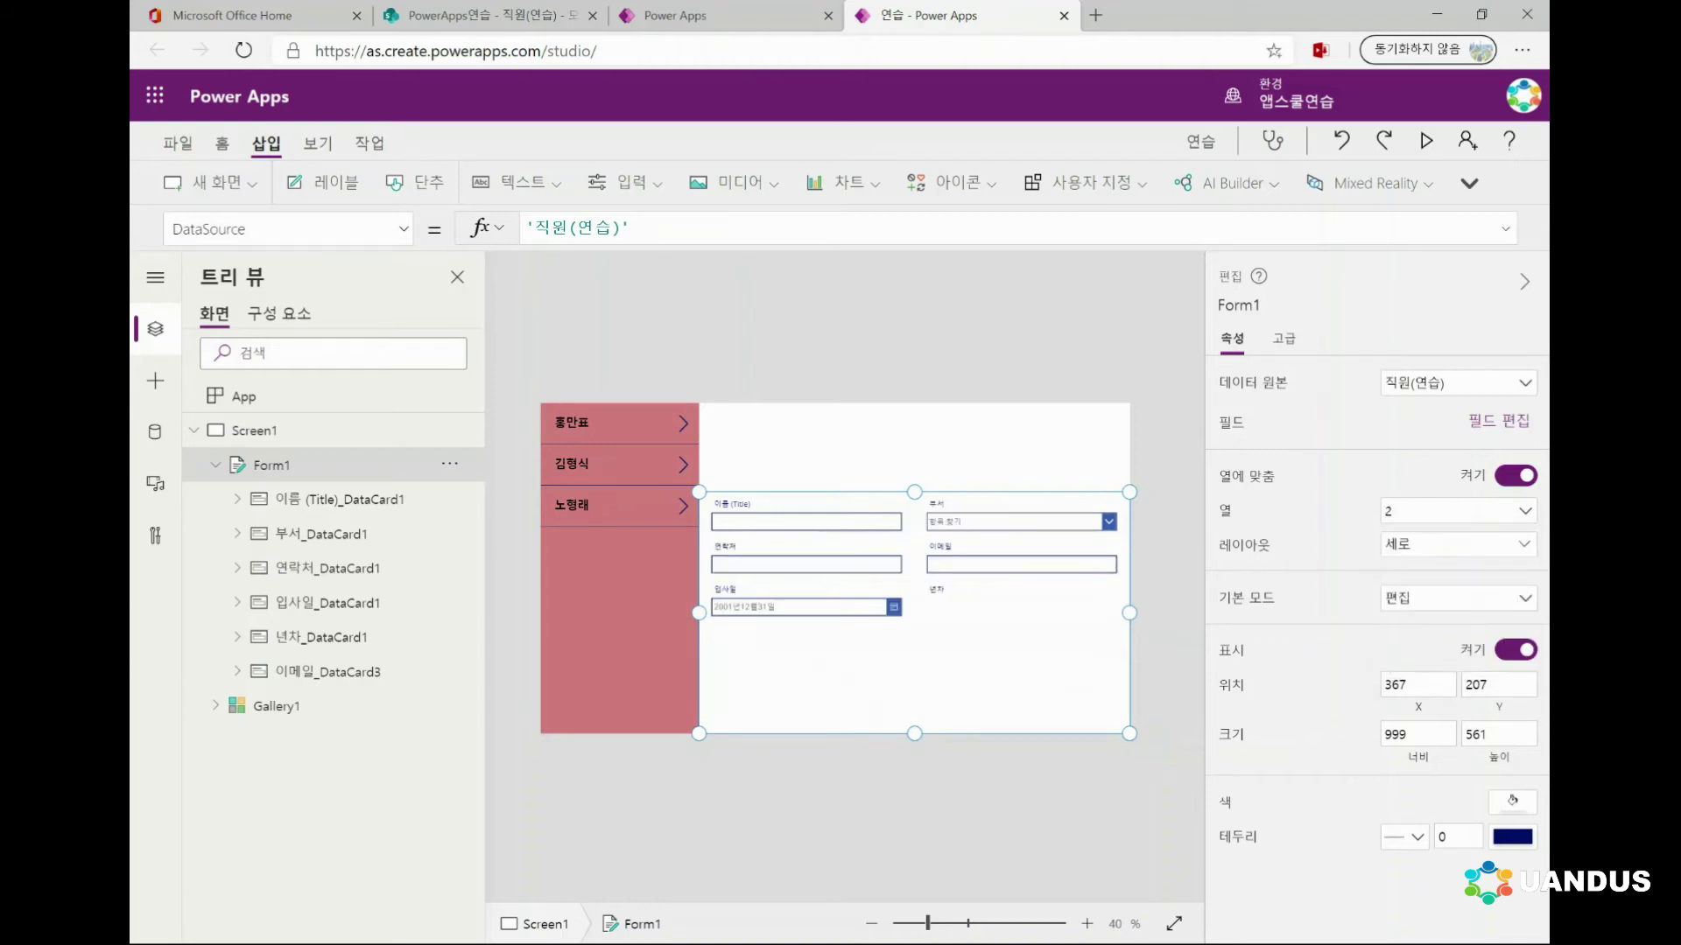
left_click(254, 430)
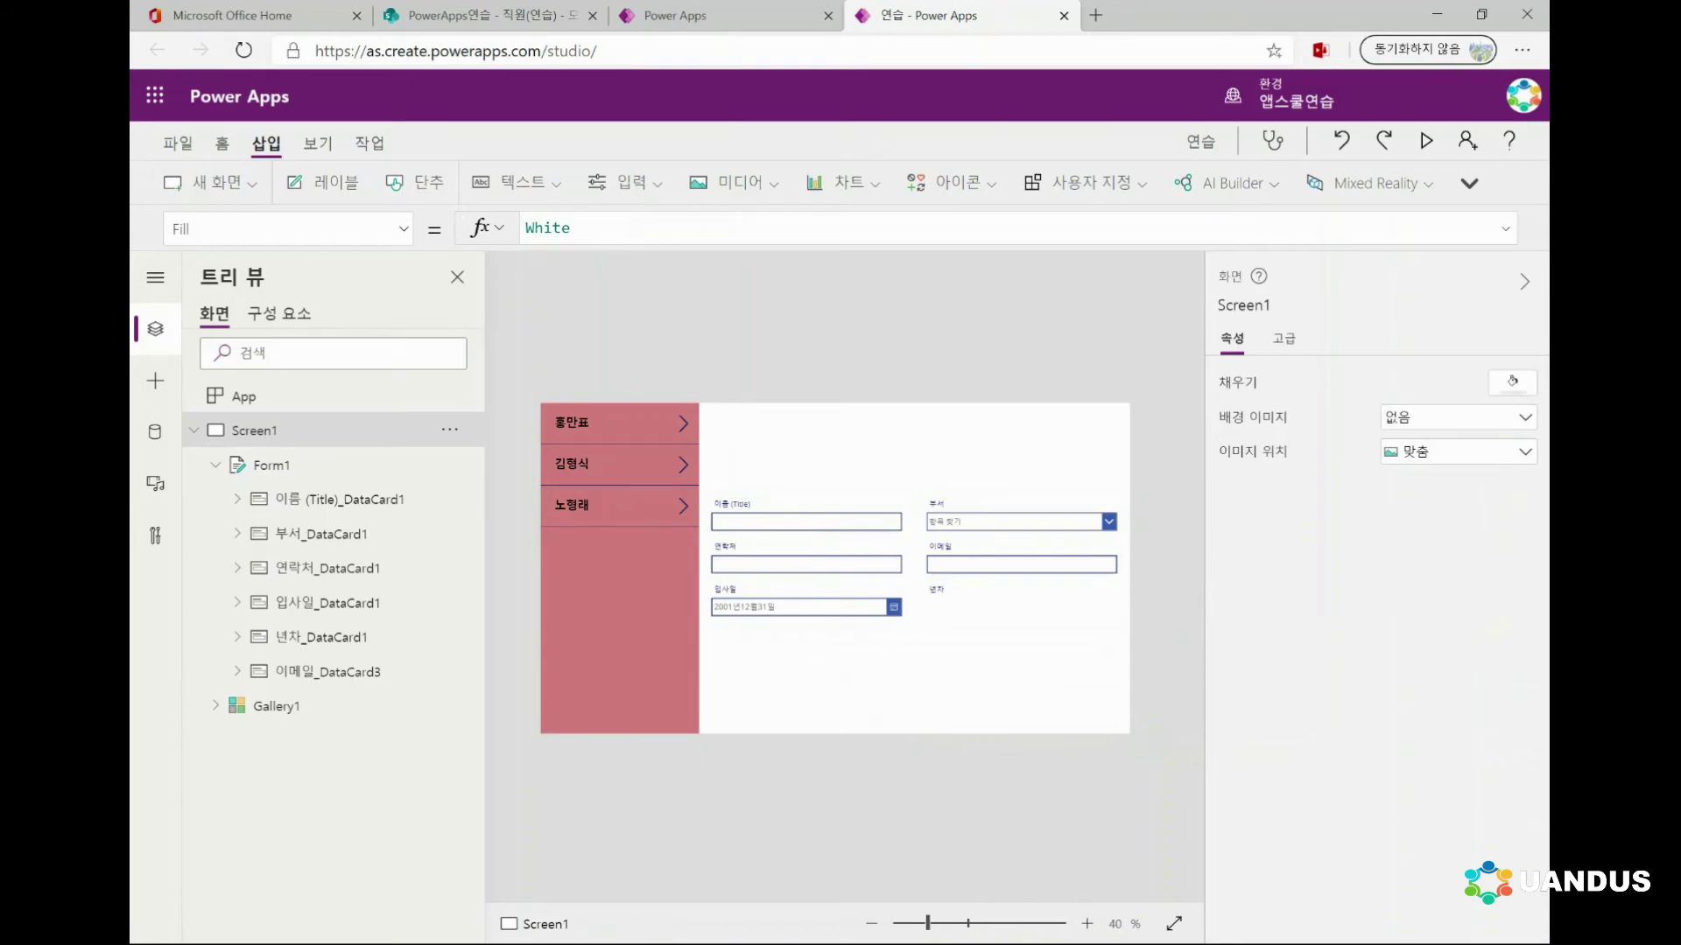
left_click(262, 705)
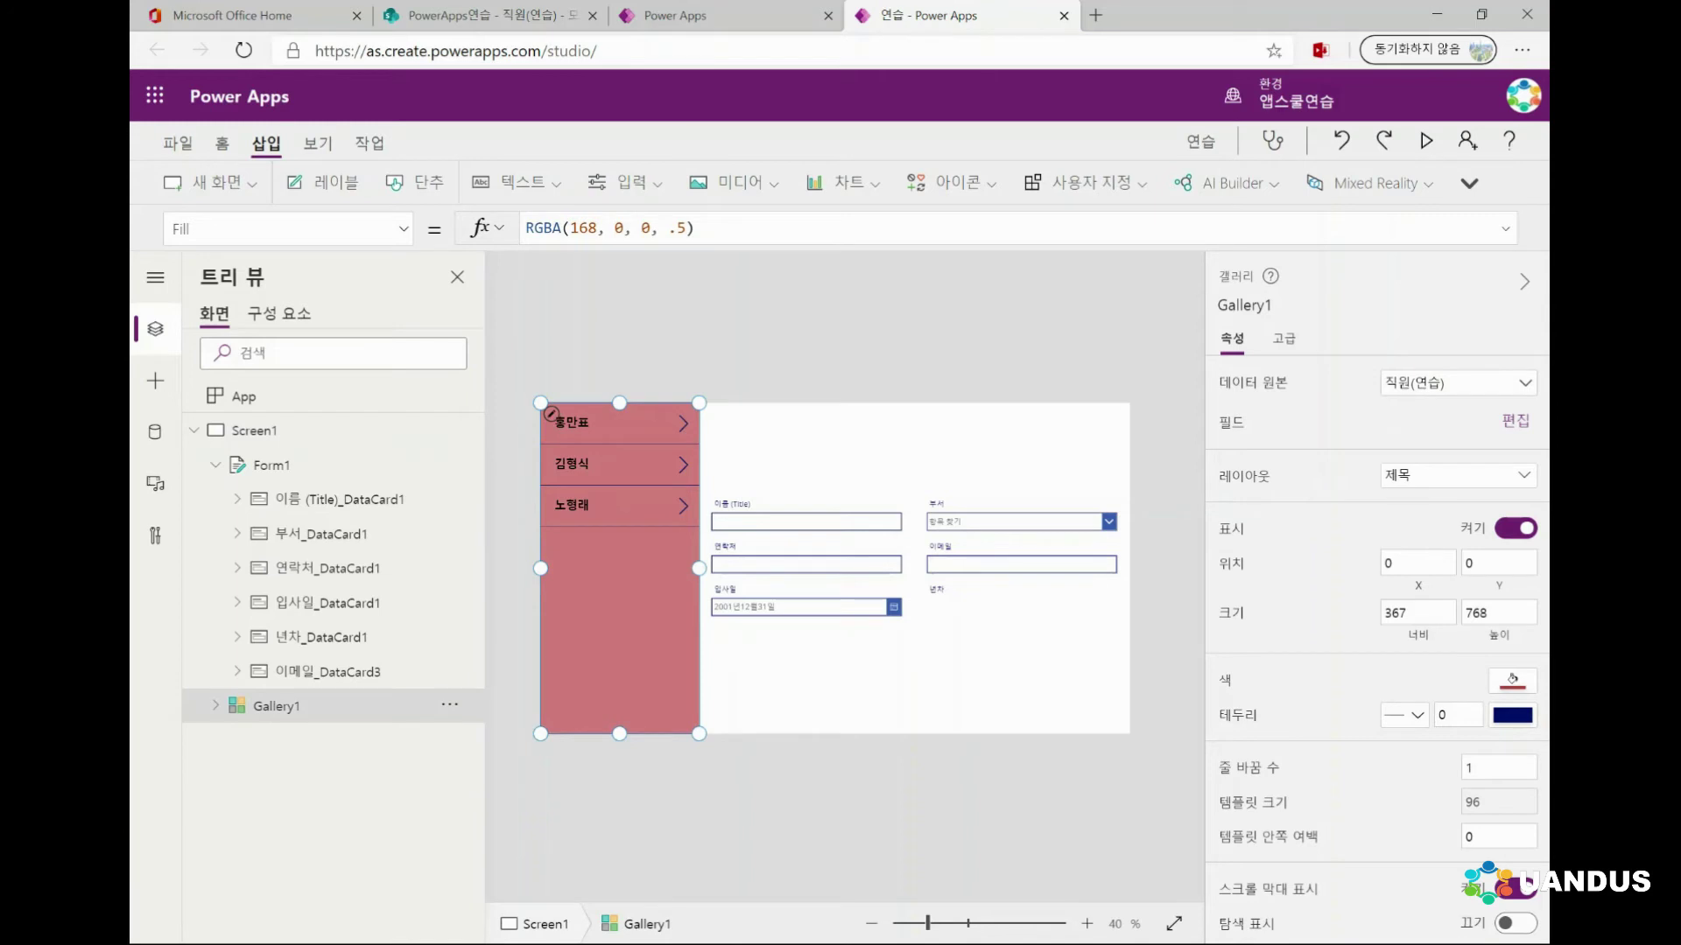
left_click(271, 465)
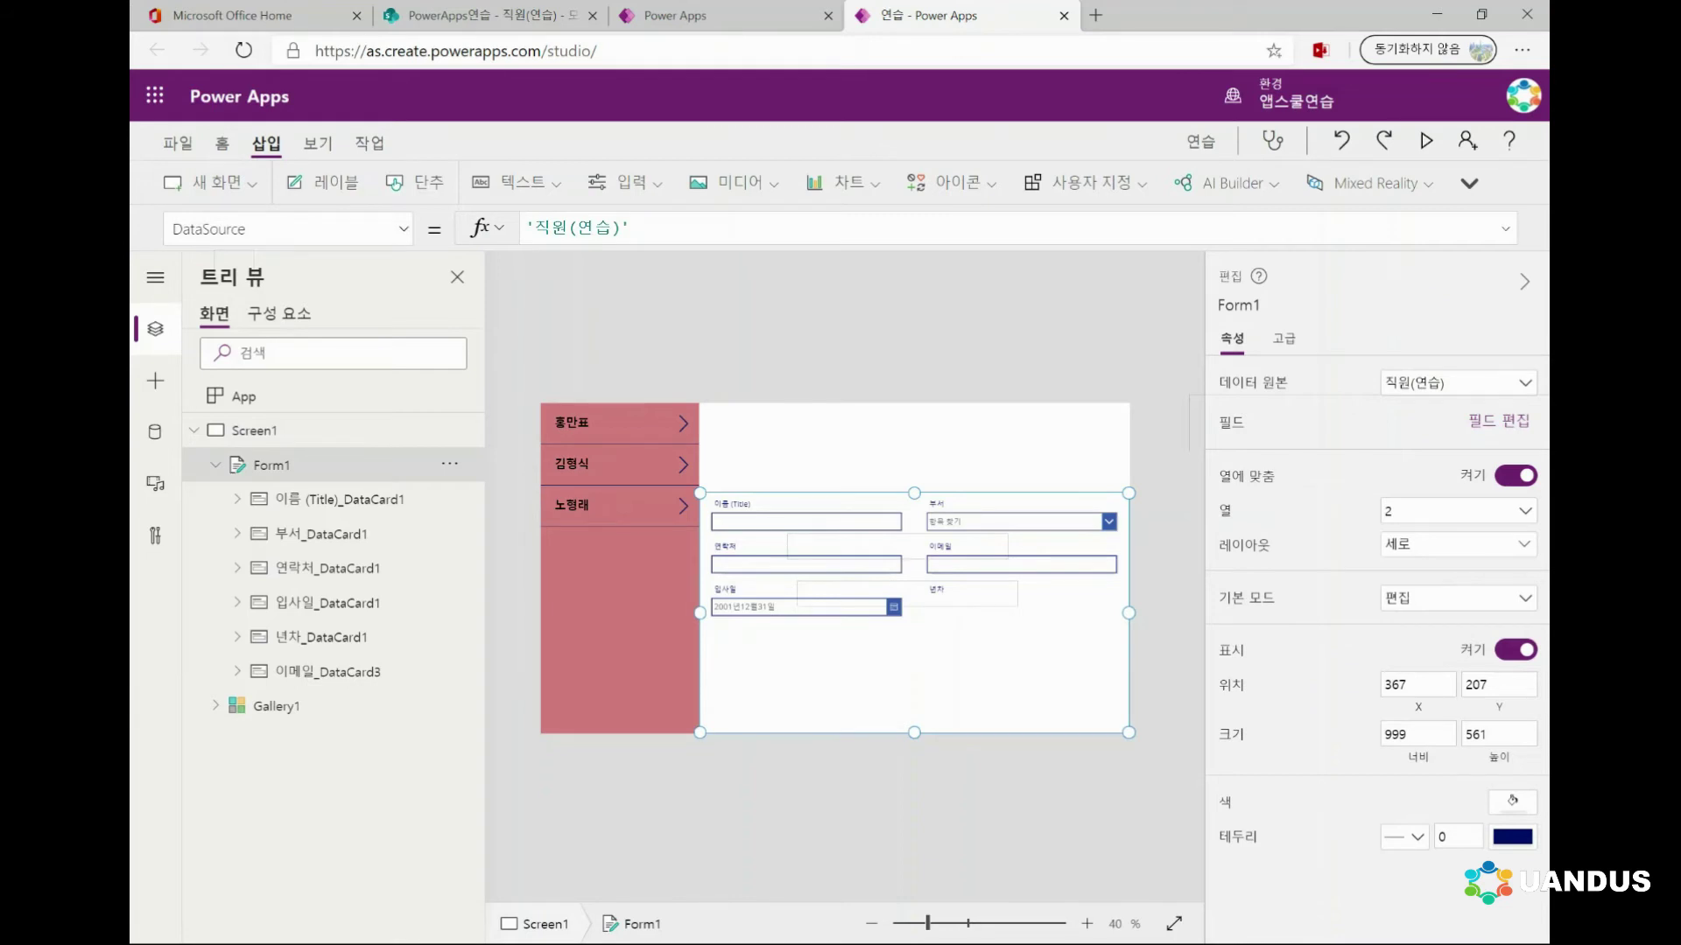
Show Form1's Height property in the formula bar, revealing its value of 561
left_click(403, 228)
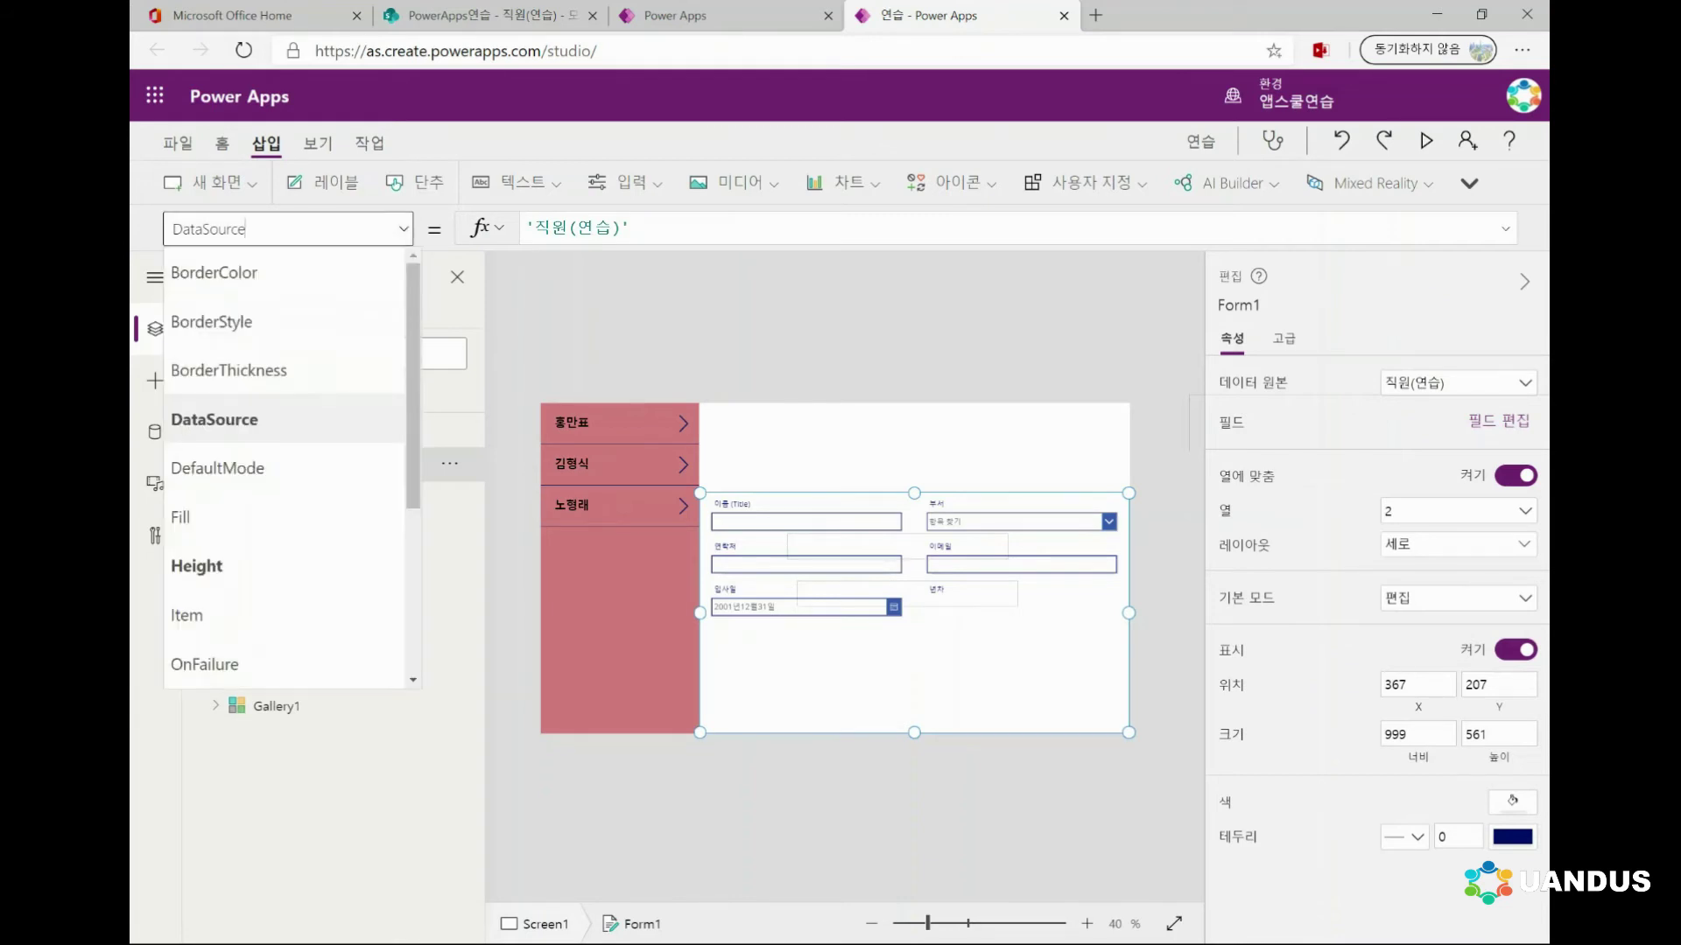
scroll(289, 469, "down", 3)
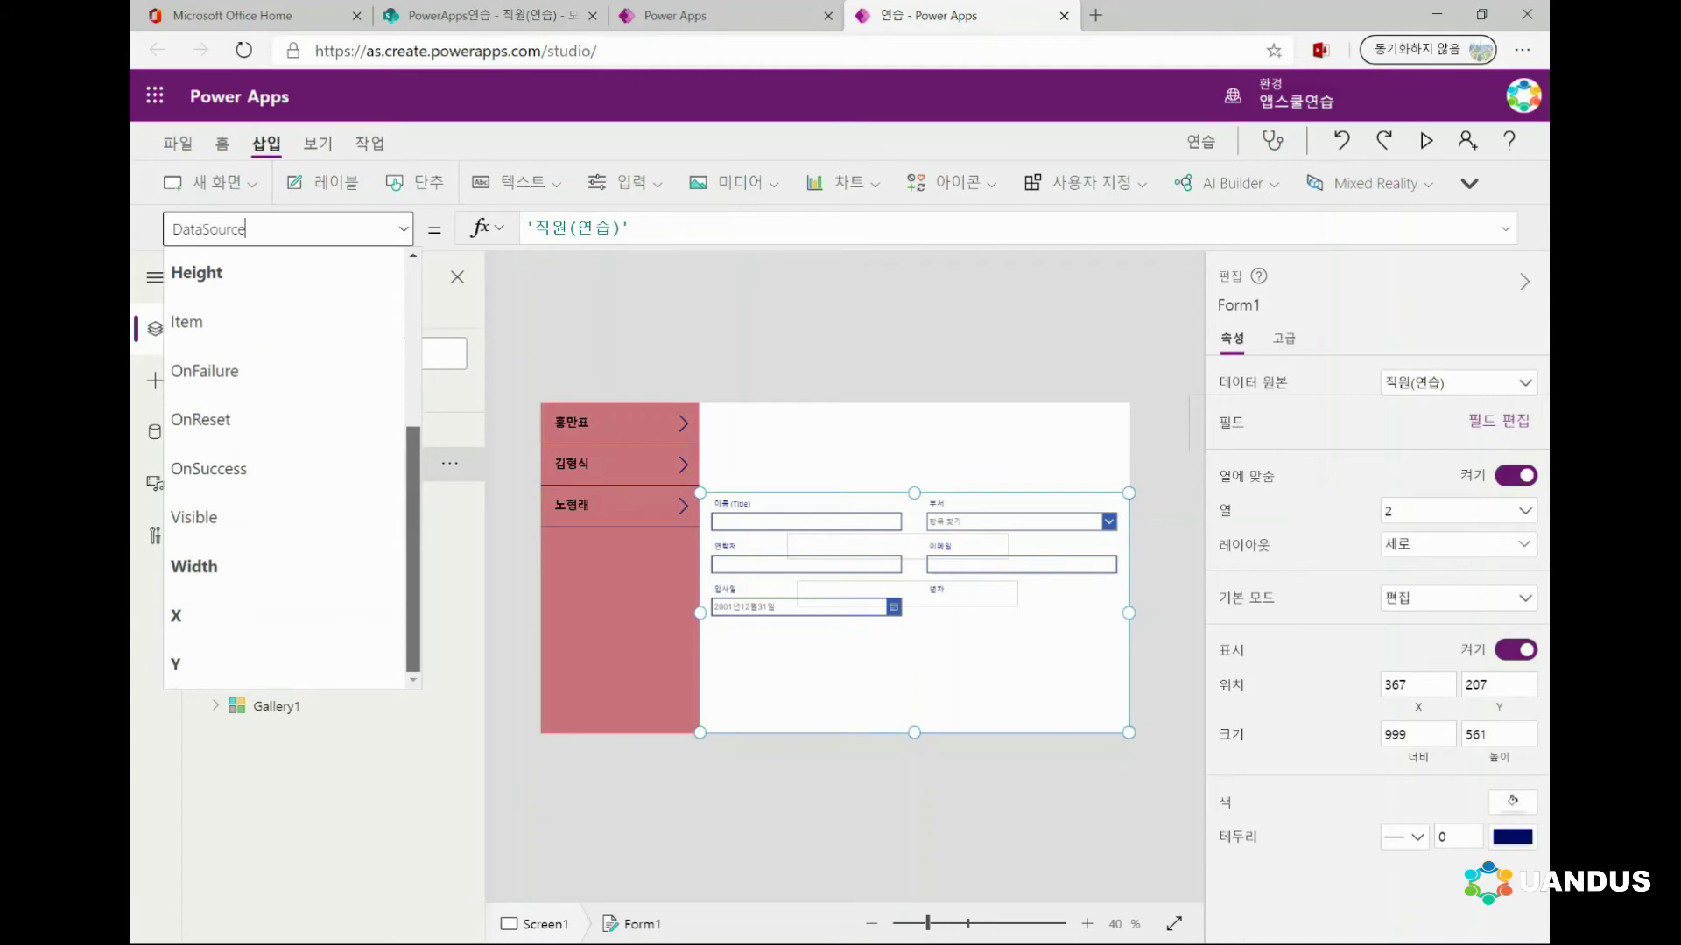
scroll(284, 468, "up", 3)
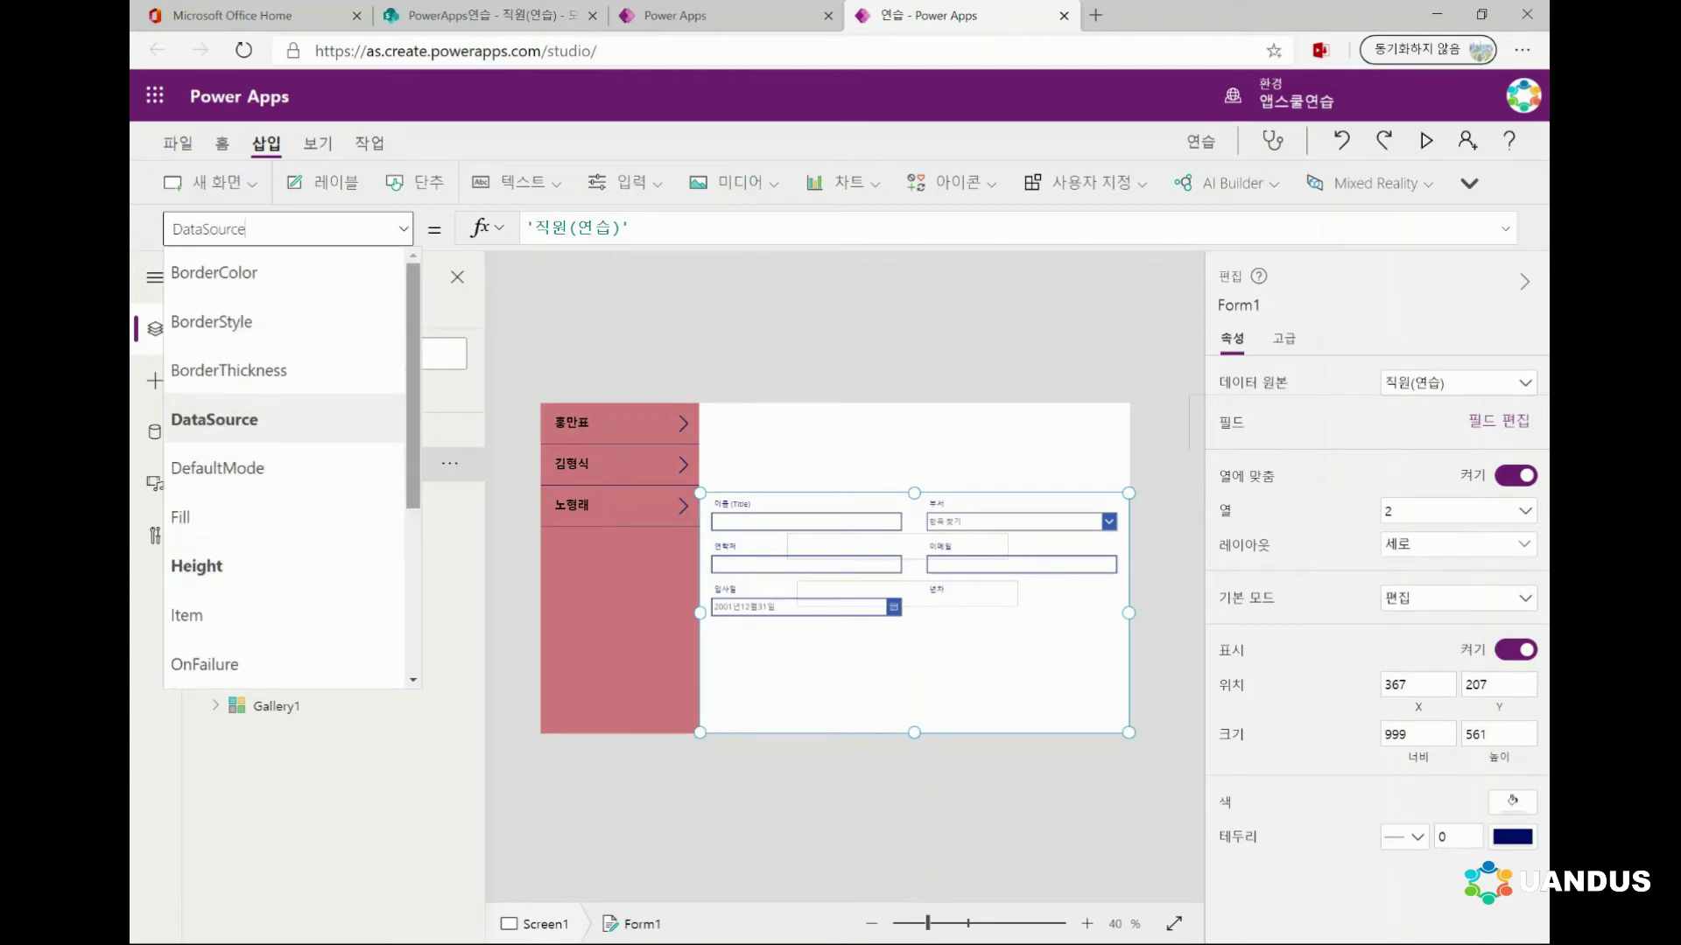
scroll(289, 468, "down", 3)
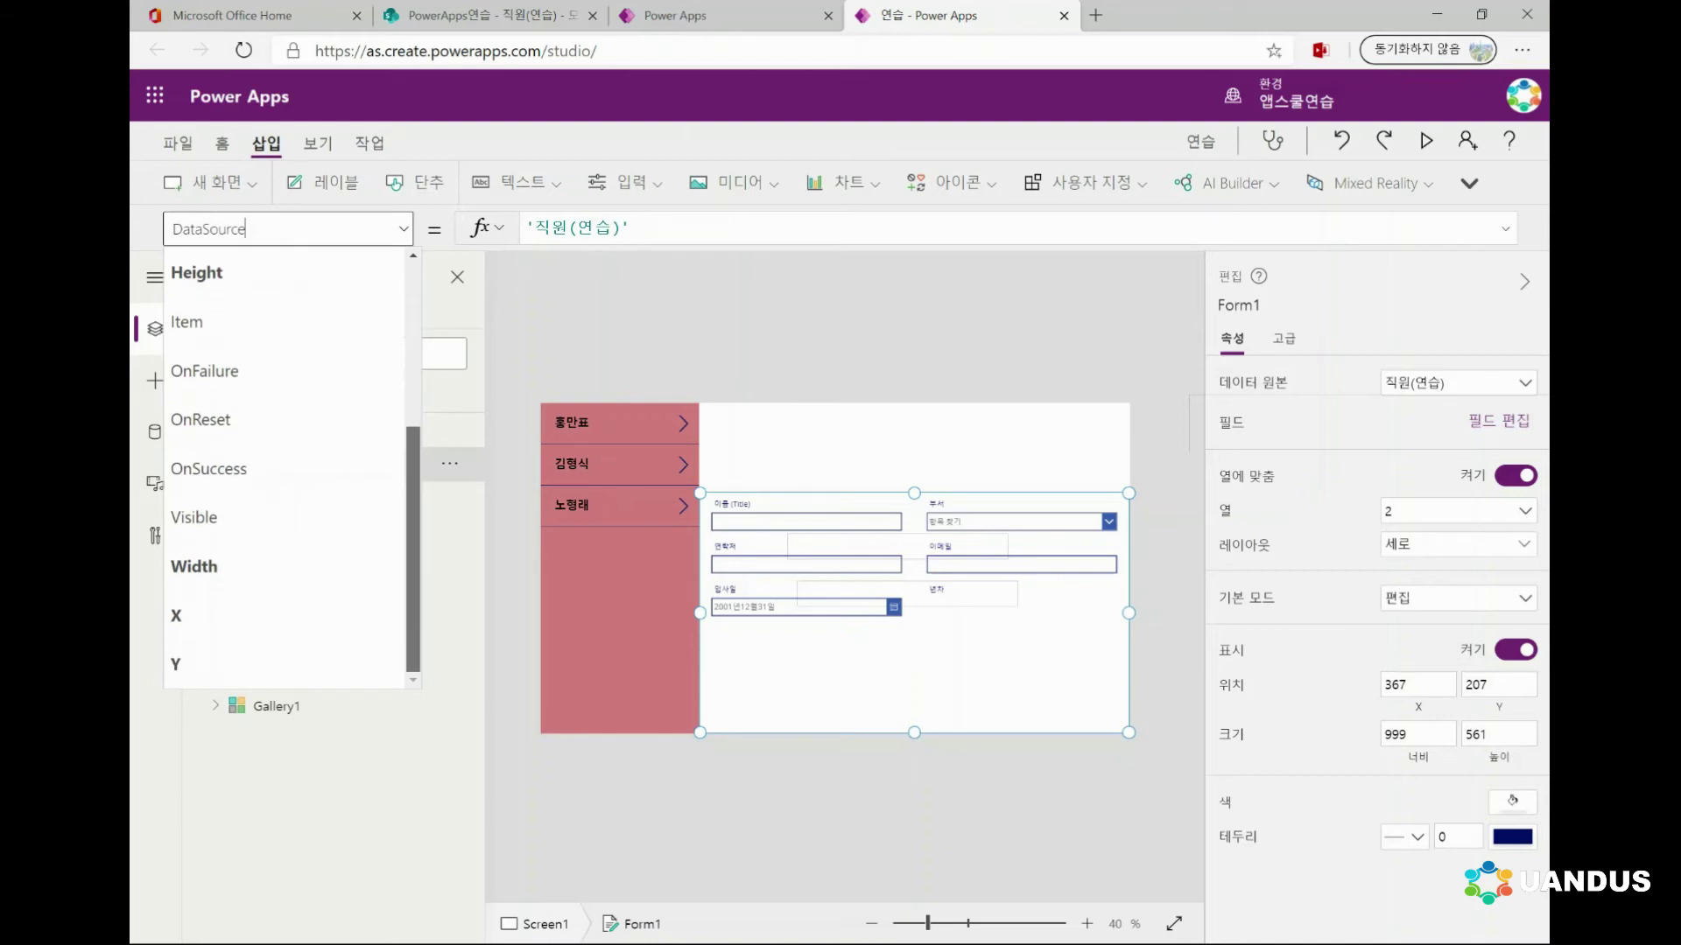
scroll(284, 468, "up", 3)
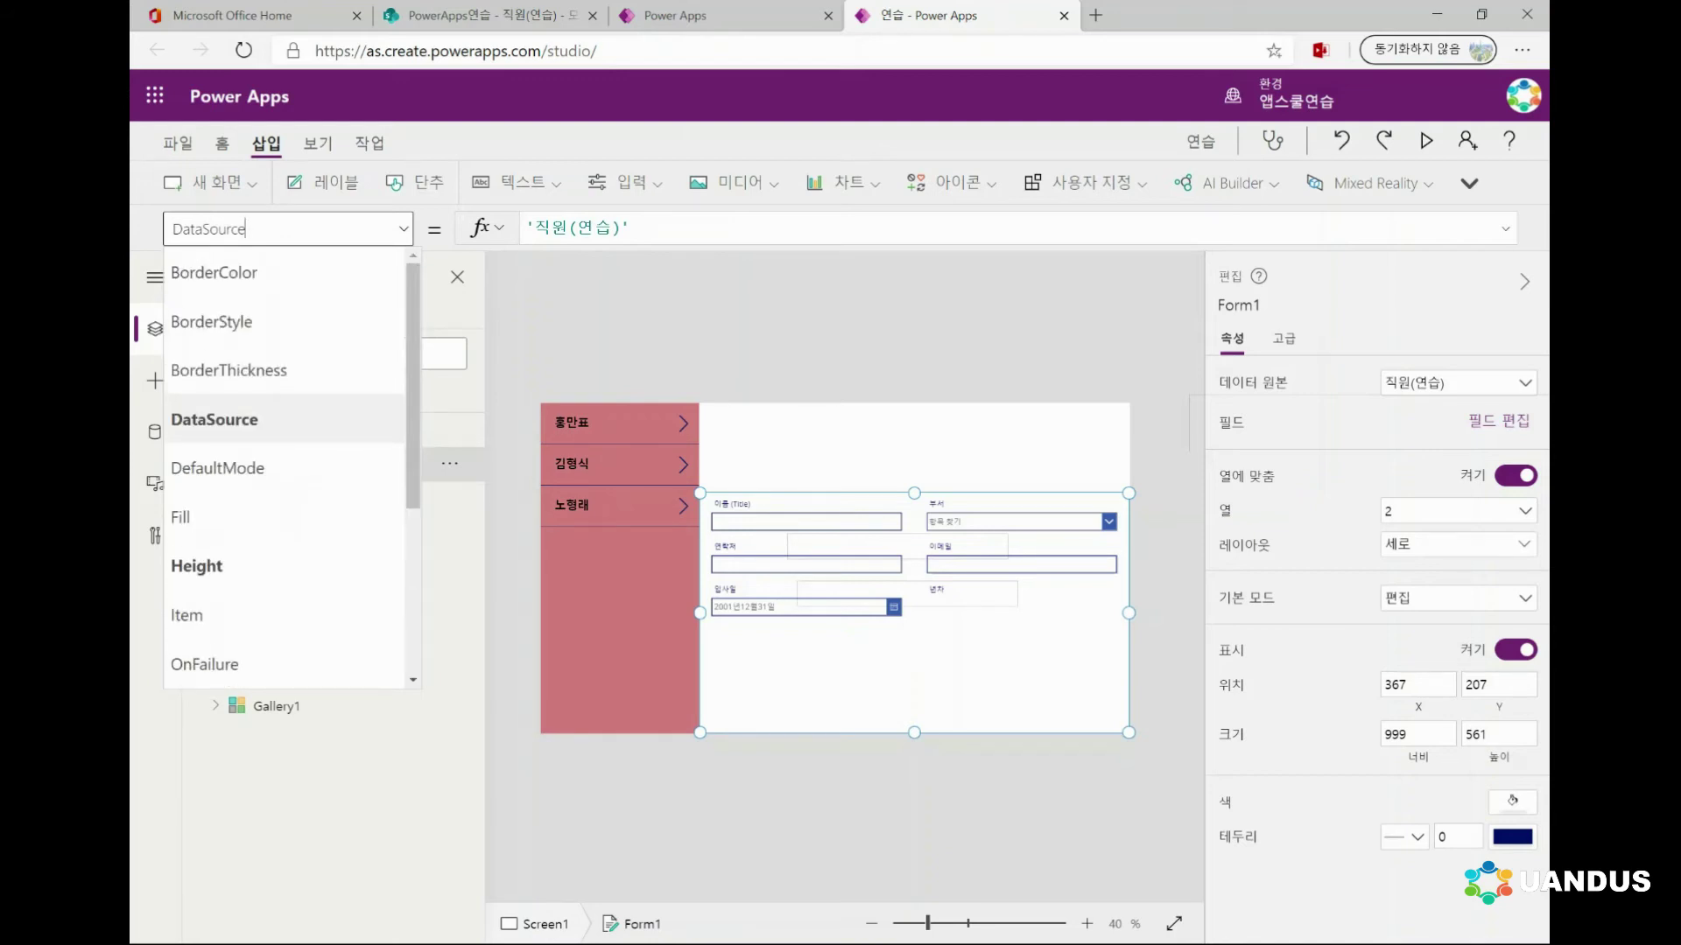
scroll(289, 469, "down", 3)
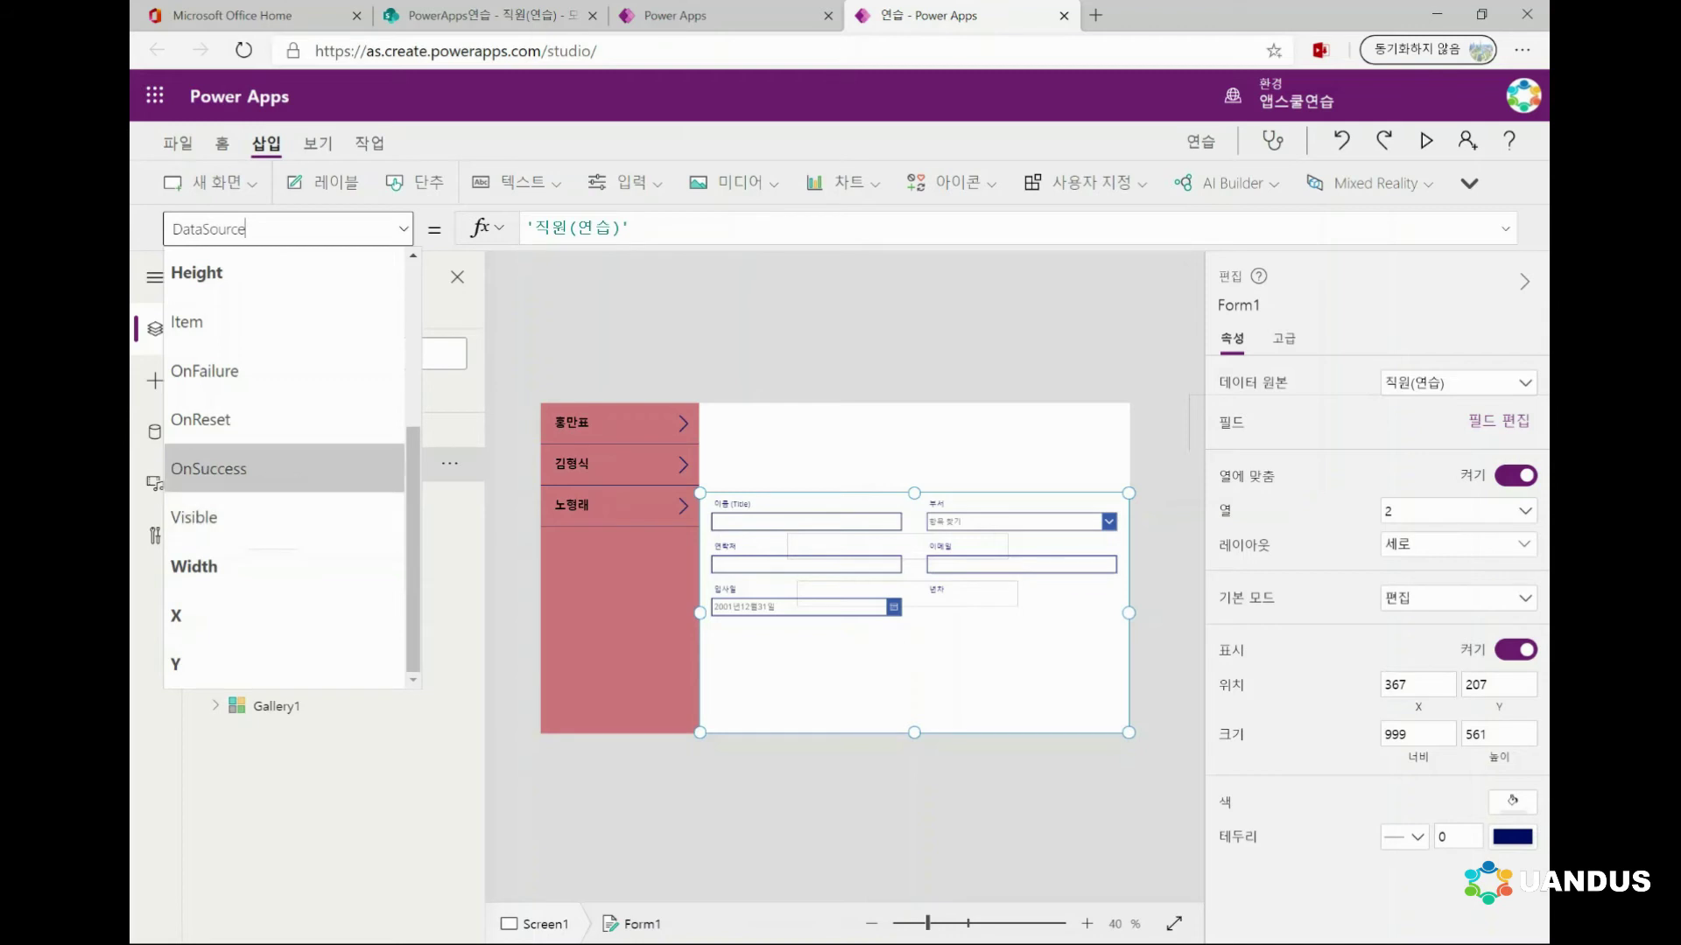
scroll(263, 468, "up", 3)
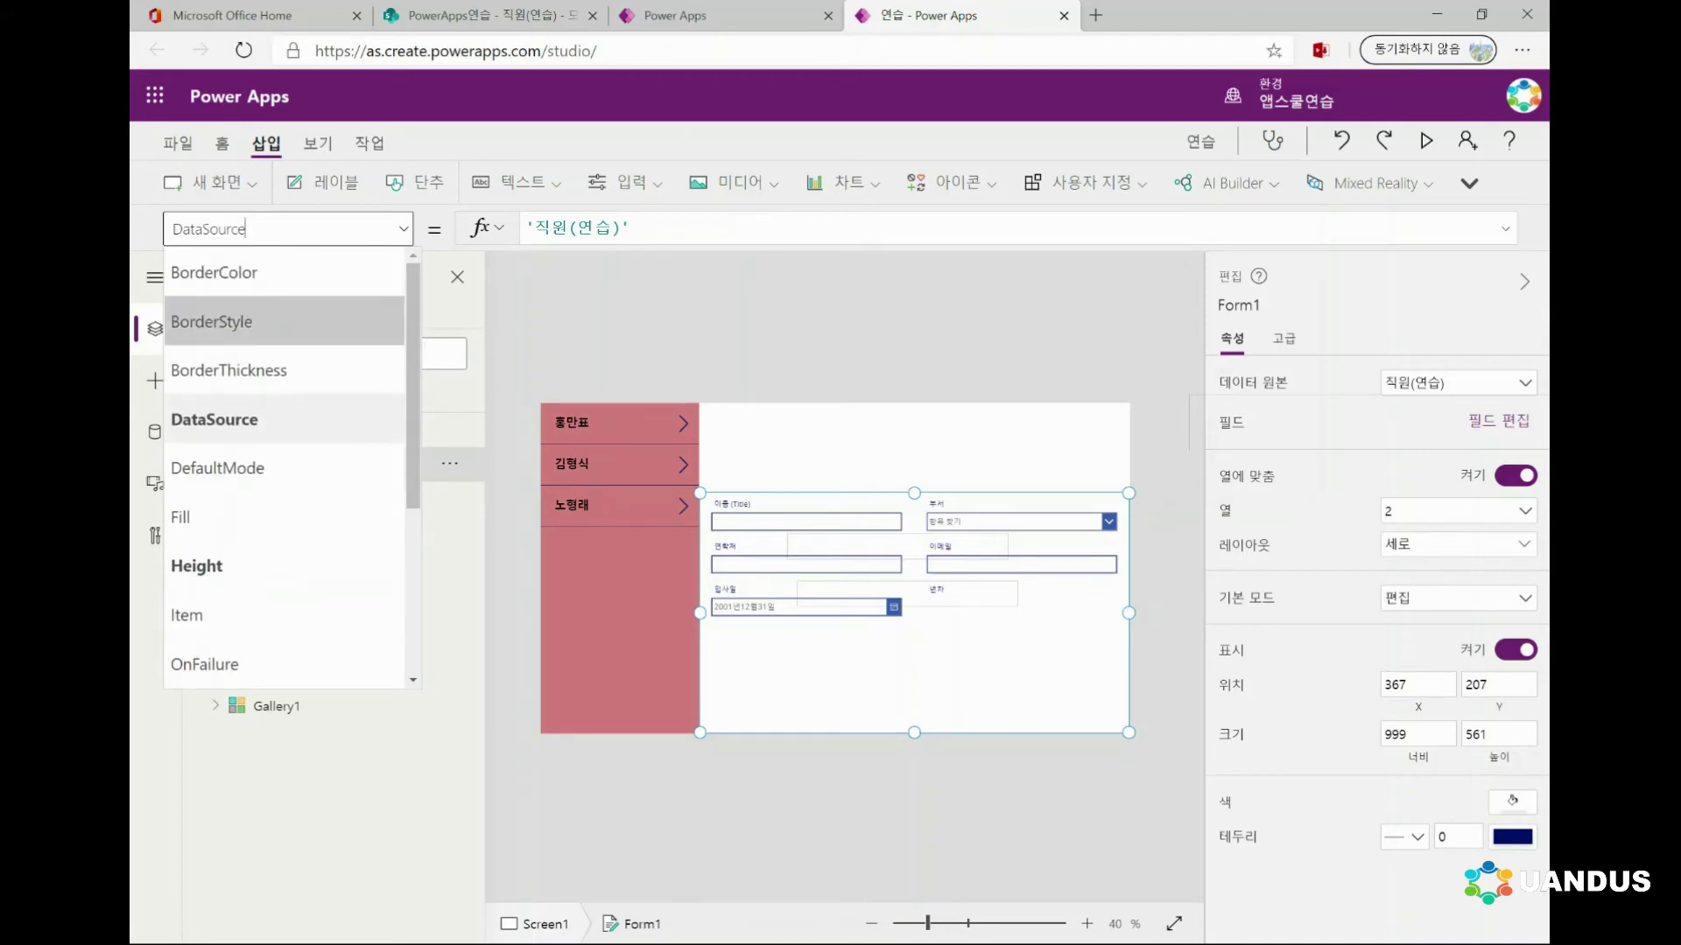
left_click(214, 416)
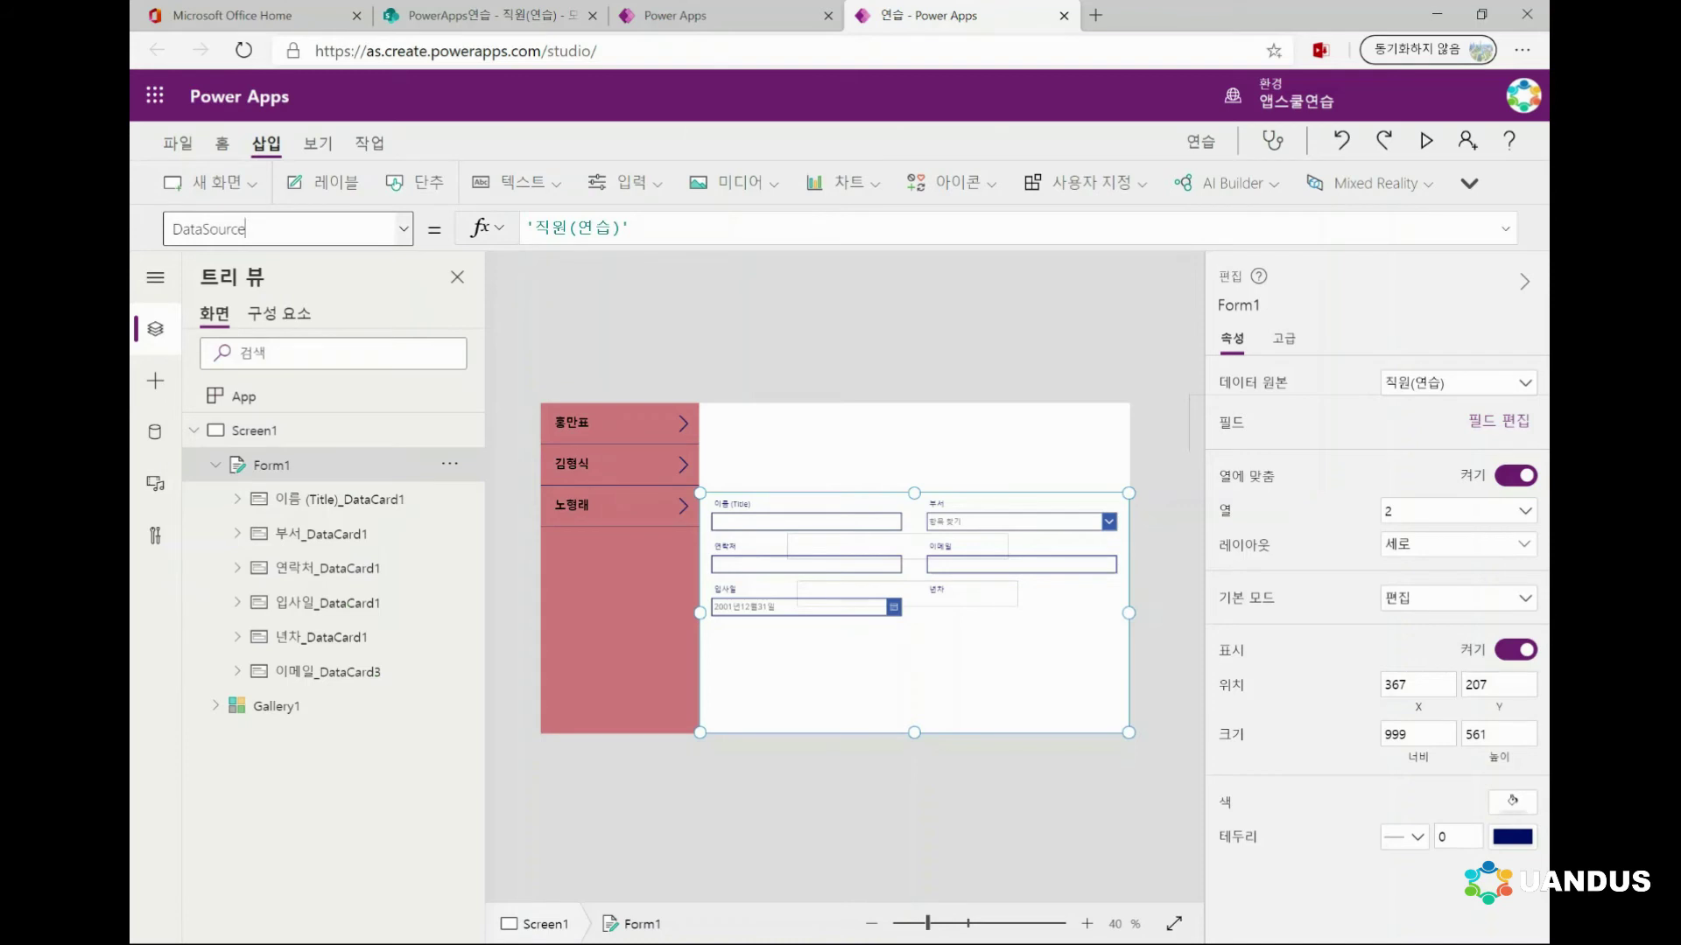
left_click(245, 228)
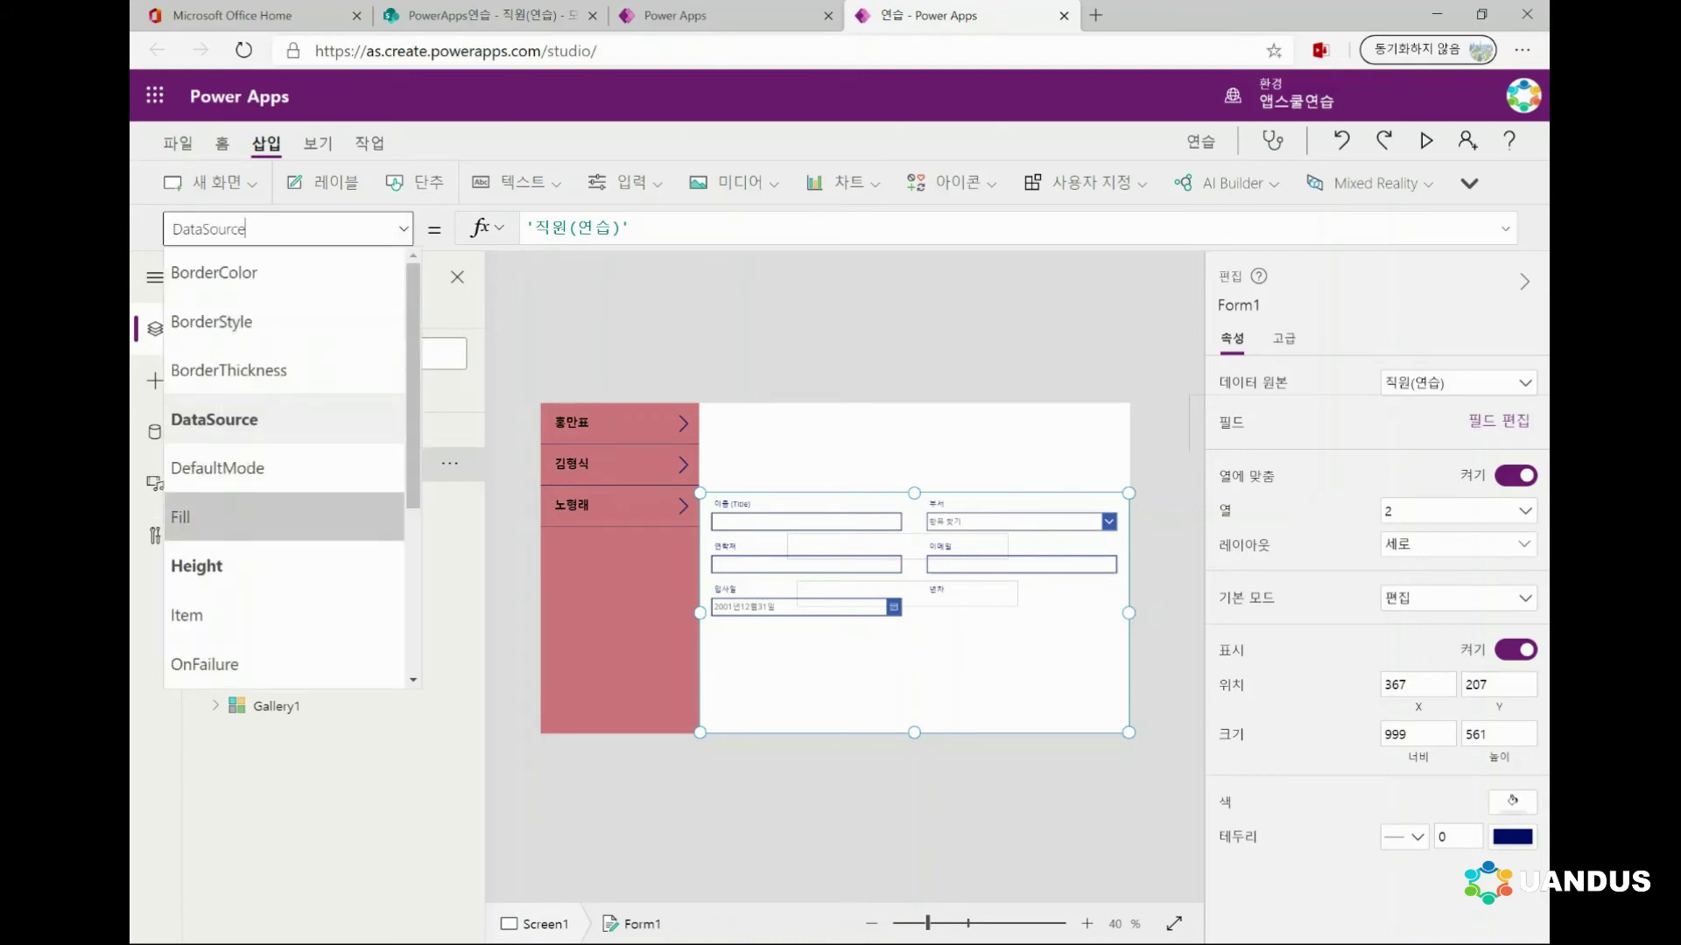
left_click(196, 566)
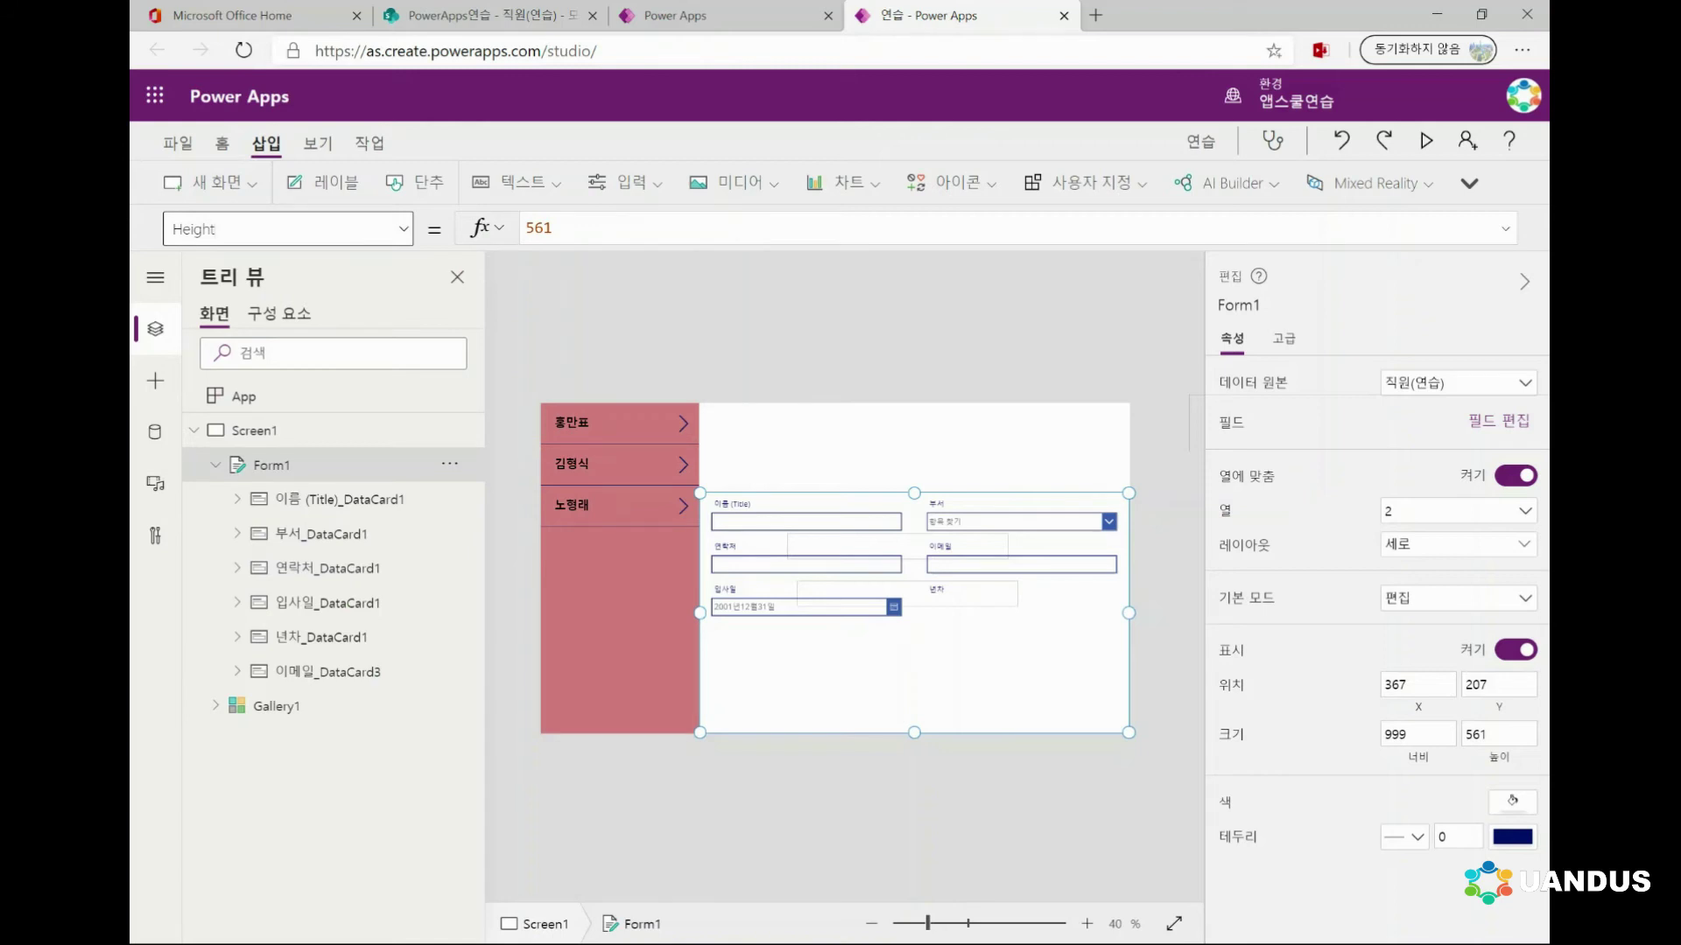
Show Form1's Width property in the formula bar to check its value of 999
left_click(403, 228)
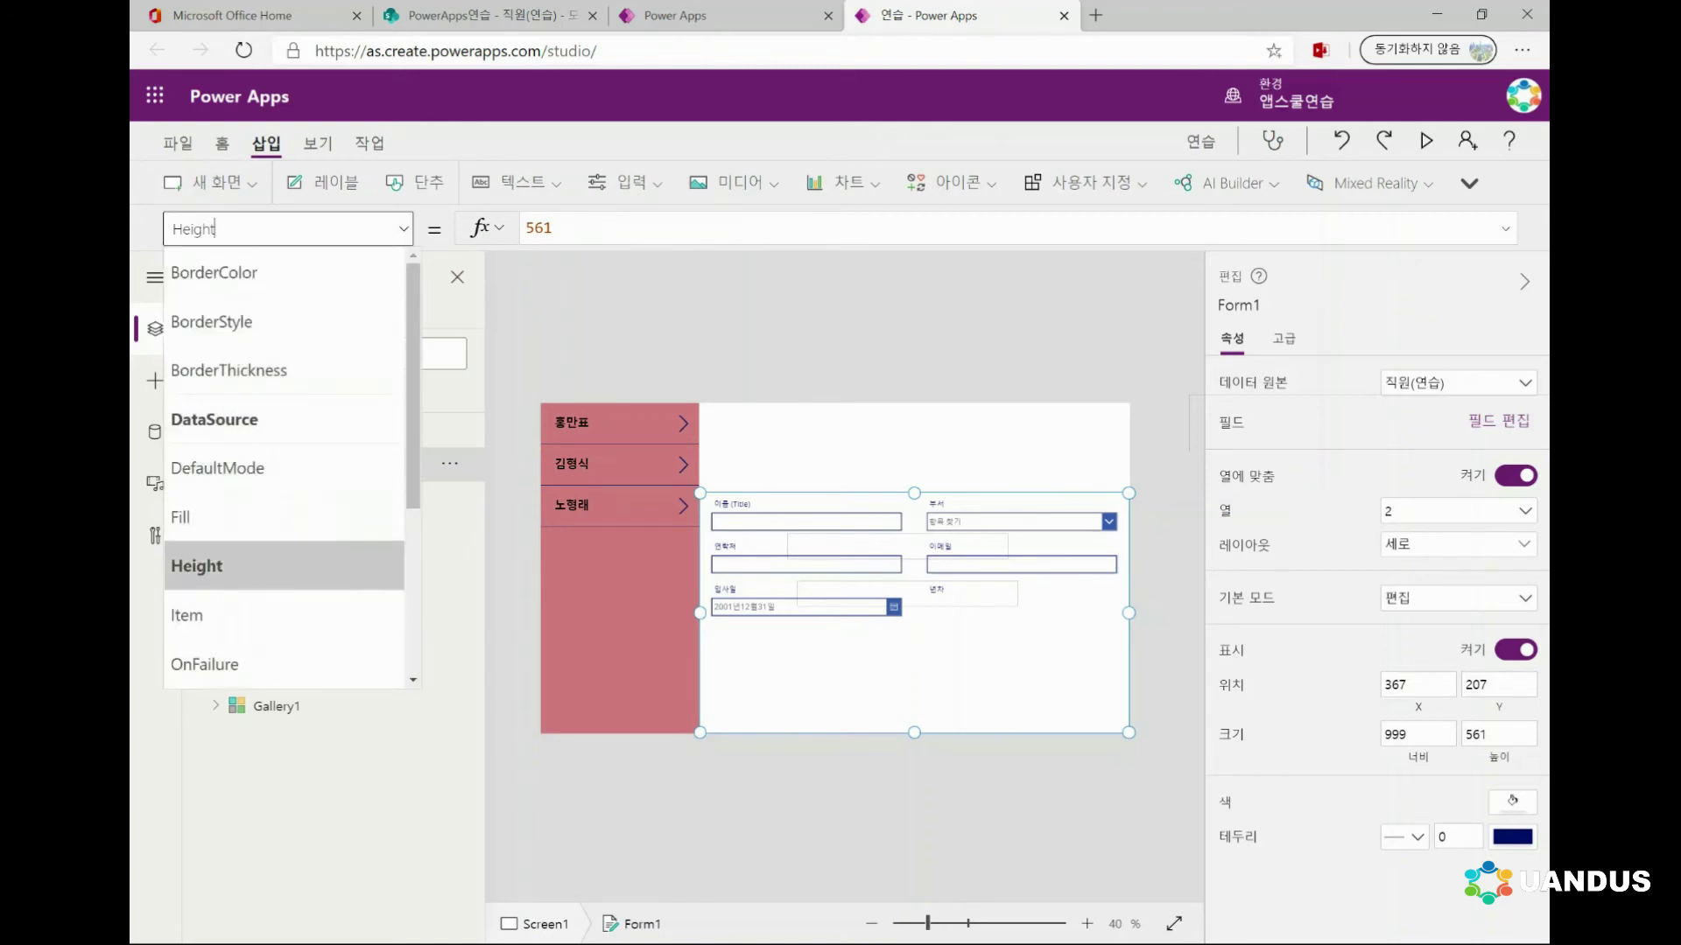
scroll(413, 385, "down", 3)
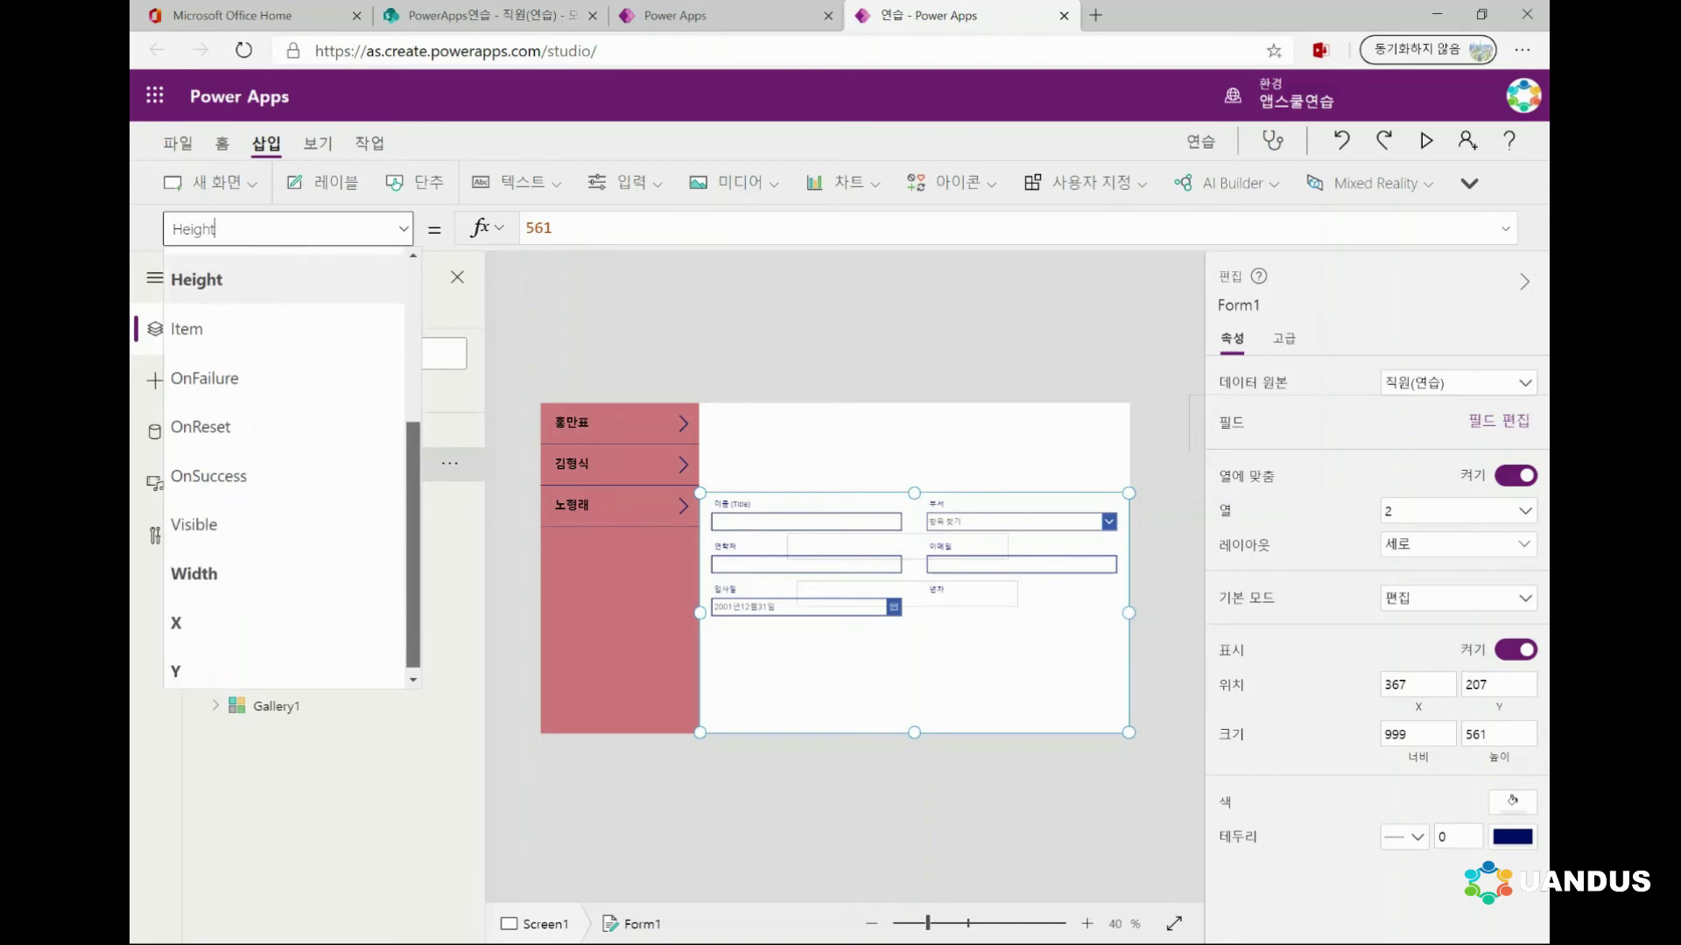
left_click(194, 574)
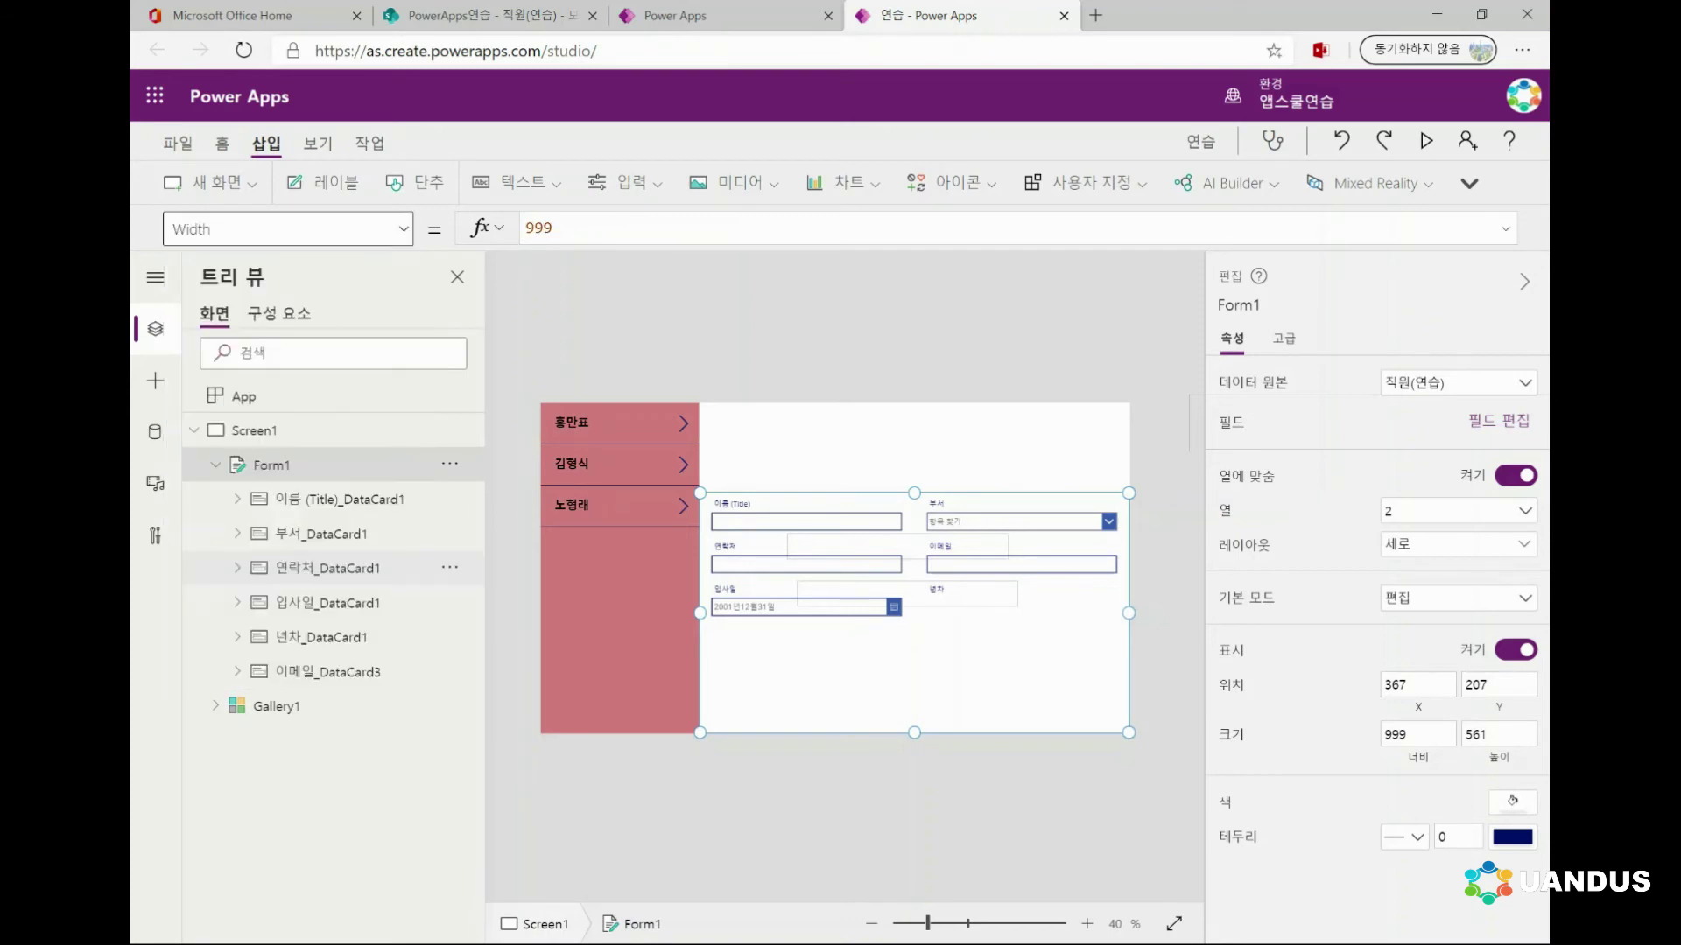
Switch the formula bar to Form1's Item property, which is still blank
left_click(403, 229)
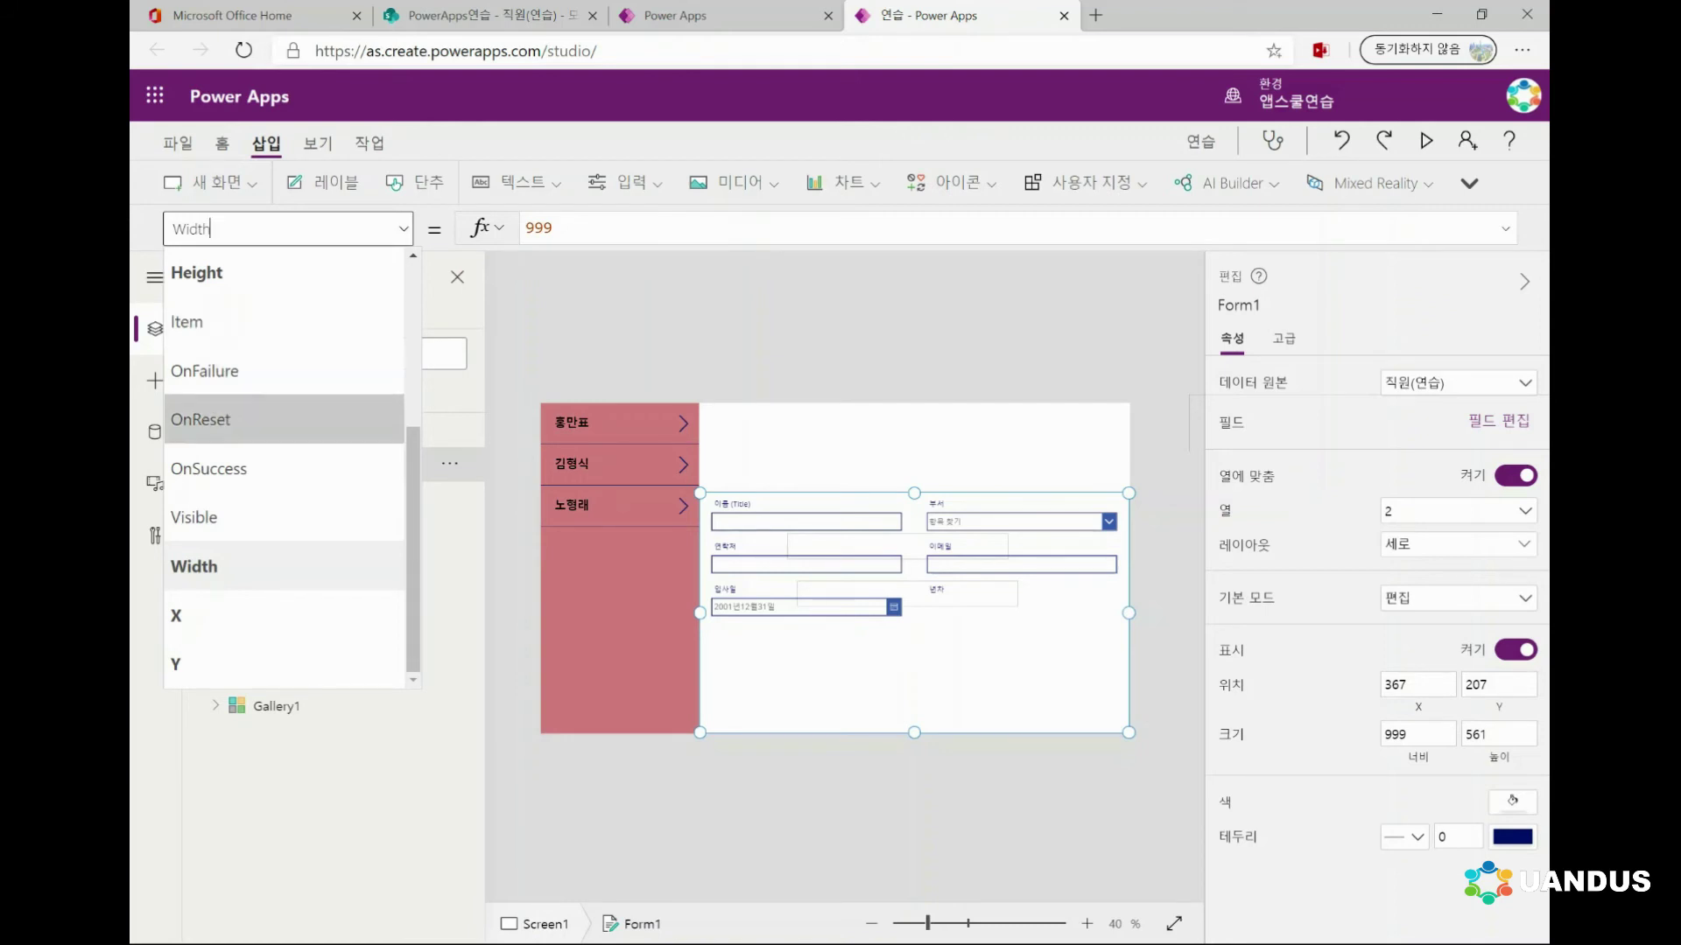
scroll(262, 533, "up", 1)
scroll(263, 533, "up", 4)
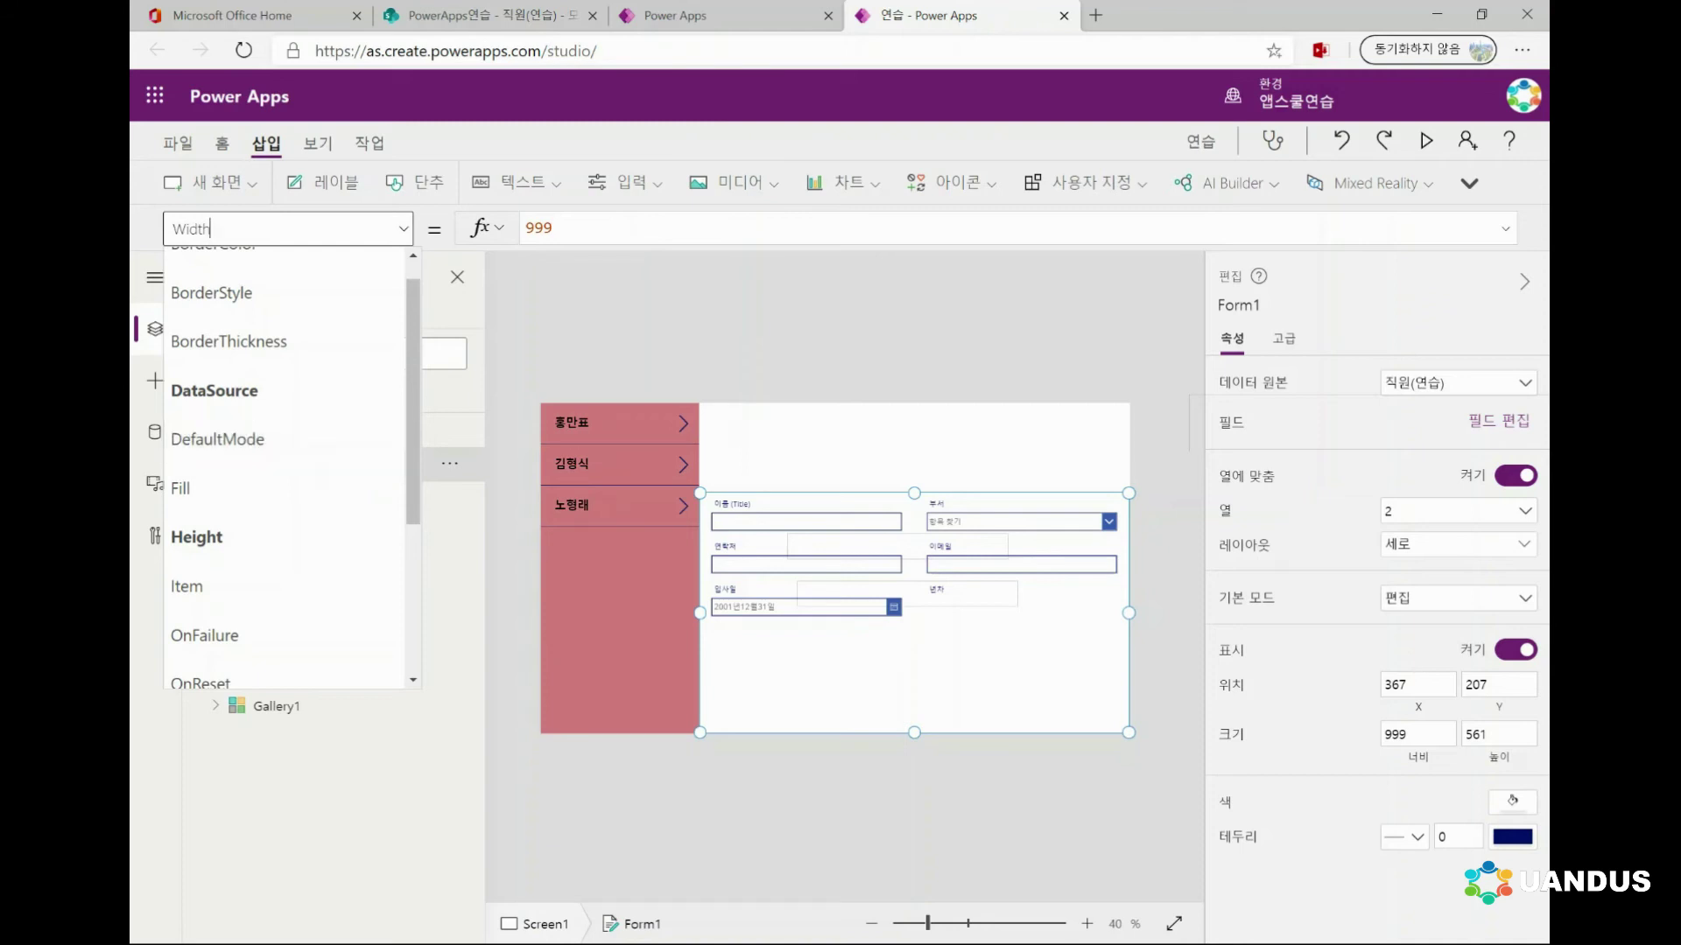
scroll(284, 472, "down", 3)
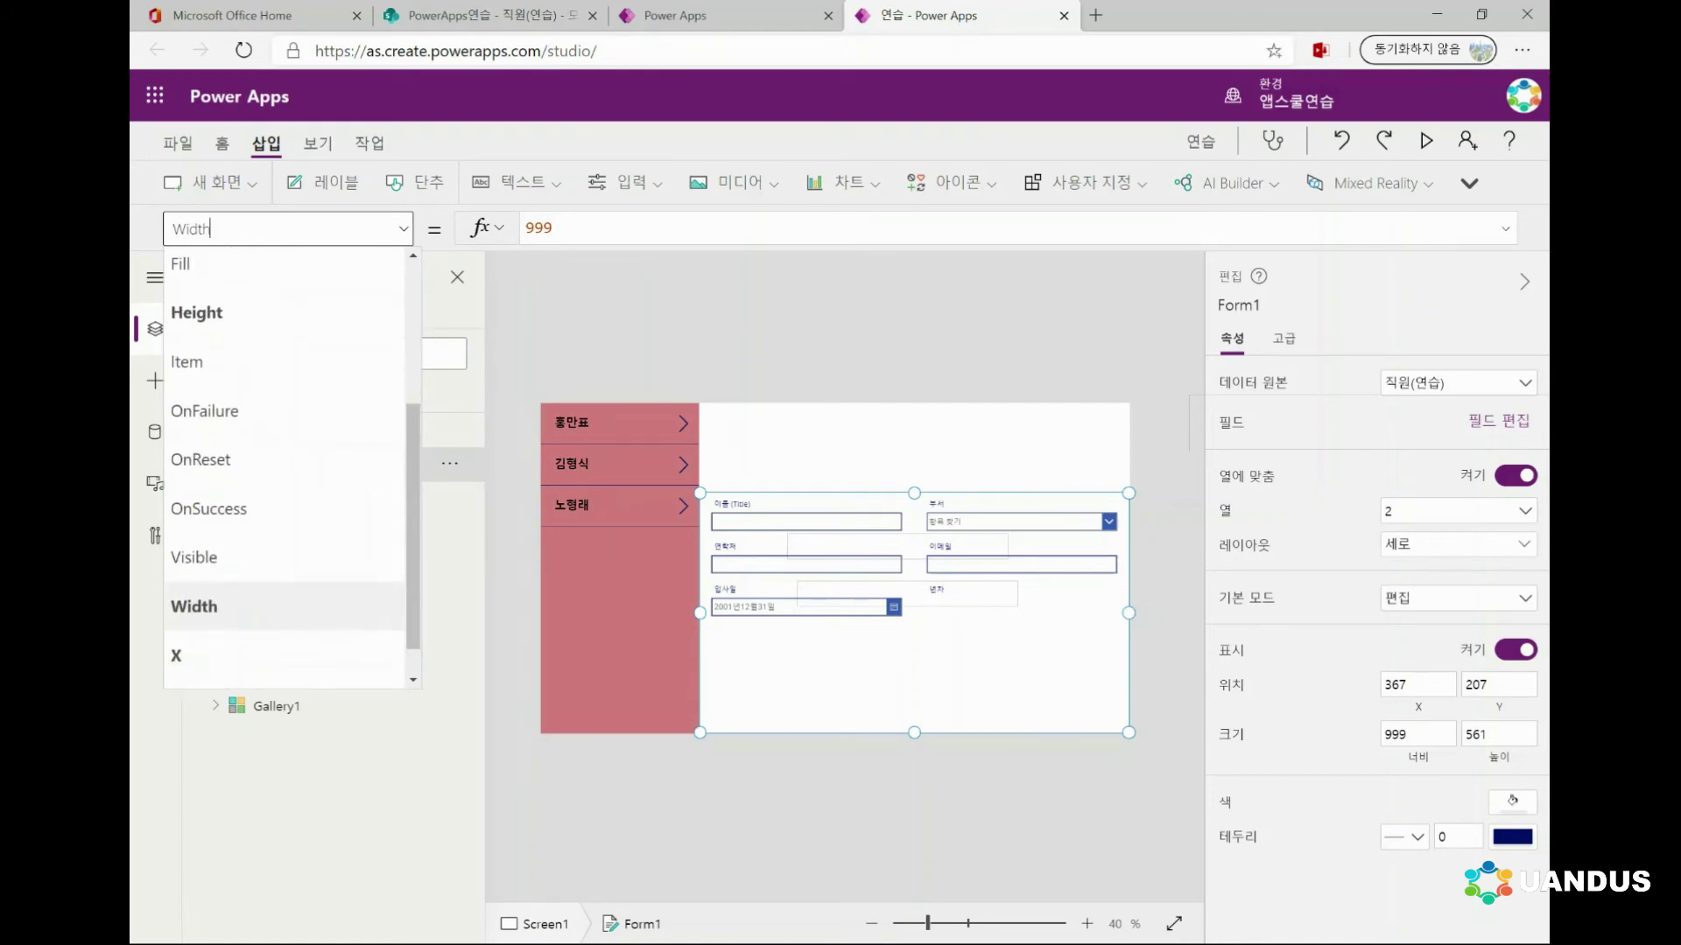
scroll(284, 464, "up", 3)
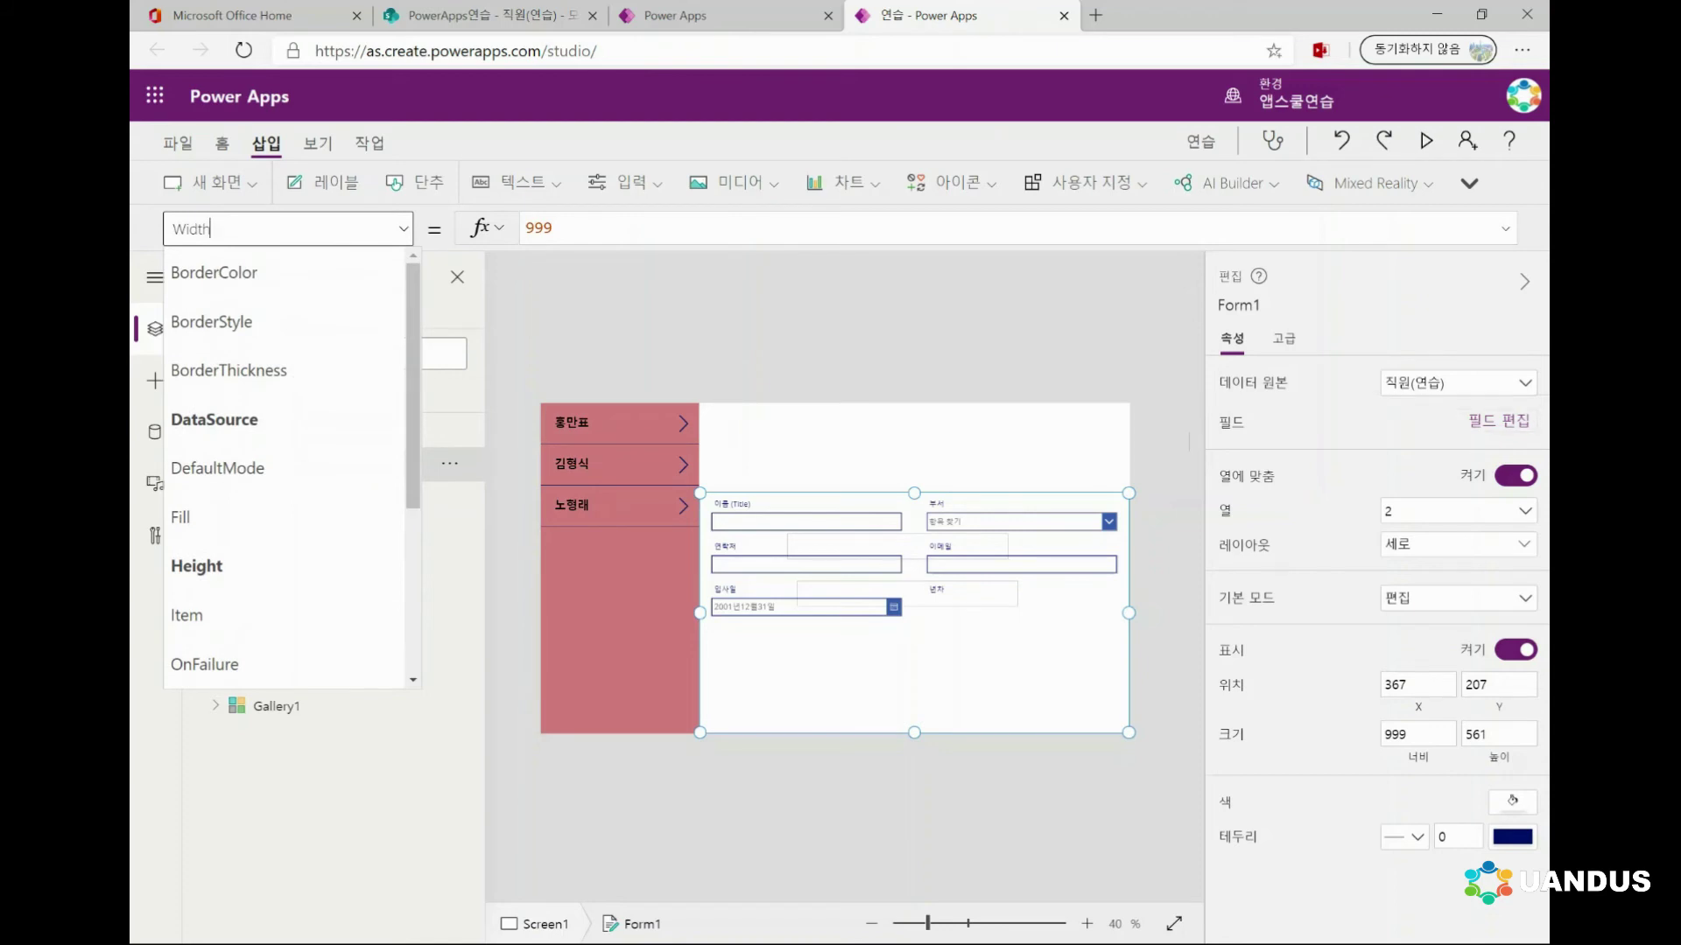
scroll(225, 424, "down", 3)
left_click(225, 423)
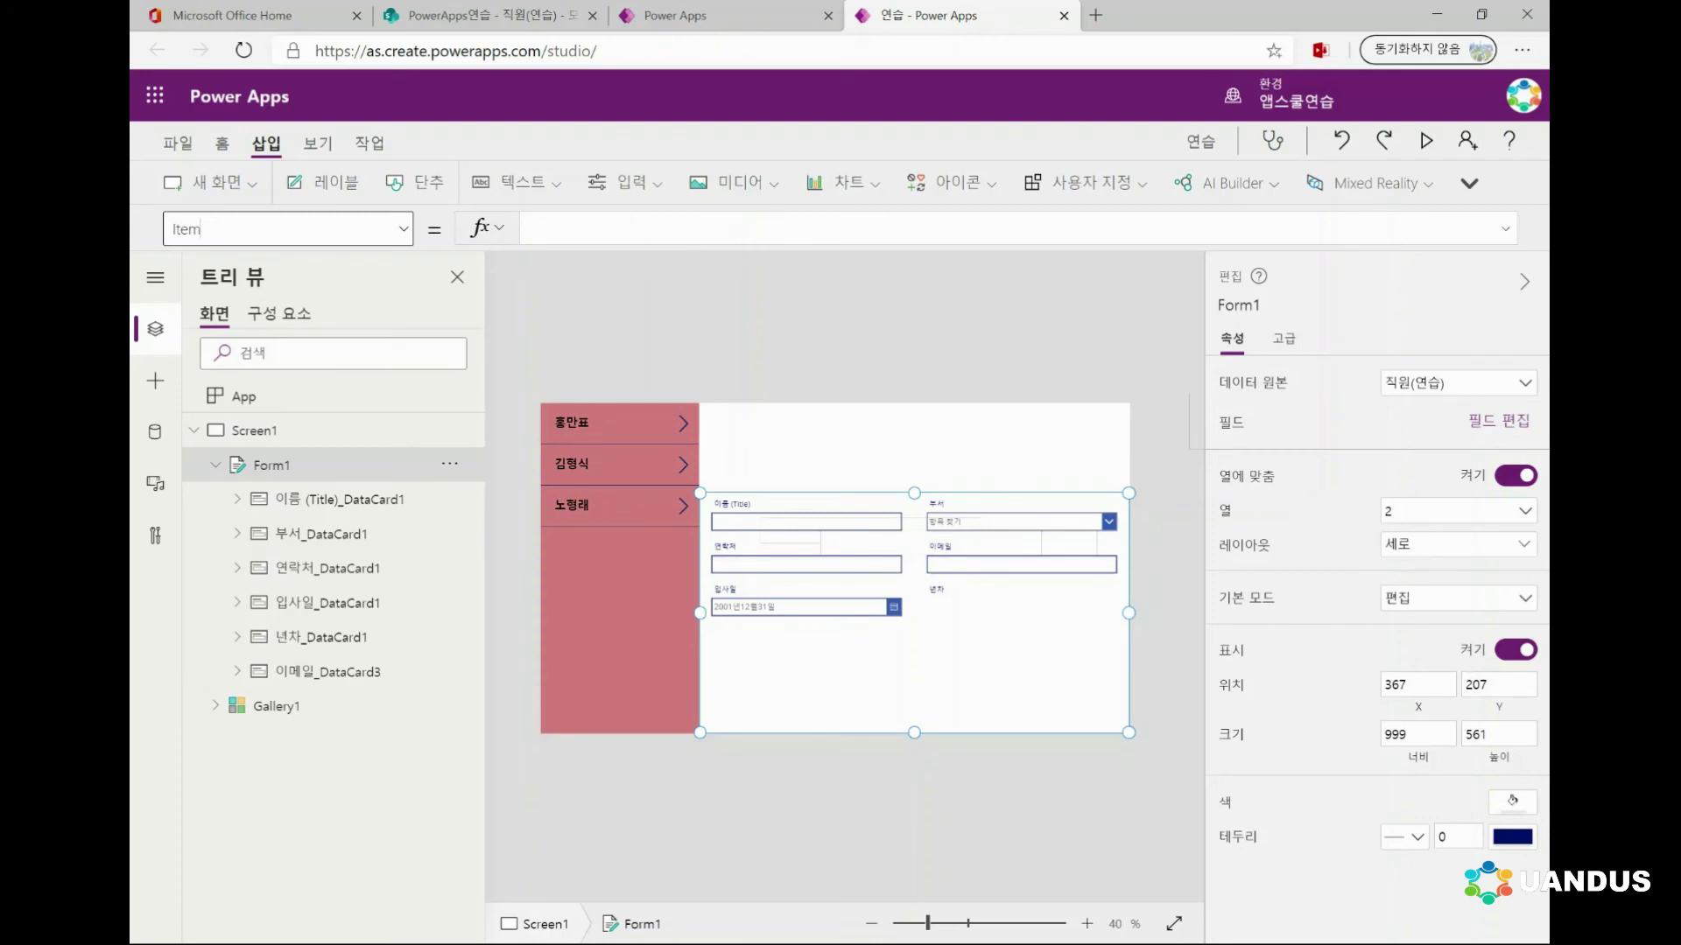
Enter Gallery1.Selected as Form1's Item using autocomplete, then select Screen1 to view the result
key("Return")
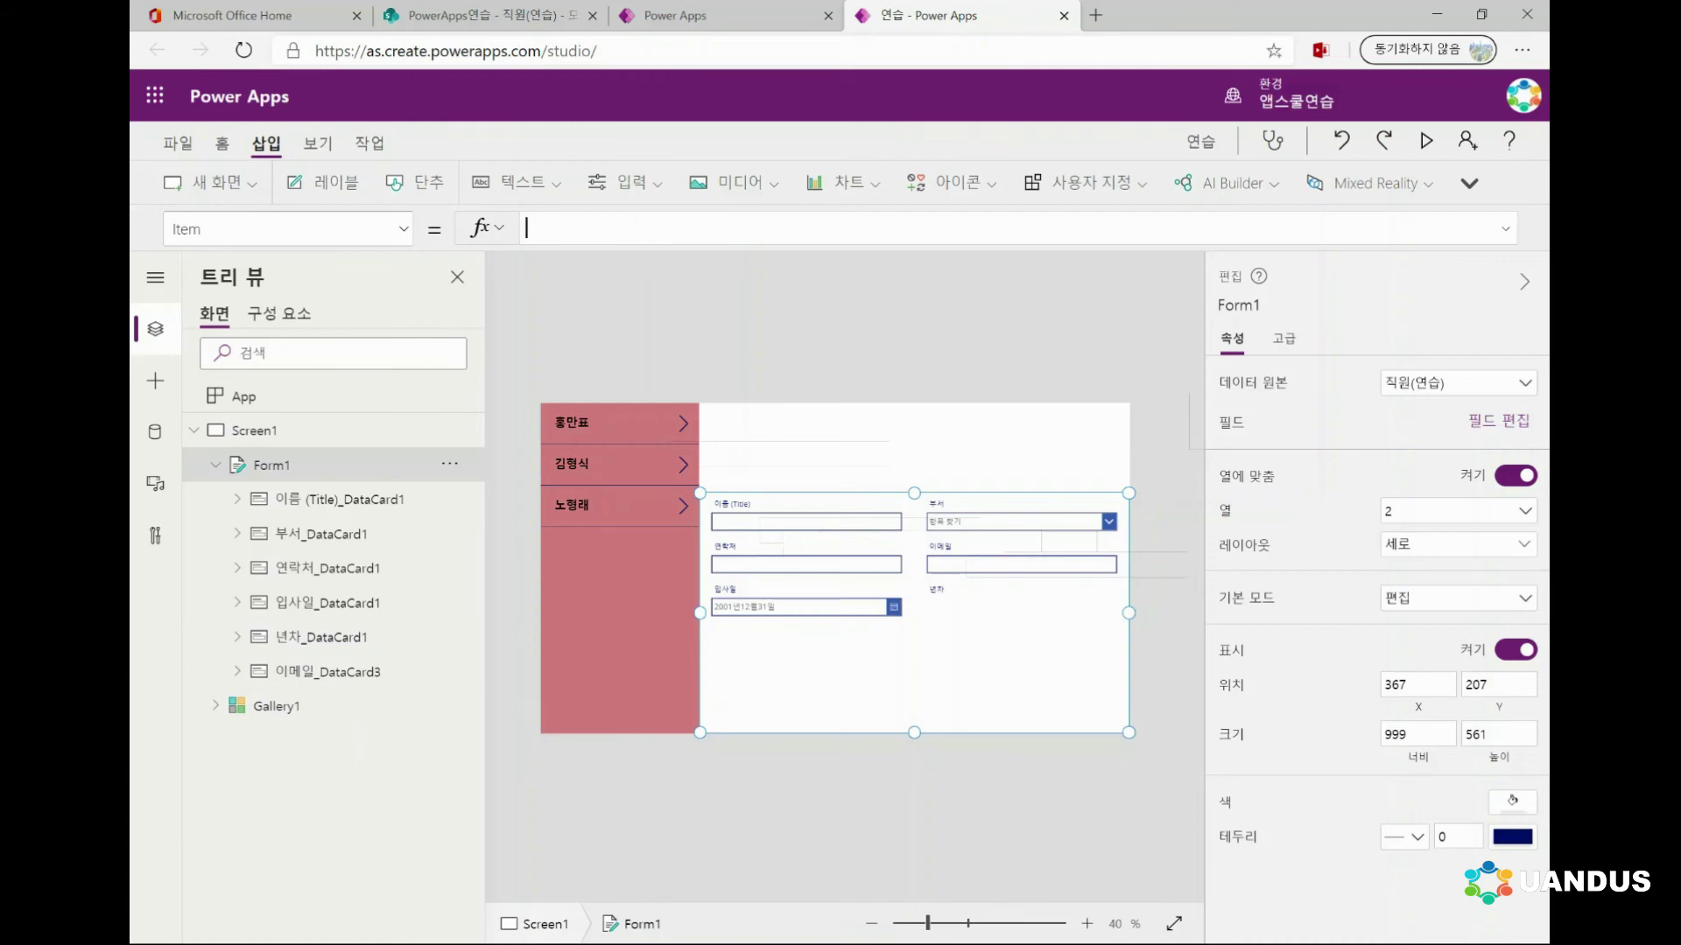
type("g")
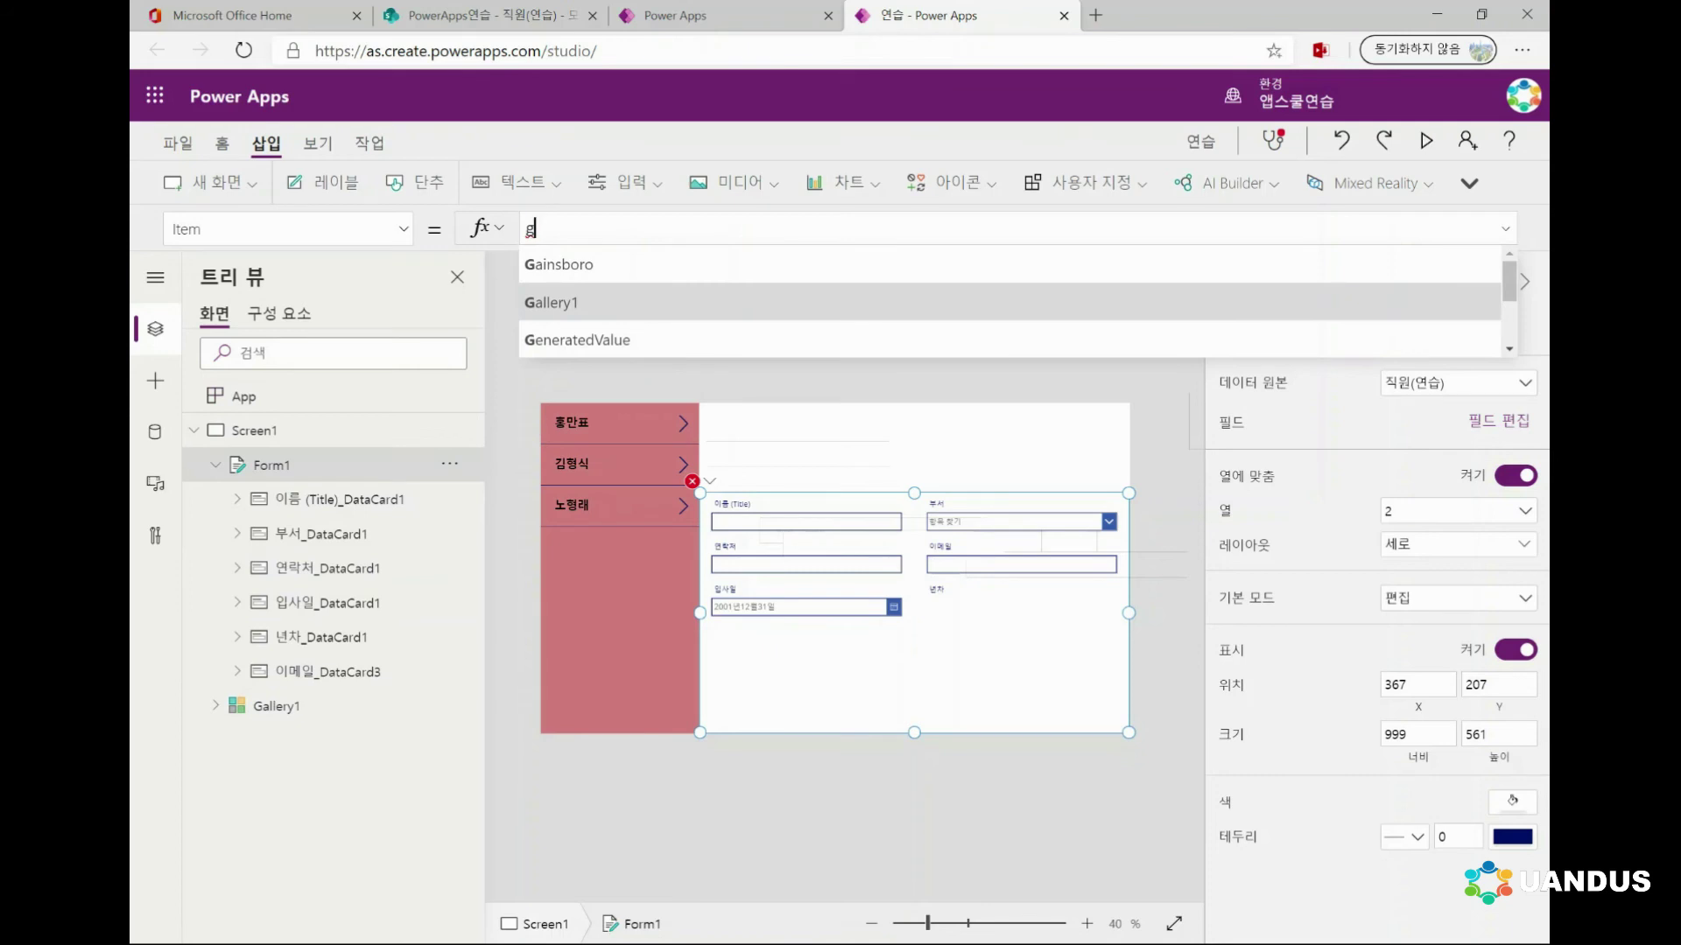
key("Tab")
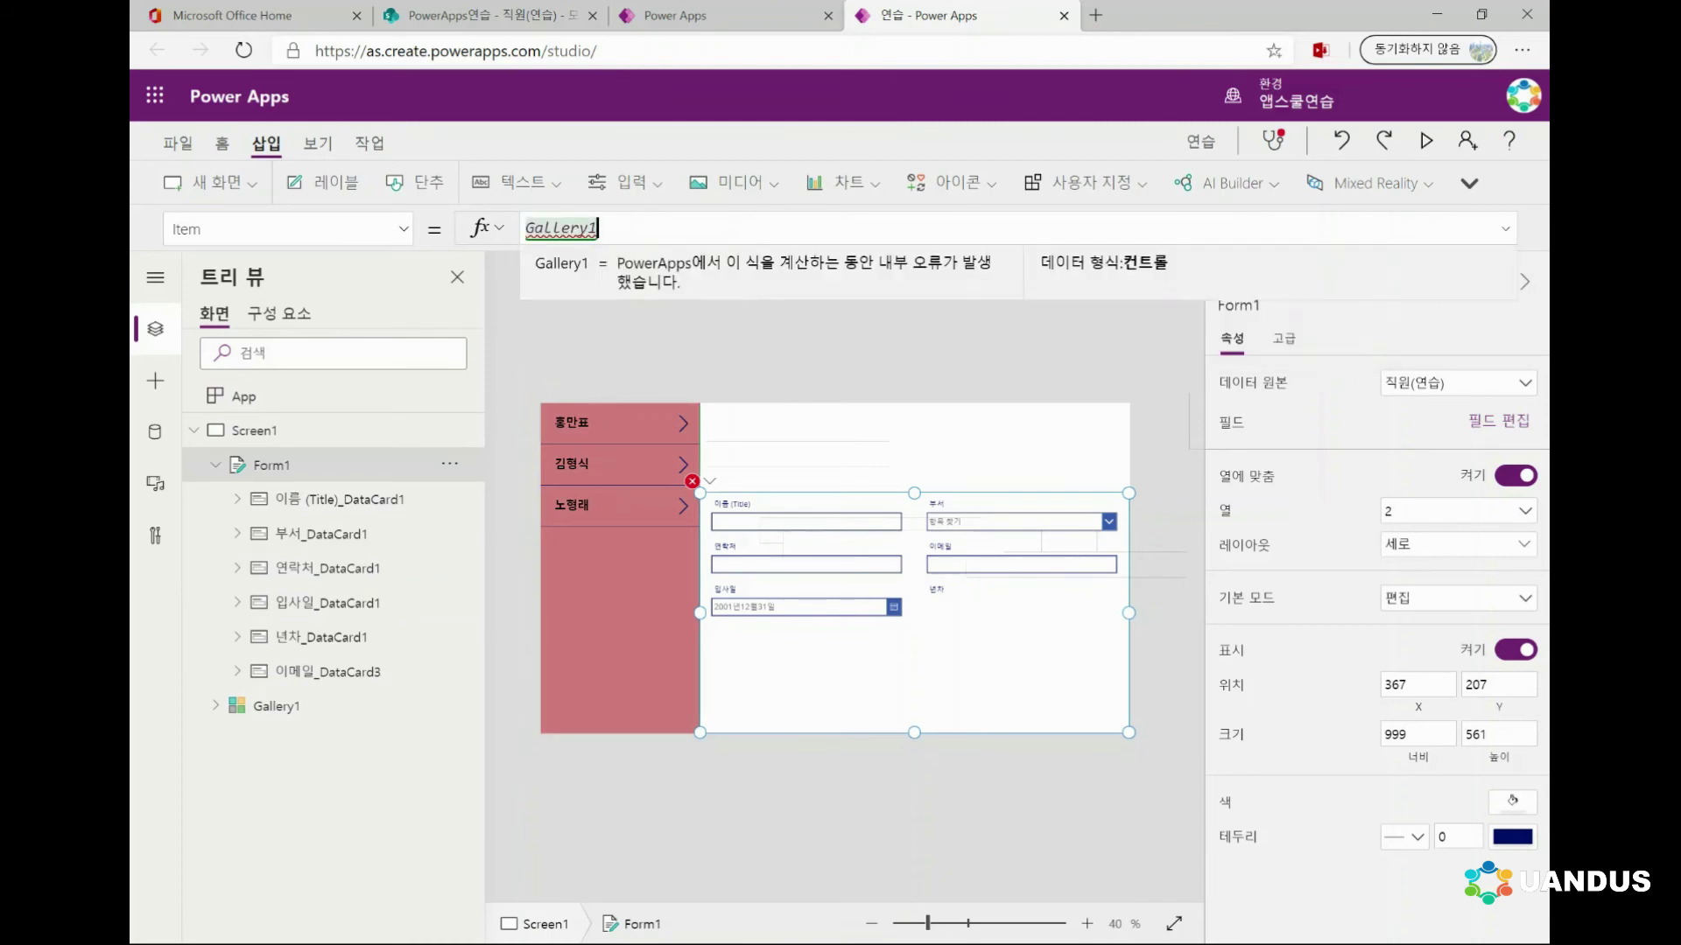
type(".")
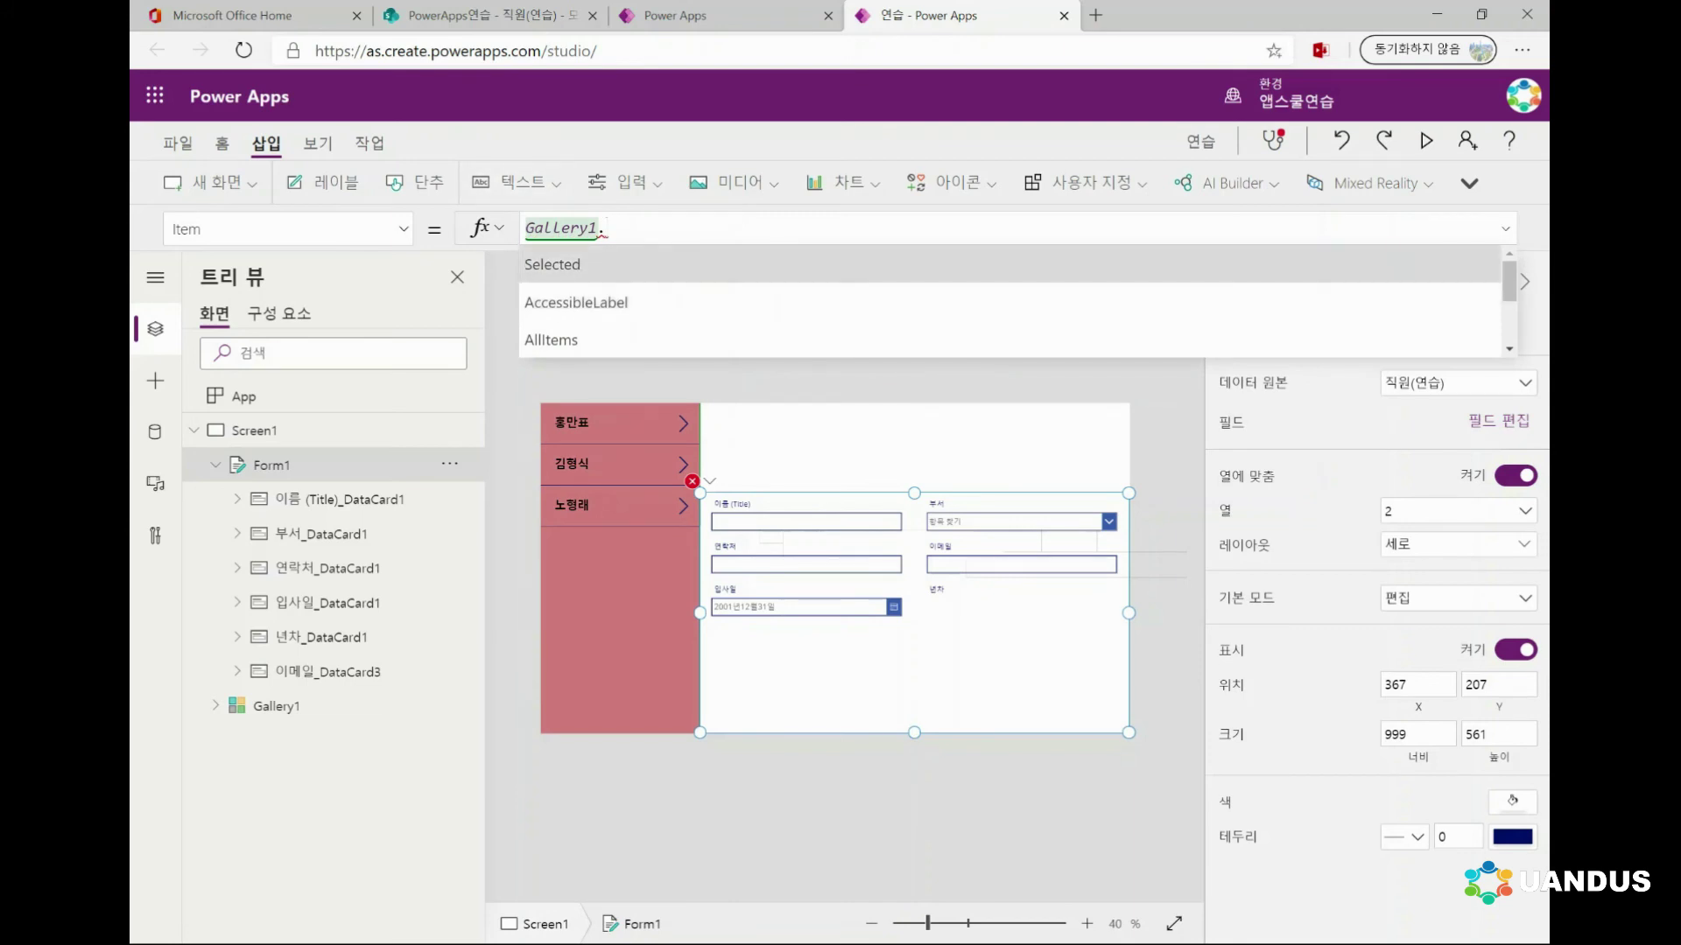
key("Tab")
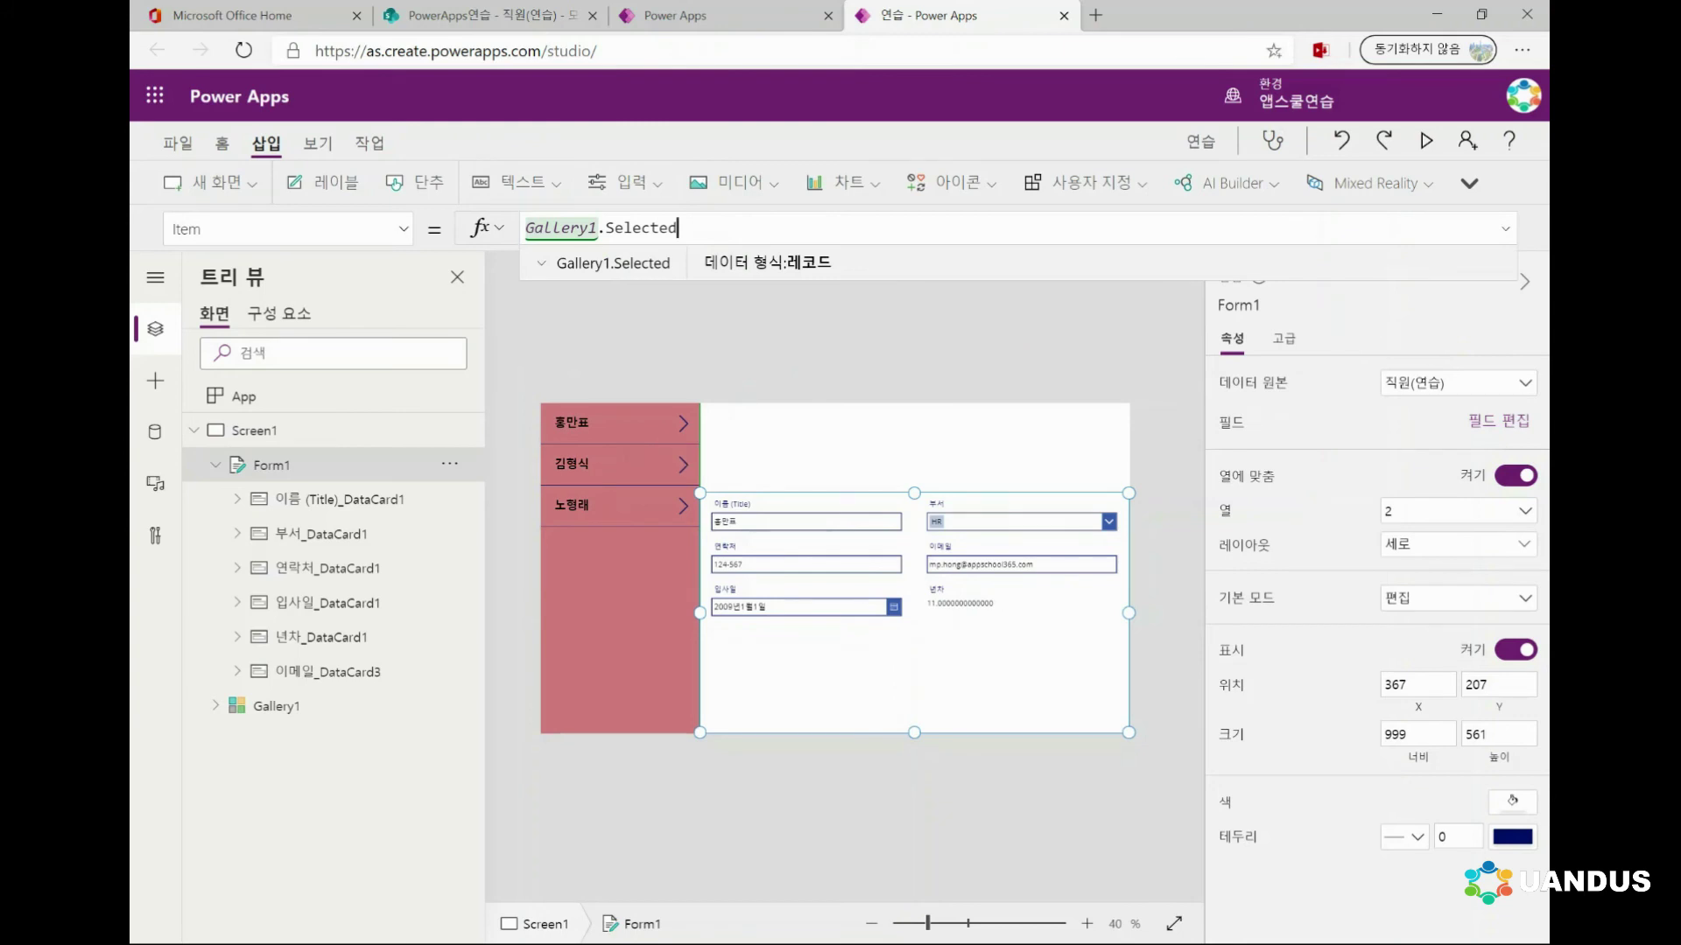
left_click(254, 430)
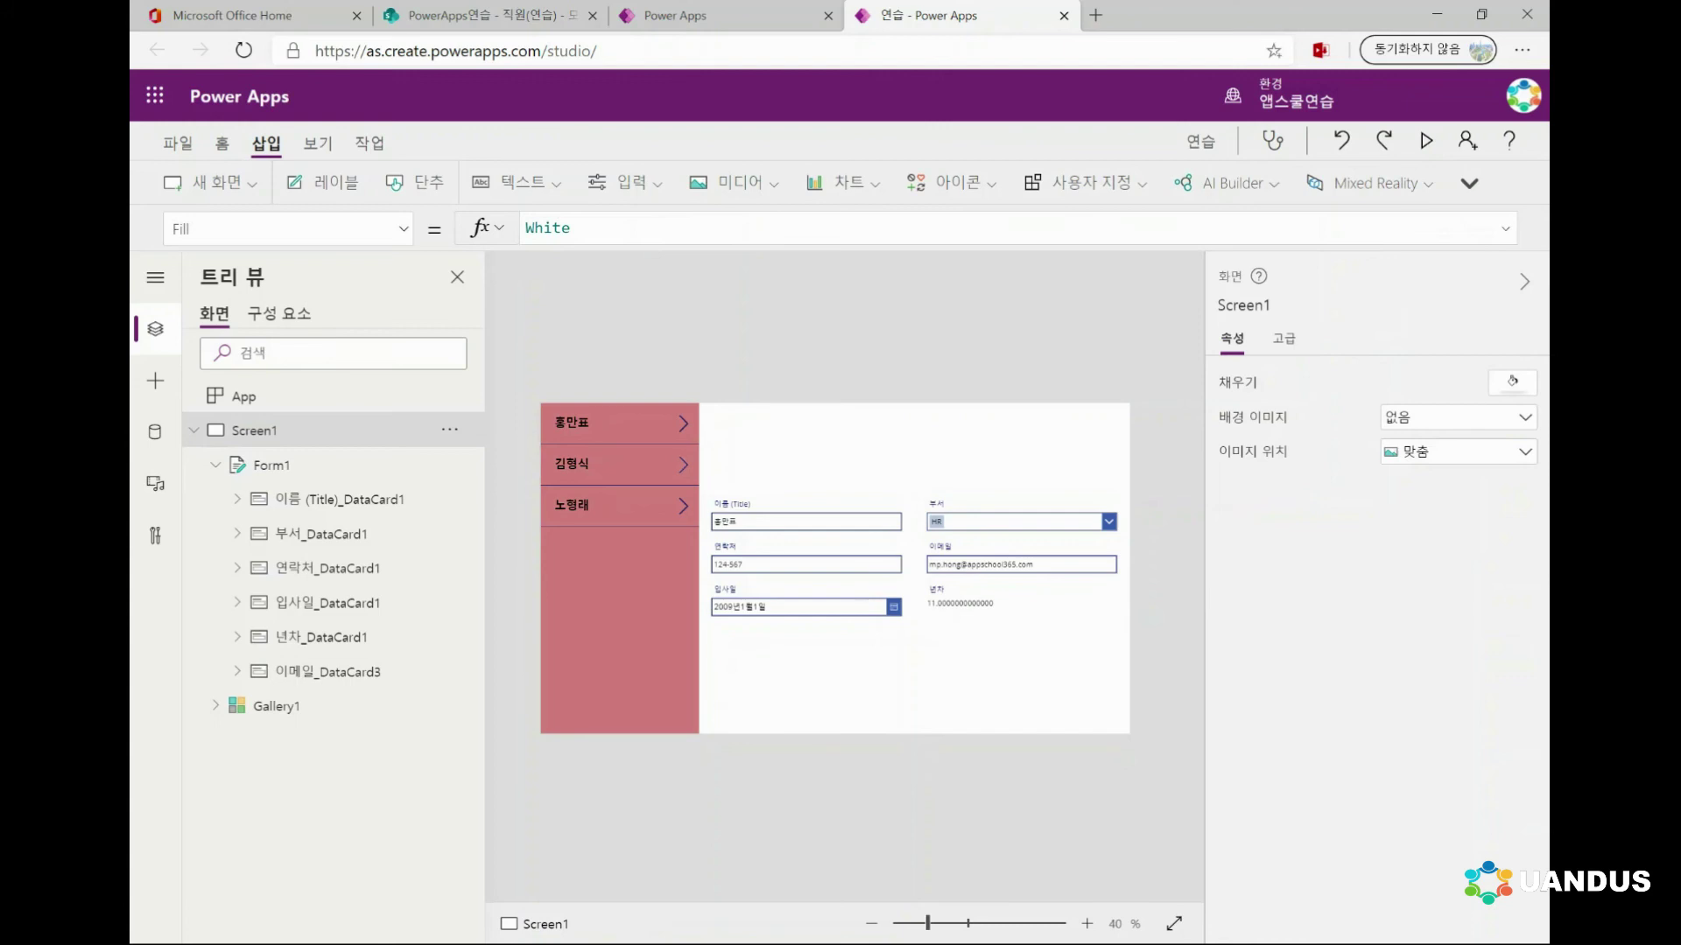
Pick the second, third, then first employee in the gallery to confirm the form updates
left_click(682, 465)
left_click(682, 506)
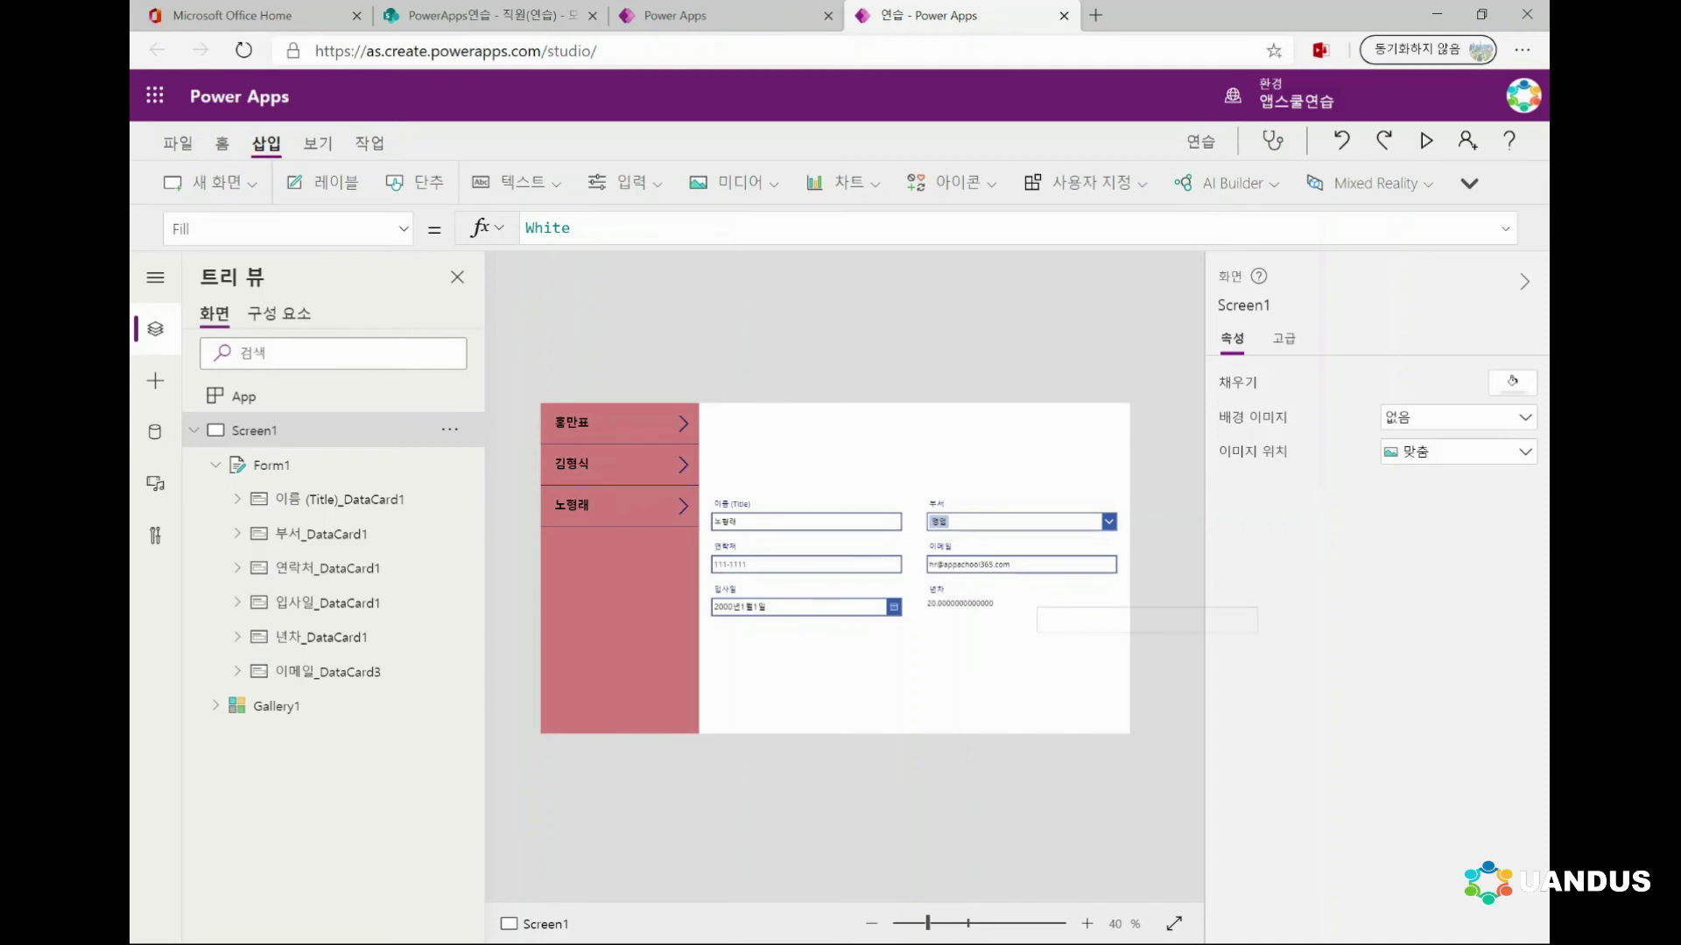
left_click(682, 465)
left_click(683, 465)
left_click(683, 424)
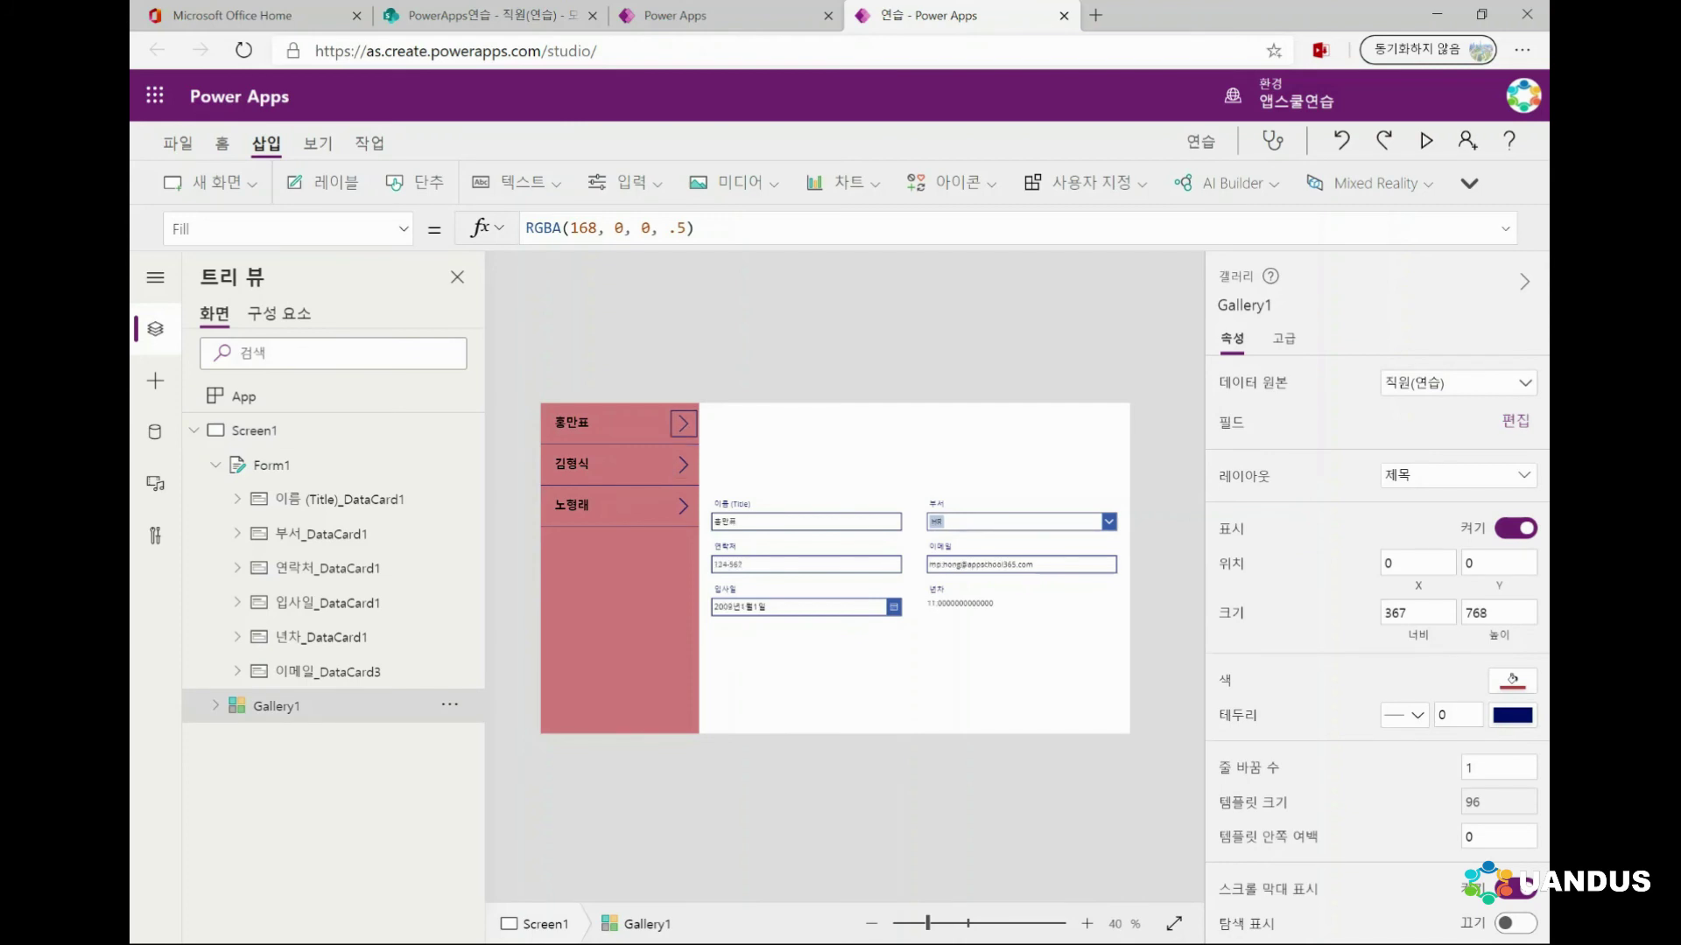
Select Screen1, open the Data pane, and expand the 연결선 connections list
left_click(254, 429)
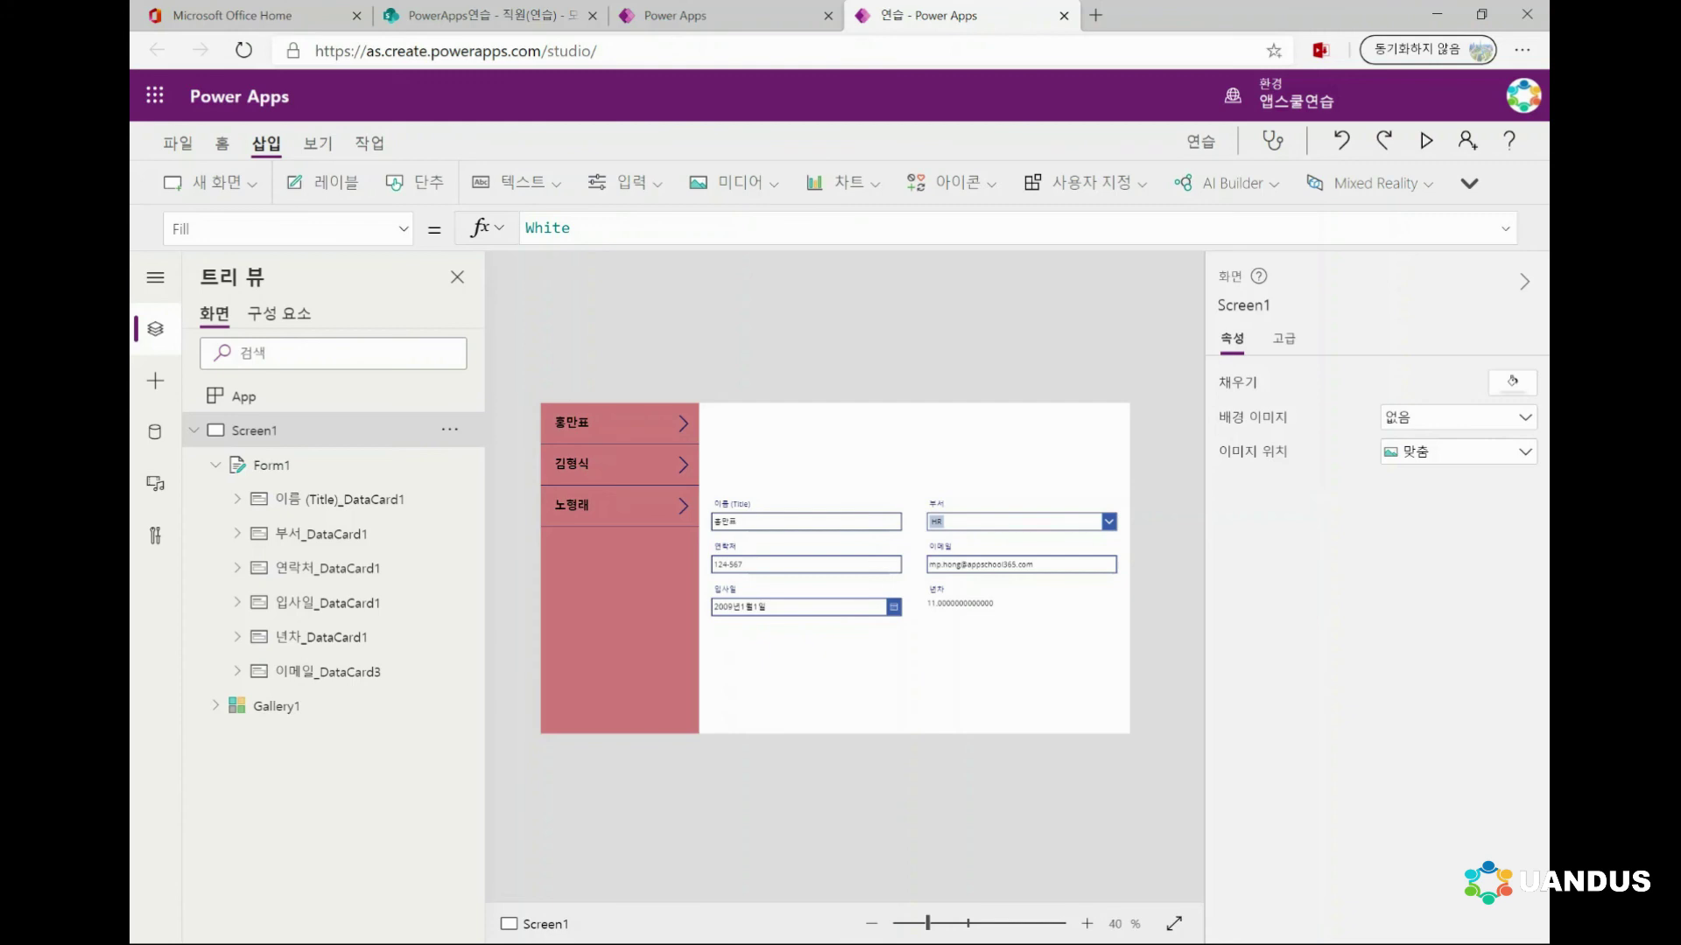
left_click(155, 432)
left_click(212, 520)
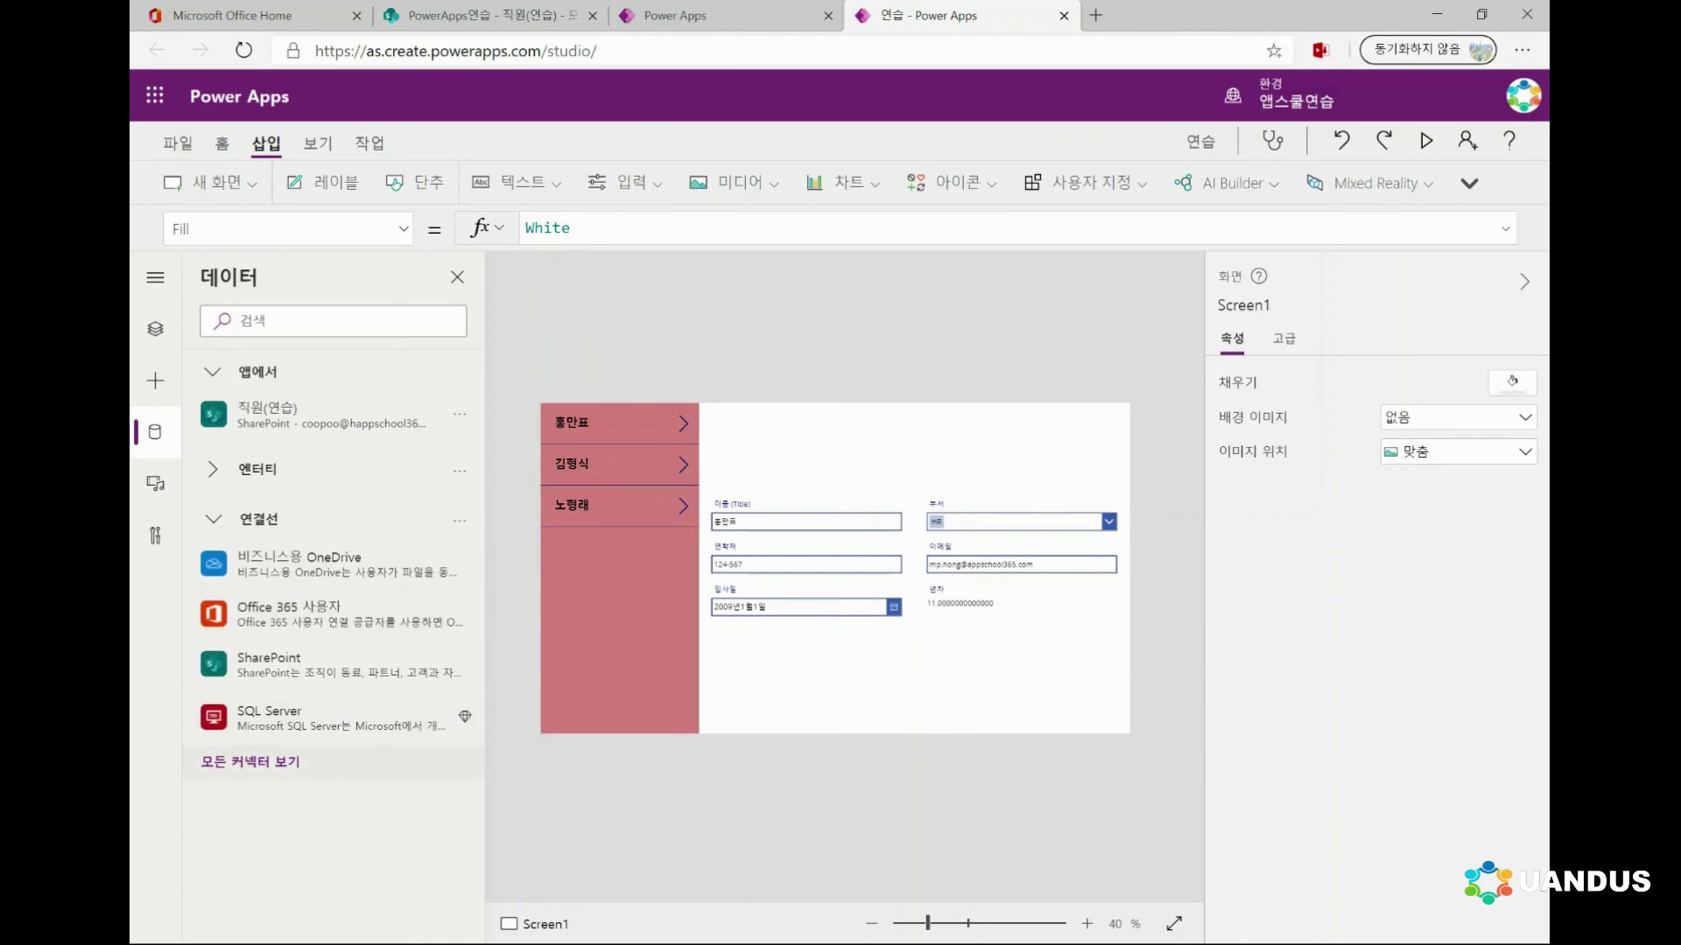
Show all connectors, scroll through them, and search for 'go'
left_click(250, 762)
scroll(333, 612, "down", 2)
scroll(333, 613, "down", 4)
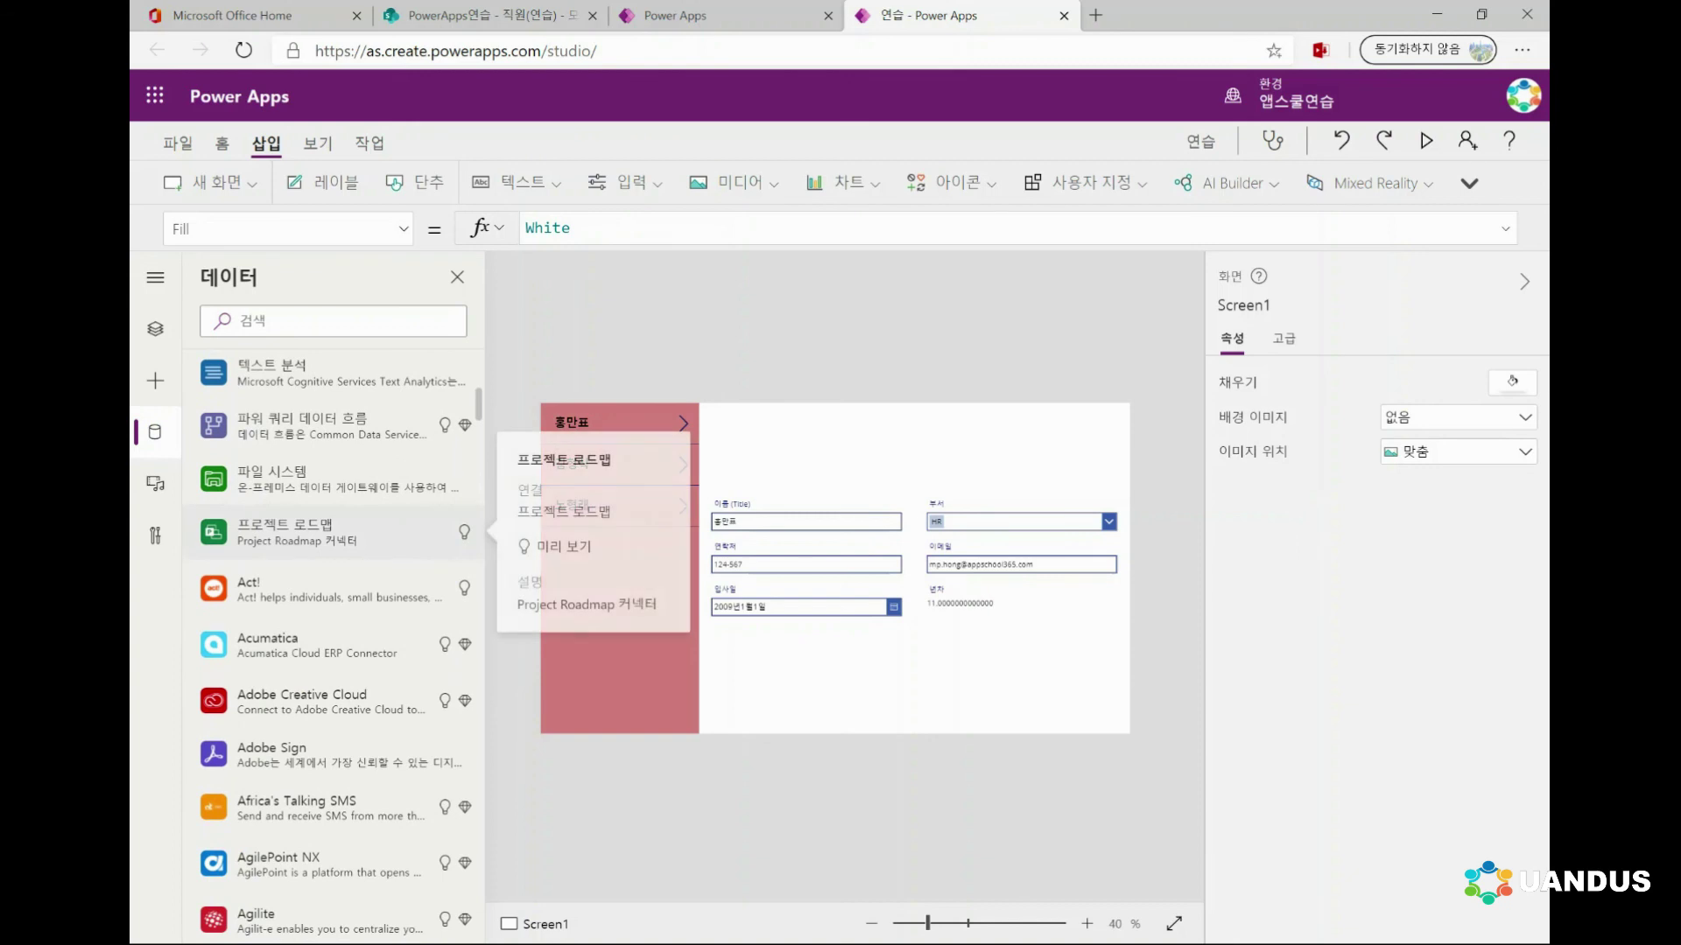
scroll(333, 613, "down", 4)
scroll(333, 613, "down", 4)
left_click(262, 321)
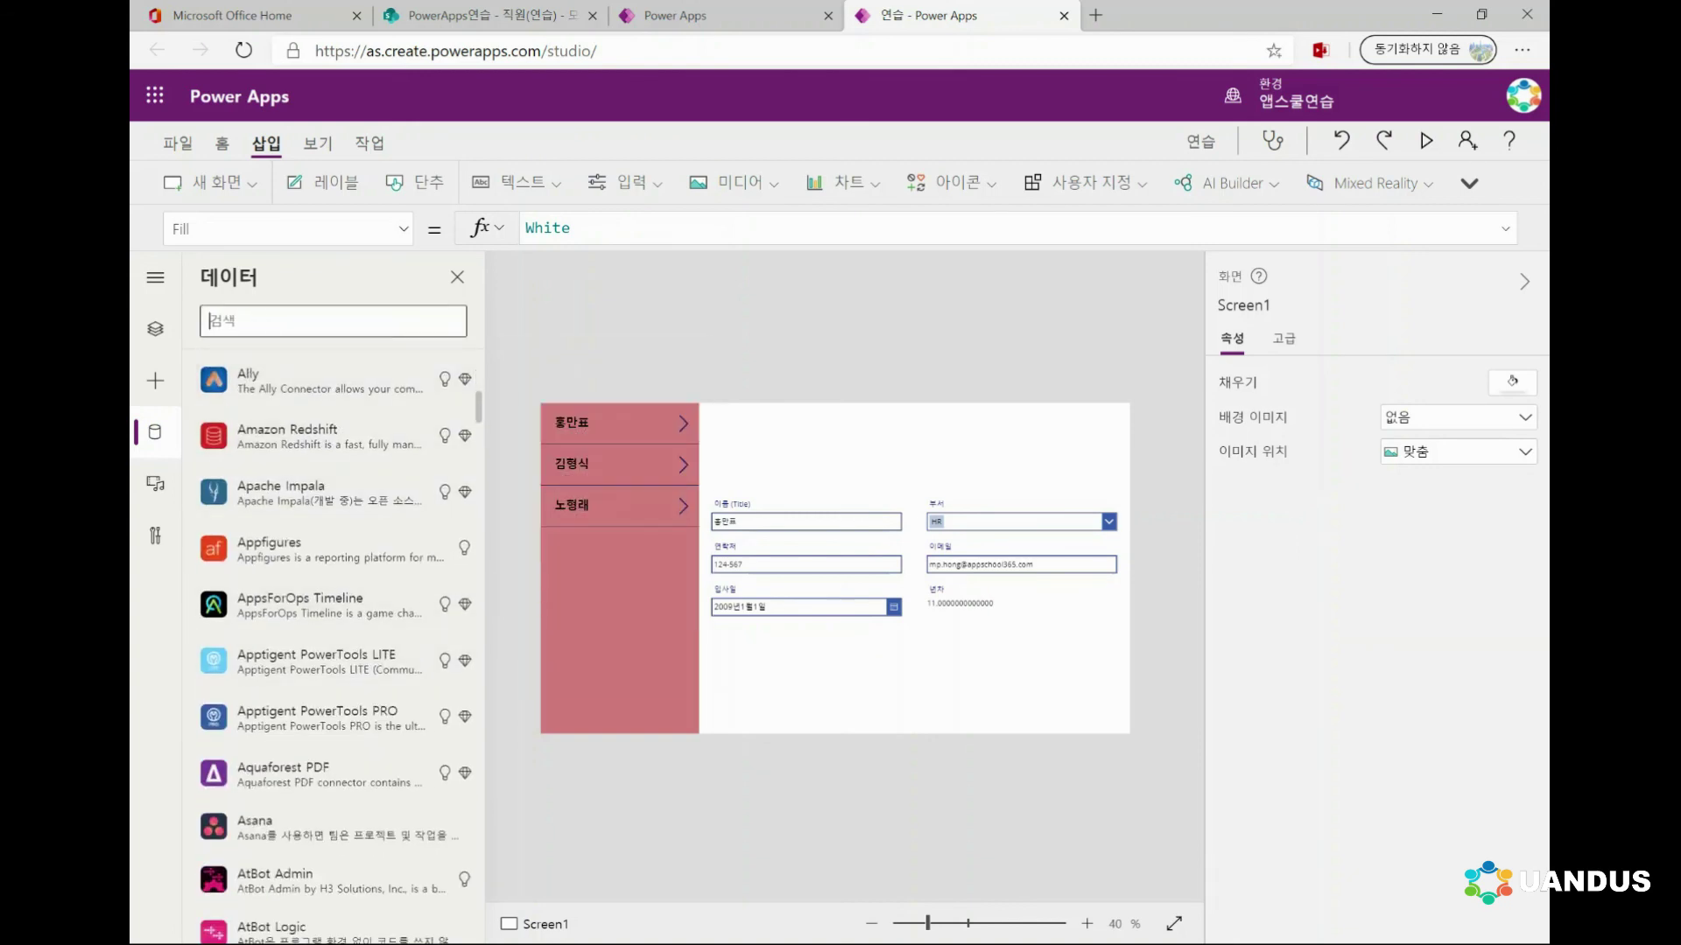
type("go")
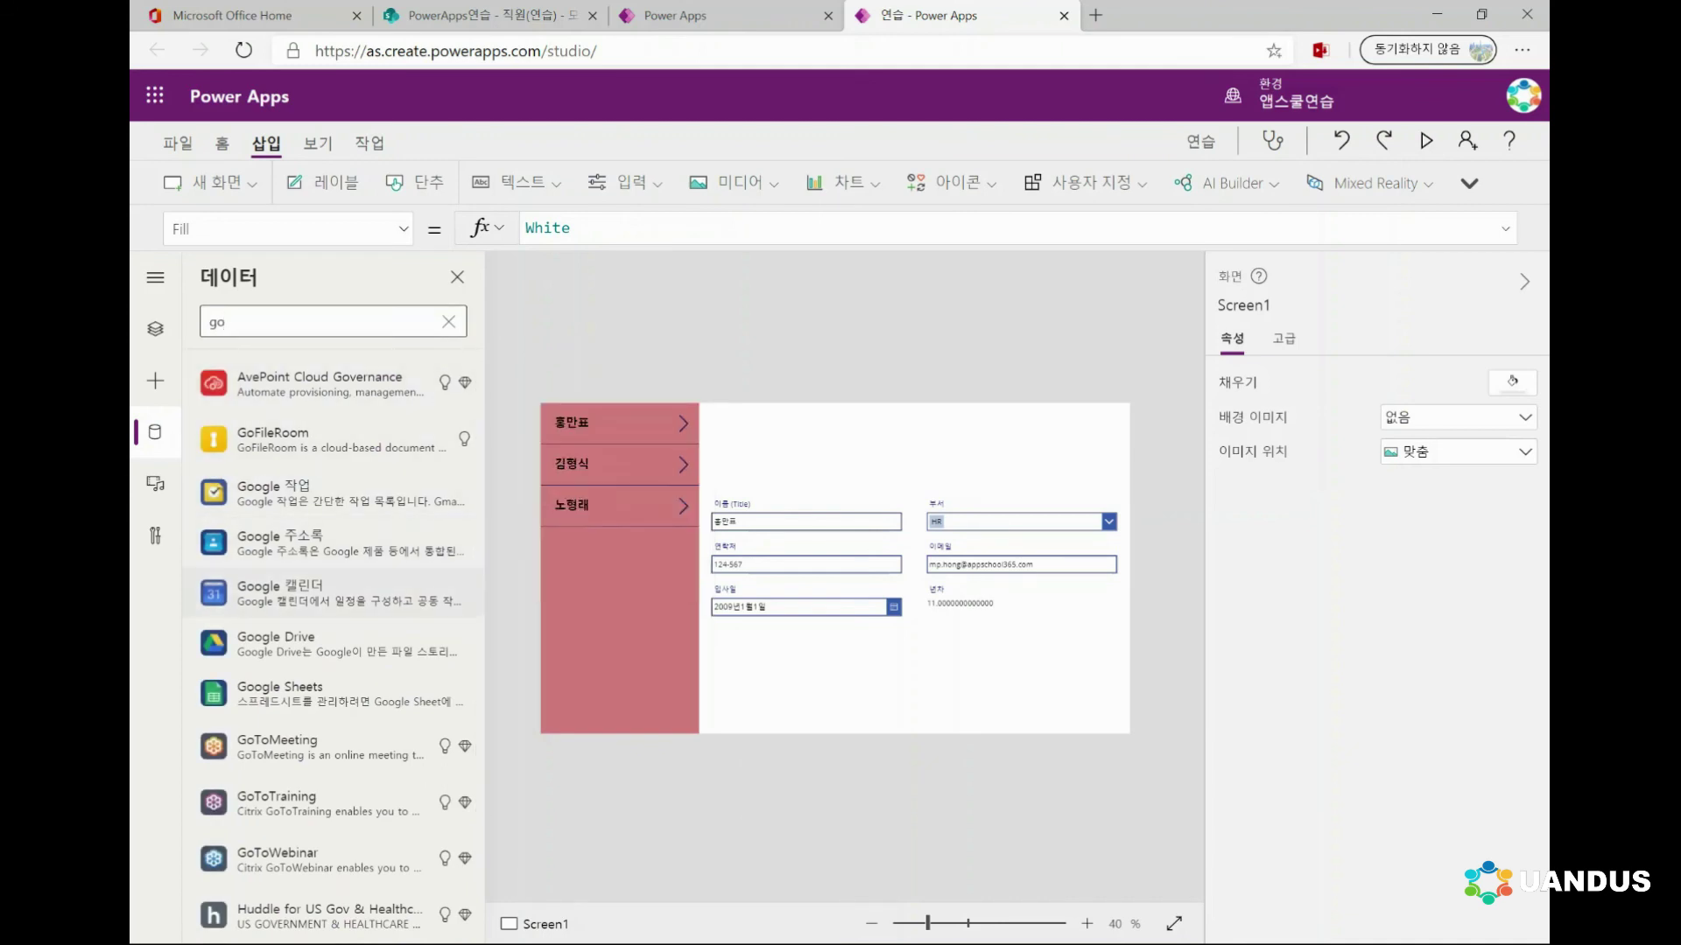
Open the Google Drive connector, cancel without adding it, and return to the Tree view
mouse_move(332, 593)
mouse_move(333, 644)
mouse_move(332, 694)
left_click(333, 645)
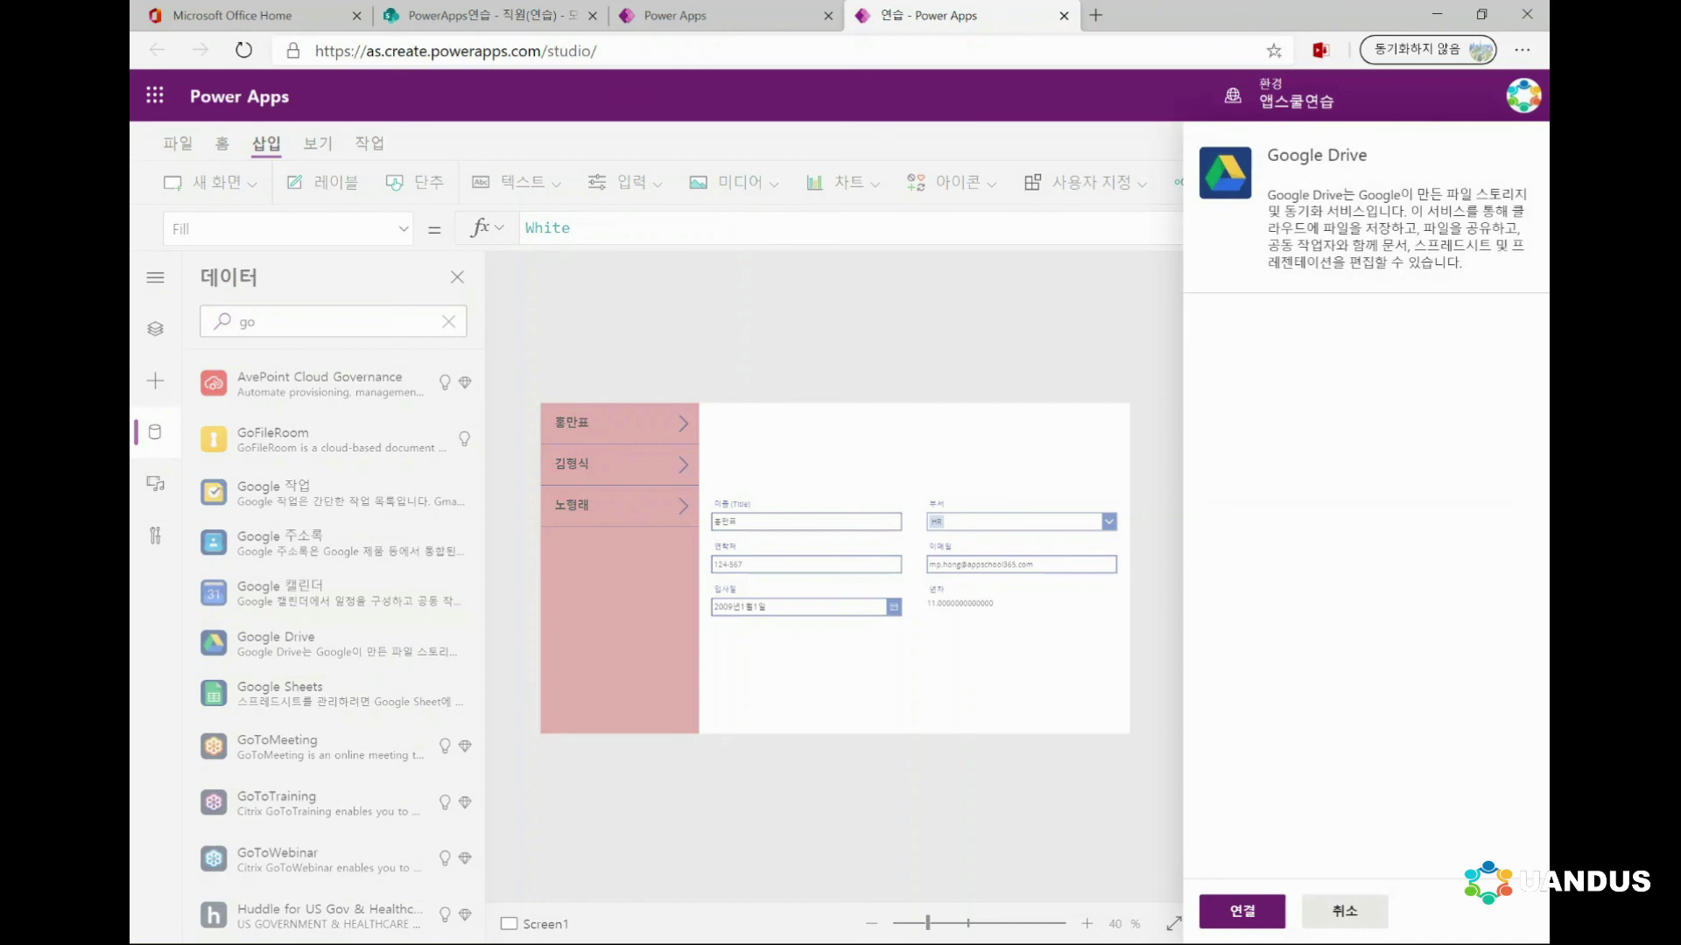
left_click(1345, 911)
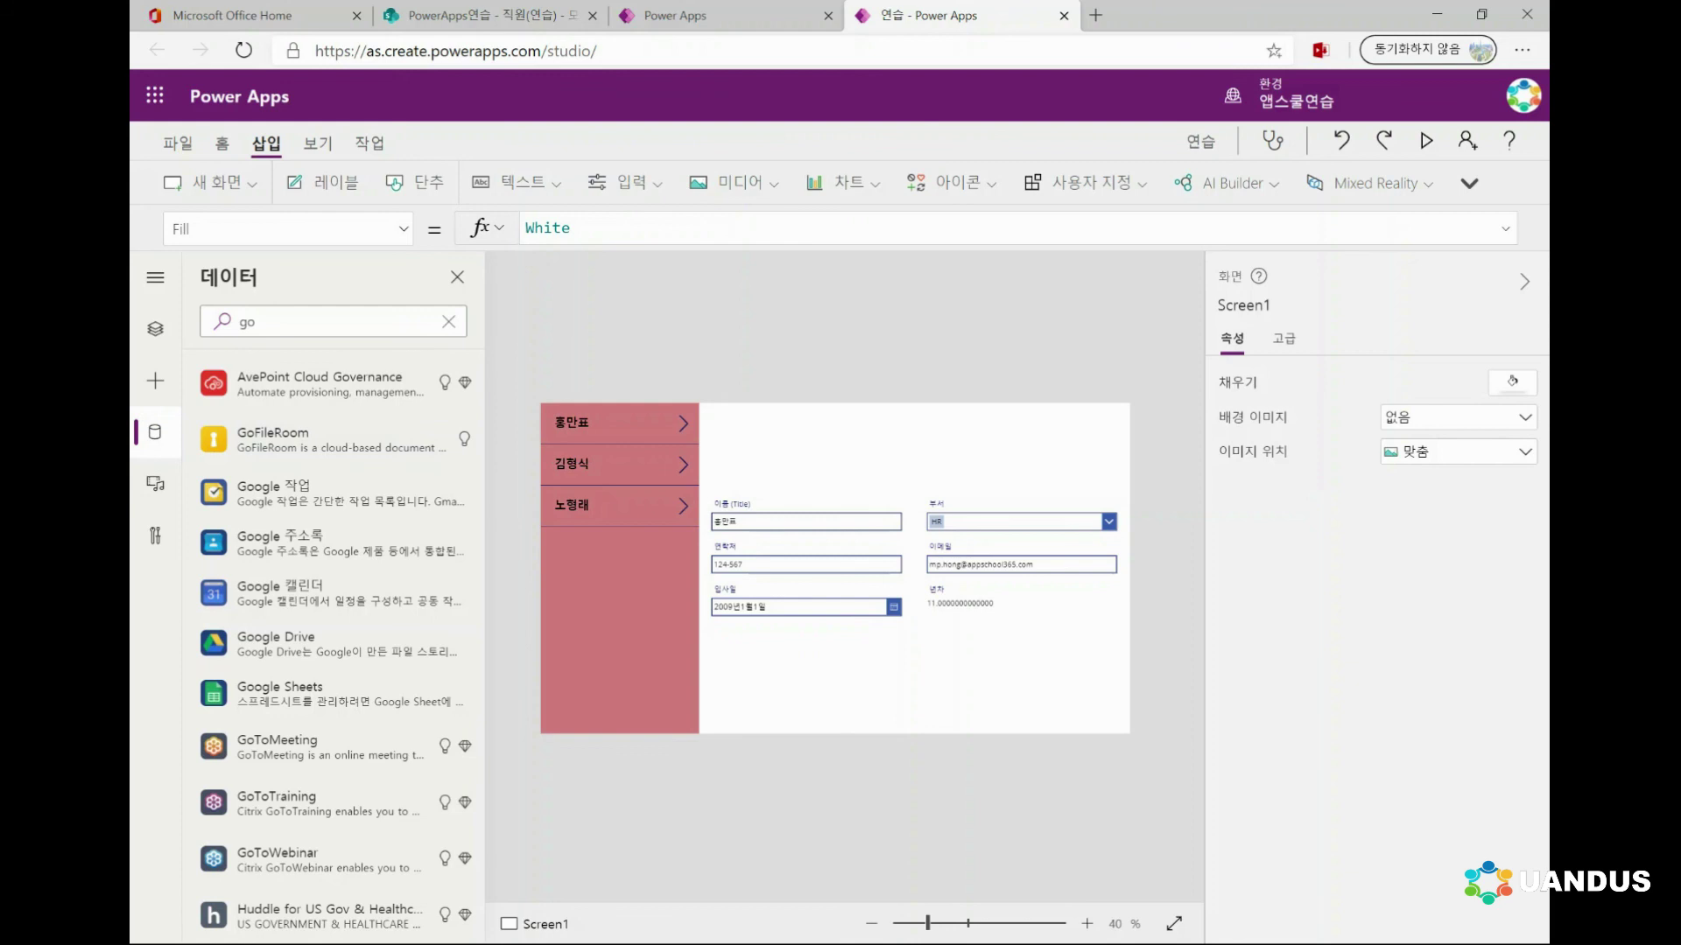
left_click(155, 328)
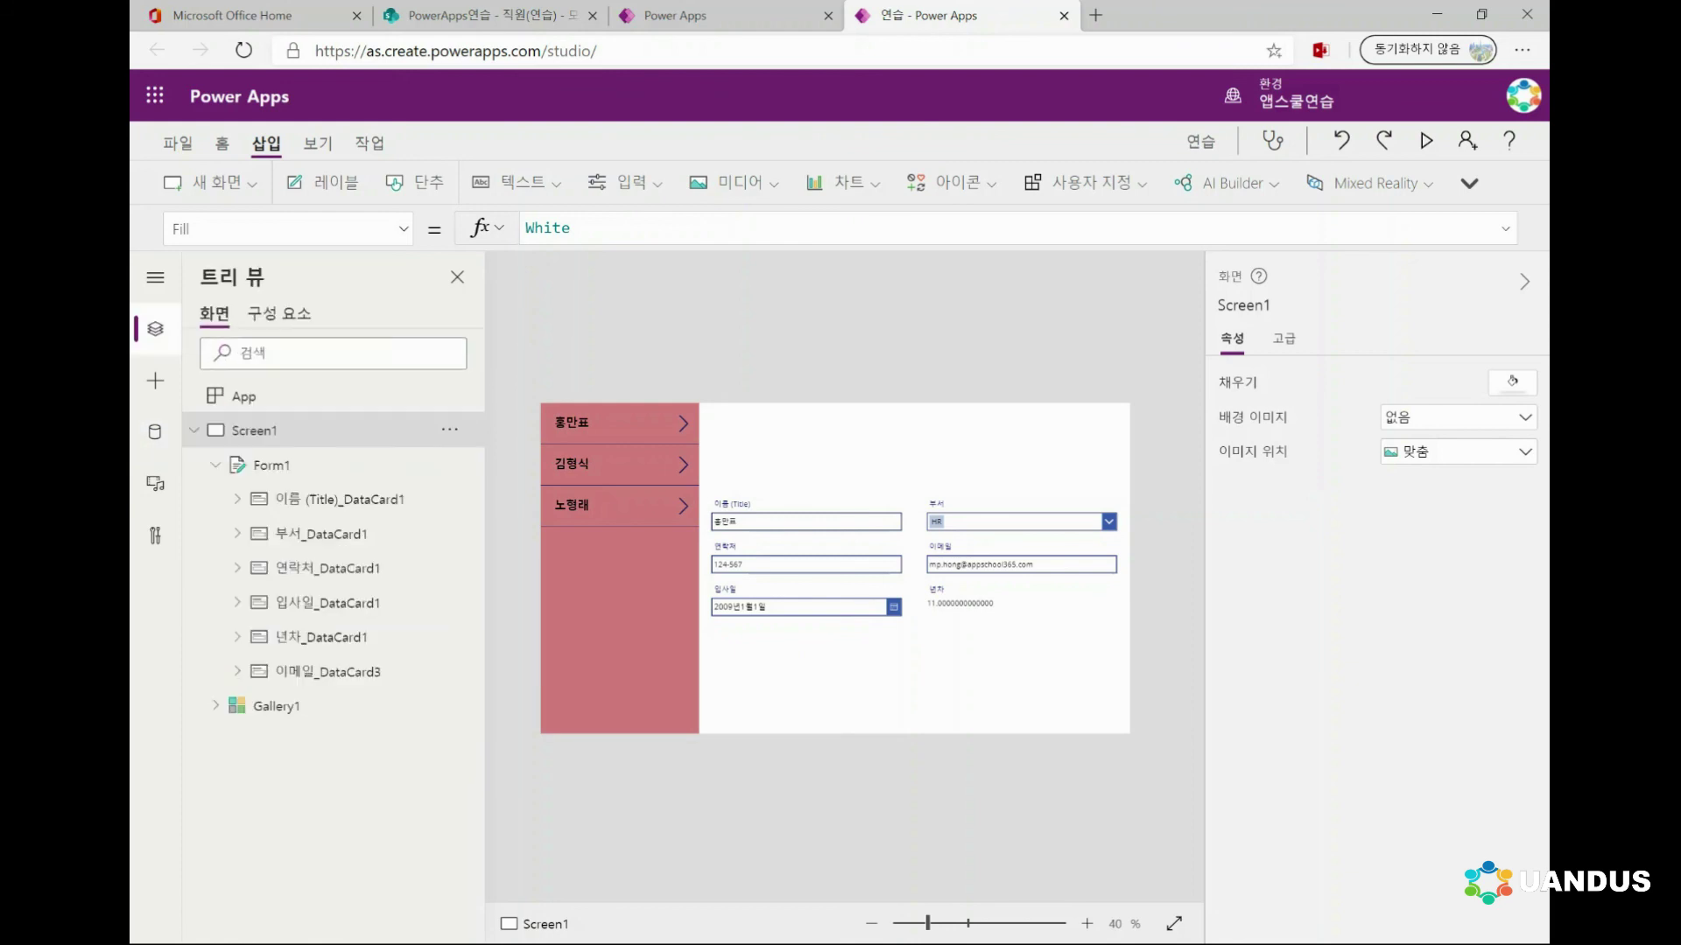